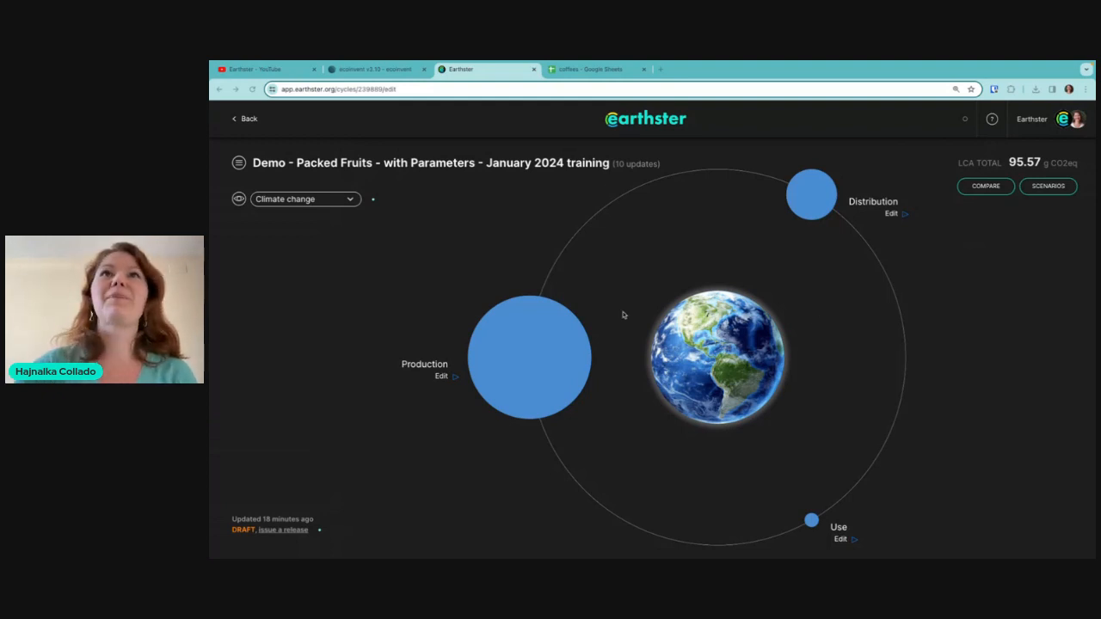
- Examine the processes in the Production stage and their impact shares on the life cycle diagram
left_click(542, 354)
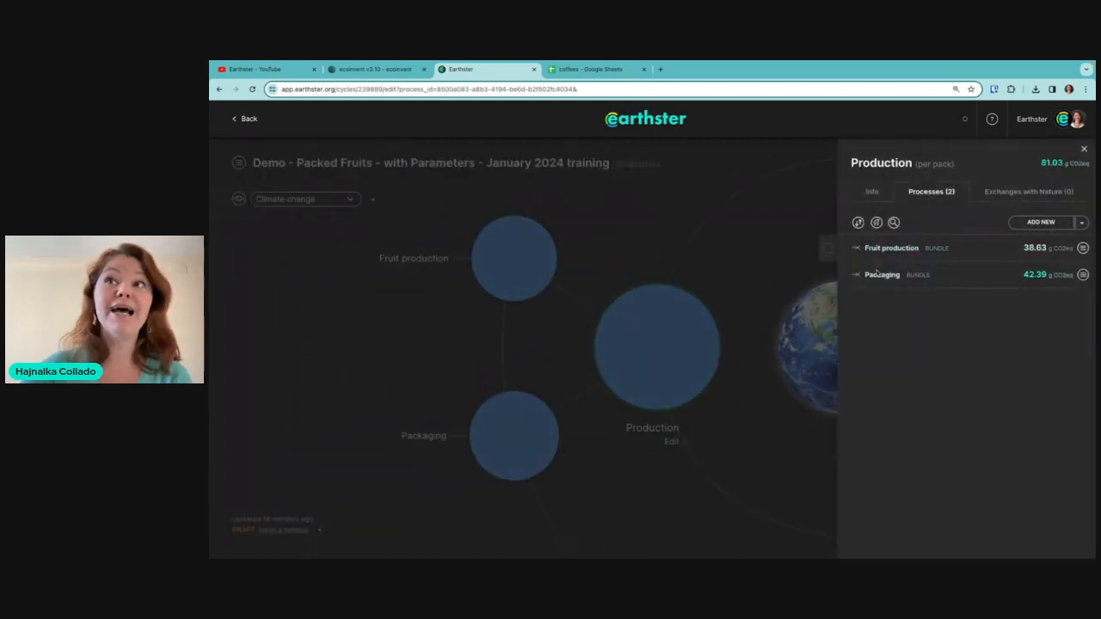
left_click(717, 252)
mouse_move(533, 293)
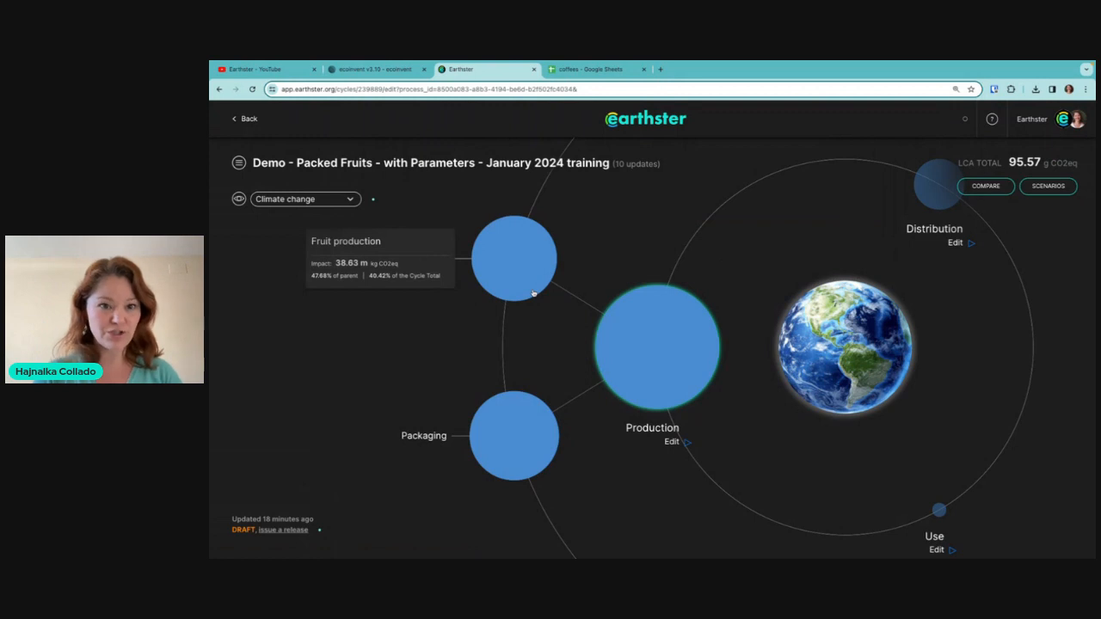
left_click_drag(636, 253, 700, 247)
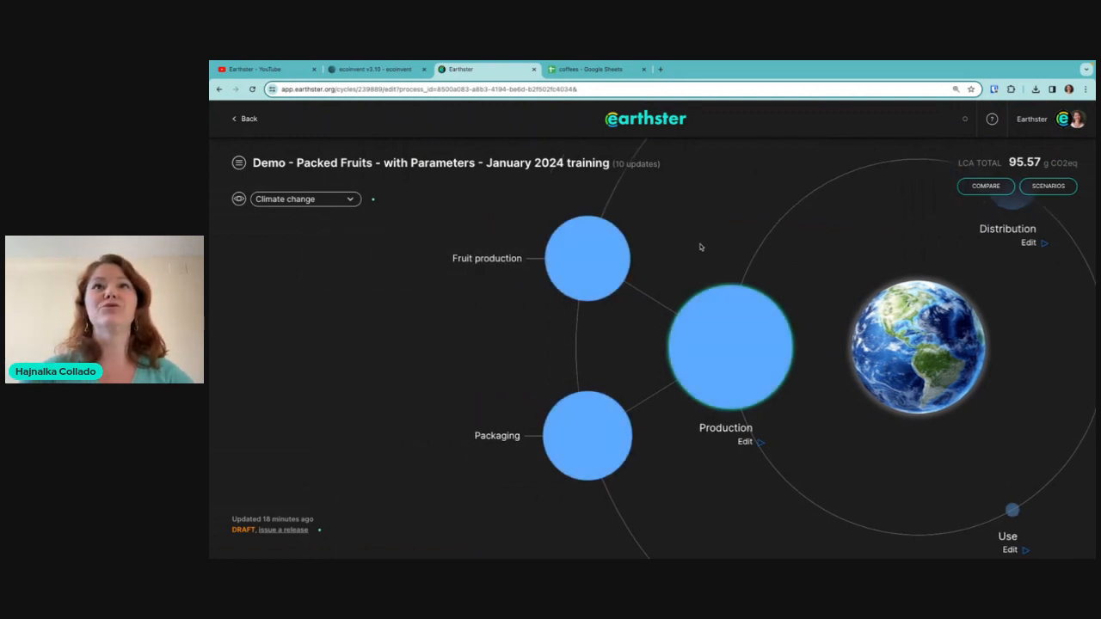
mouse_move(573, 294)
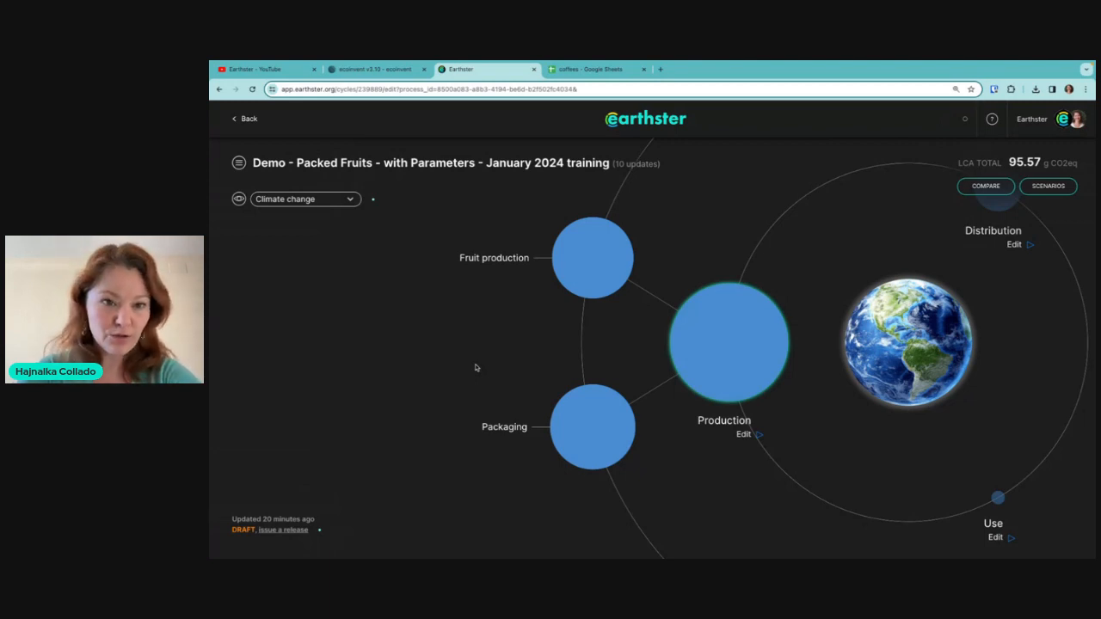
- Examine the apricot production process in the Fruit production bundle, including its editable name and original cycle
left_click(728, 342)
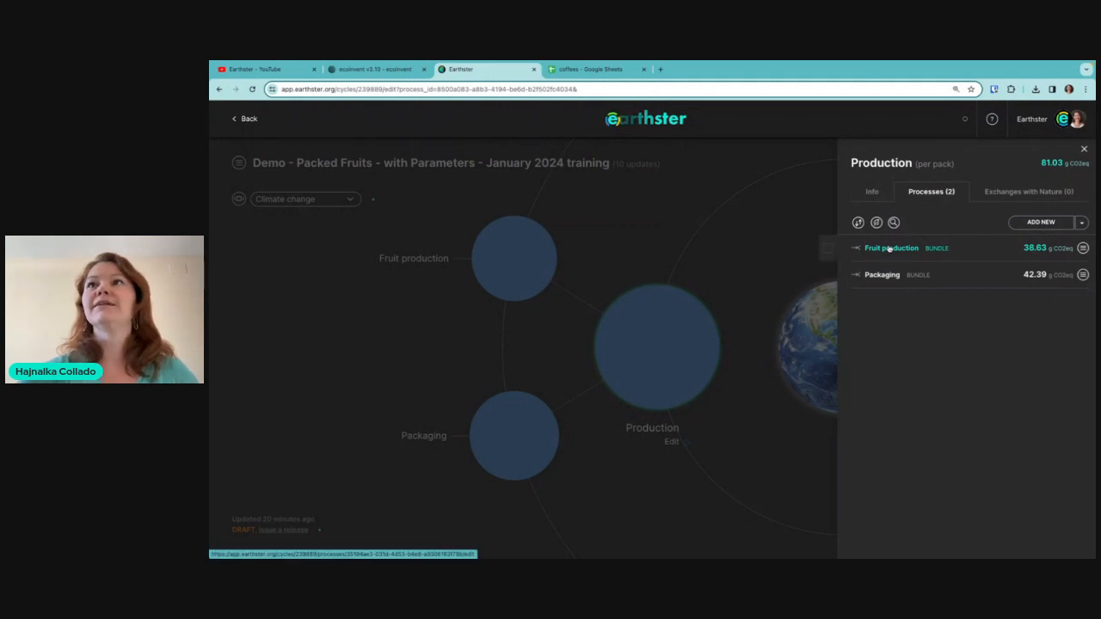
left_click(889, 249)
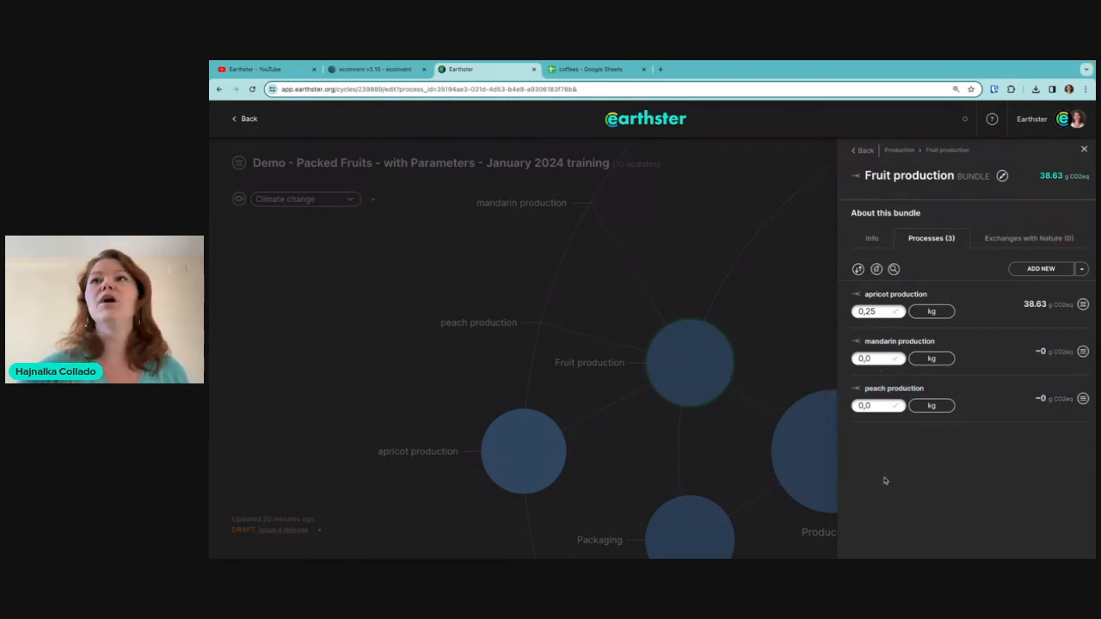
left_click(894, 295)
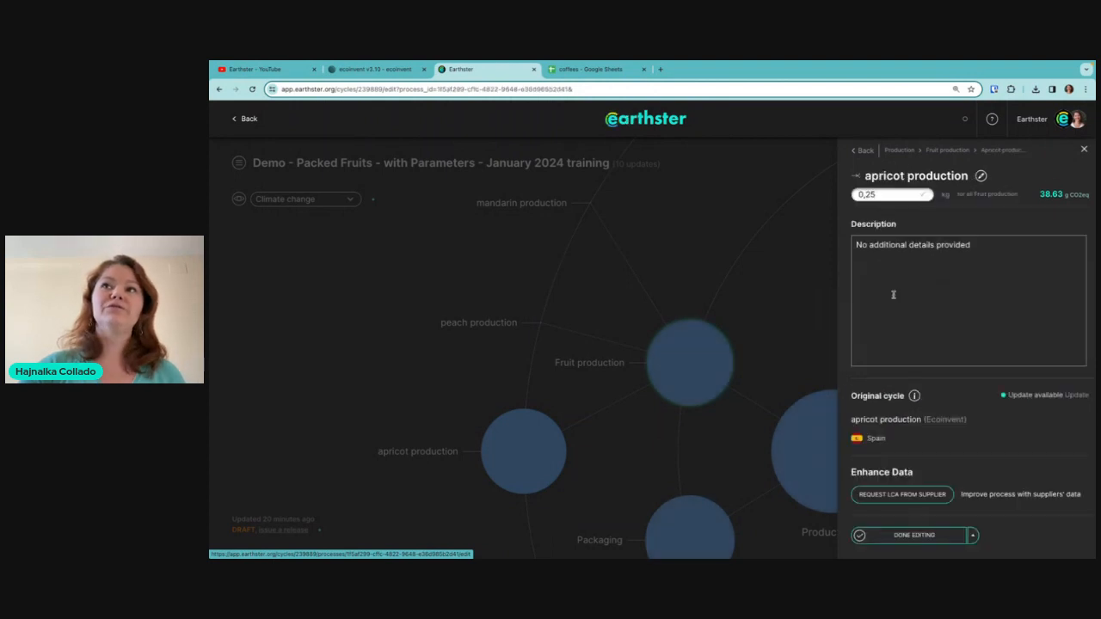
triple_click(894, 419)
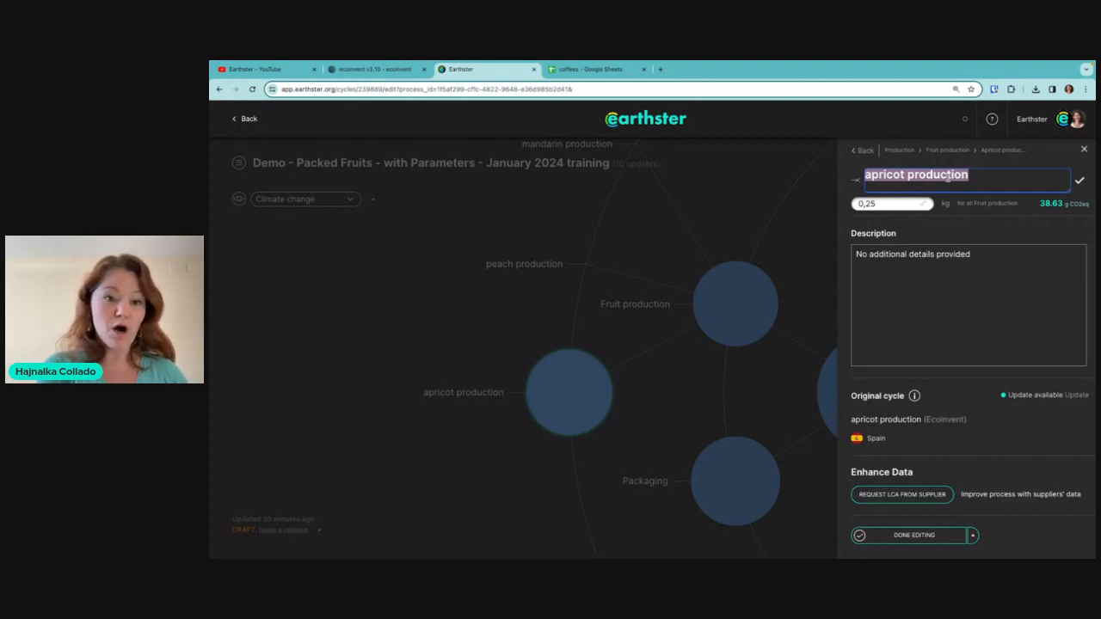
left_click(1017, 161)
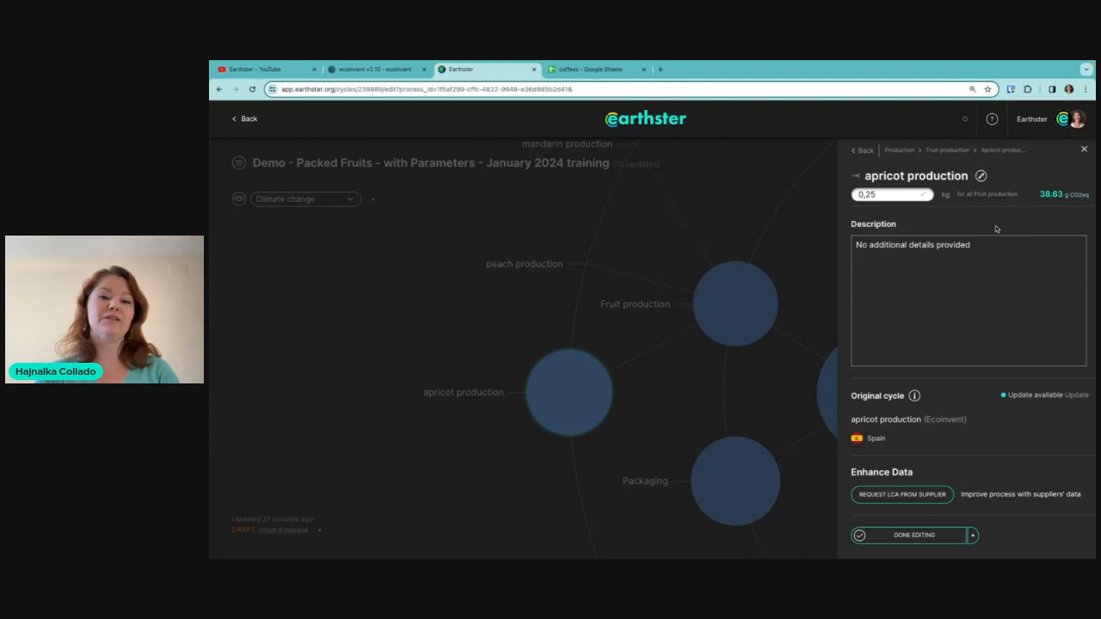
left_click(736, 192)
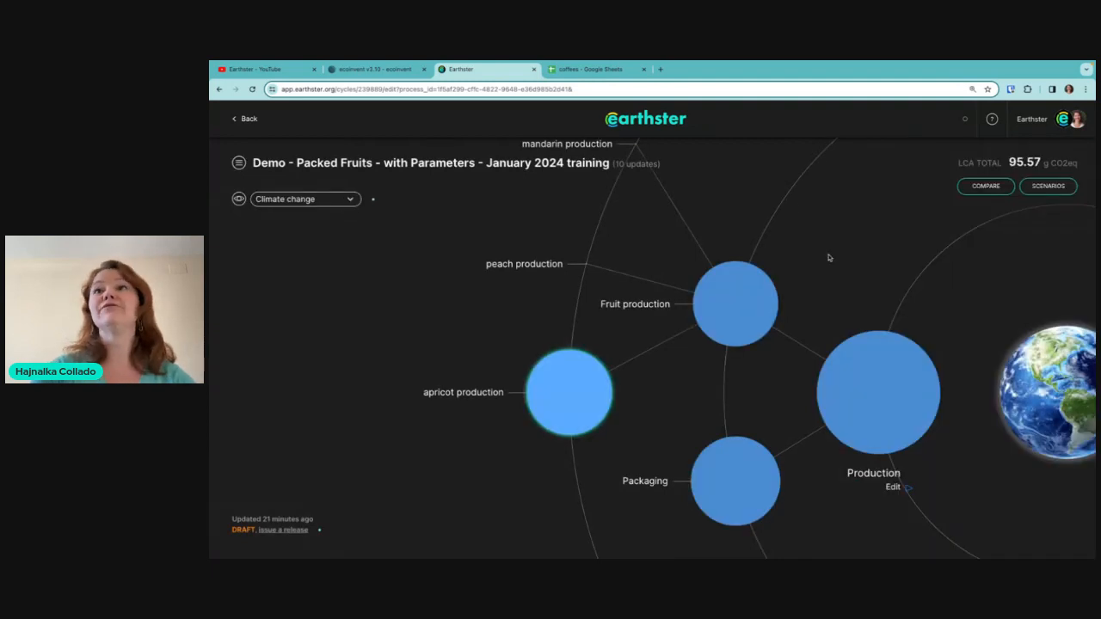
- Inspect the formulas behind the apricot and mandarin production amounts in the Fruit production bundle
mouse_move(516, 400)
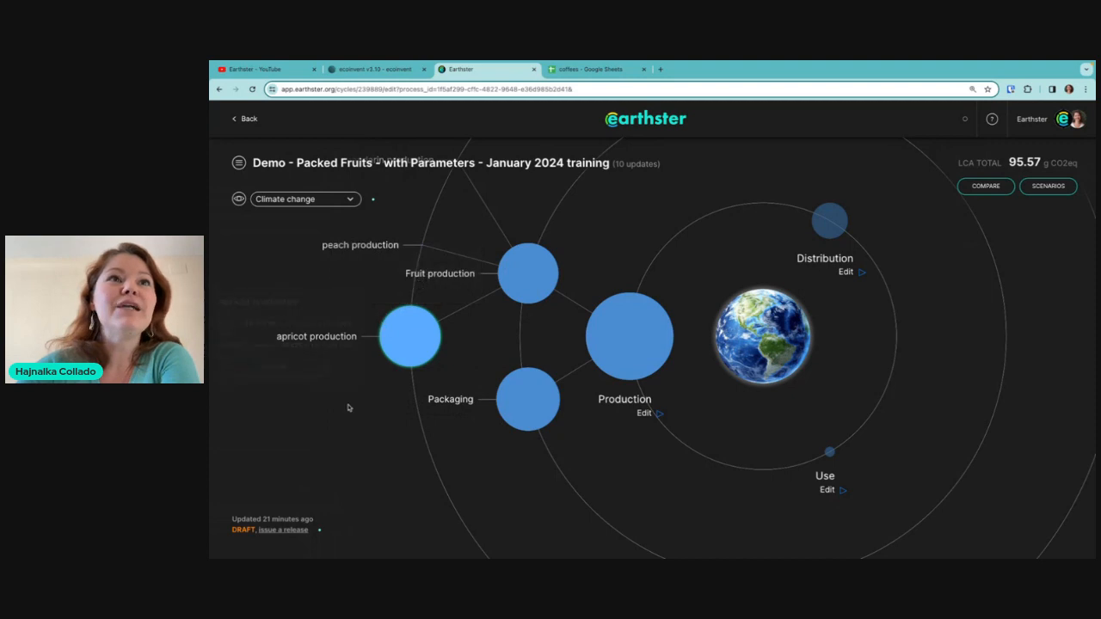
left_click(623, 331)
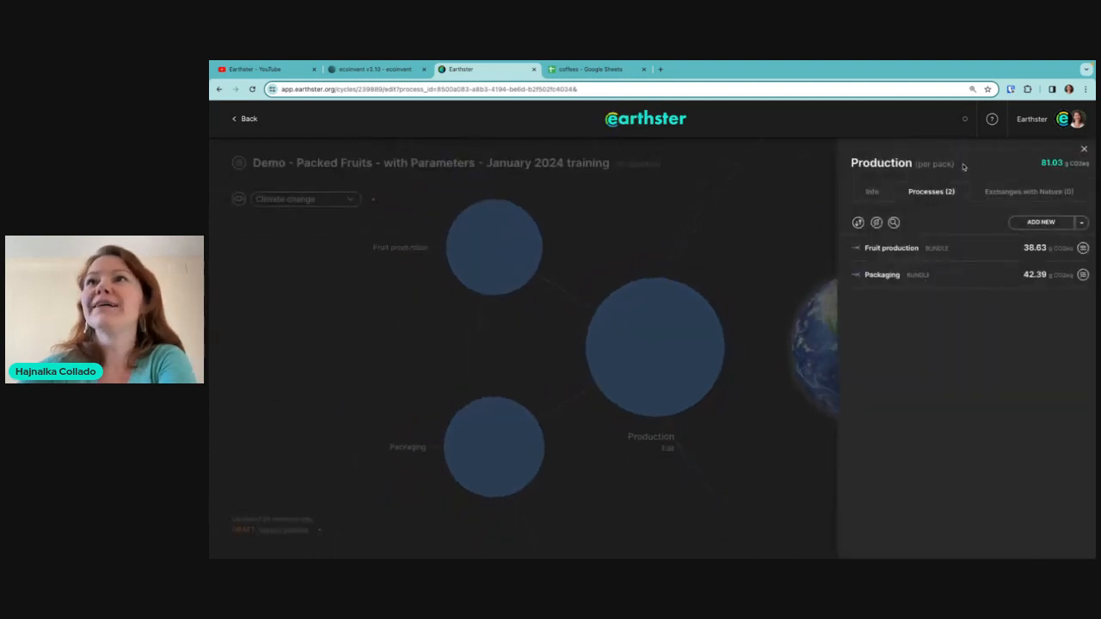
left_click(868, 248)
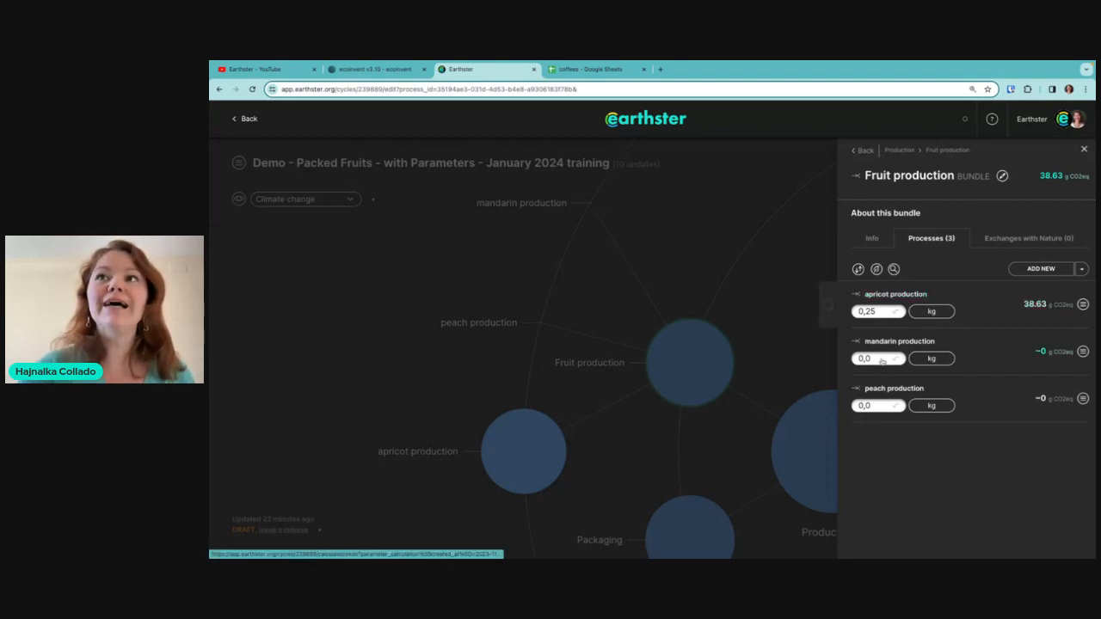
mouse_move(894, 361)
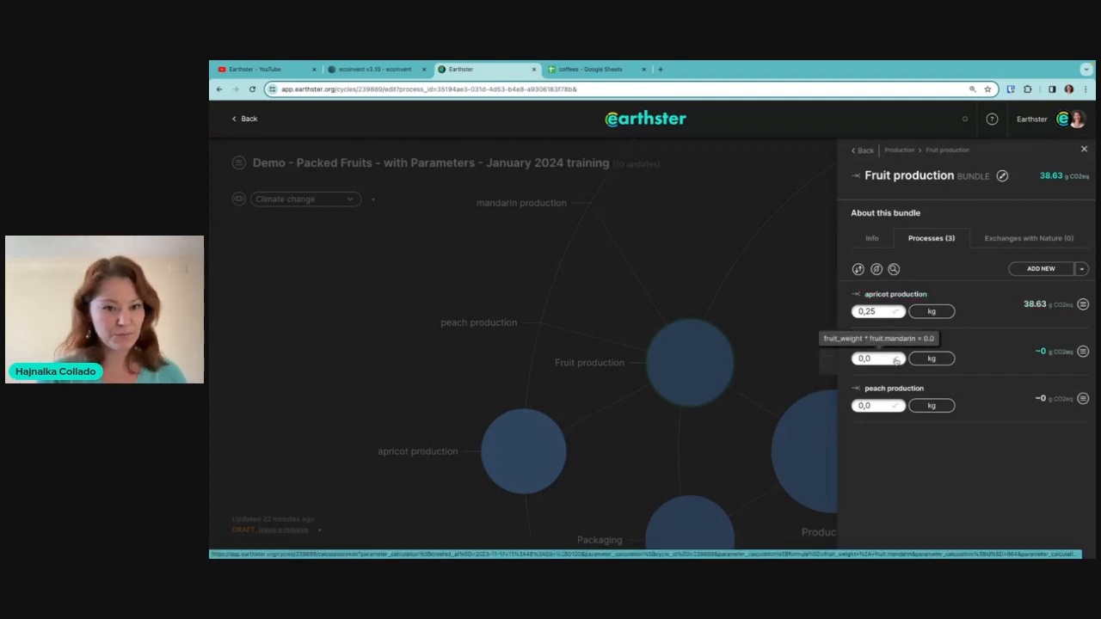
left_click(894, 313)
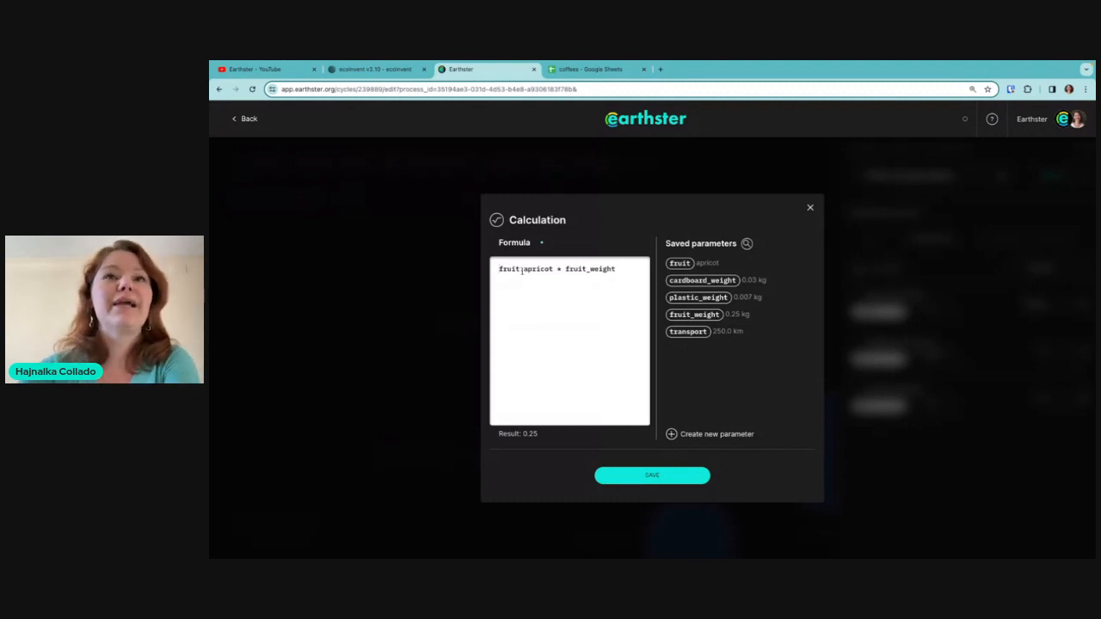
left_click(810, 207)
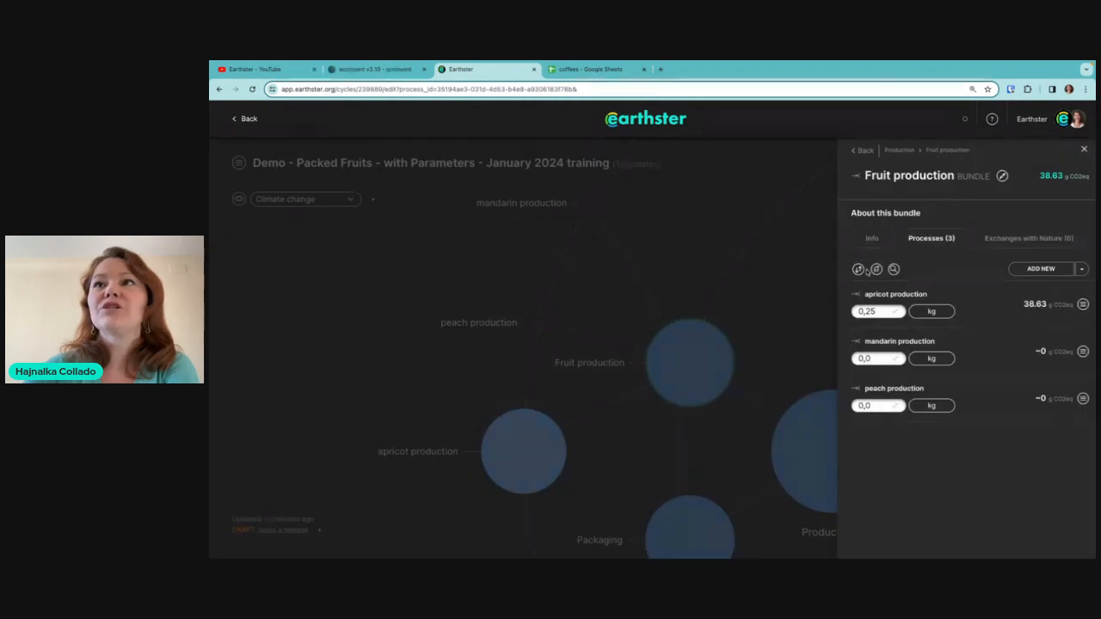
left_click(877, 358)
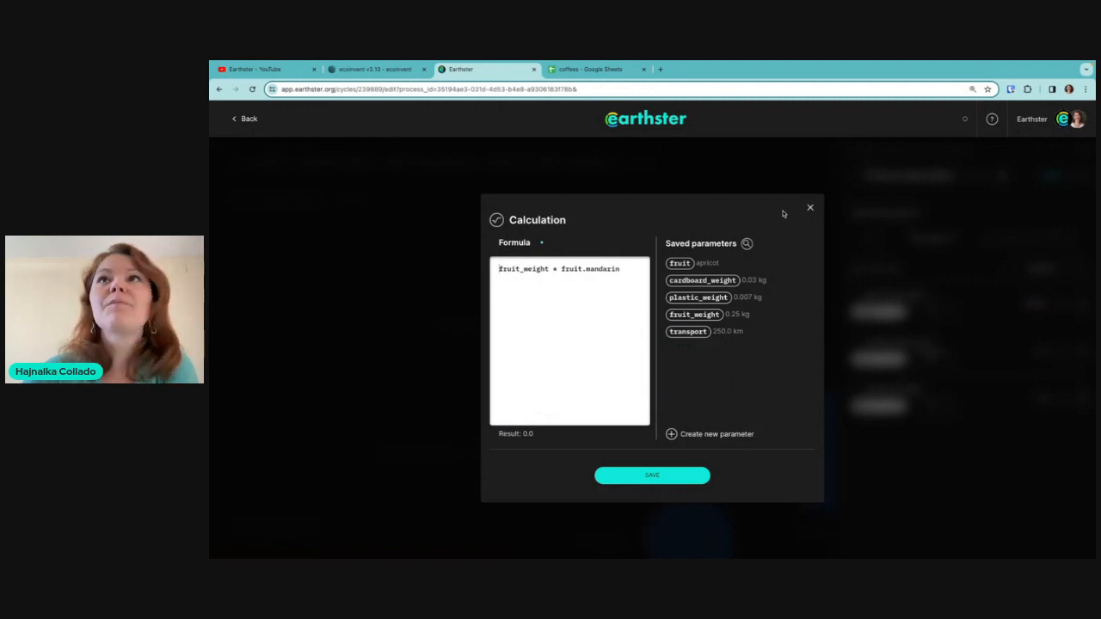
left_click(809, 207)
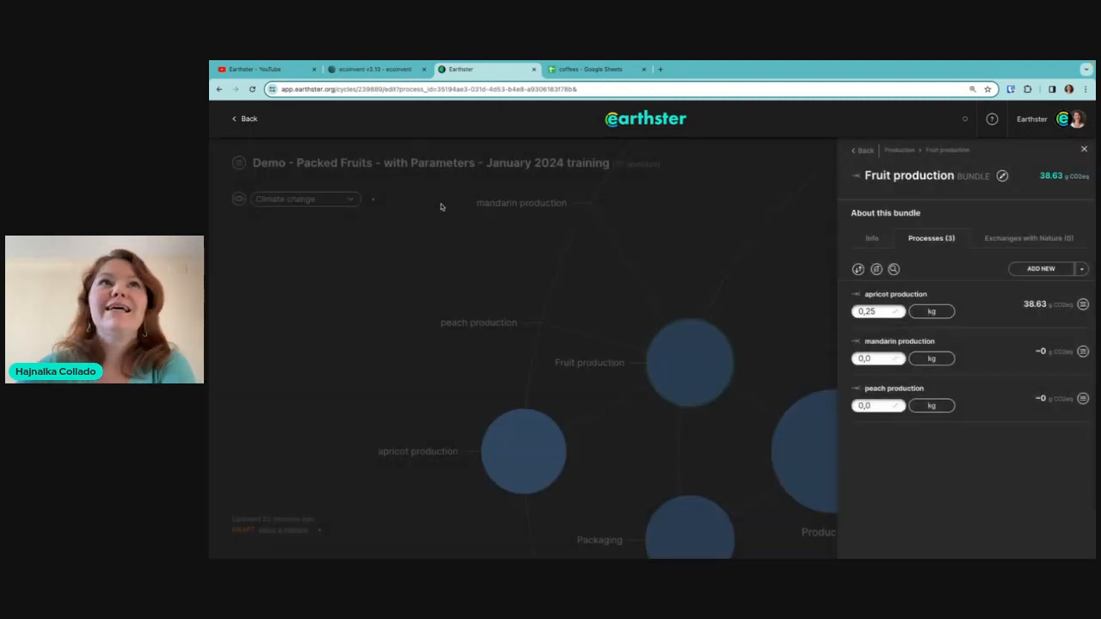
- Review where the Fruit option parameter is used and view the peach production process from its usage list
left_click(243, 165)
left_click(242, 164)
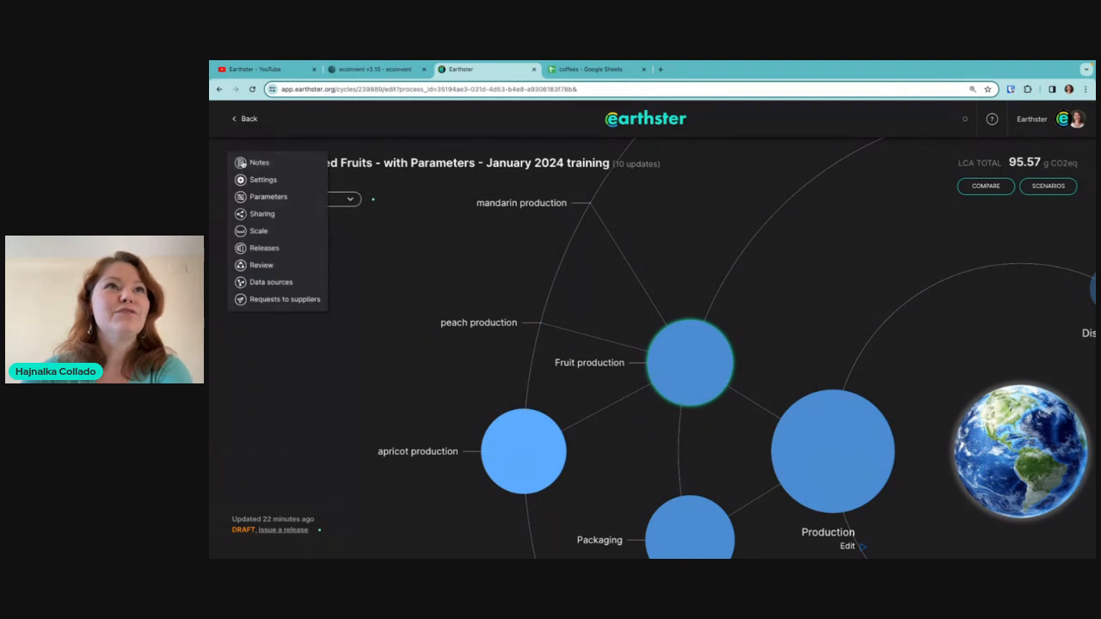
left_click(282, 199)
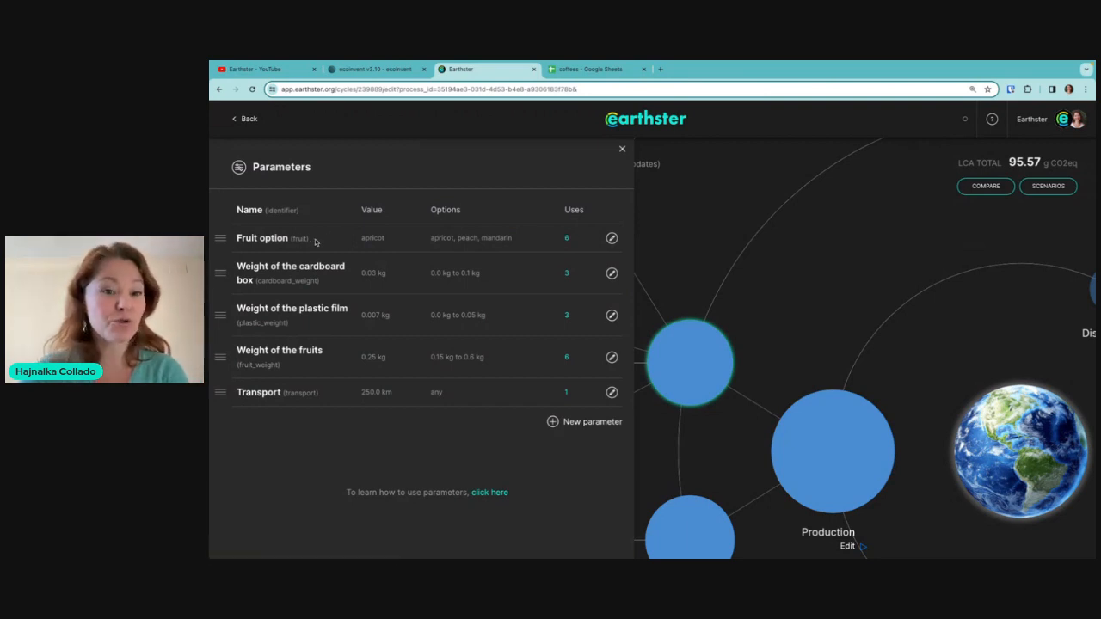
left_click(567, 240)
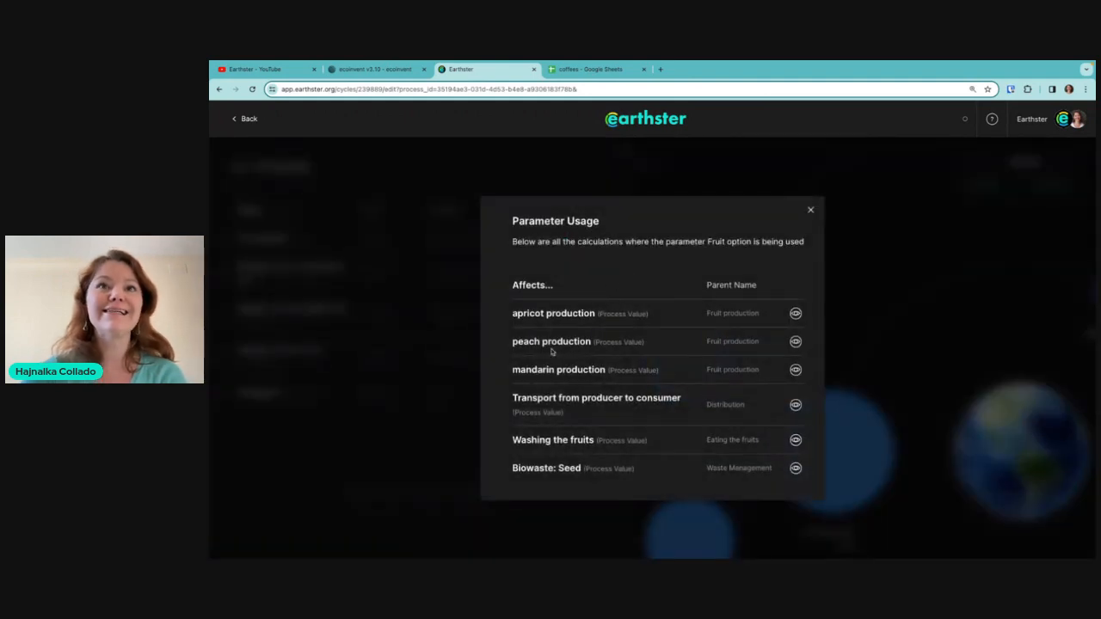
left_click(795, 342)
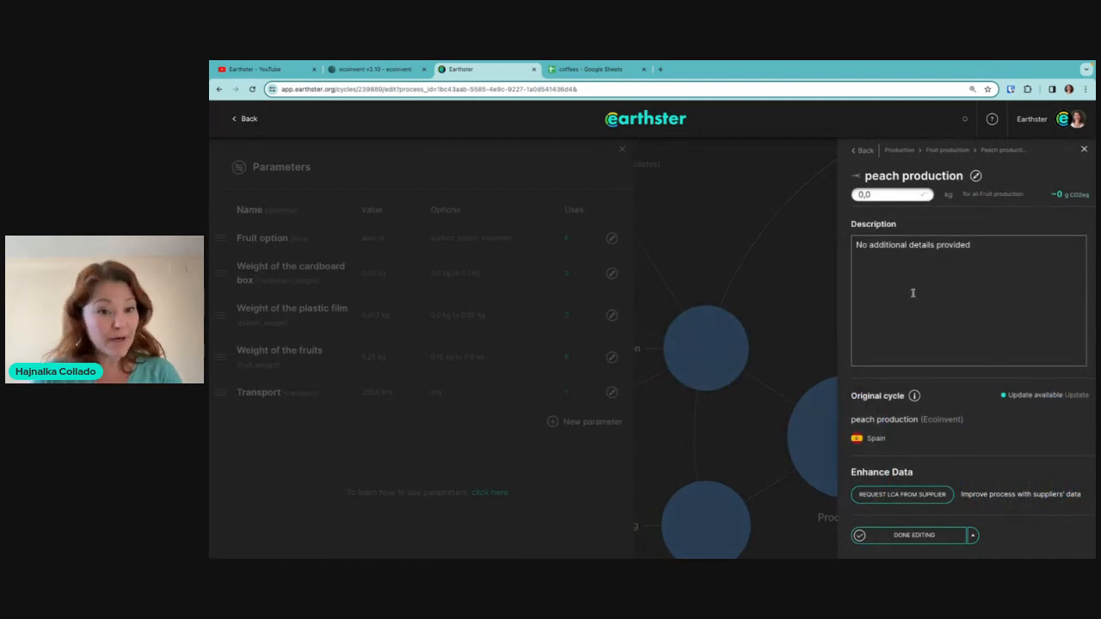
left_click(473, 201)
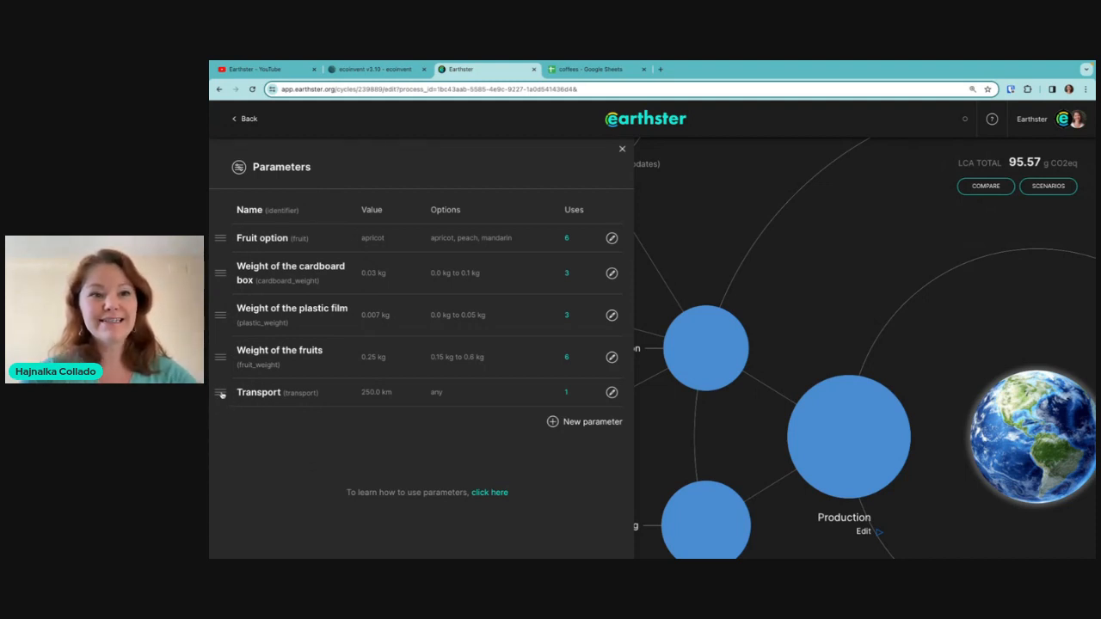
- Reorder the parameters so that Transport sits directly above Weight of the plastic film, and close the parameter list
left_click_drag(223, 394, 236, 320)
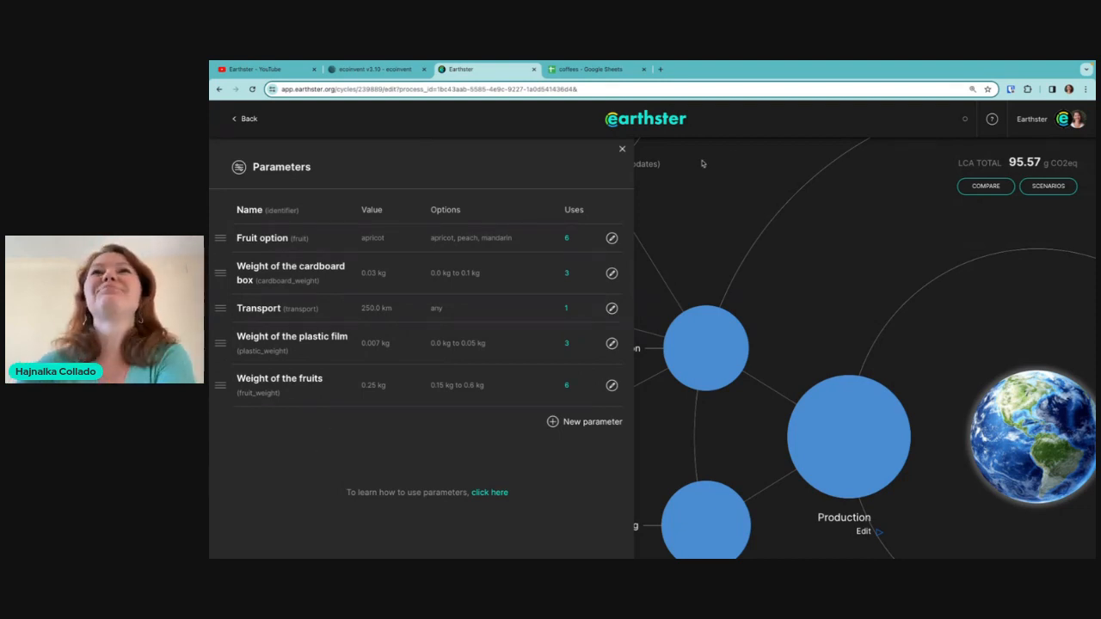
left_click(620, 150)
- Look through the Production stage's levels again, from Fruit production to apricot production and back to the diagram
left_click_drag(757, 251, 619, 226)
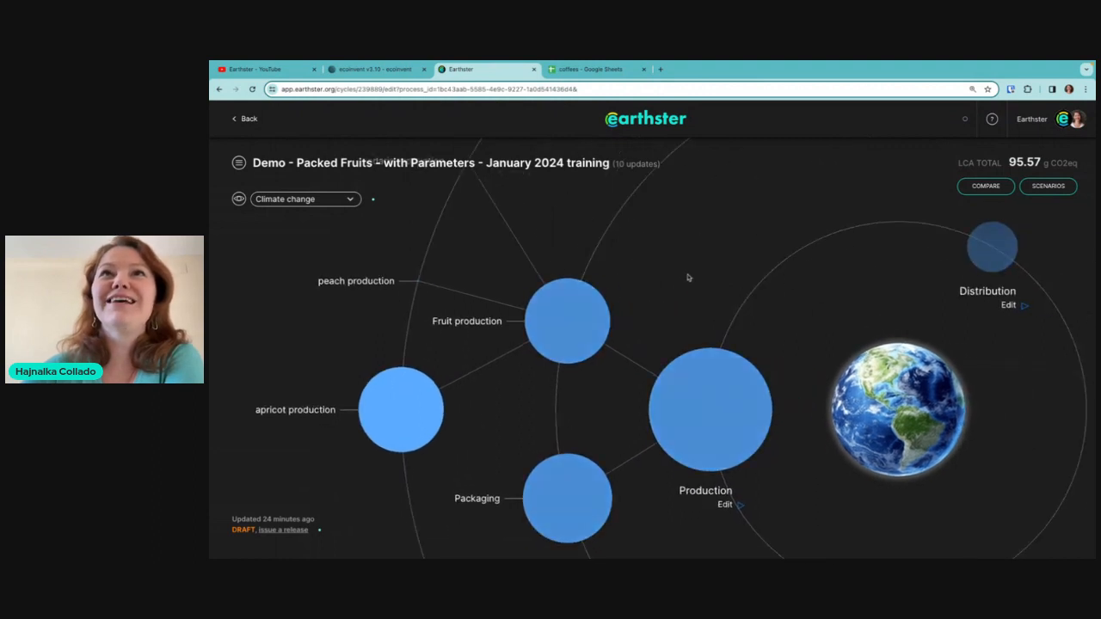
left_click_drag(688, 275, 560, 224)
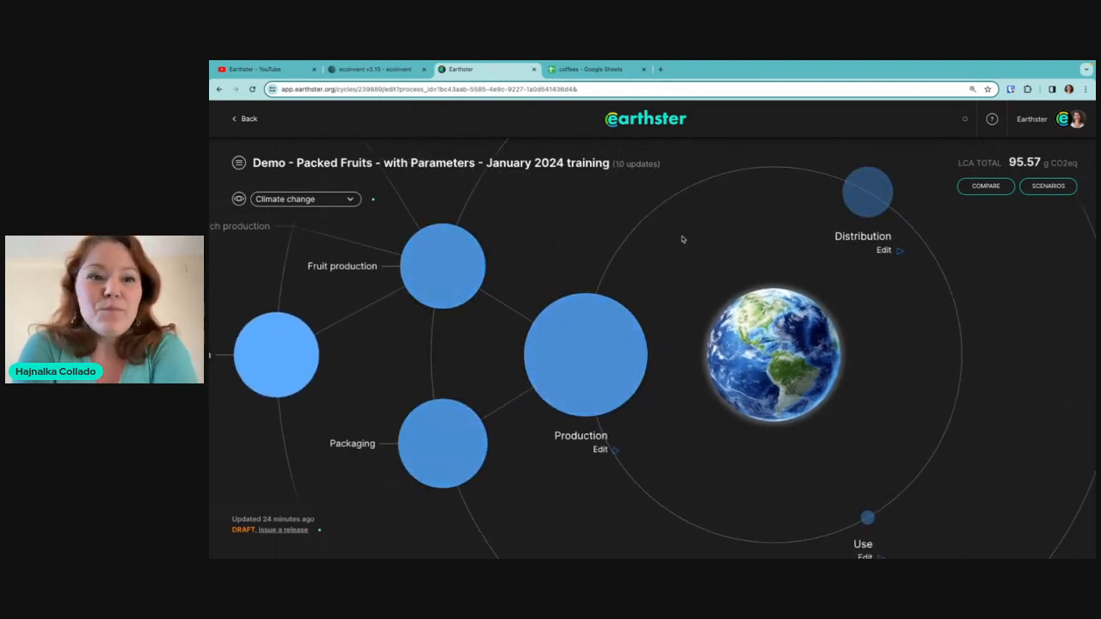
left_click(578, 363)
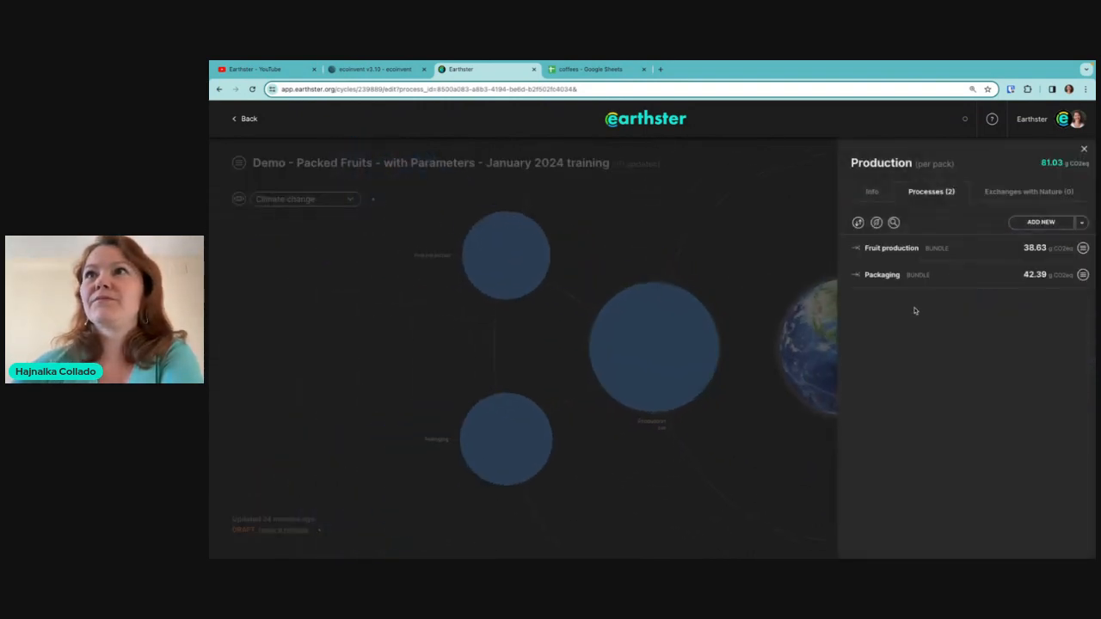
left_click(905, 249)
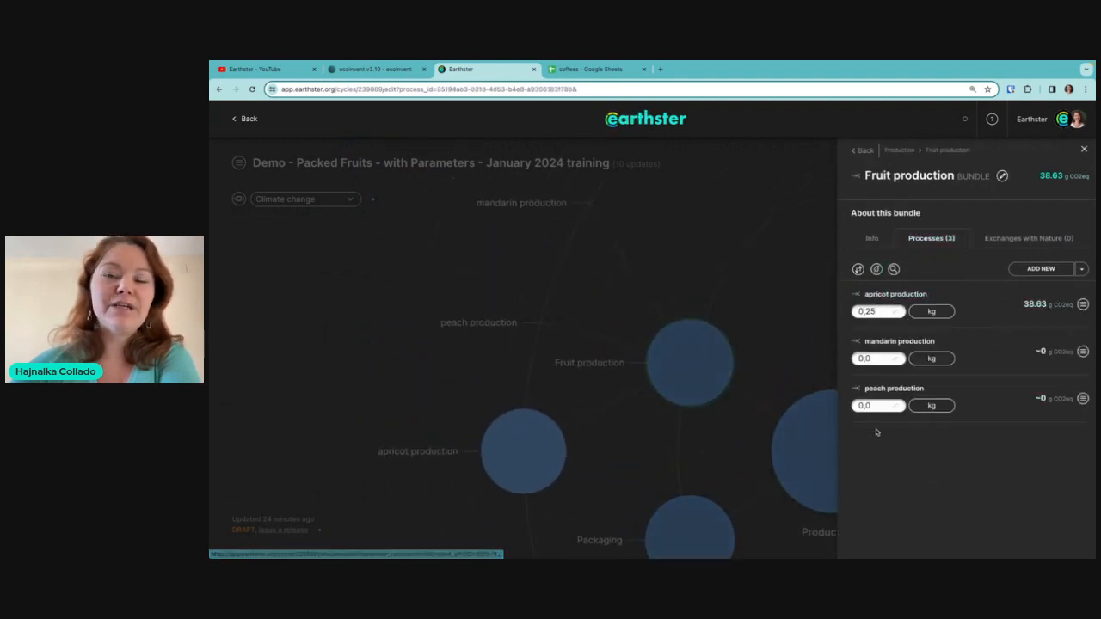
left_click(889, 298)
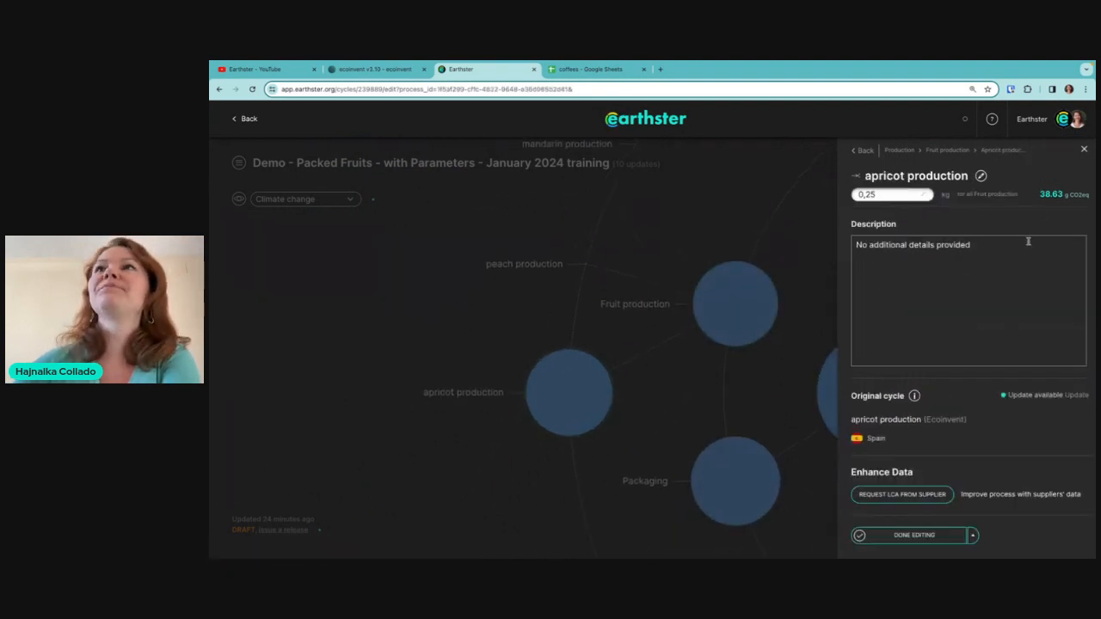
left_click(946, 150)
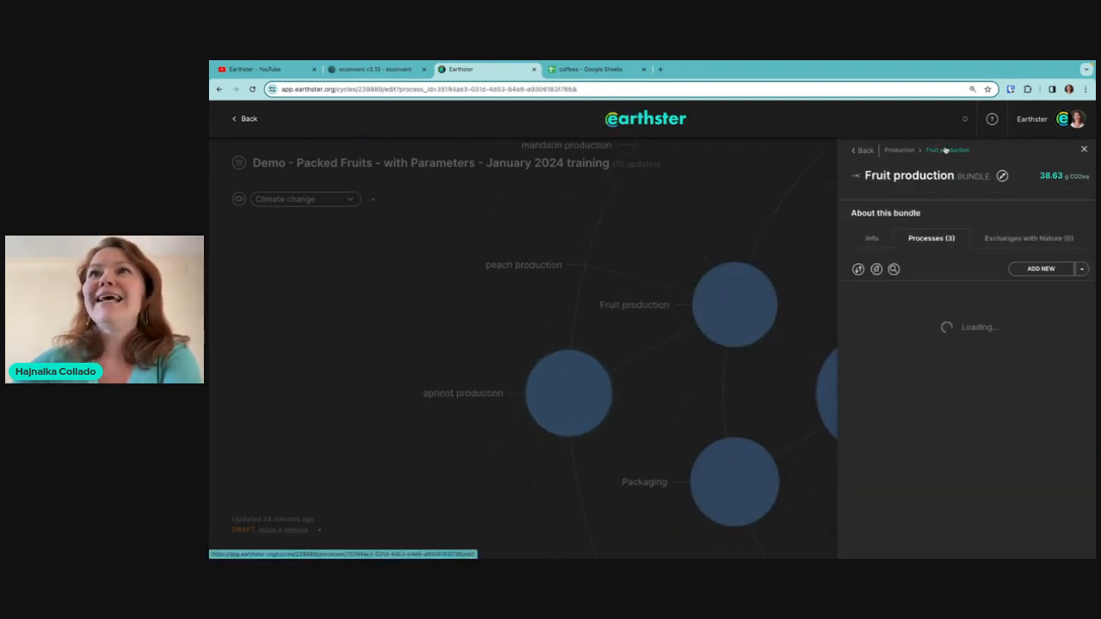
left_click(898, 152)
left_click(756, 251)
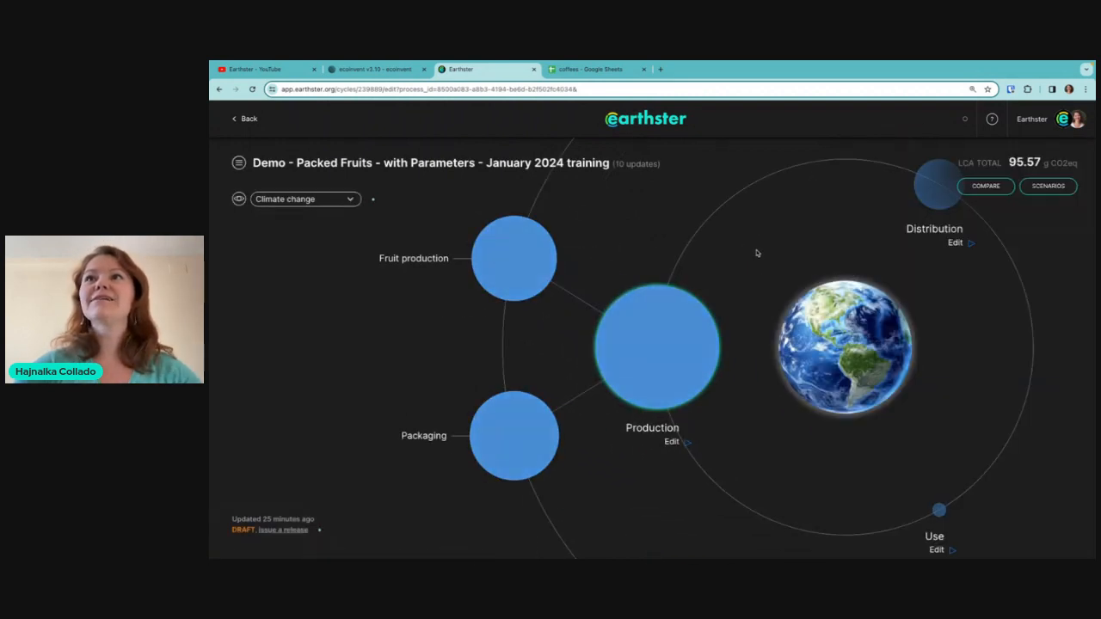
- Examine the processes inside the Use stage's Eating the fruits and Waste Management bundles
left_click(724, 413)
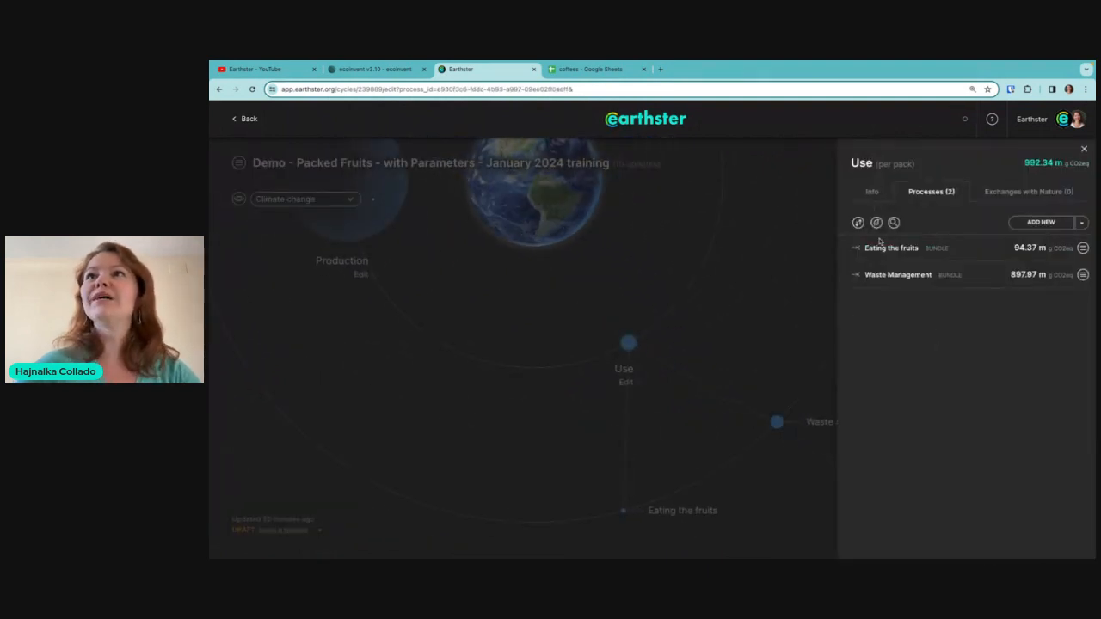
left_click(878, 248)
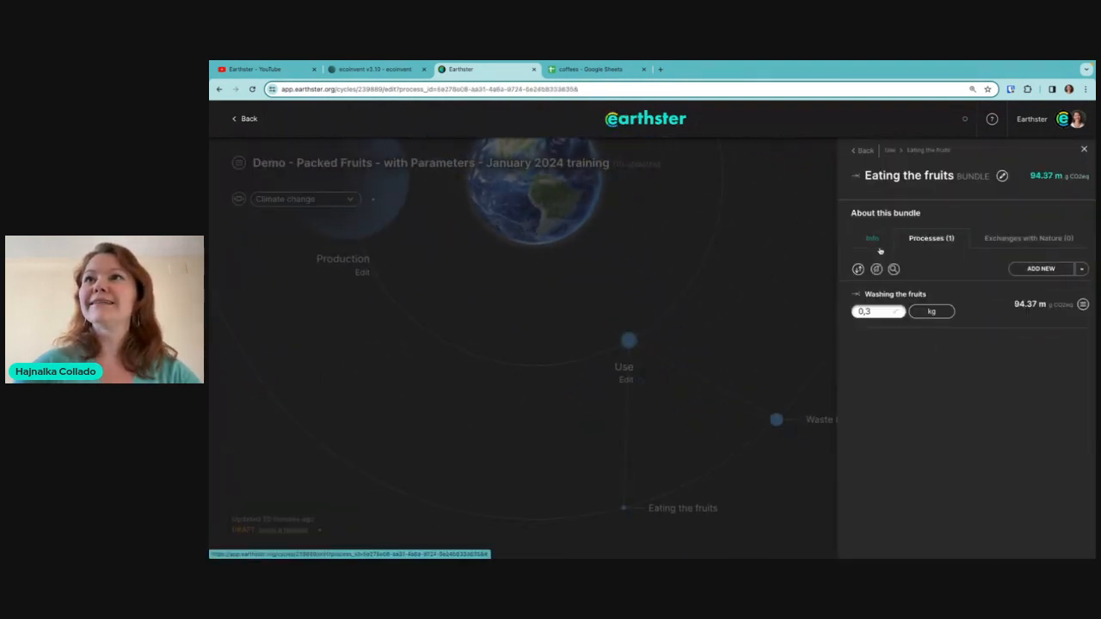
left_click(890, 150)
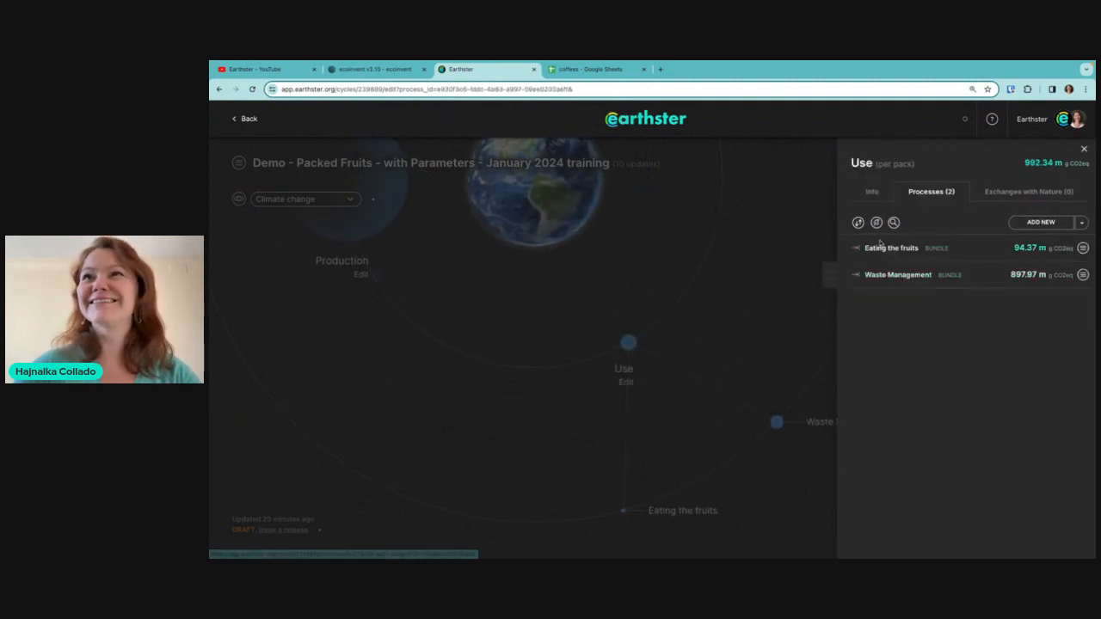
left_click(871, 275)
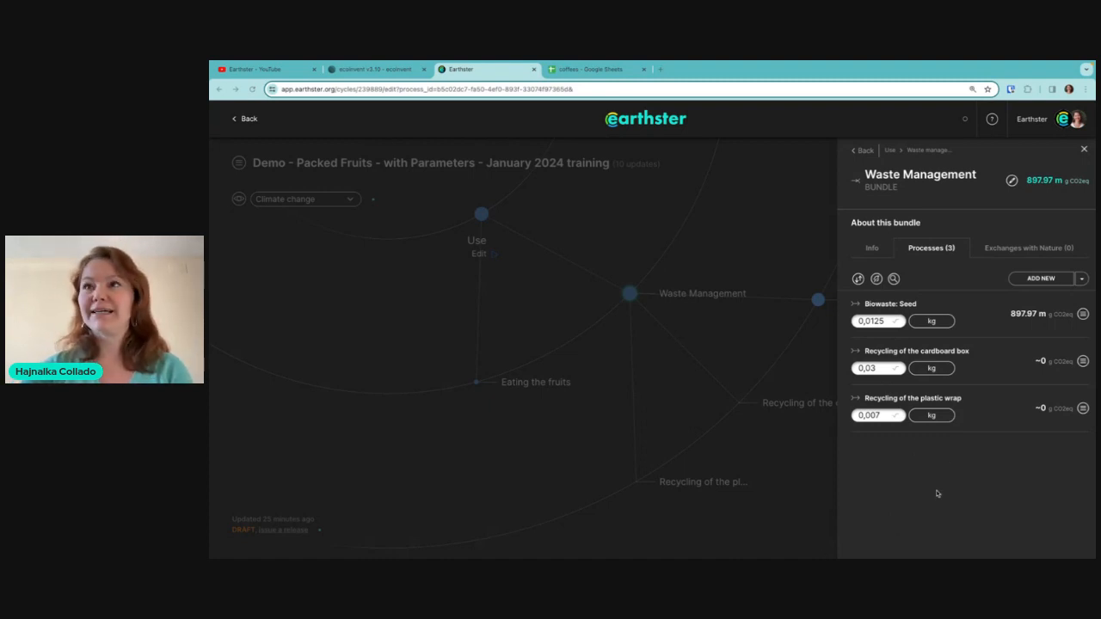
- View the Waste Management bundle's description and geography details, and return to the diagram
left_click(871, 248)
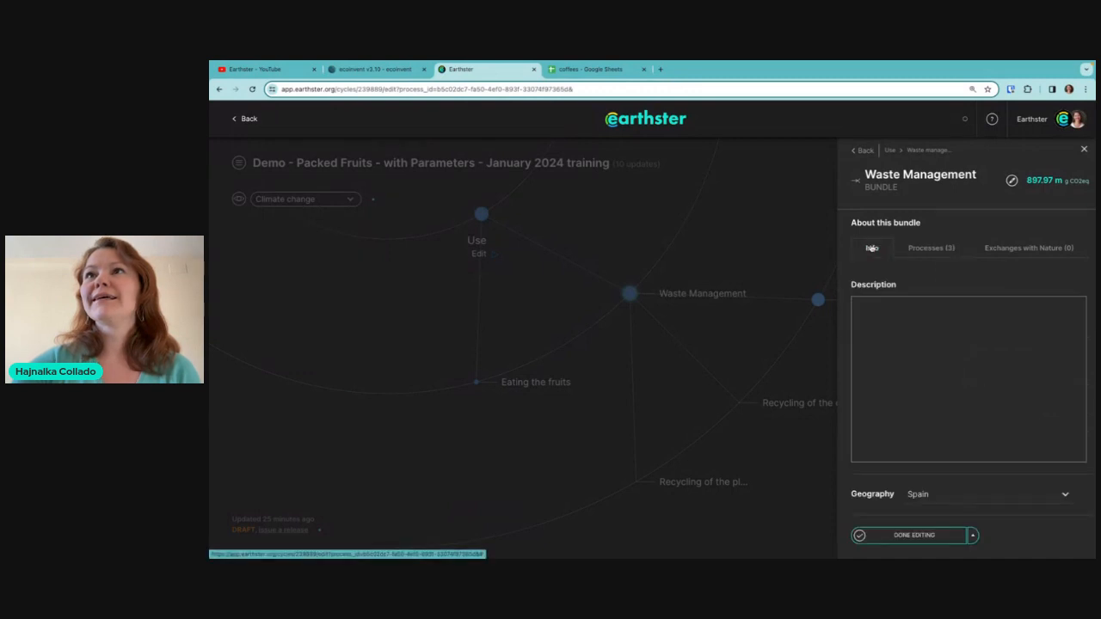
left_click(623, 211)
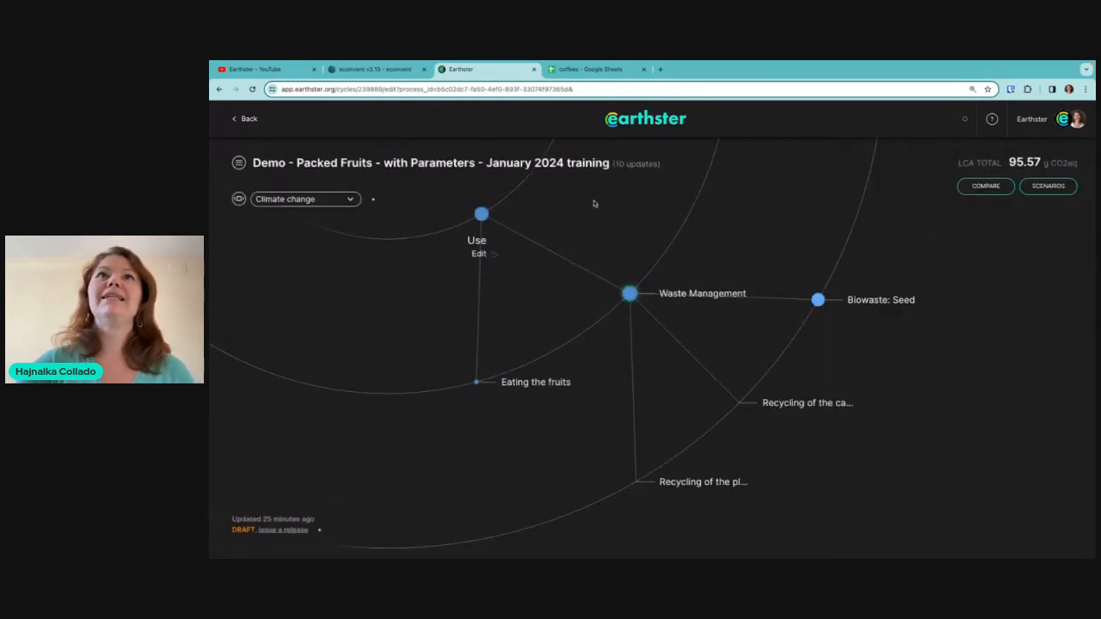
left_click_drag(580, 215, 663, 254)
left_click(583, 221)
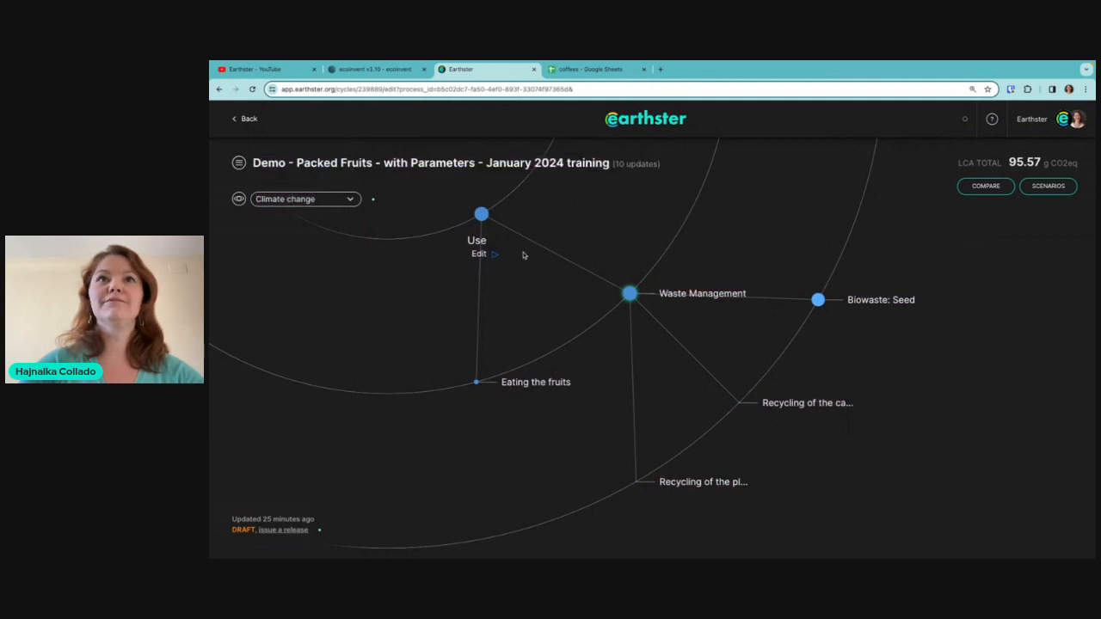
- Review the Production stage and the processes in its Fruit production bundle, and return to the diagram
scroll(524, 256, "up", 1)
scroll(524, 256, "down", 4)
left_click_drag(369, 273, 563, 407)
scroll(578, 353, "down", 2)
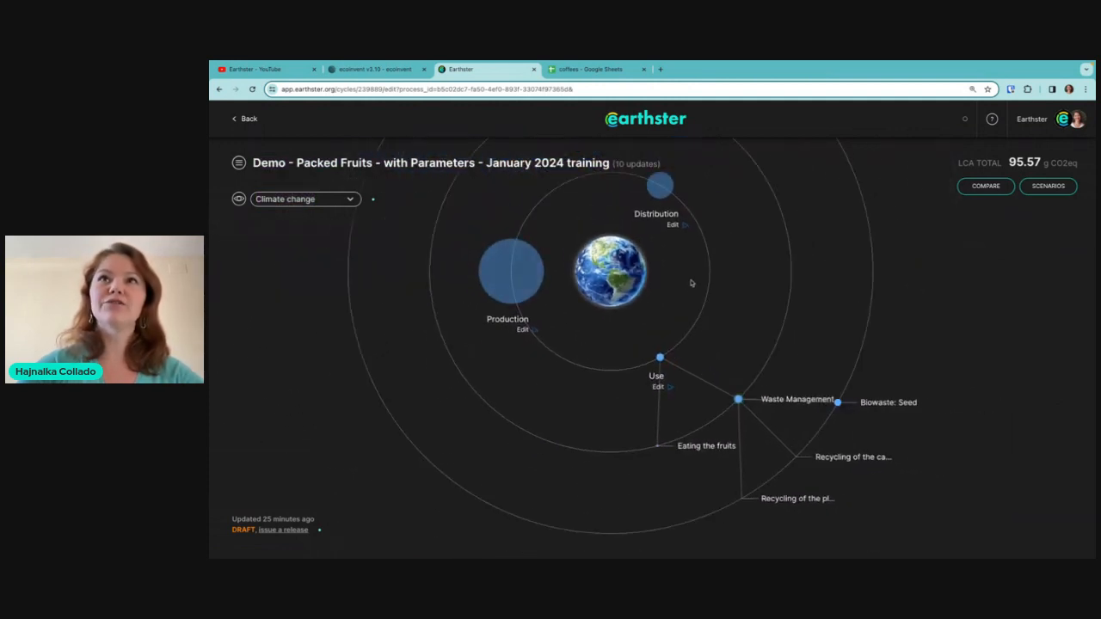
left_click_drag(690, 283, 693, 369)
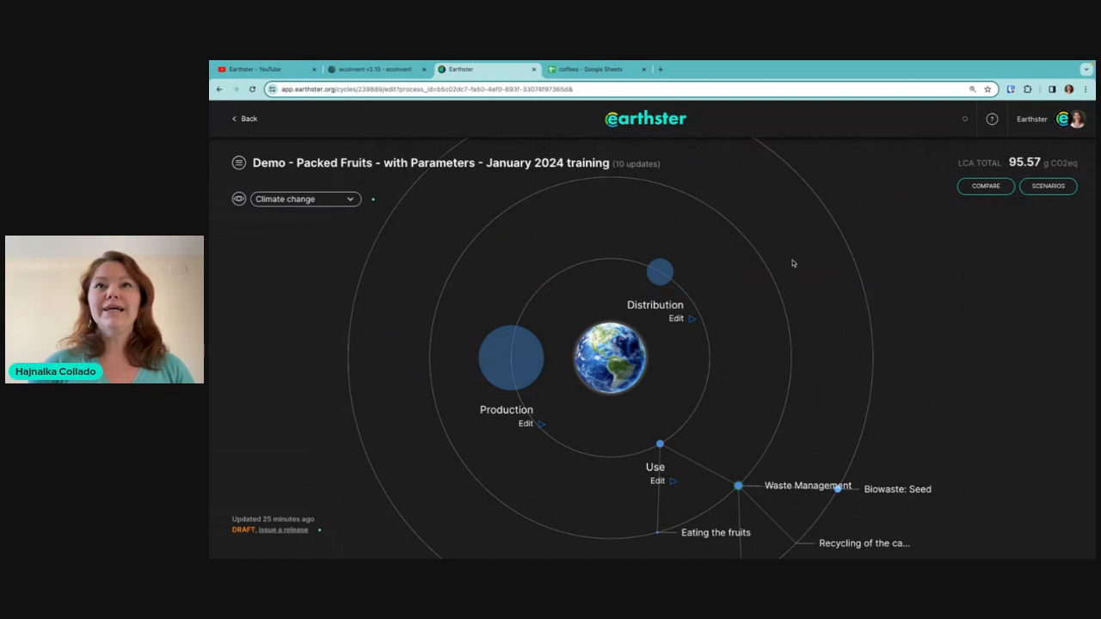
mouse_move(478, 355)
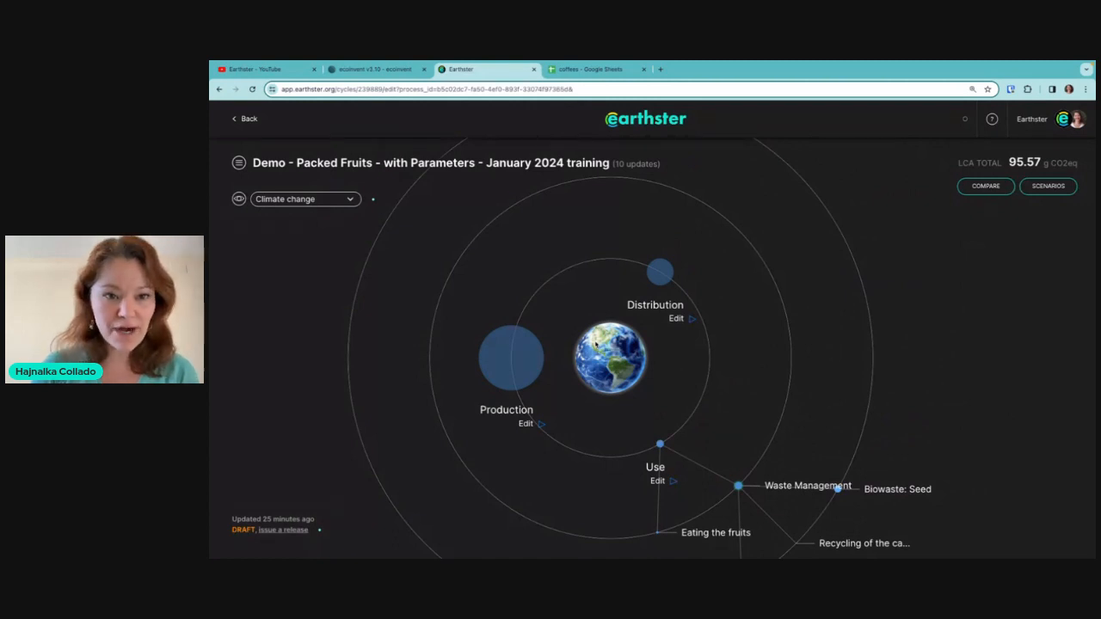
left_click(491, 332)
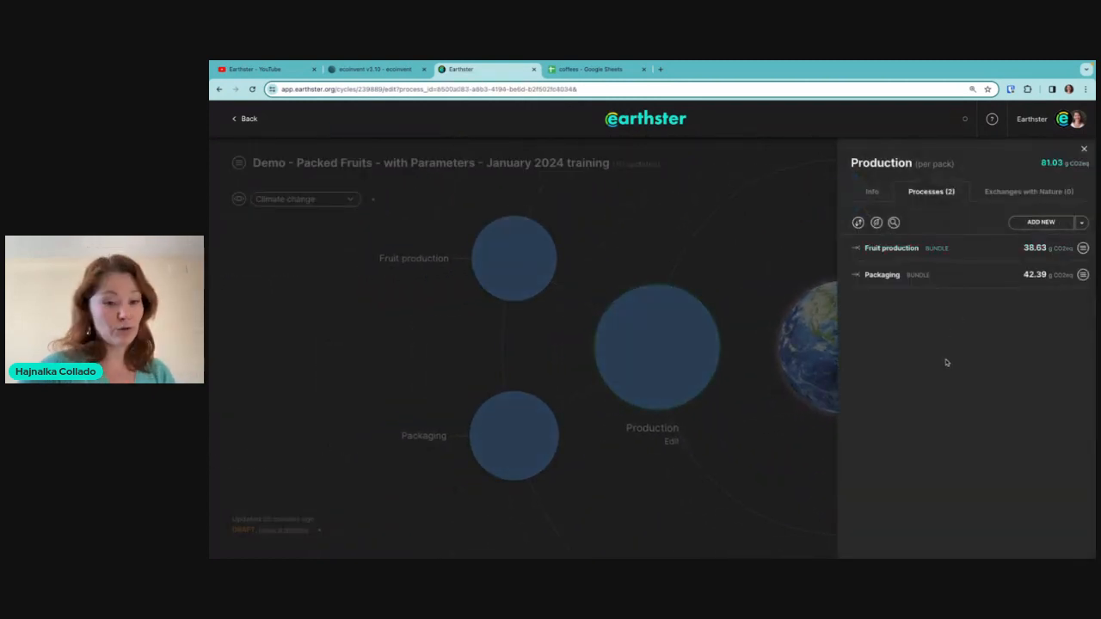
left_click(871, 249)
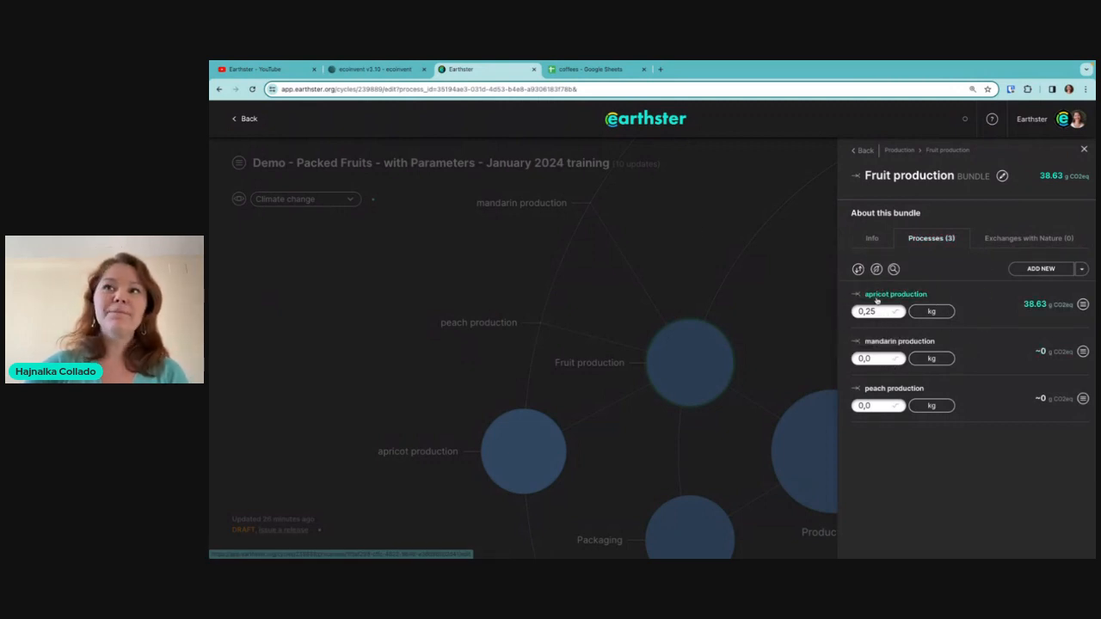
left_click(251, 165)
- Set the Fruit option parameter's current option to mandarin and save the parameter
mouse_move(237, 162)
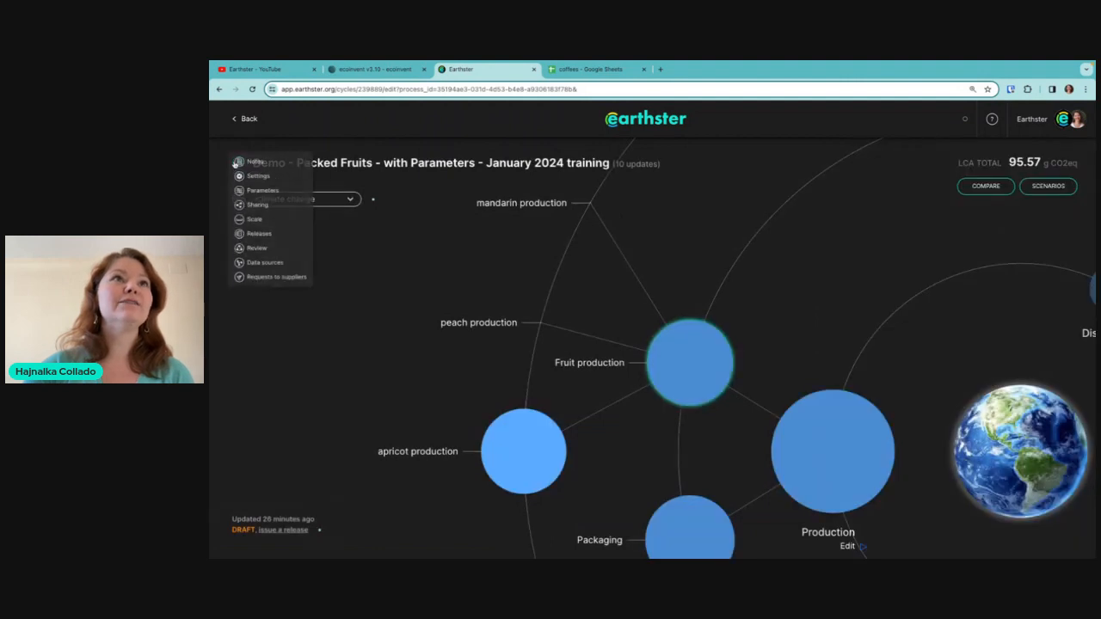
left_click(266, 199)
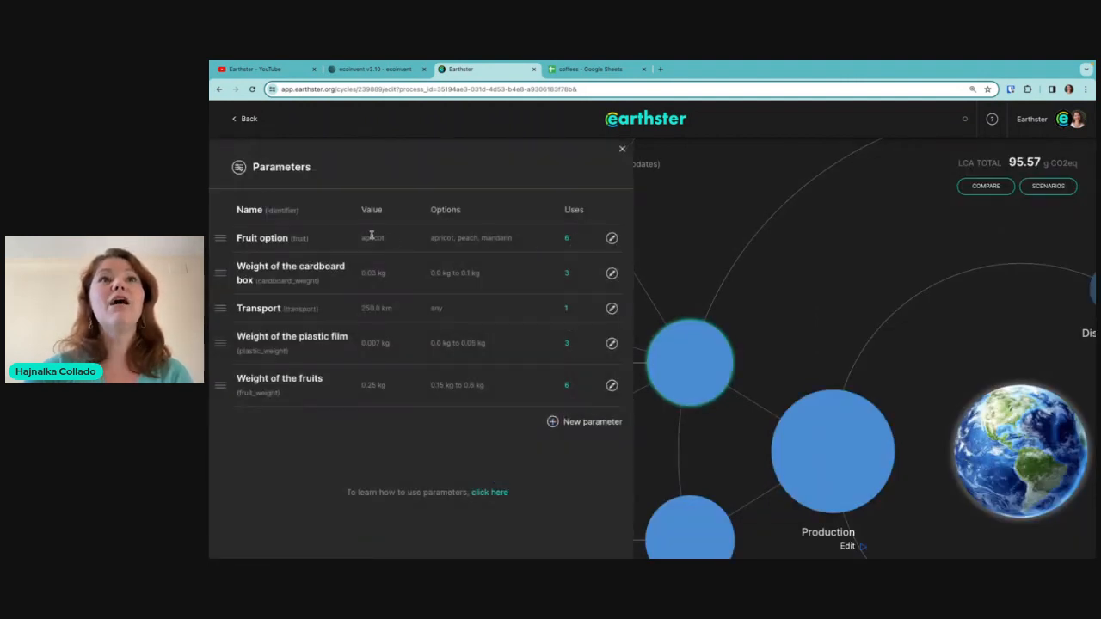
left_click(612, 237)
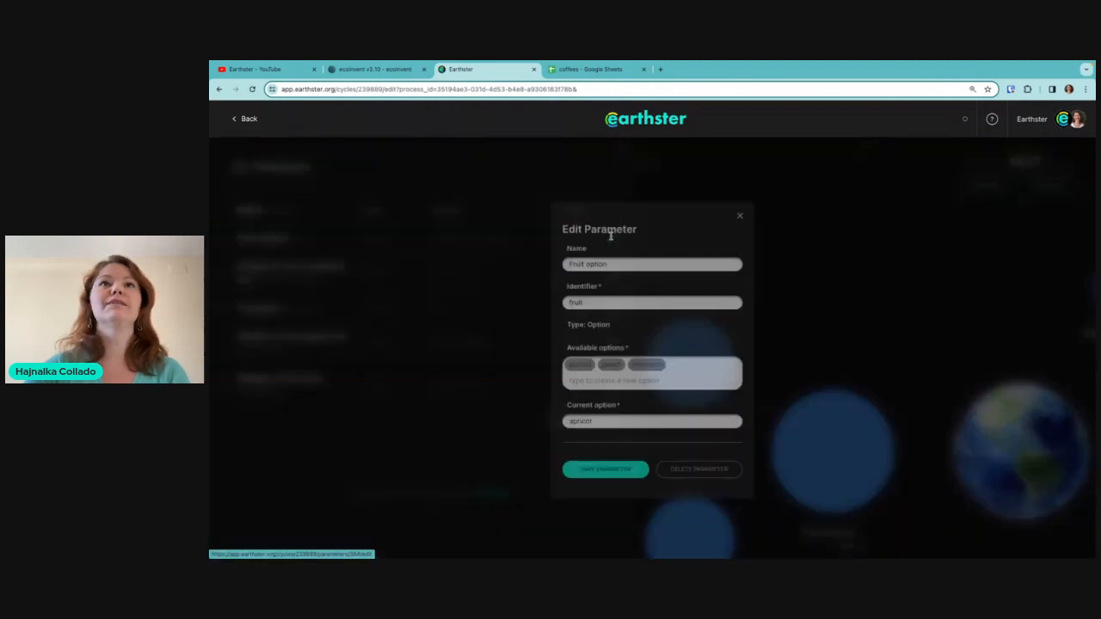
left_click(604, 418)
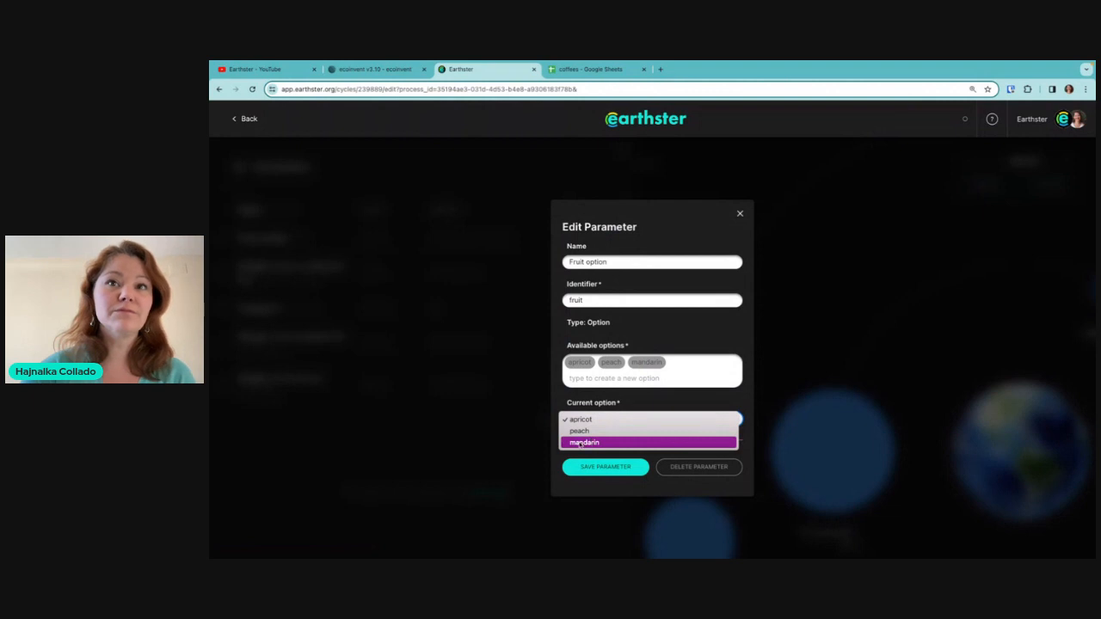
left_click(581, 443)
left_click(583, 466)
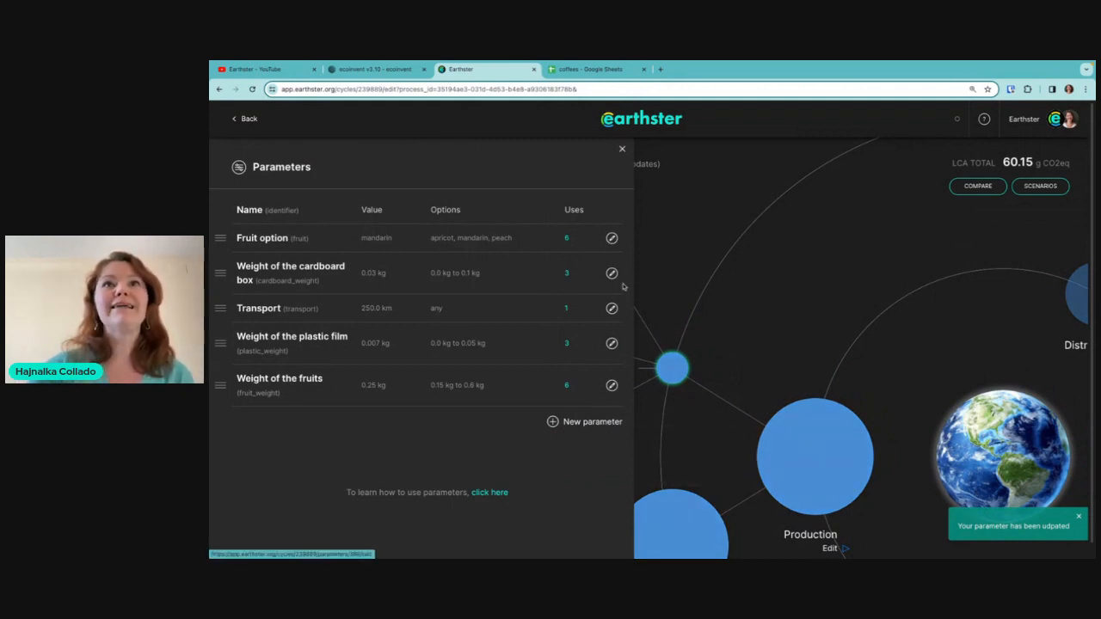
- Check the Fruit option parameter's usage and the apricot and mandarin formulas in the Fruit production bundle, and close the parameter list
left_click(566, 238)
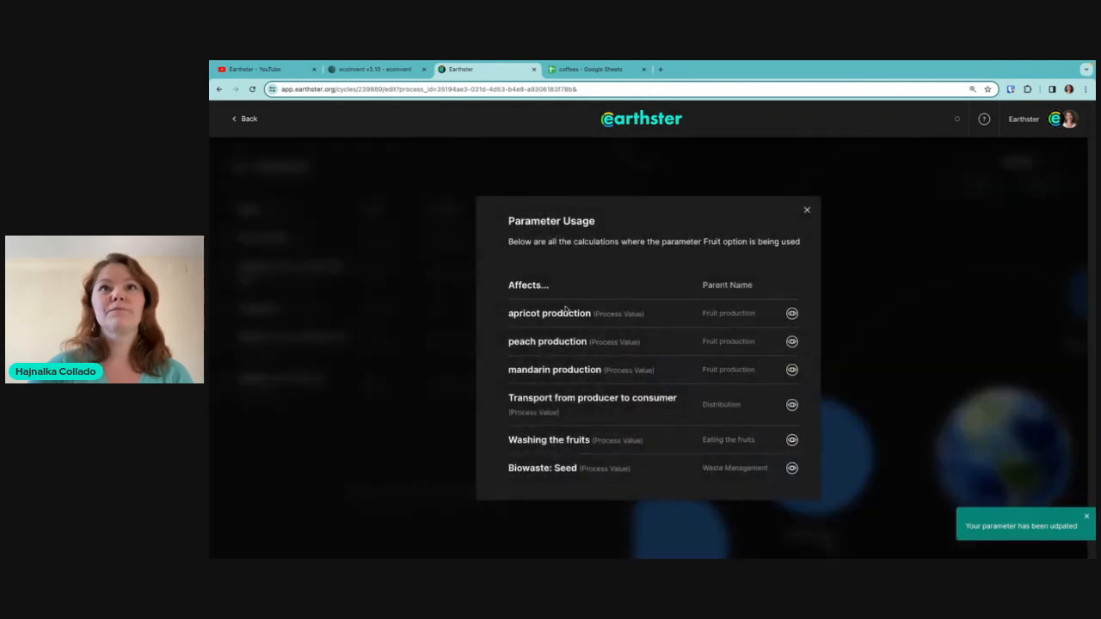
left_click(792, 314)
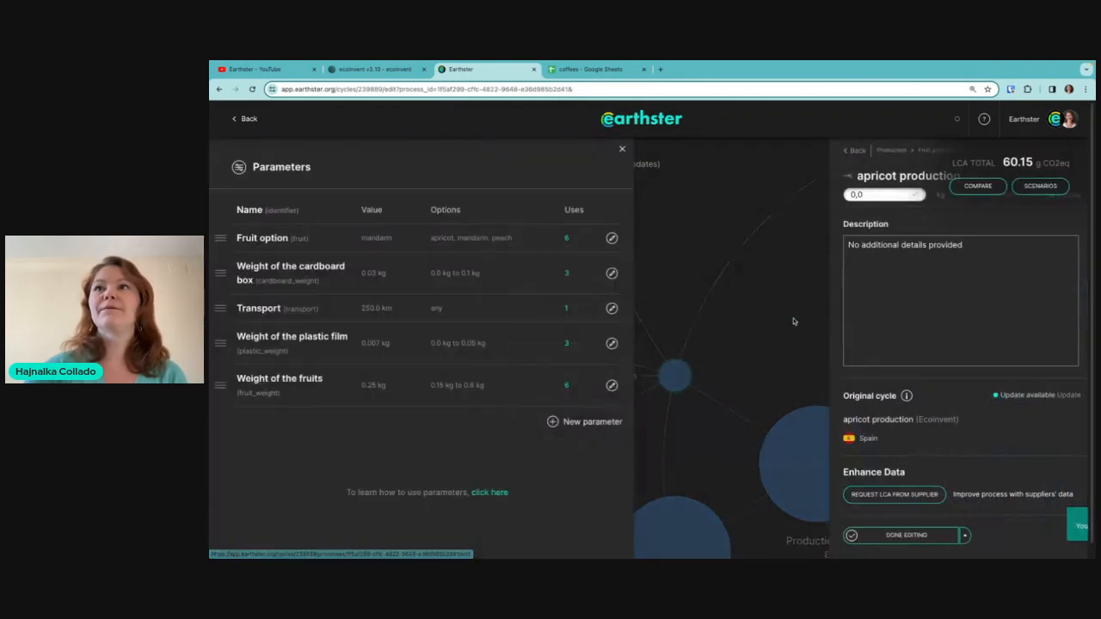
left_click(941, 151)
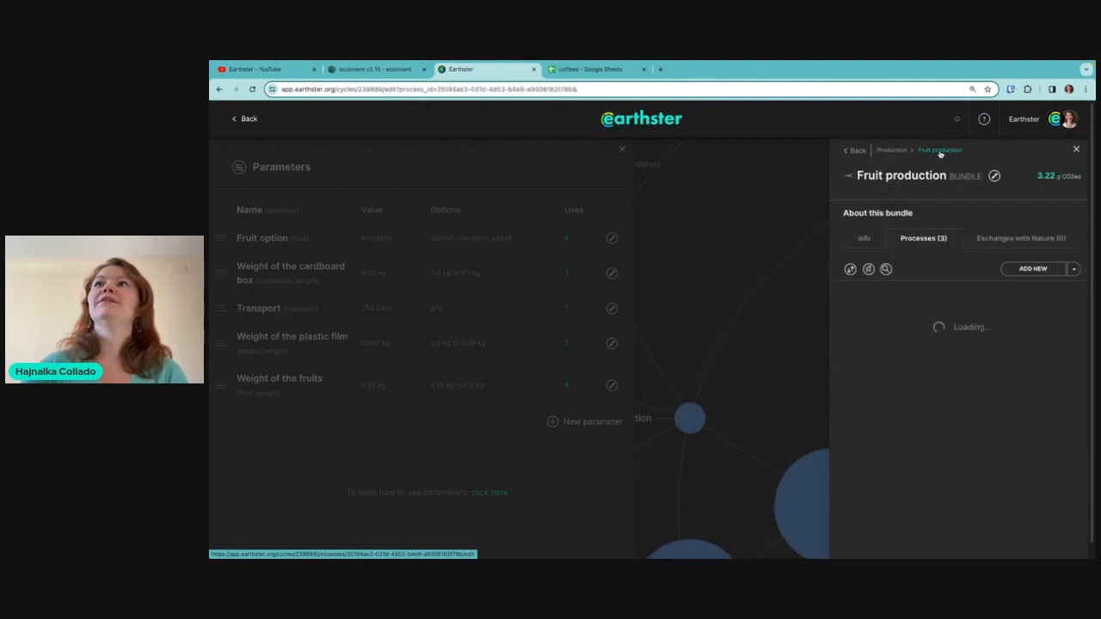
mouse_move(854, 315)
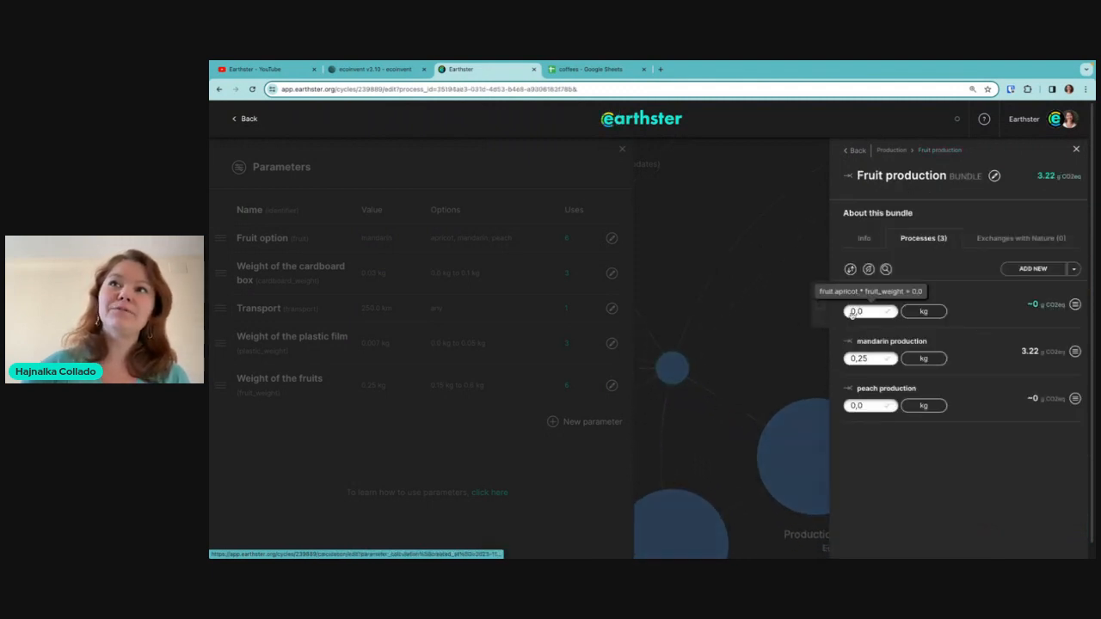
mouse_move(877, 361)
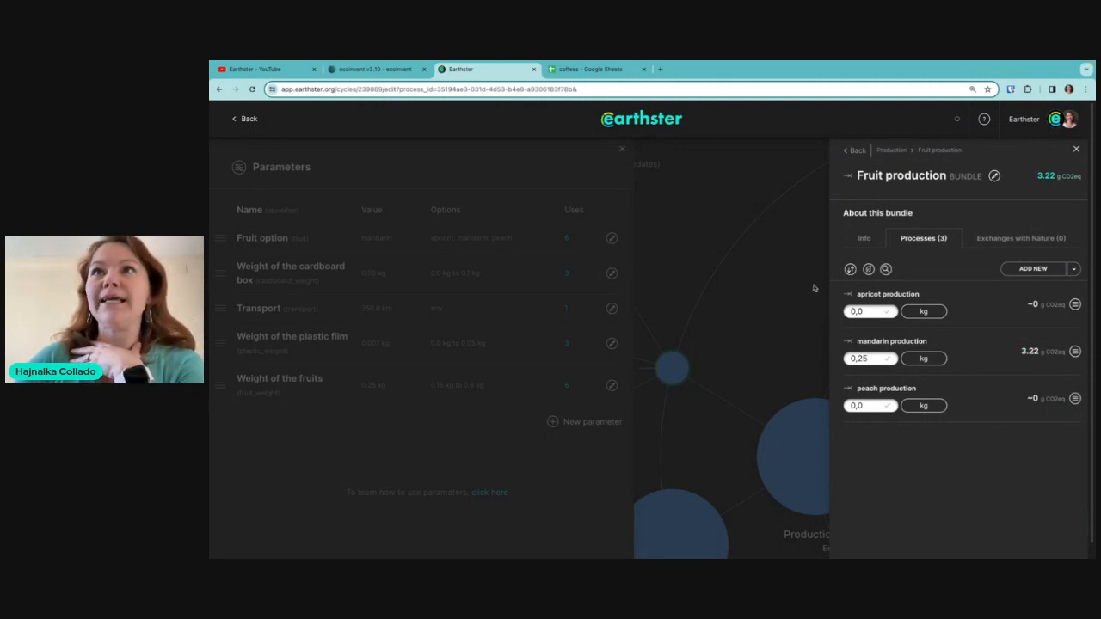
left_click(621, 150)
left_click(623, 150)
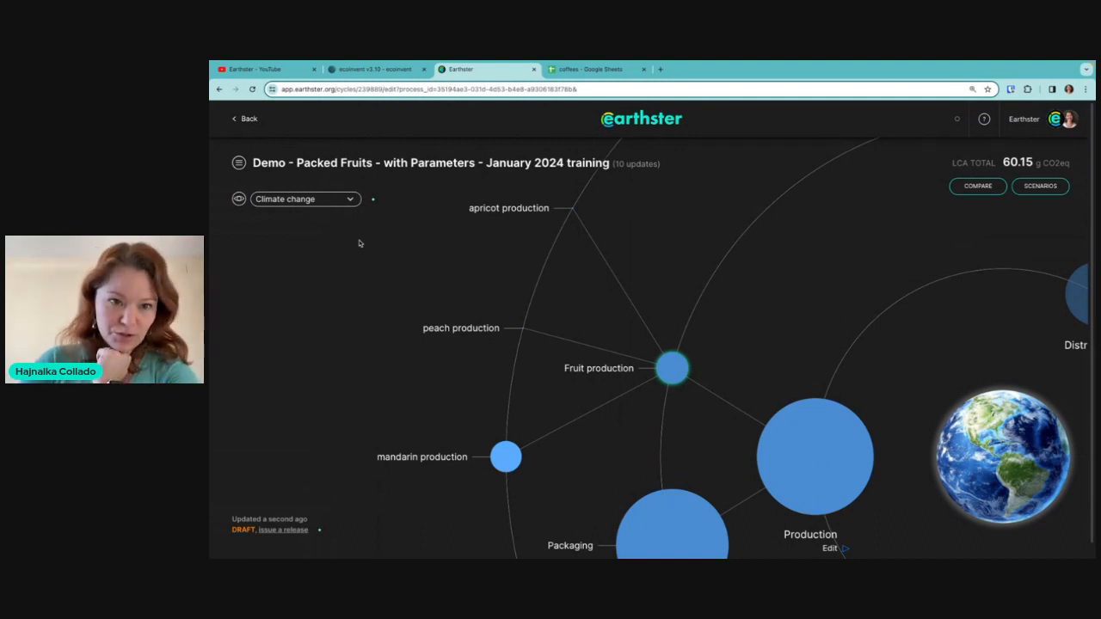
- Choose the TRACI 2.1 assessment method with the Freshwater ecotoxicity category from the other impact categories
left_click(349, 200)
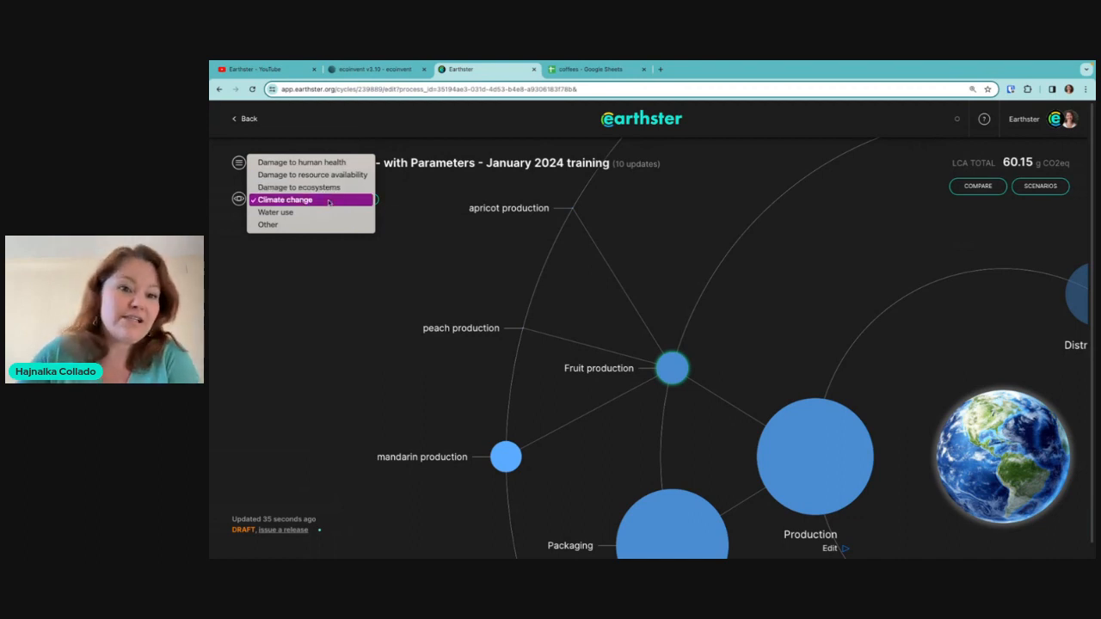
left_click(285, 227)
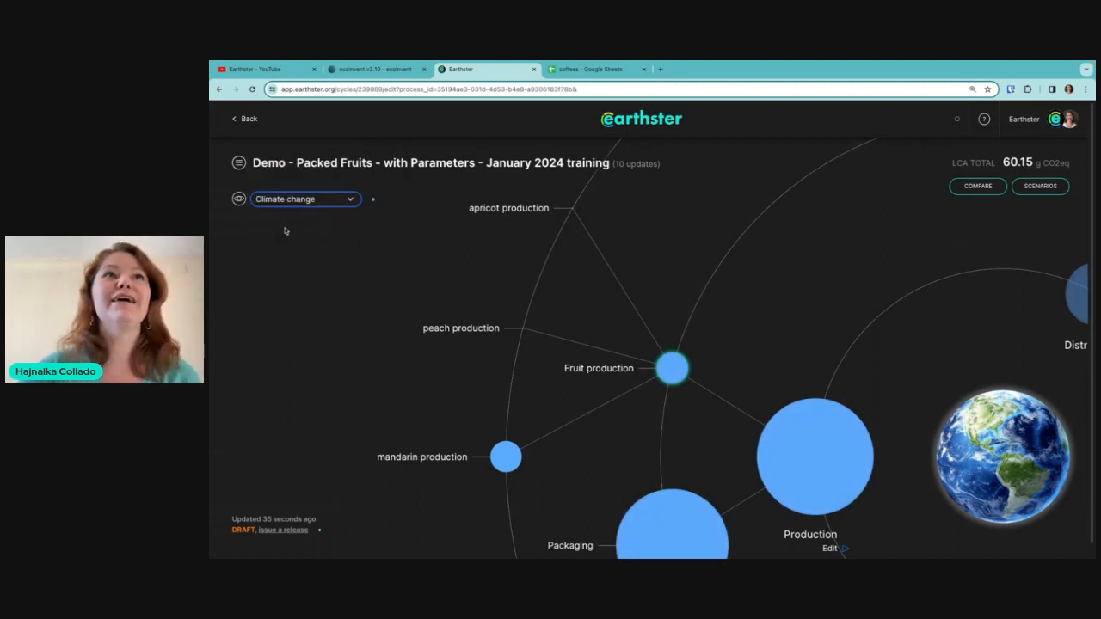
left_click(658, 334)
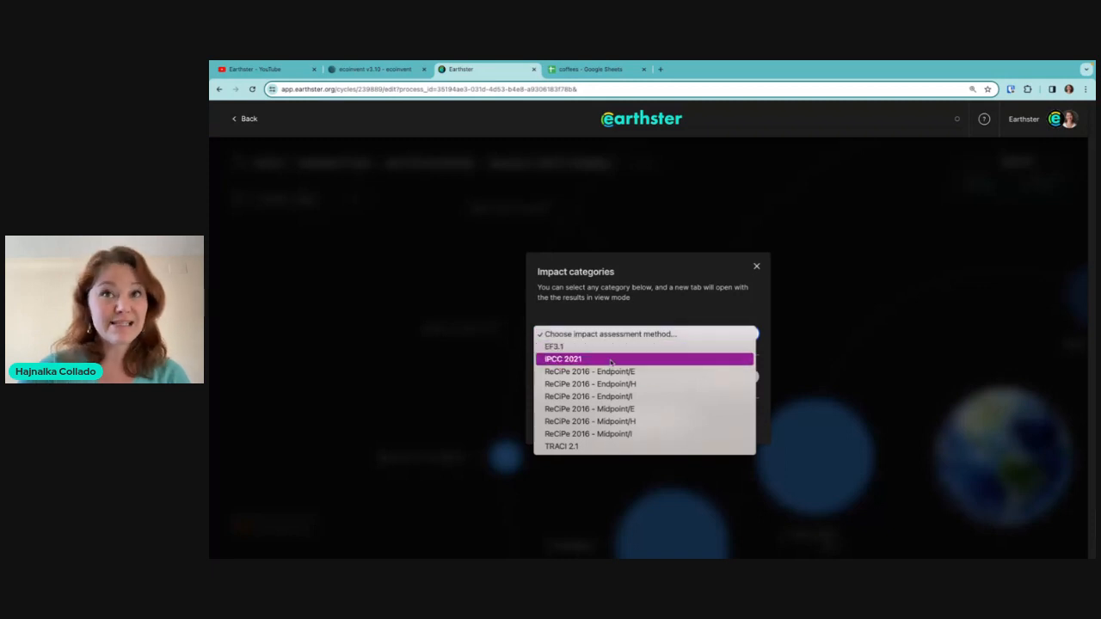
left_click(579, 448)
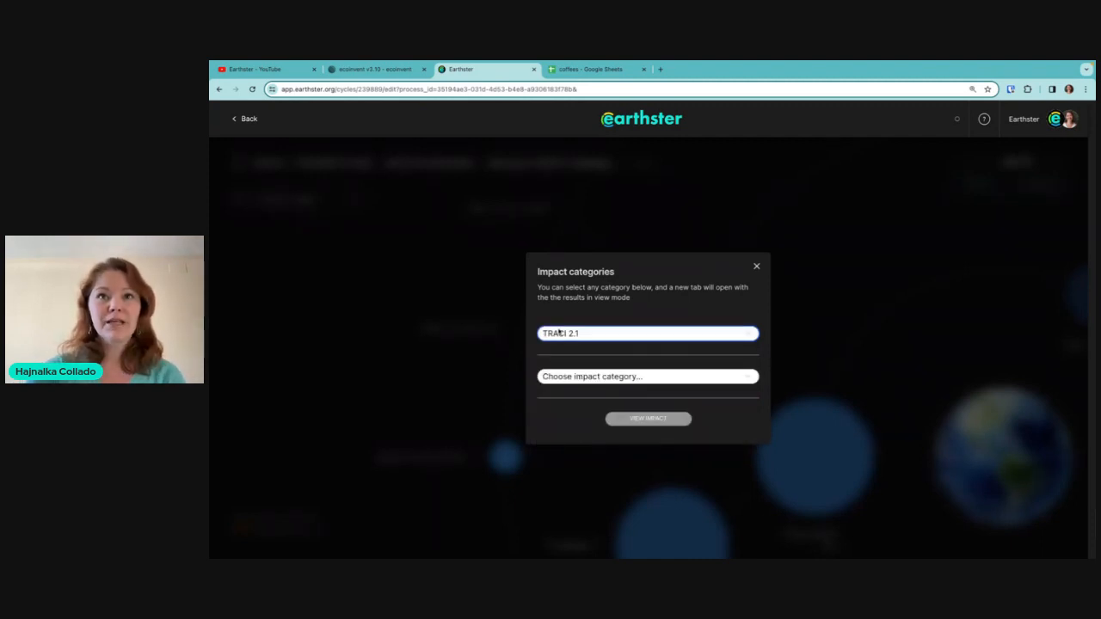
left_click(587, 380)
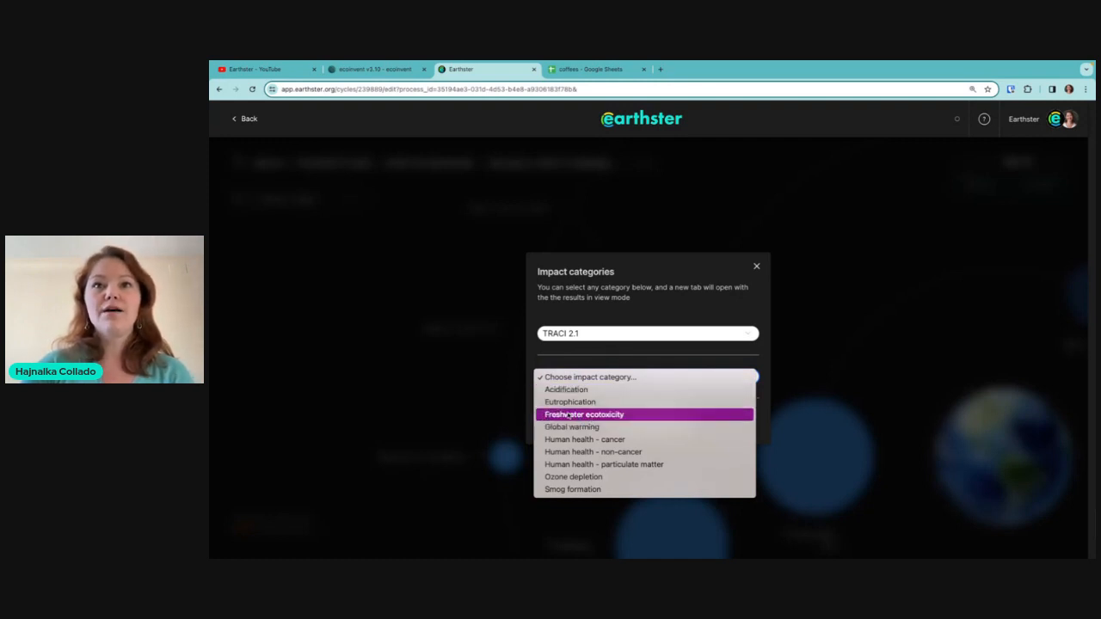
left_click(634, 415)
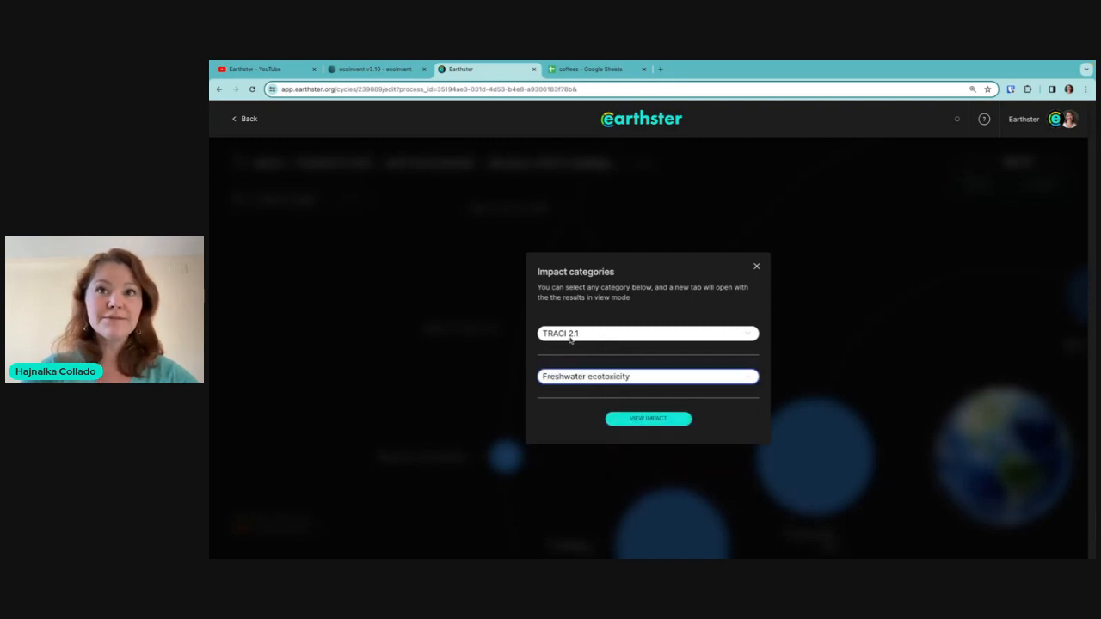
left_click(647, 418)
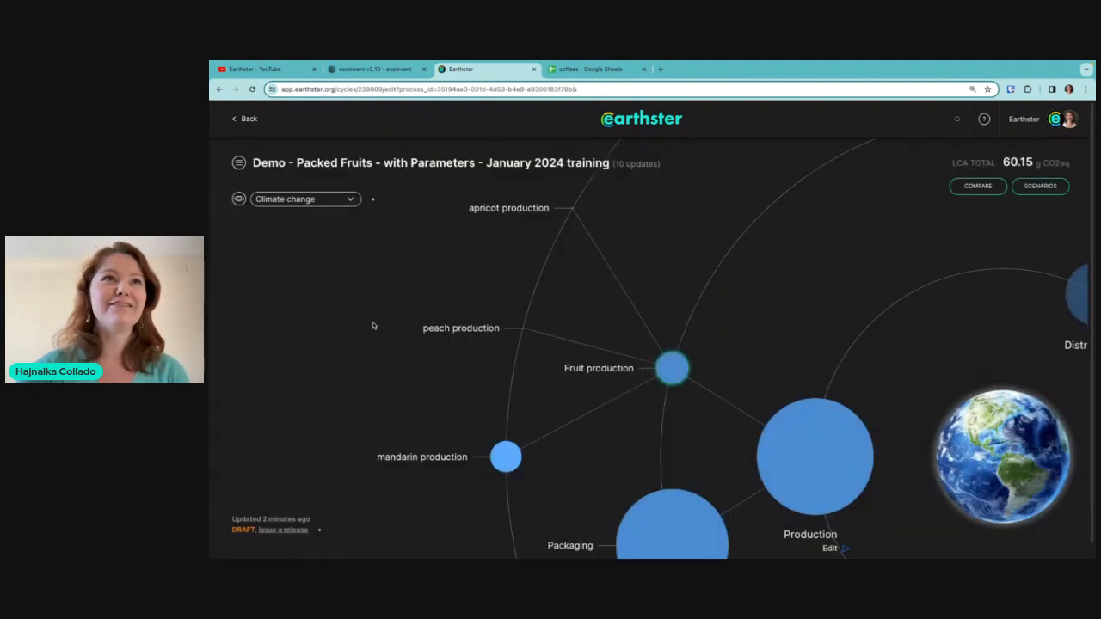
- Switch the model's displayed impact category to Water use
left_click(307, 199)
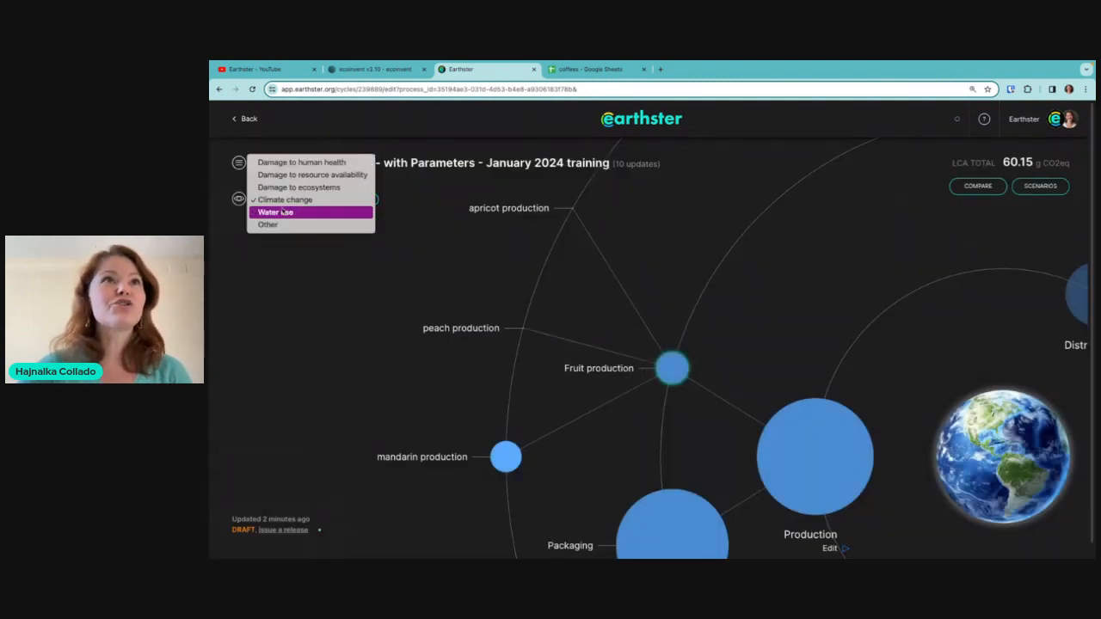
left_click(286, 214)
left_click(676, 353)
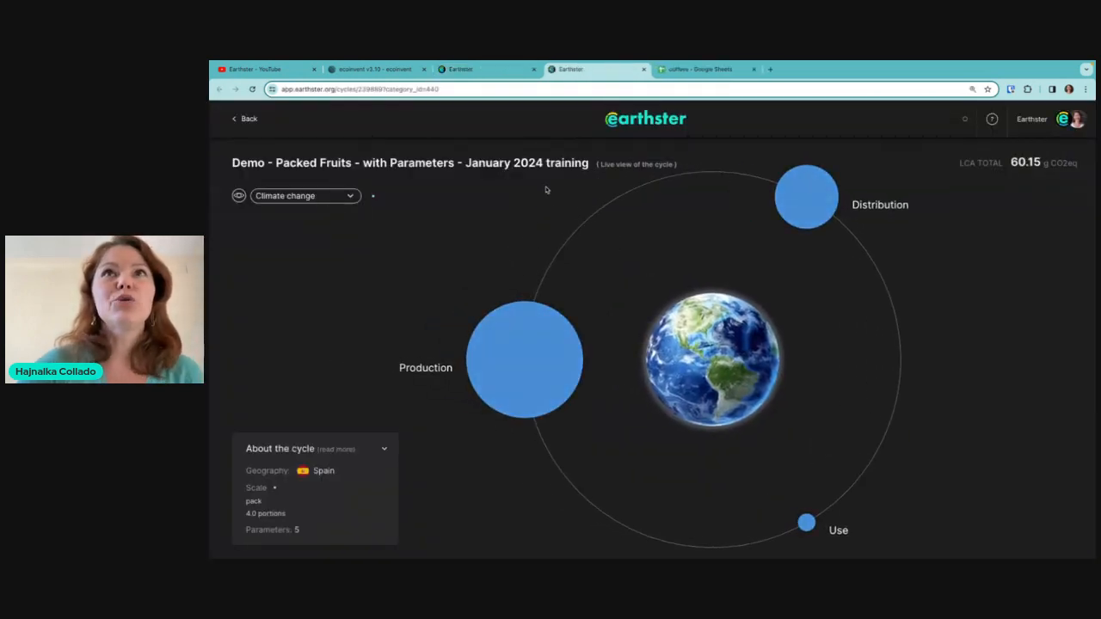
- Inspect the Production stage's processes in the live view of the cycle and return to the editable model
mouse_move(529, 319)
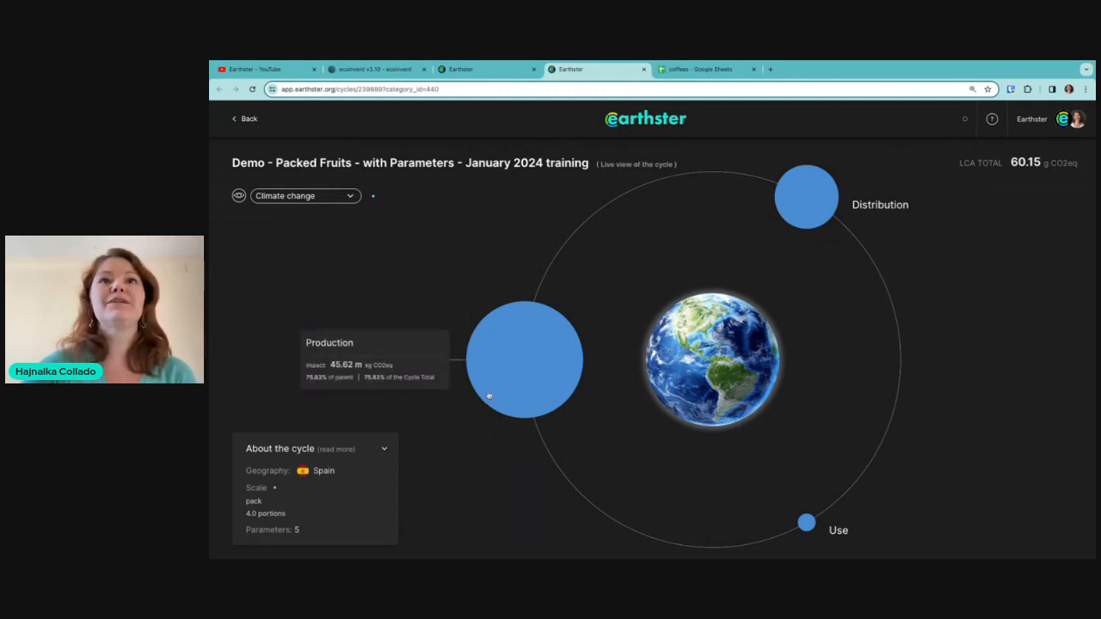
left_click(507, 373)
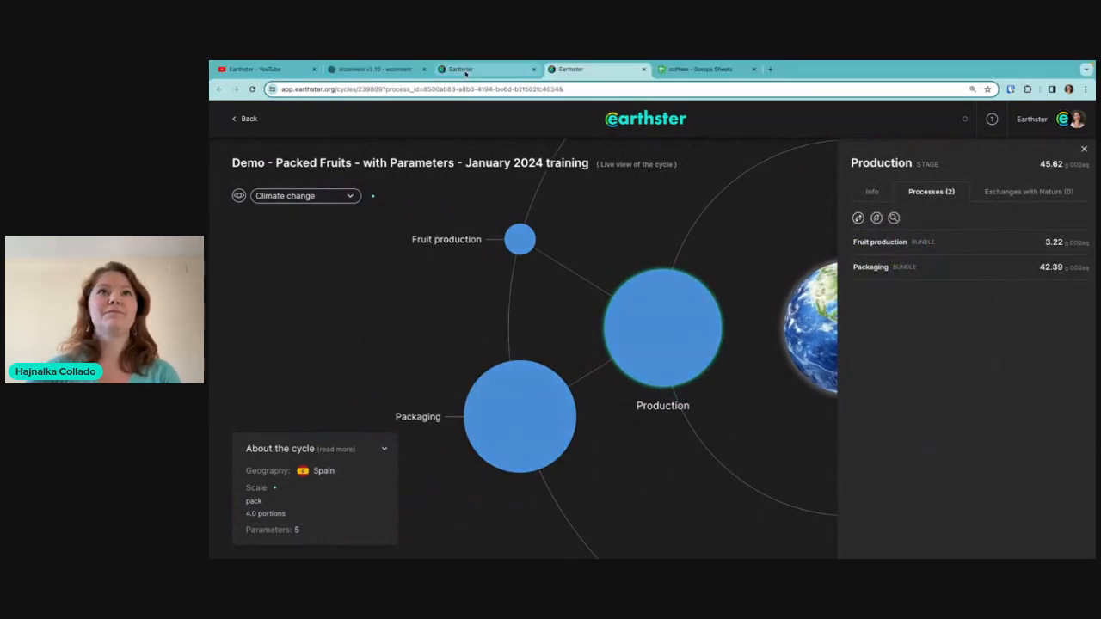
left_click(466, 70)
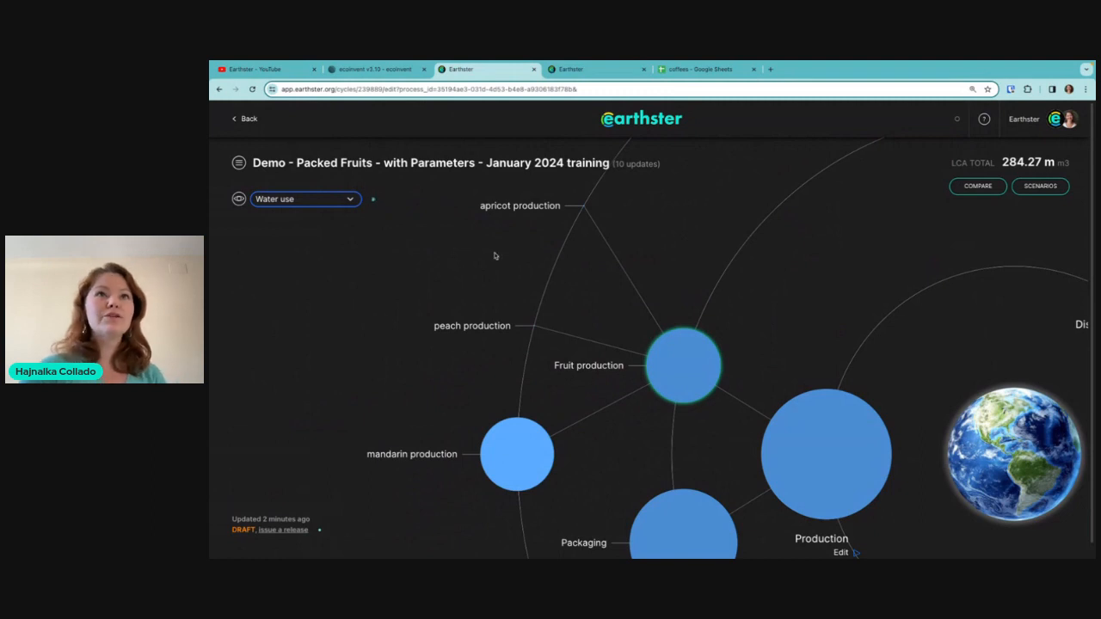
- Start adding a new process to the Production stage and clear the search term in the process library
scroll(494, 256, "down", 5)
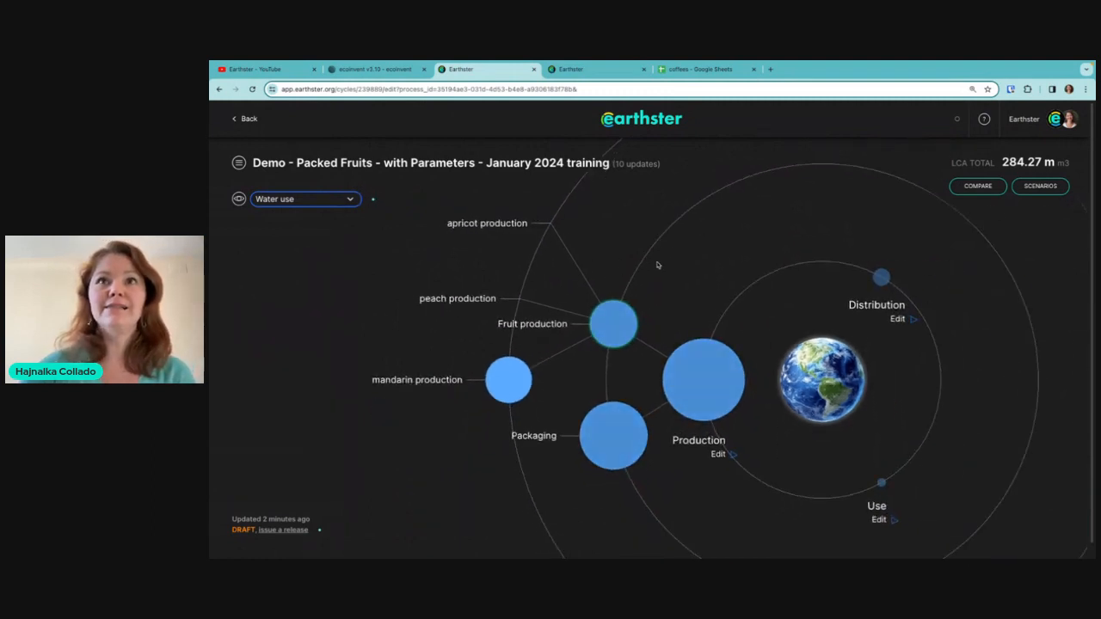
left_click_drag(684, 299, 640, 275)
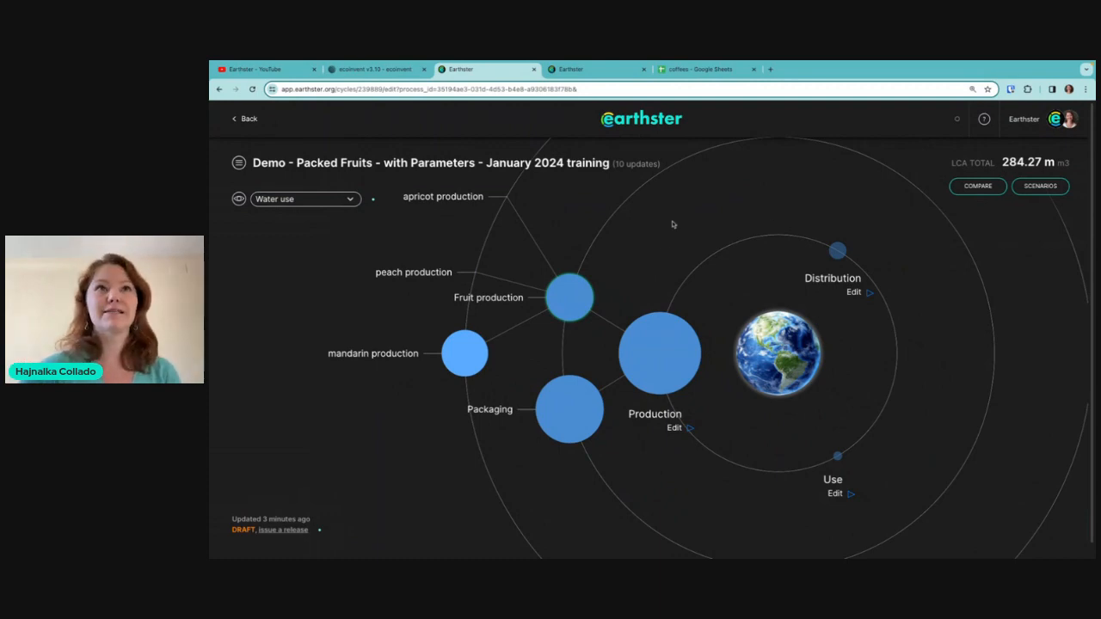
left_click(655, 353)
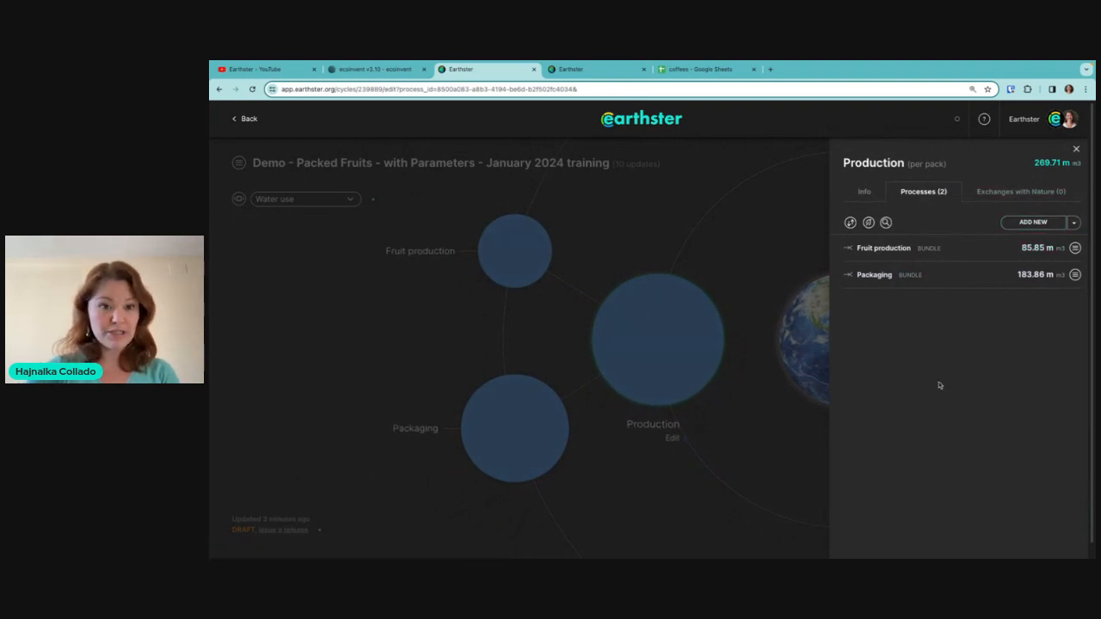
left_click(1025, 225)
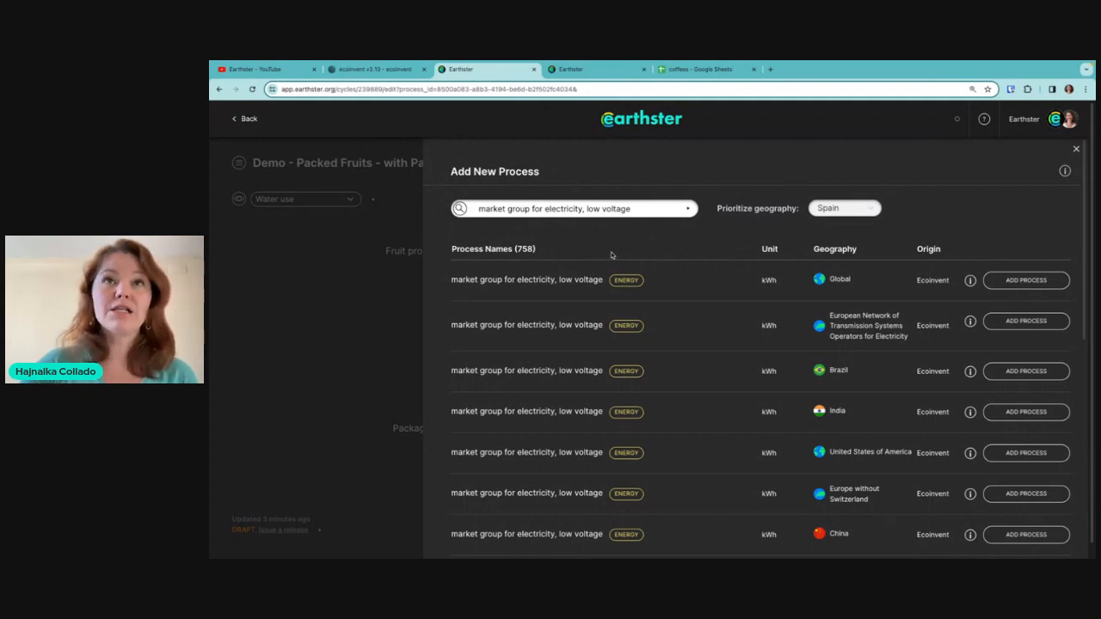
left_click(583, 209)
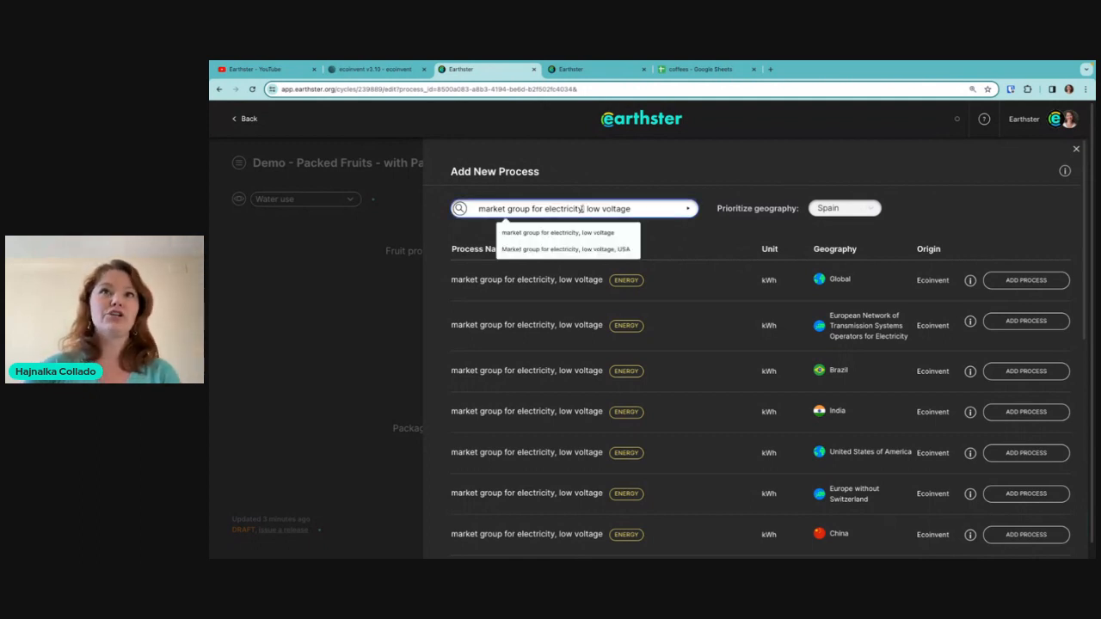
triple_click(583, 209)
key("BackSpace")
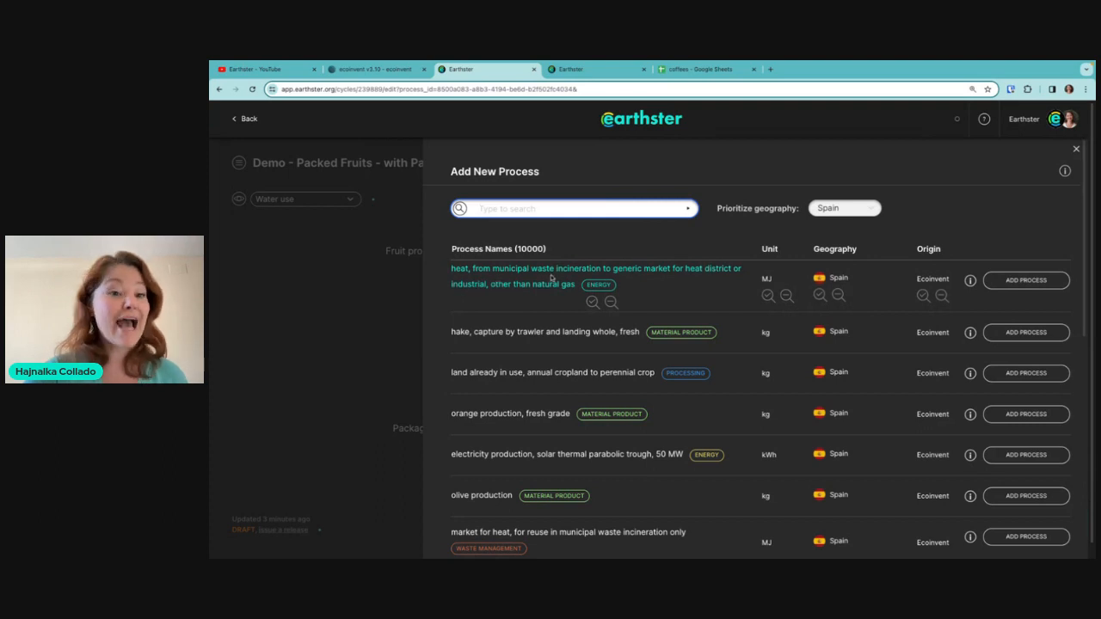
- Review the release version, comments and classification of the Spanish municipal waste incineration heat dataset, and close its information
left_click(971, 282)
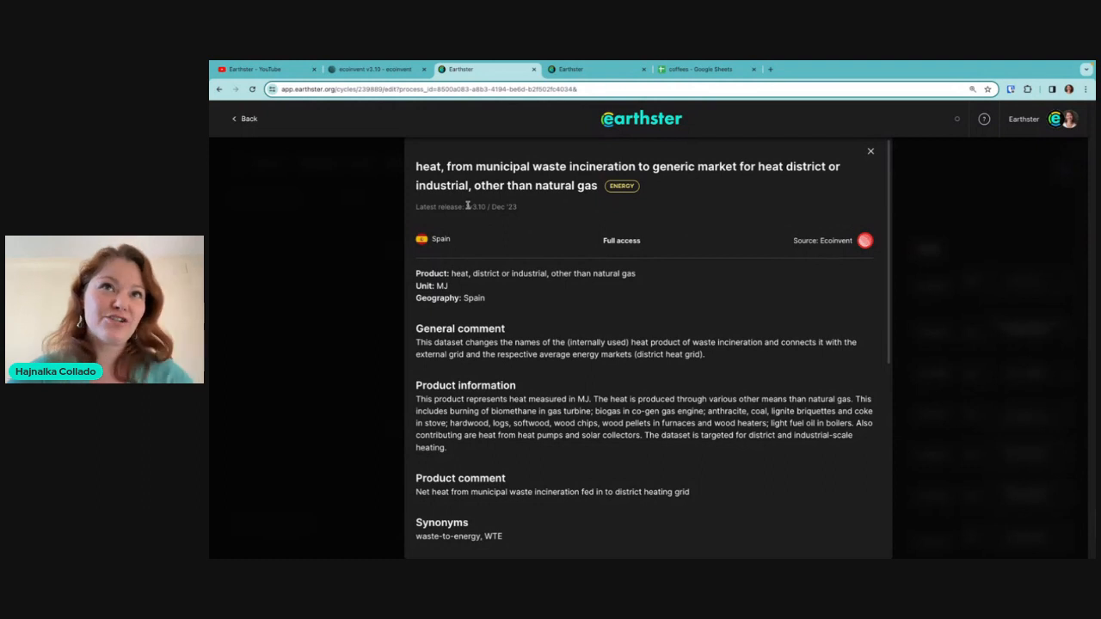
left_click_drag(467, 206, 527, 210)
left_click(534, 221)
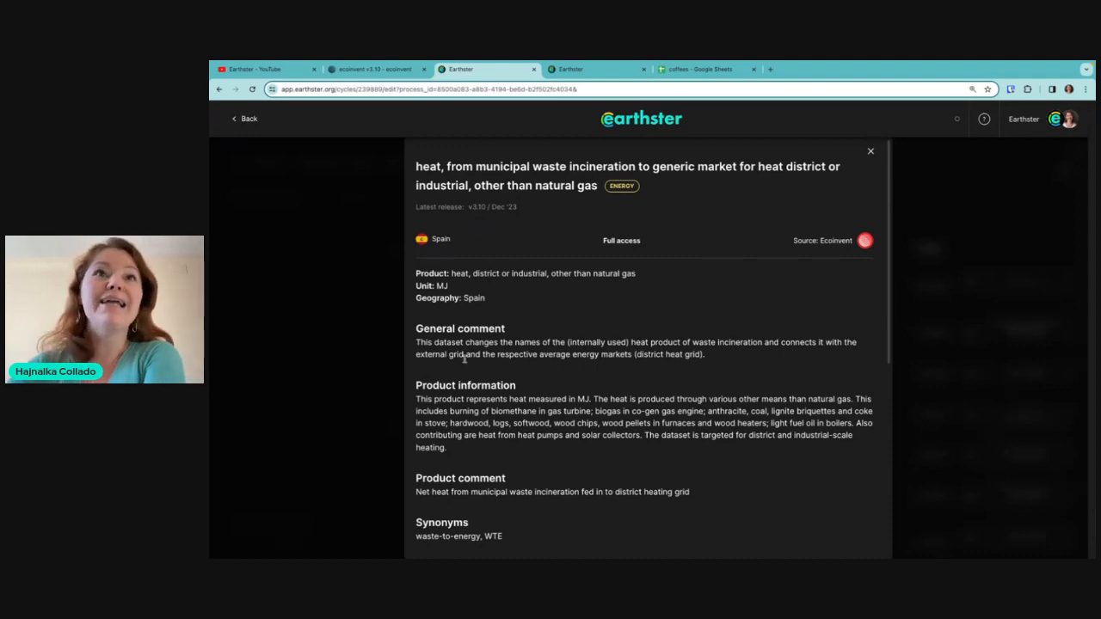
scroll(465, 365, "down", 1)
scroll(516, 310, "down", 3)
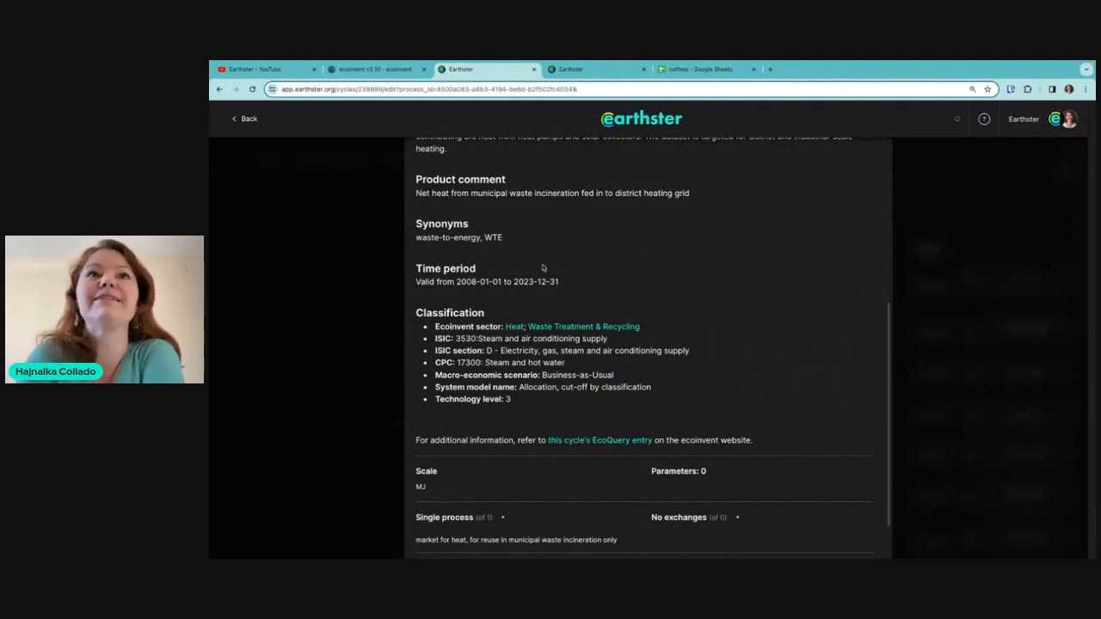
scroll(543, 268, "down", 1)
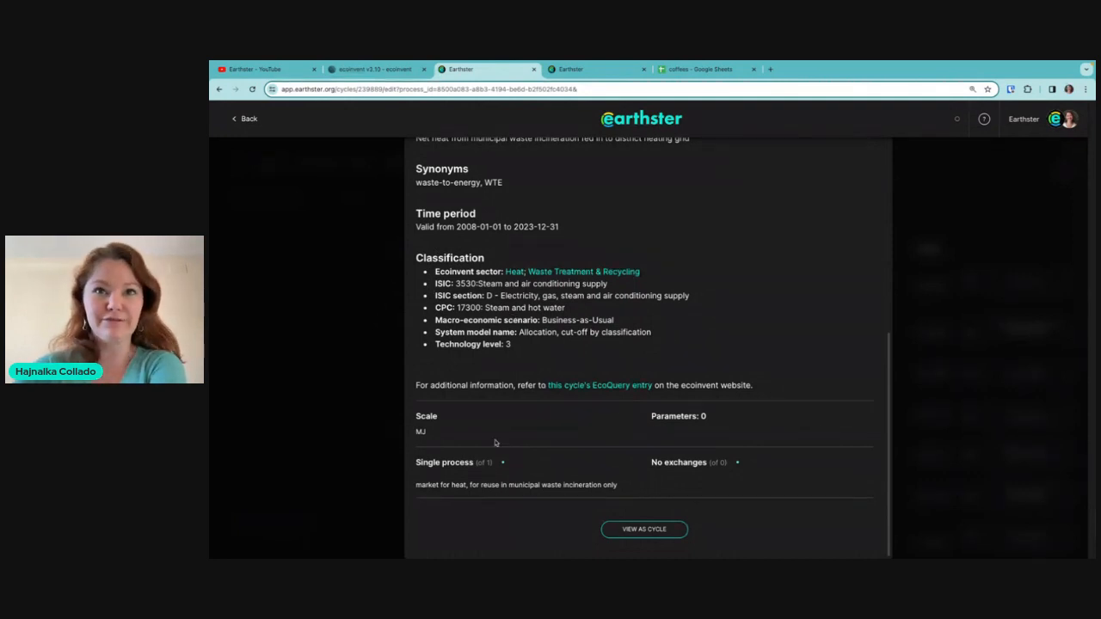
scroll(632, 212, "up", 4)
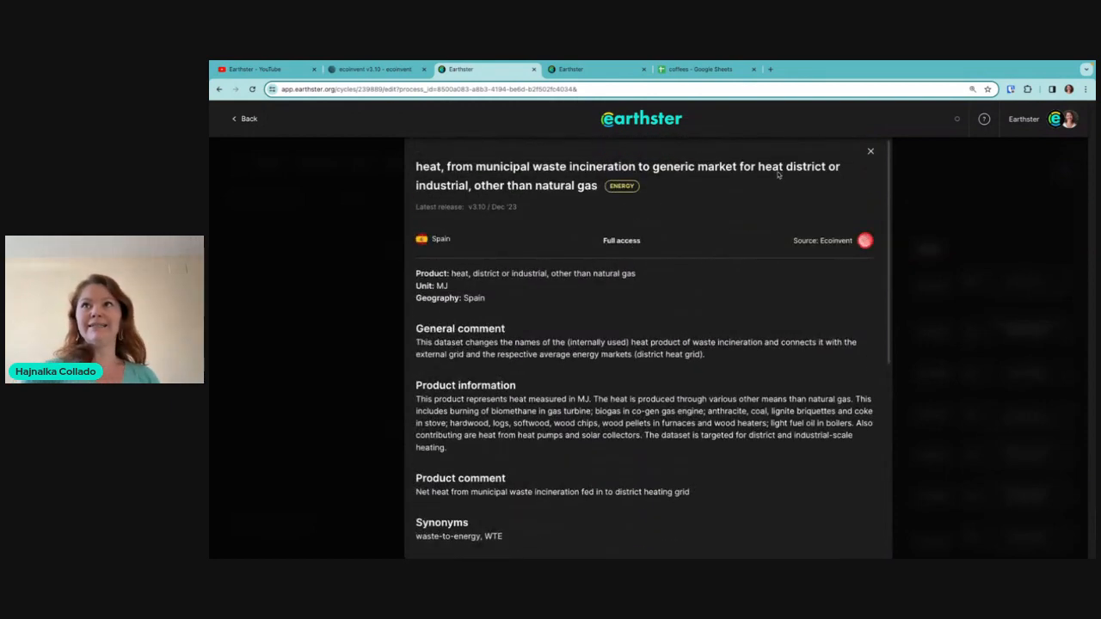
left_click(871, 152)
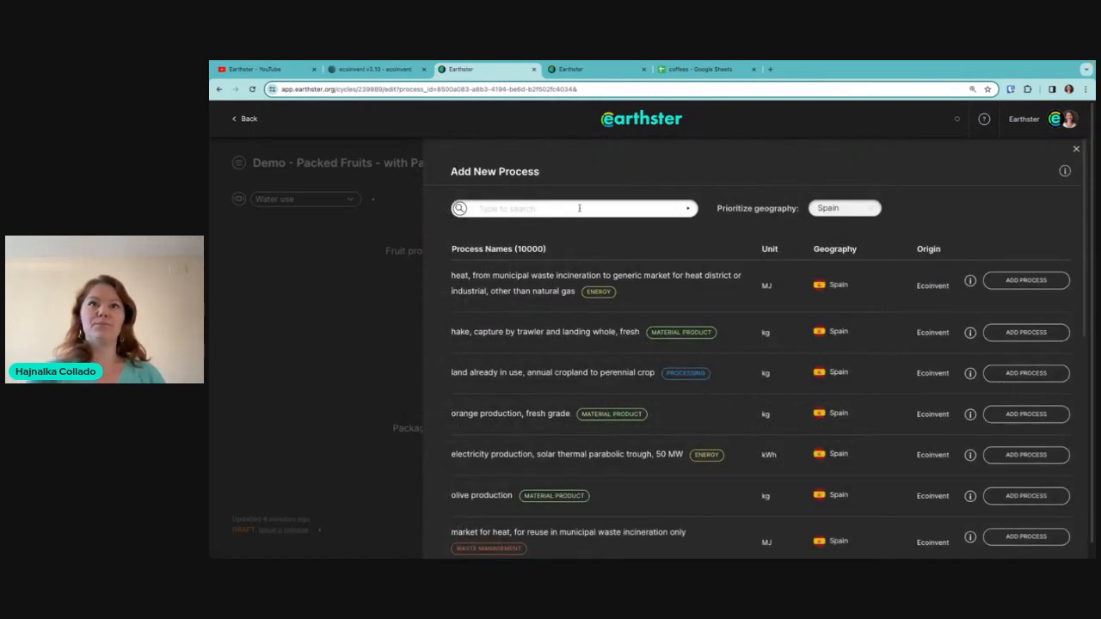
- Search the process library for apple
left_click(577, 207)
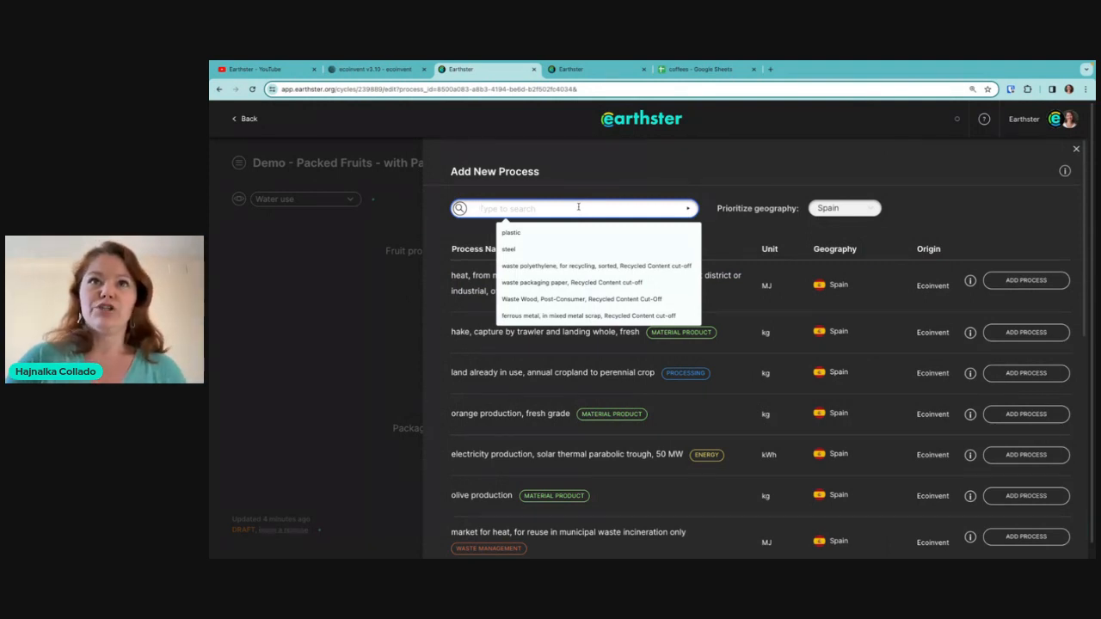
type("apple")
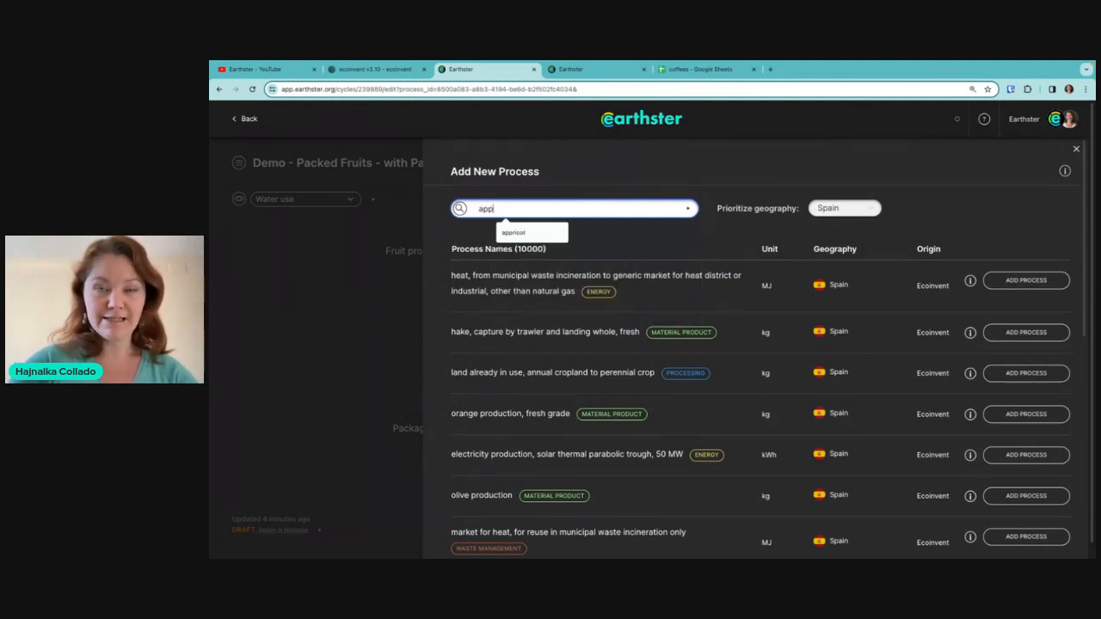
key("Return")
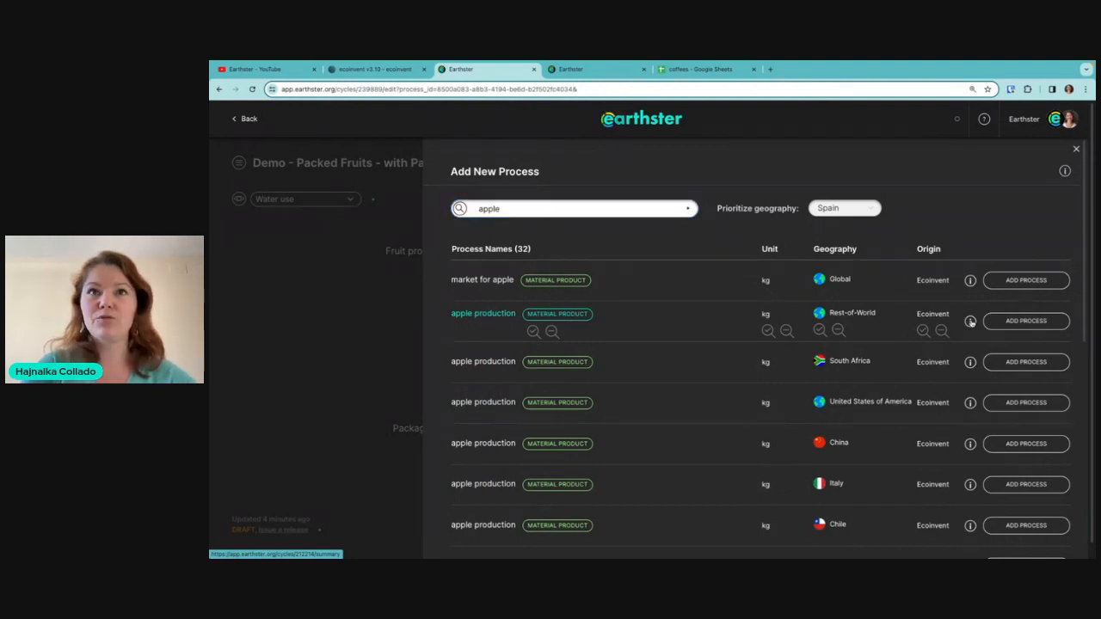
- Review the Rest-of-World apple production dataset's product, comments, classification, and top processes and exchanges
left_click(970, 322)
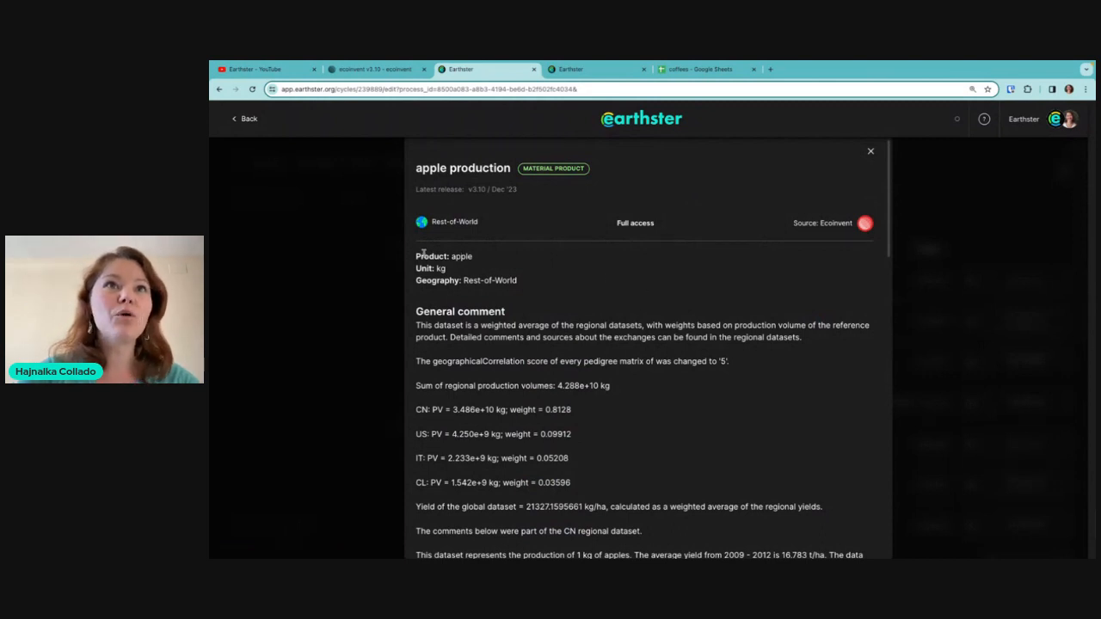
left_click_drag(416, 256, 482, 259)
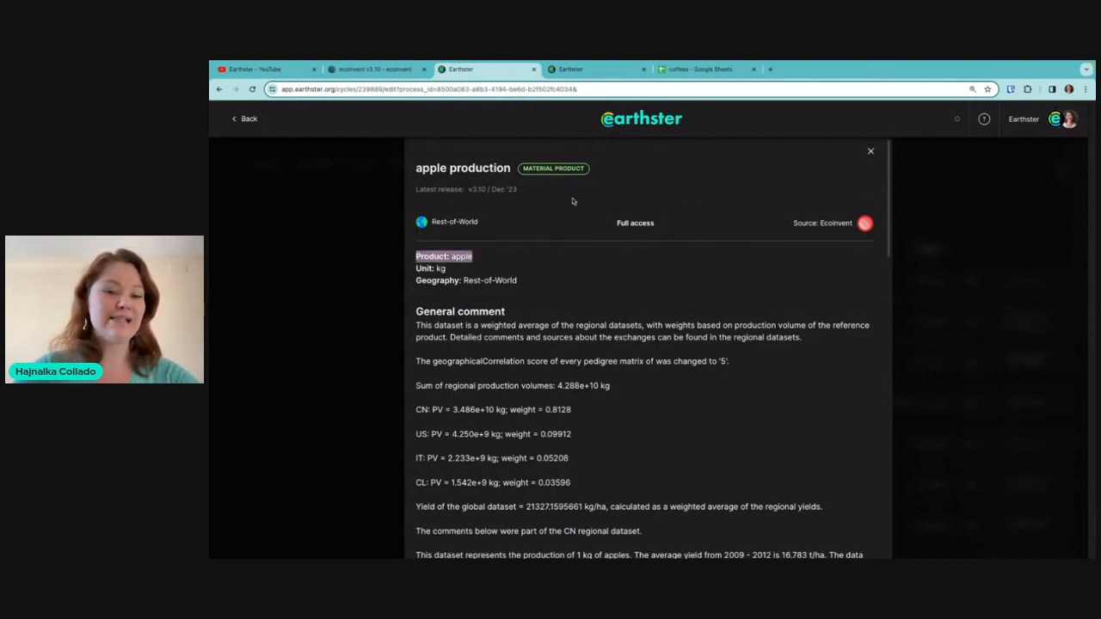
left_click(483, 261)
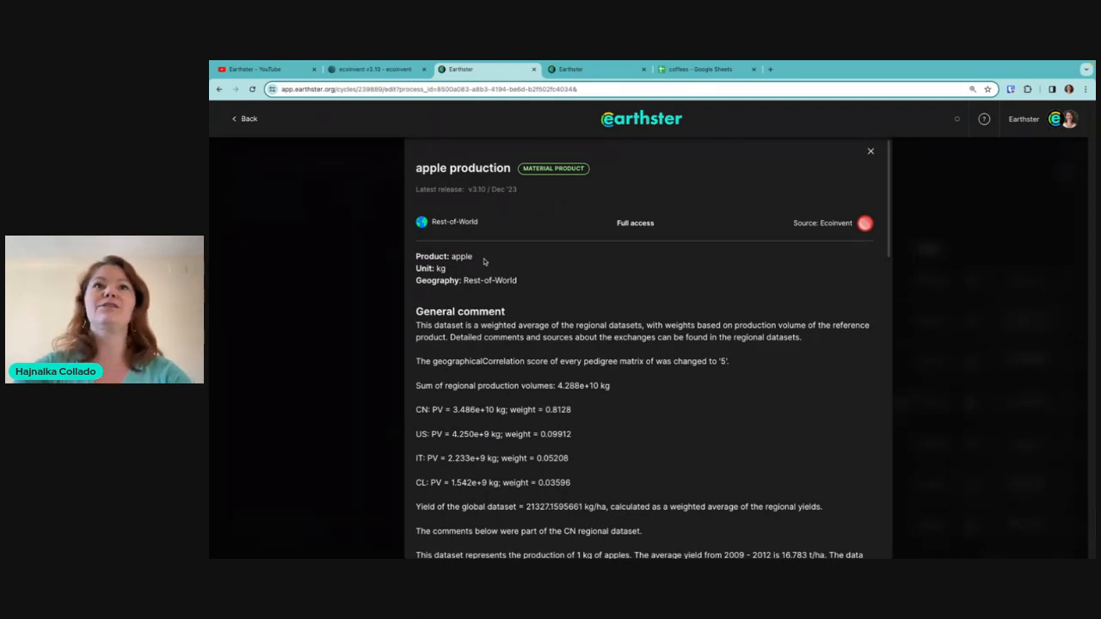
scroll(501, 401, "down", 6)
scroll(636, 424, "down", 6)
scroll(690, 294, "down", 1)
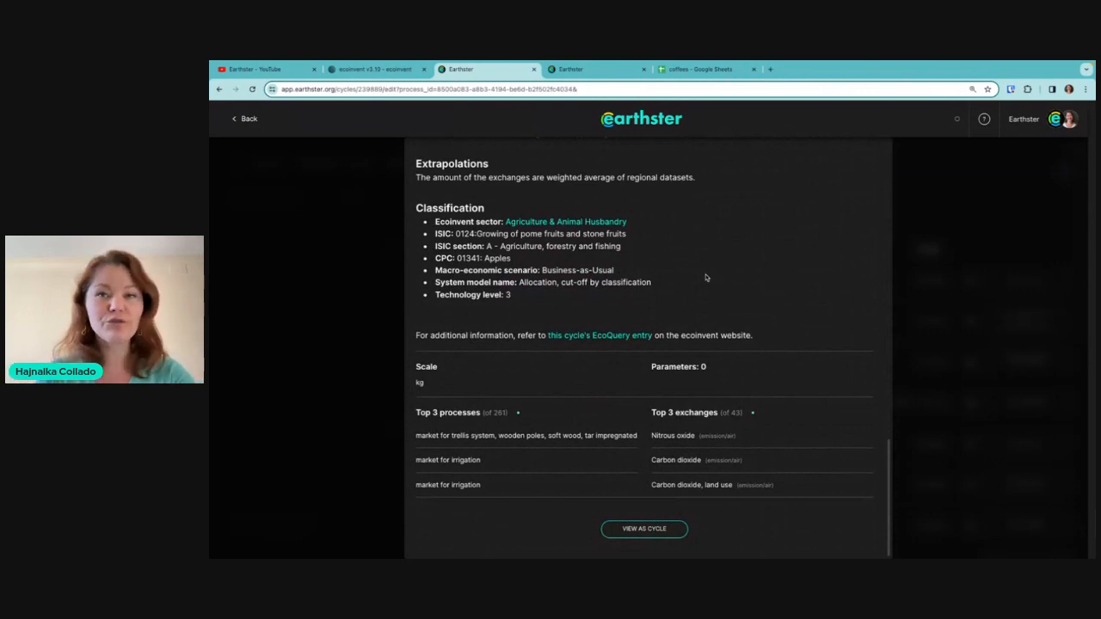
- View apple production as a cycle and look through the process list of its Production stage
left_click(660, 530)
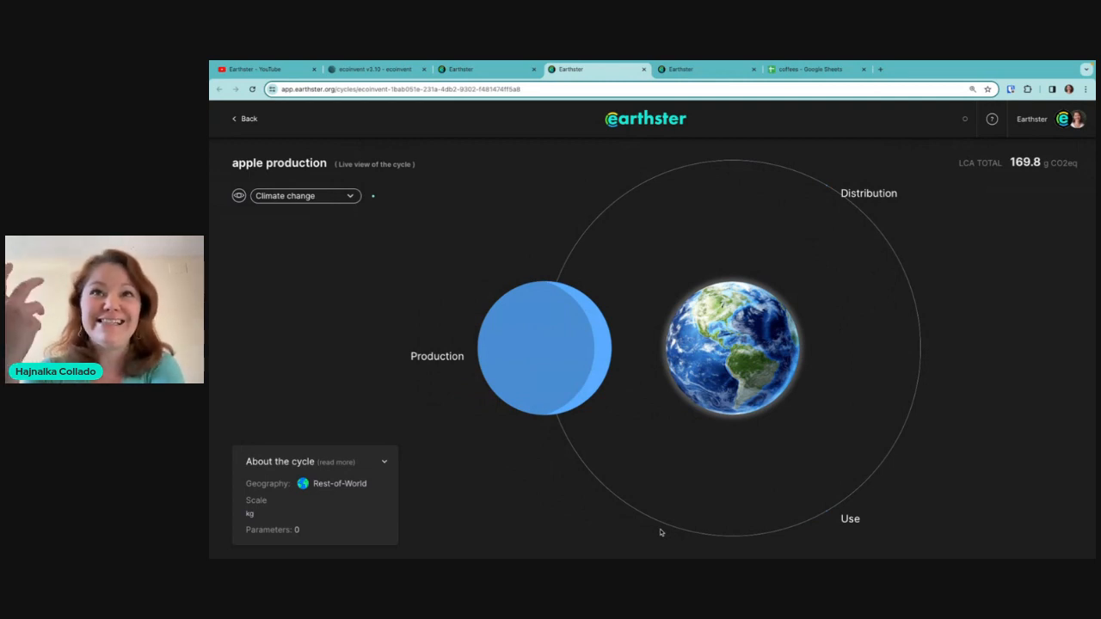
mouse_move(511, 356)
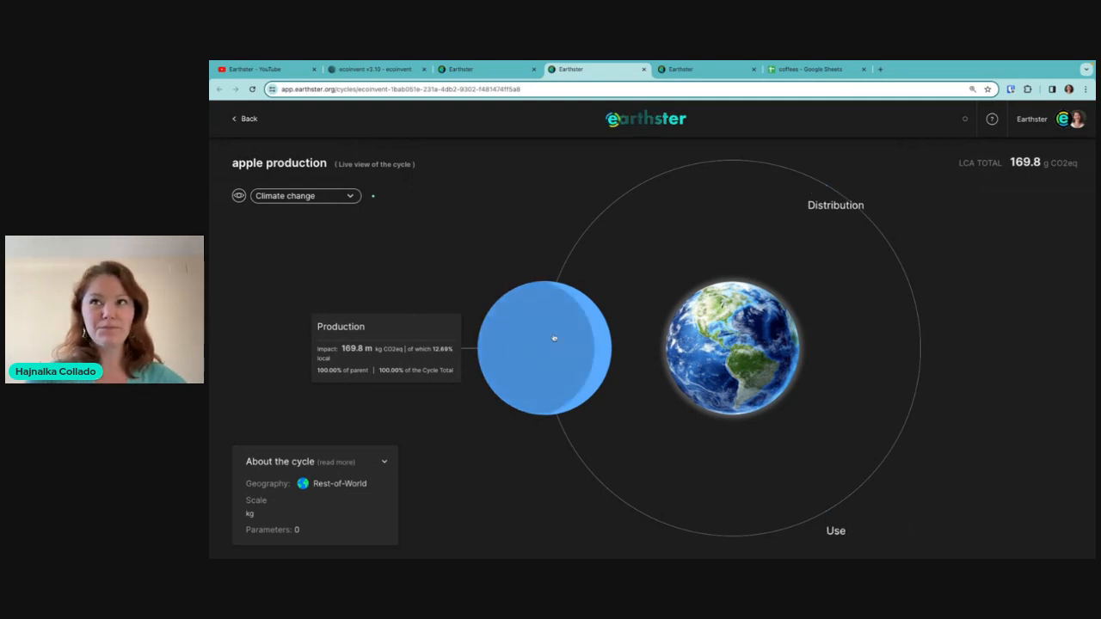
left_click(537, 351)
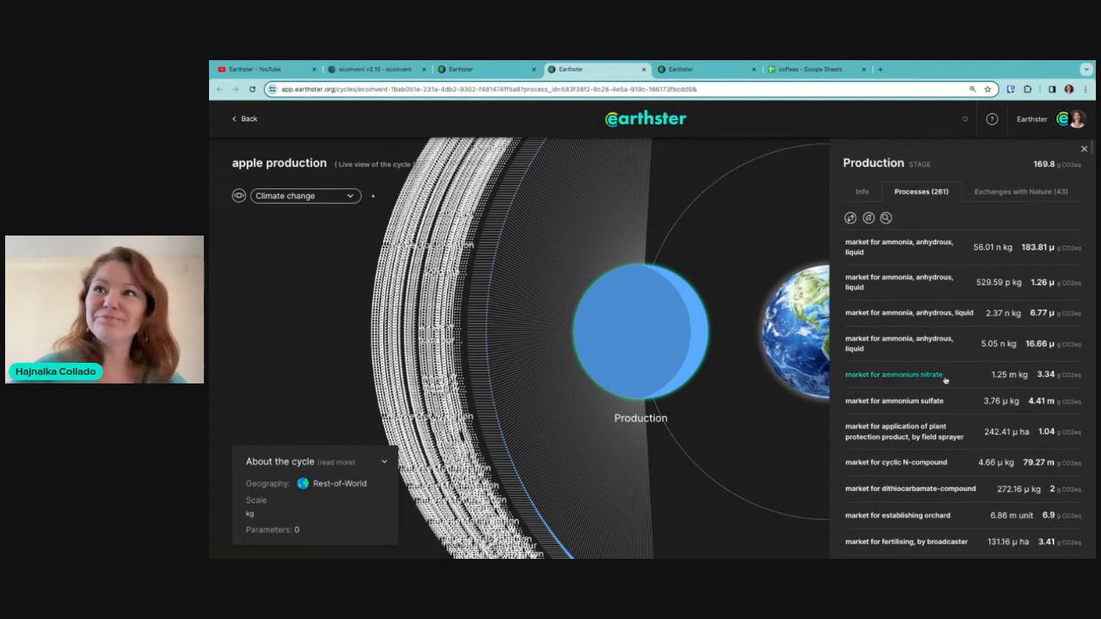
scroll(926, 392, "down", 3)
scroll(931, 451, "down", 4)
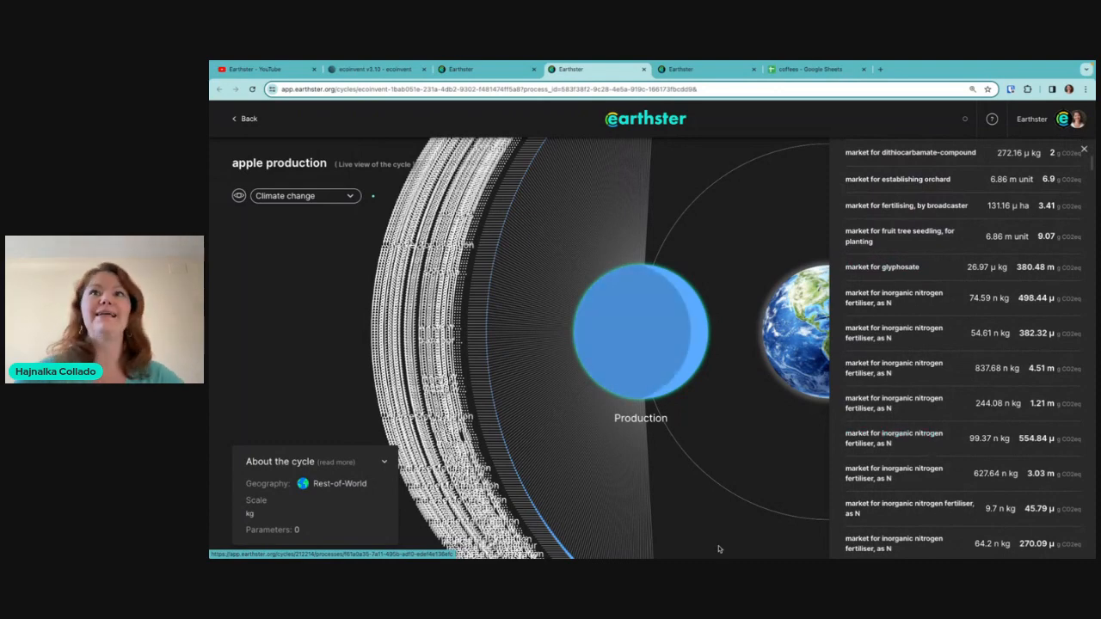
- Explore the wooden-pole trellis system market in the cycle graph and expand its larger trellis system construction process
left_click_drag(688, 467, 627, 274)
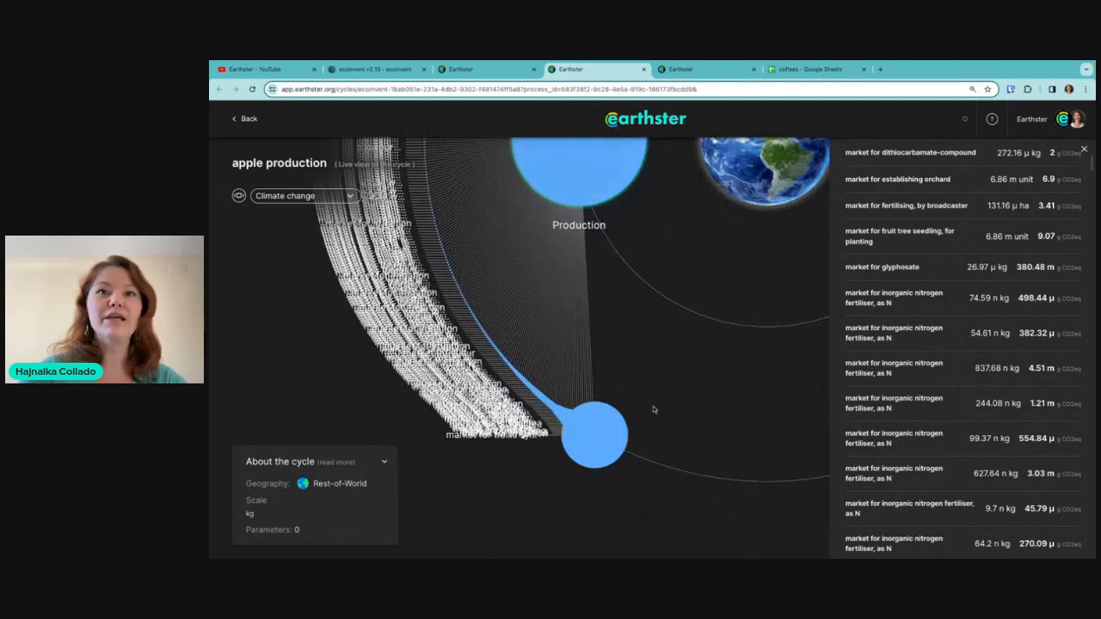
mouse_move(602, 444)
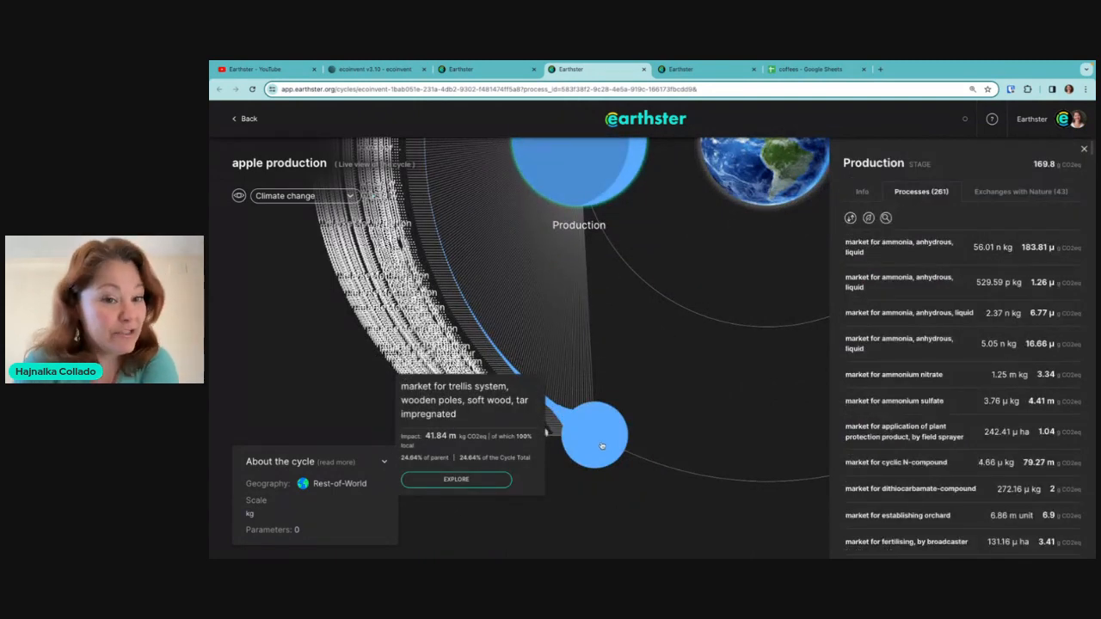
left_click(464, 479)
left_click_drag(464, 457, 439, 315)
mouse_move(681, 275)
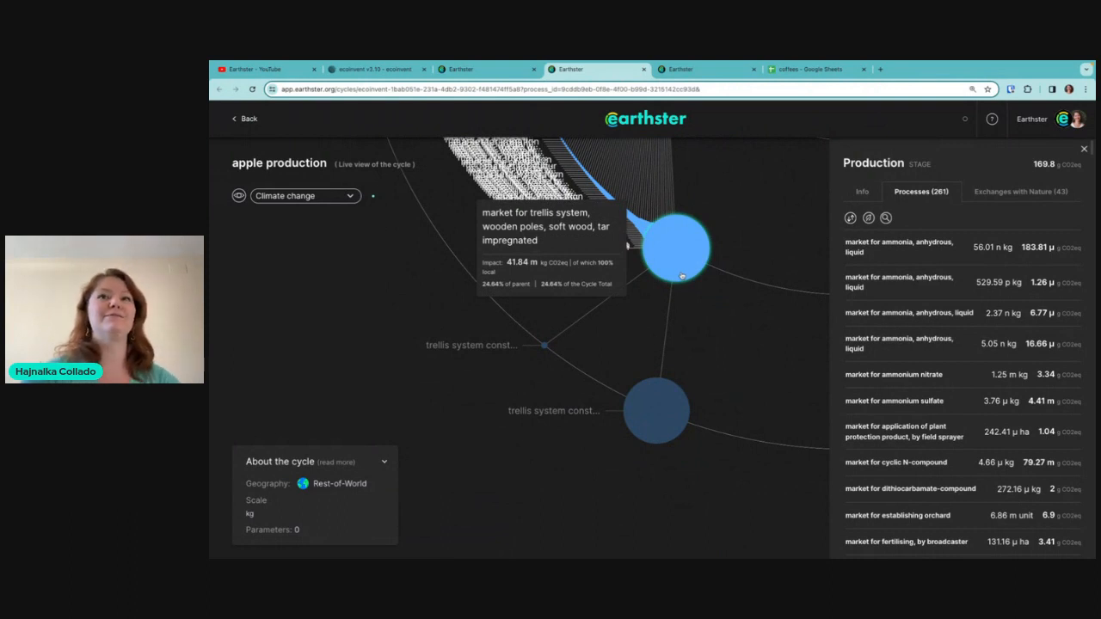
left_click(657, 407)
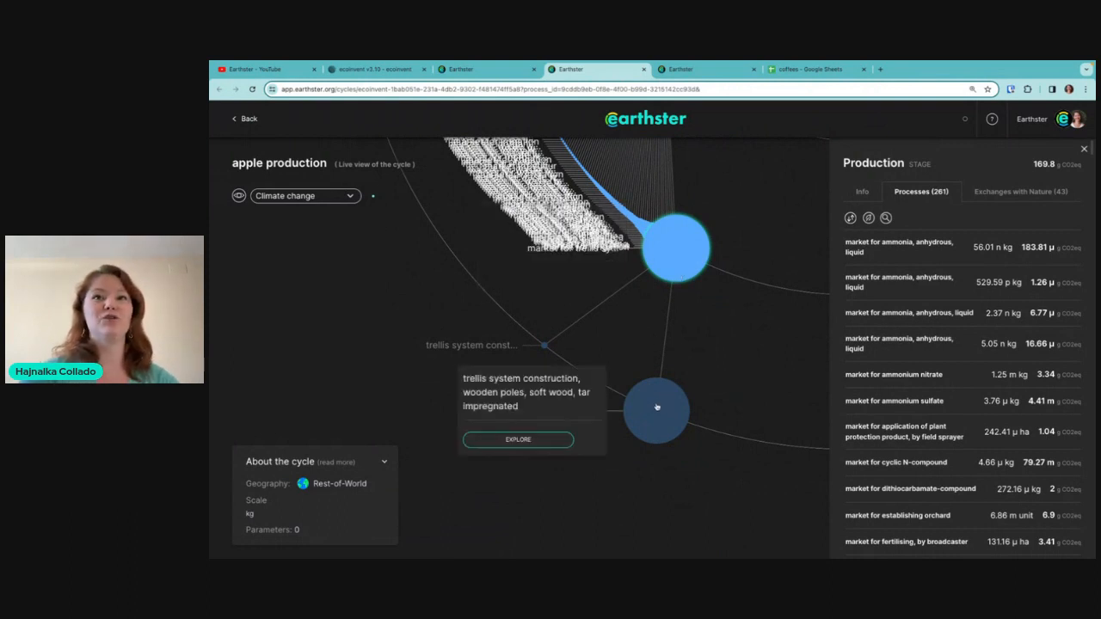
left_click(517, 440)
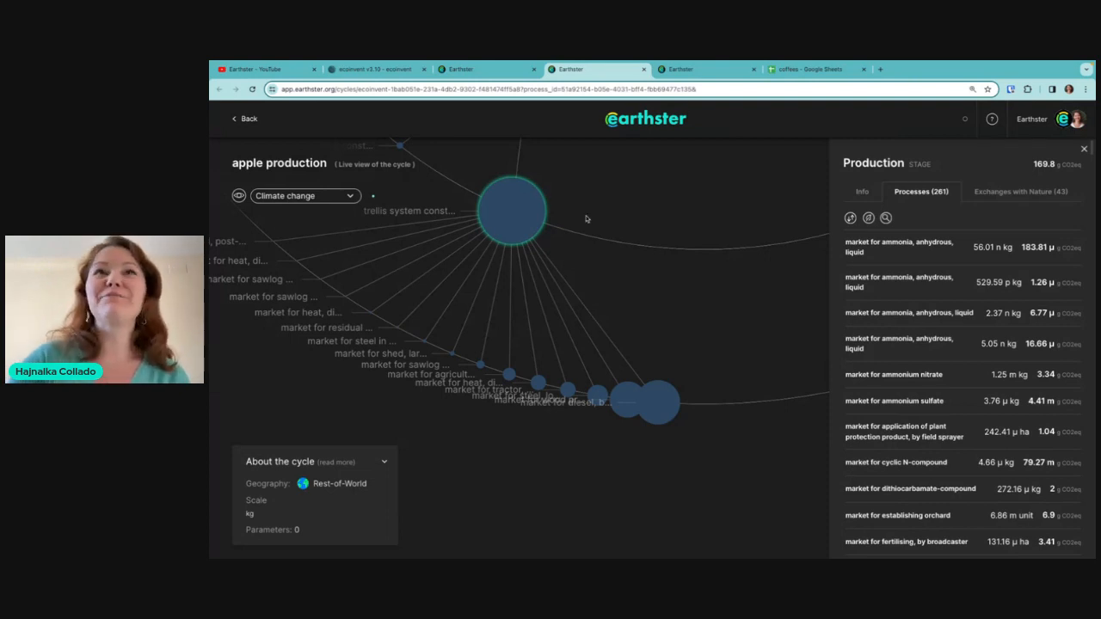
mouse_move(657, 408)
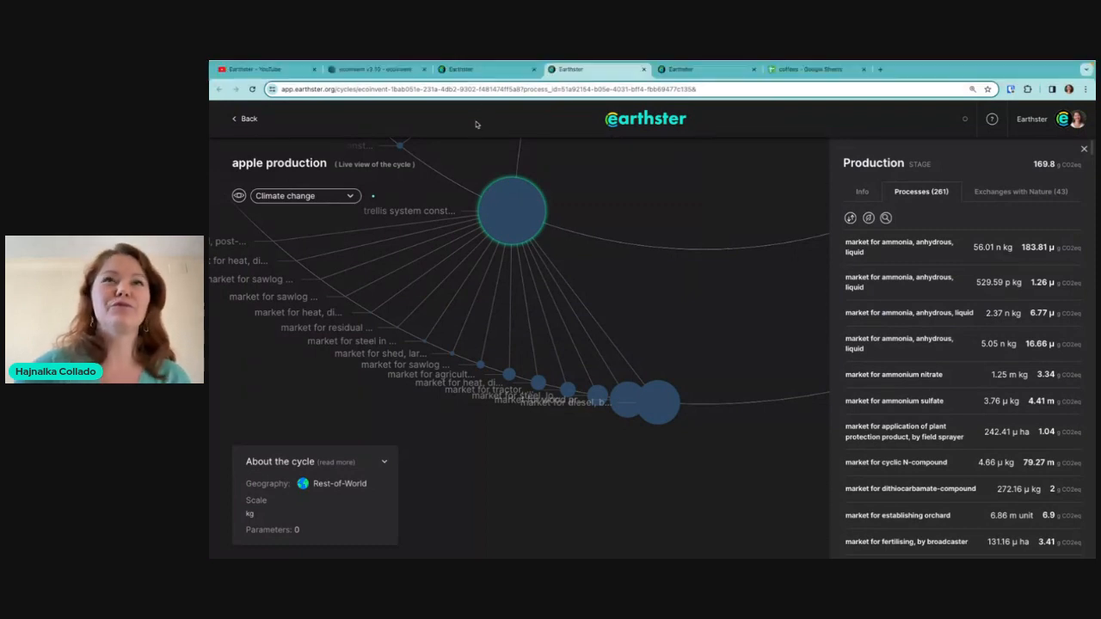
- Return to the Packed Fruits model and close the apple production dataset information
left_click(488, 69)
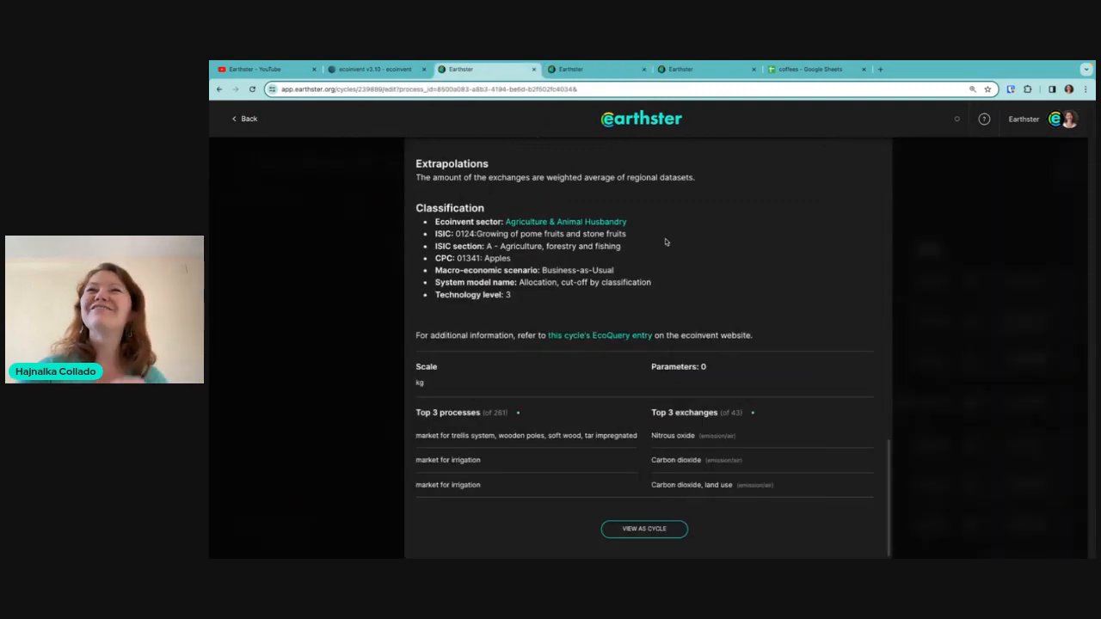
scroll(679, 224, "up", 5)
scroll(706, 202, "up", 5)
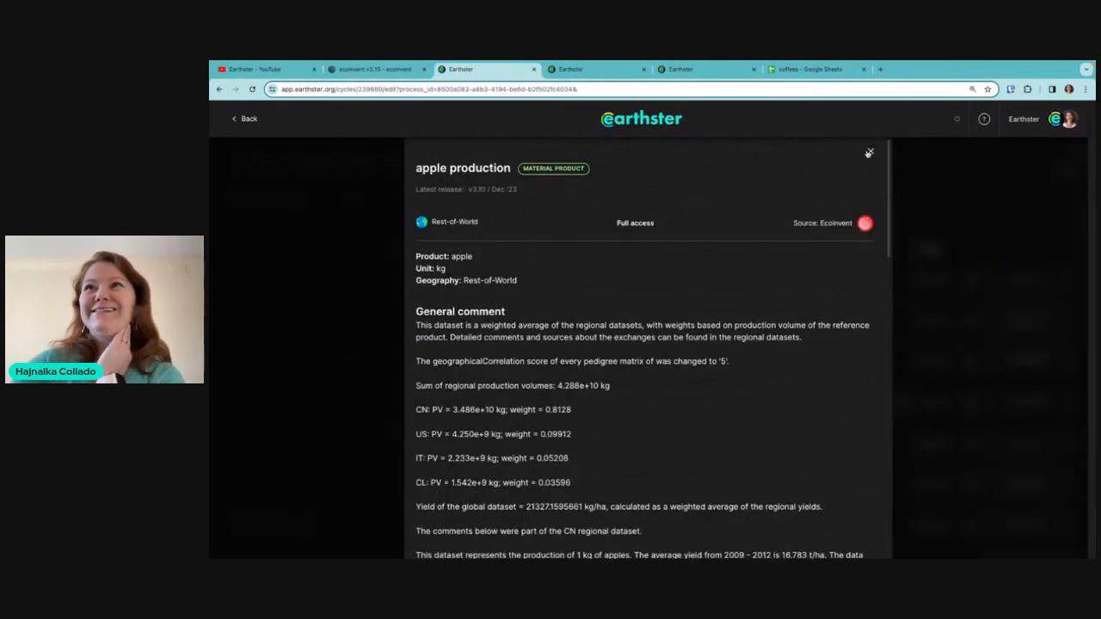
left_click(869, 153)
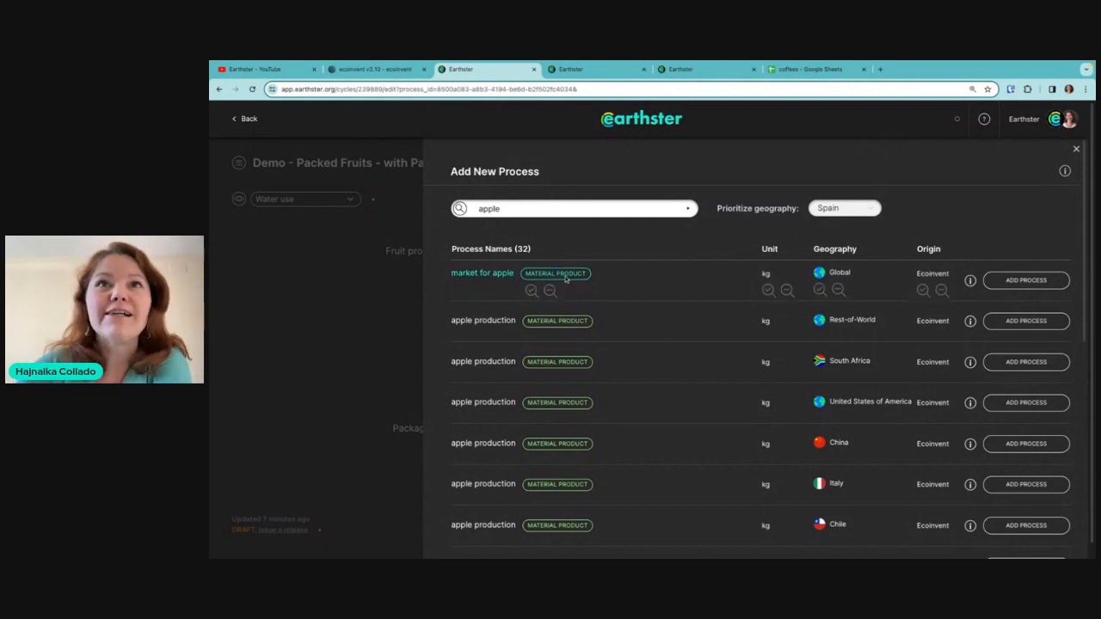
- Search the process library for steel and look over the matching processes
left_click(522, 210)
key("ctrl+a")
type("steel")
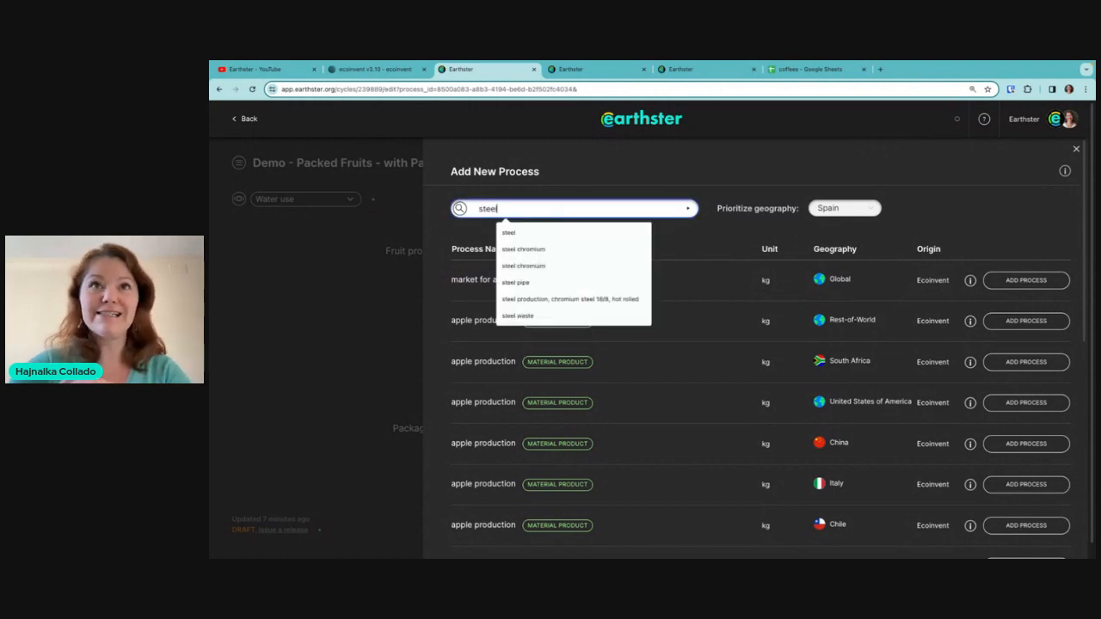
left_click(598, 170)
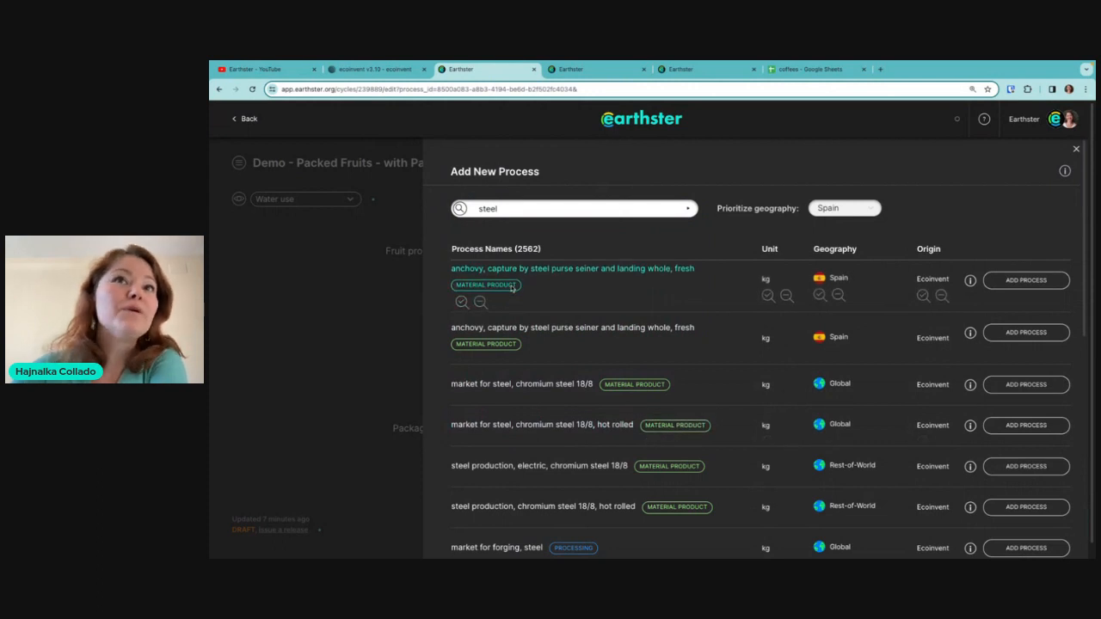
scroll(545, 297, "down", 1)
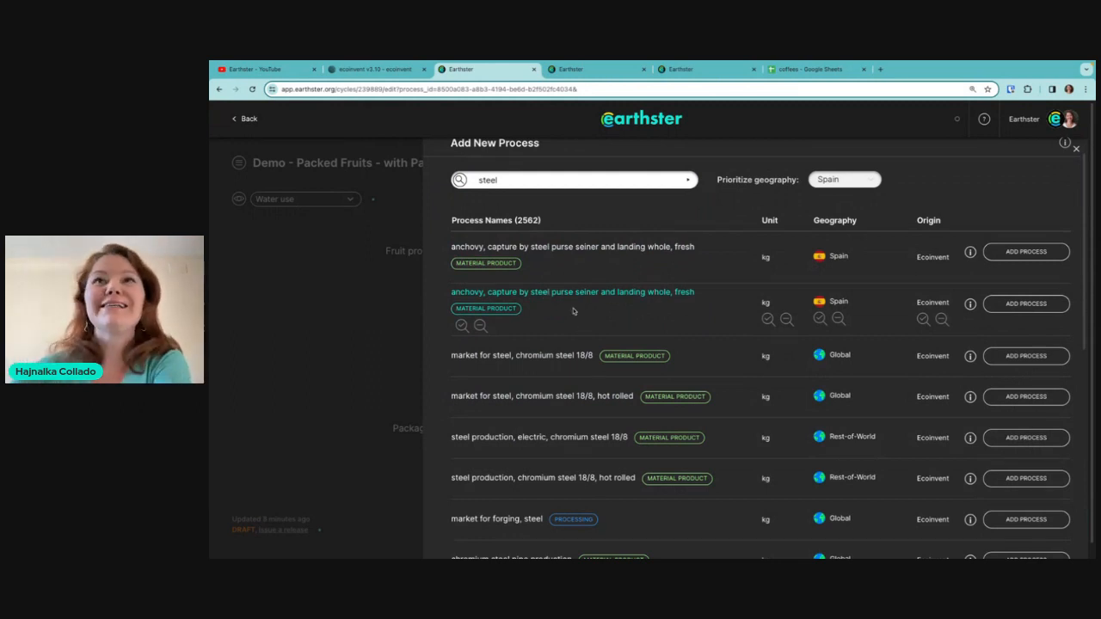
- Filter the steel search results to processing entries and look through the remaining processes
scroll(573, 319, "down", 5)
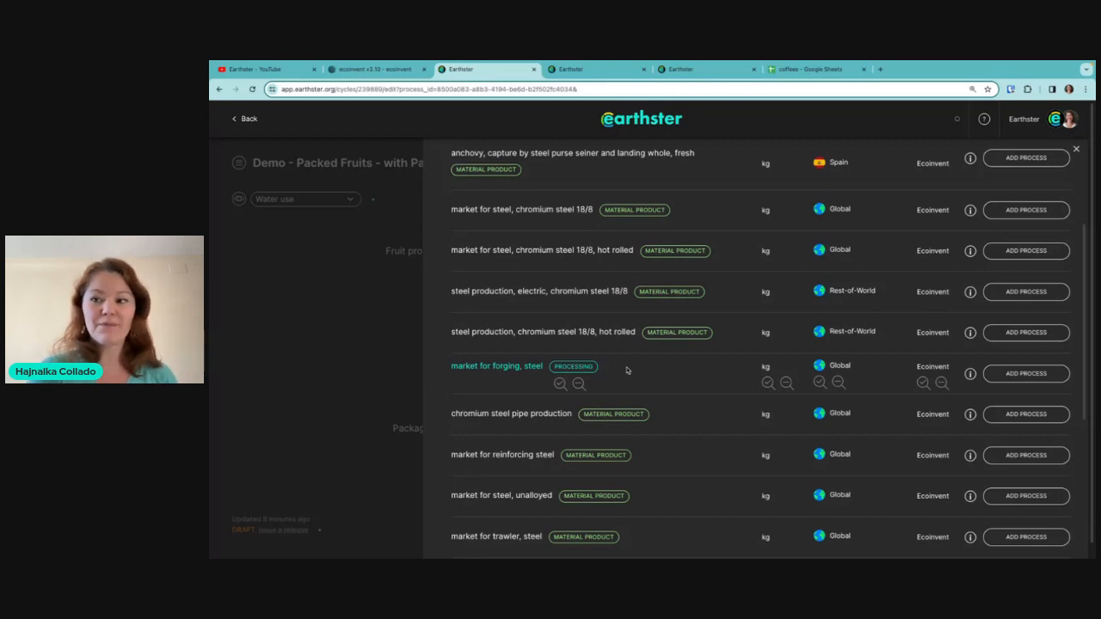
left_click(559, 384)
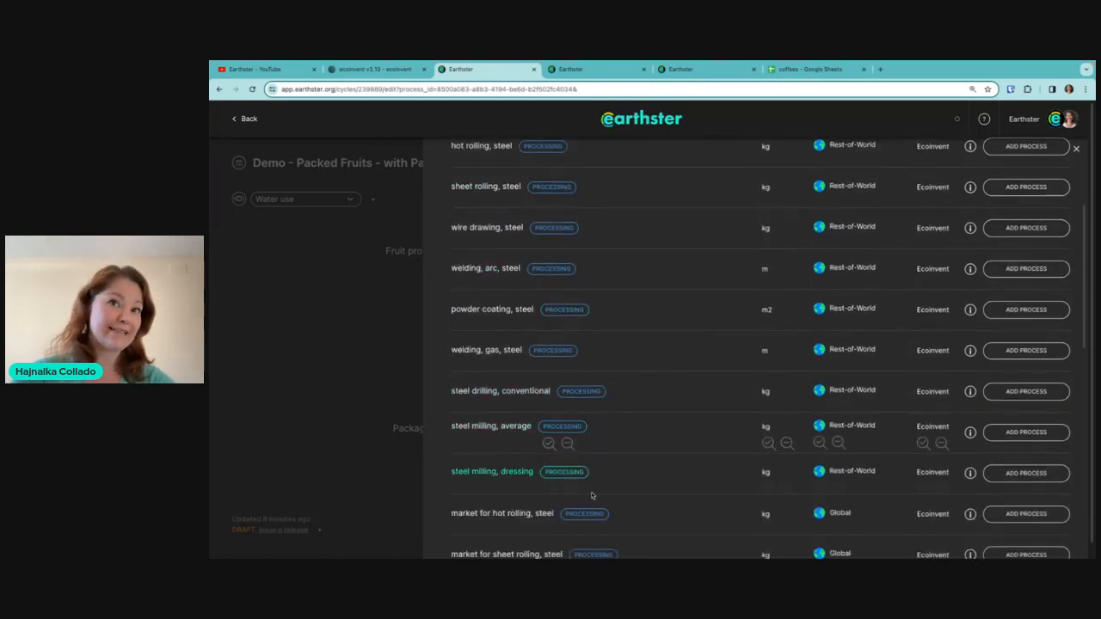
scroll(584, 295, "up", 4)
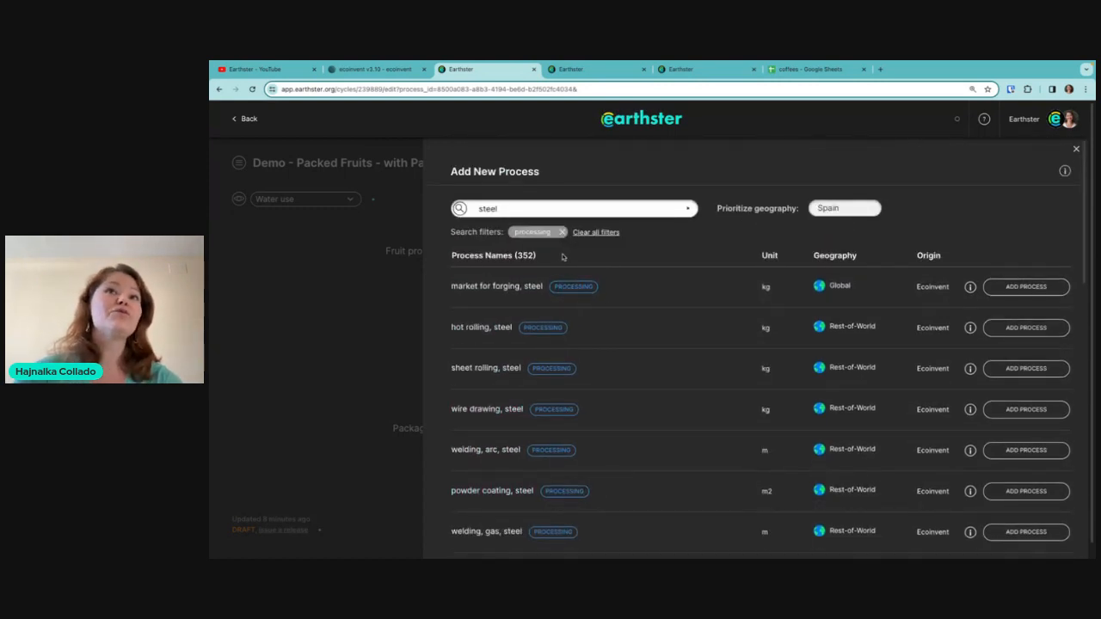
scroll(612, 307, "down", 2)
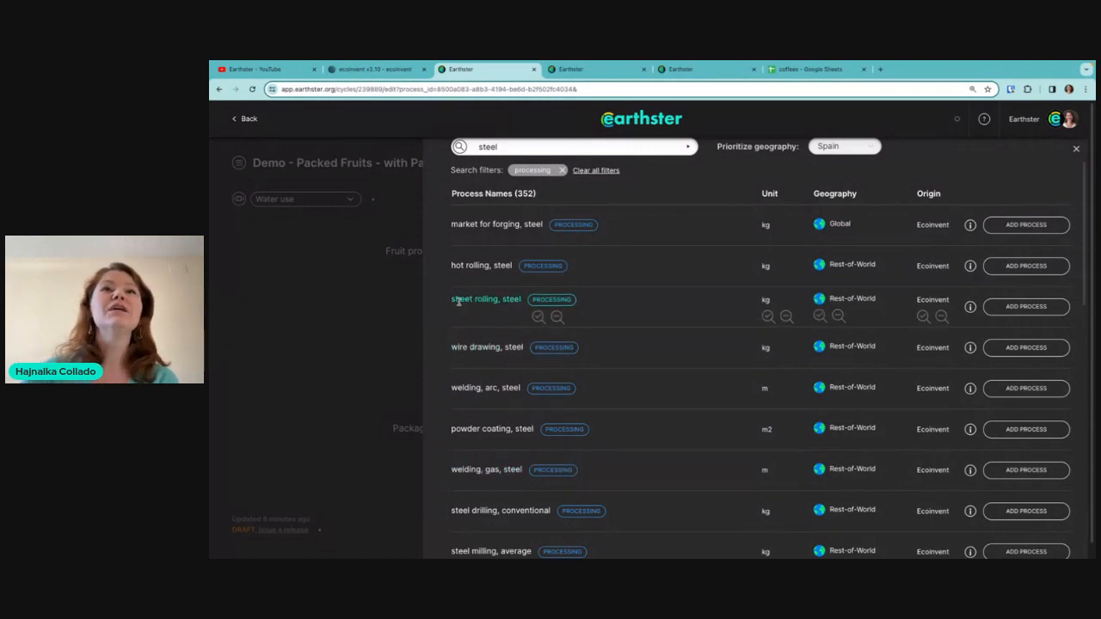
- Read the dataset information of the sheet rolling, steel process, including its general comment and product information, and close it
left_click(971, 309)
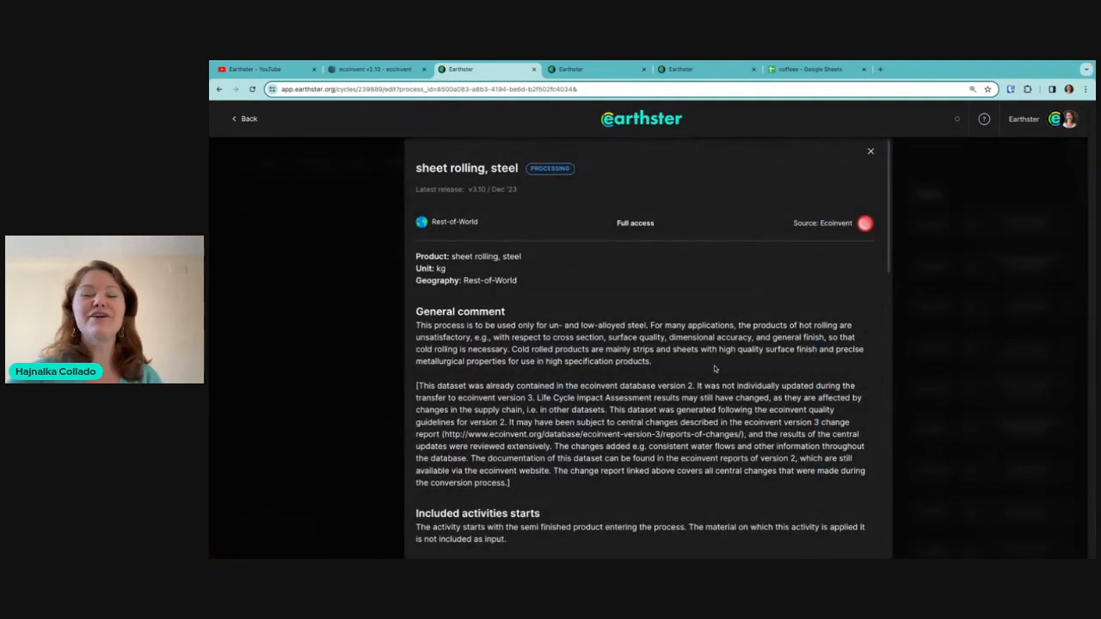
scroll(714, 369, "down", 2)
scroll(688, 322, "down", 1)
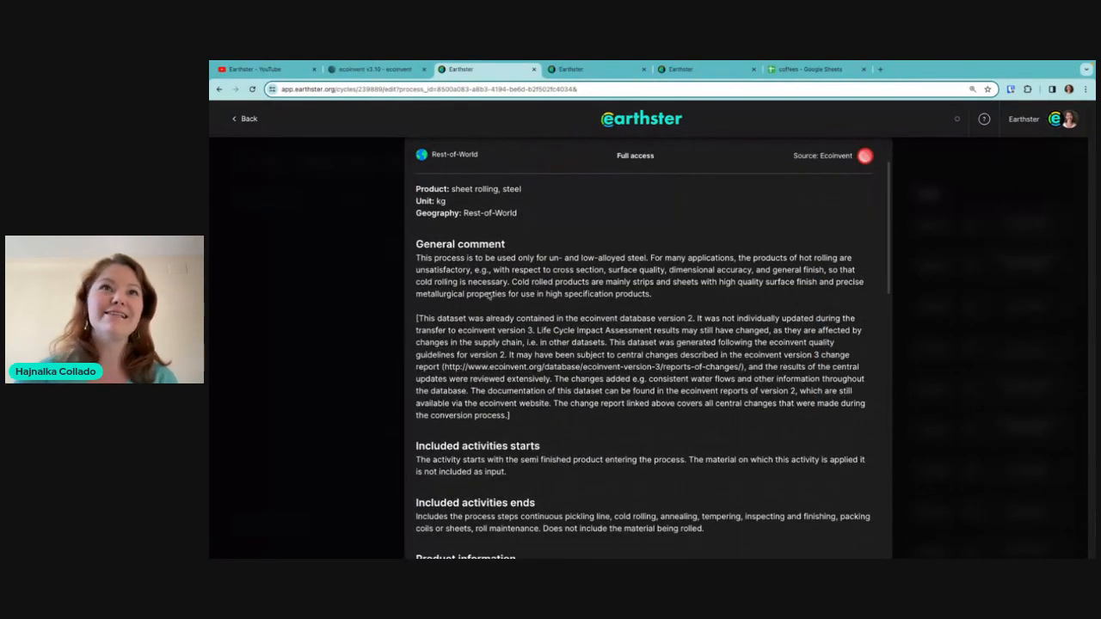
scroll(628, 353, "down", 10)
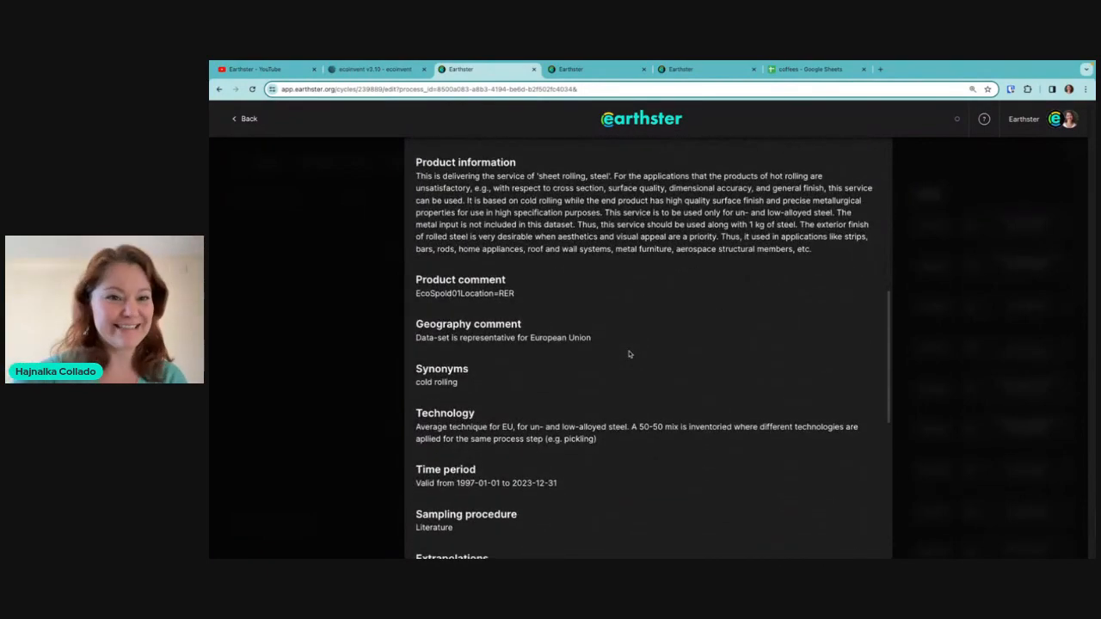
scroll(672, 317, "up", 13)
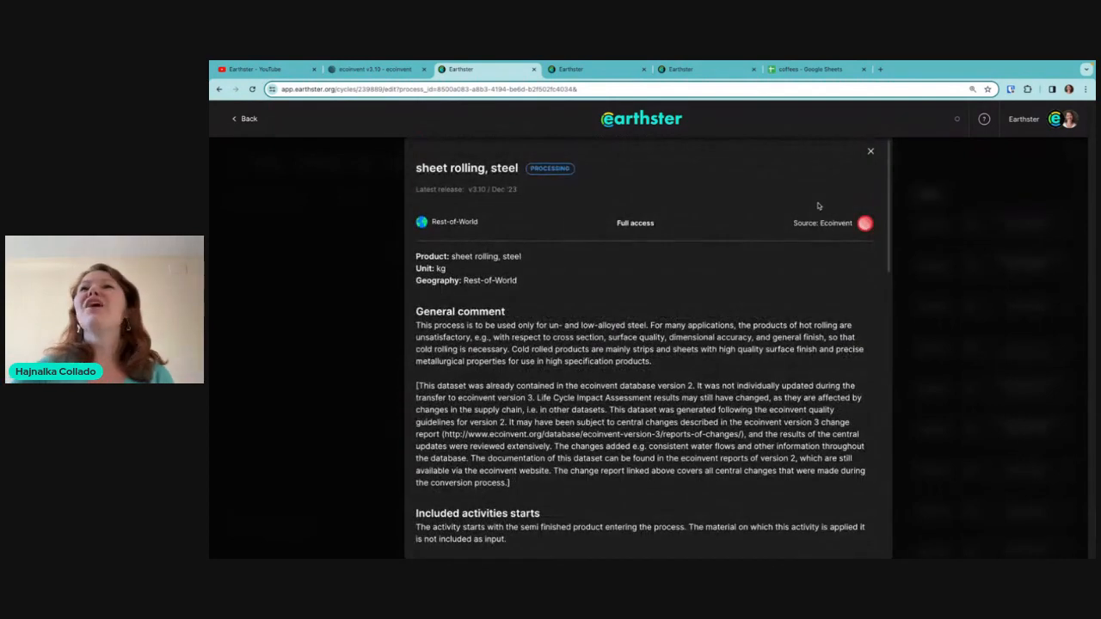
left_click(871, 150)
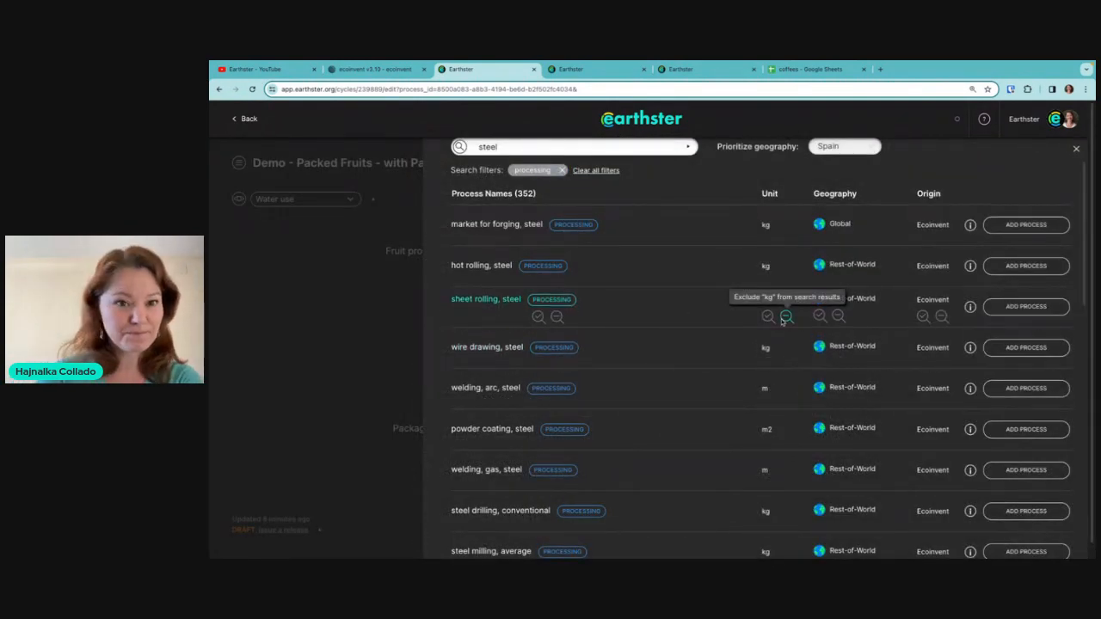
- Add the sheet rolling, steel process to Production with an amount of 0,1 kg and return to the Production process list
left_click(1015, 306)
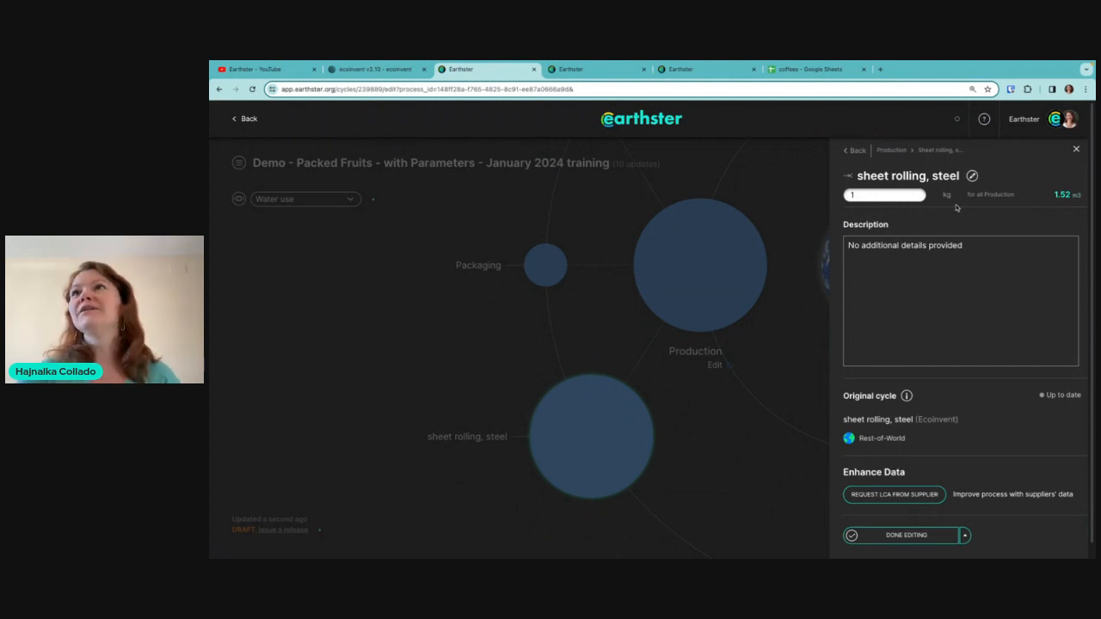
left_click(877, 196)
type("0,1")
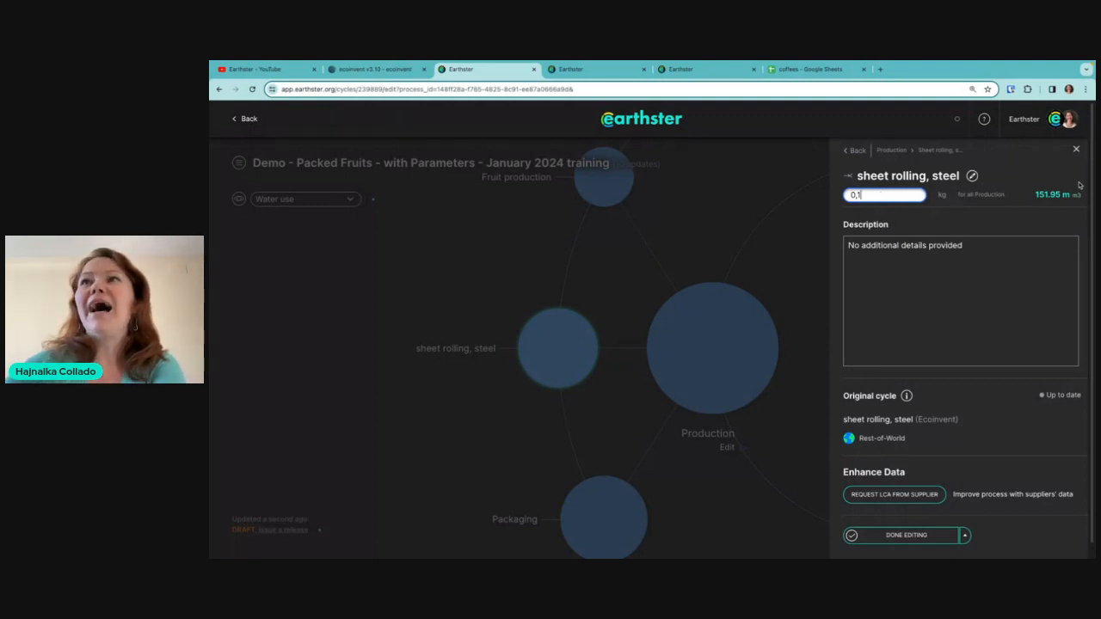
left_click(919, 215)
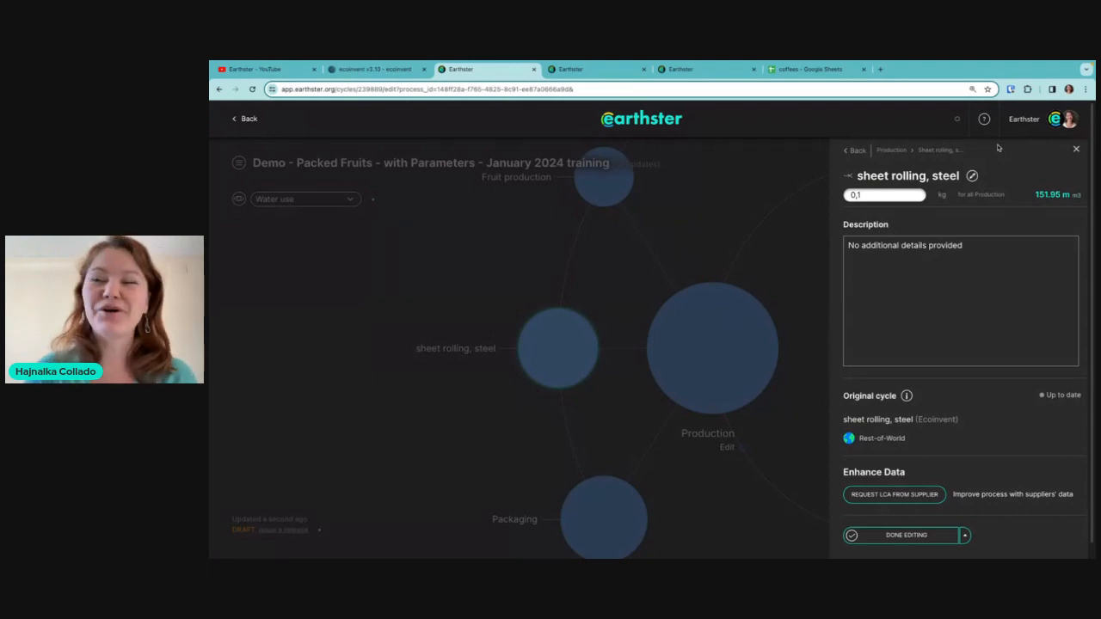
left_click(891, 150)
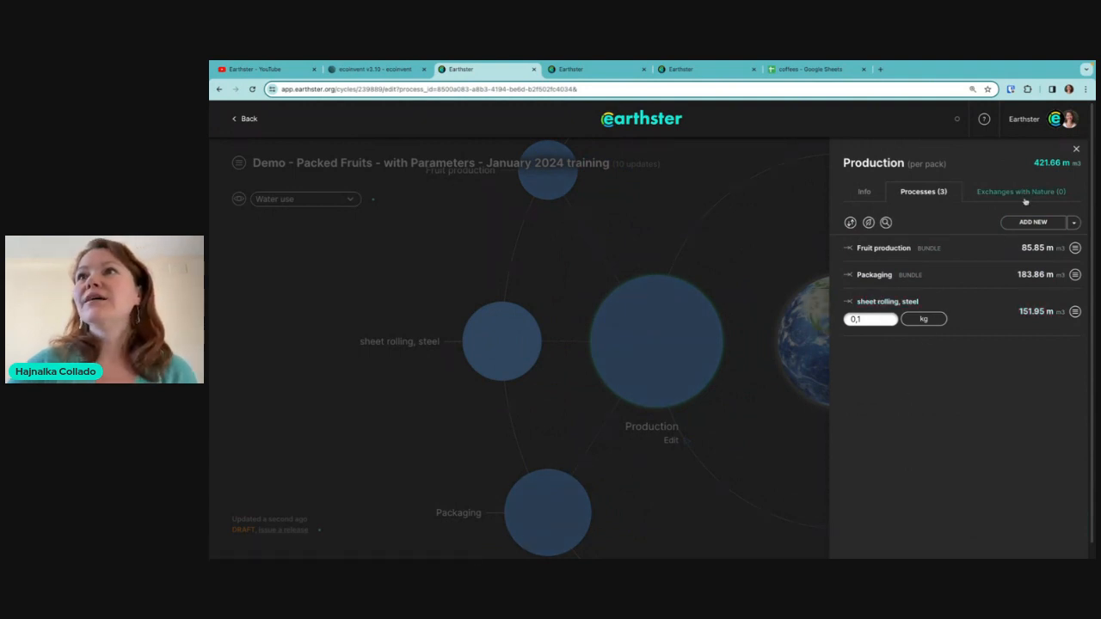
- Add a custom process to the Production stage and name it Component
left_click(1073, 222)
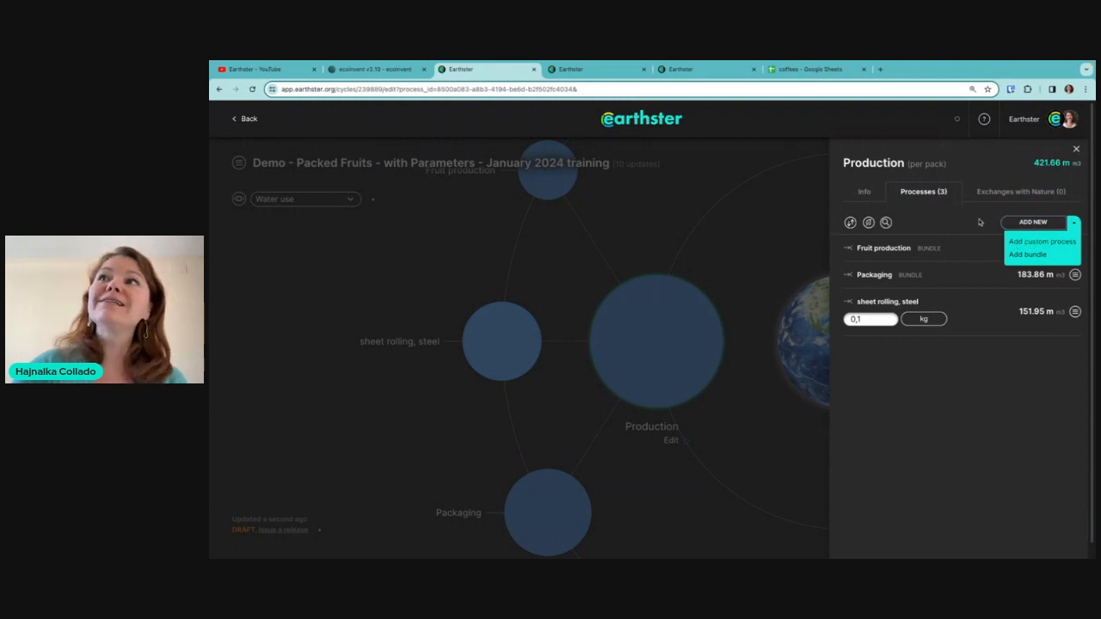
left_click(1073, 222)
left_click(1036, 222)
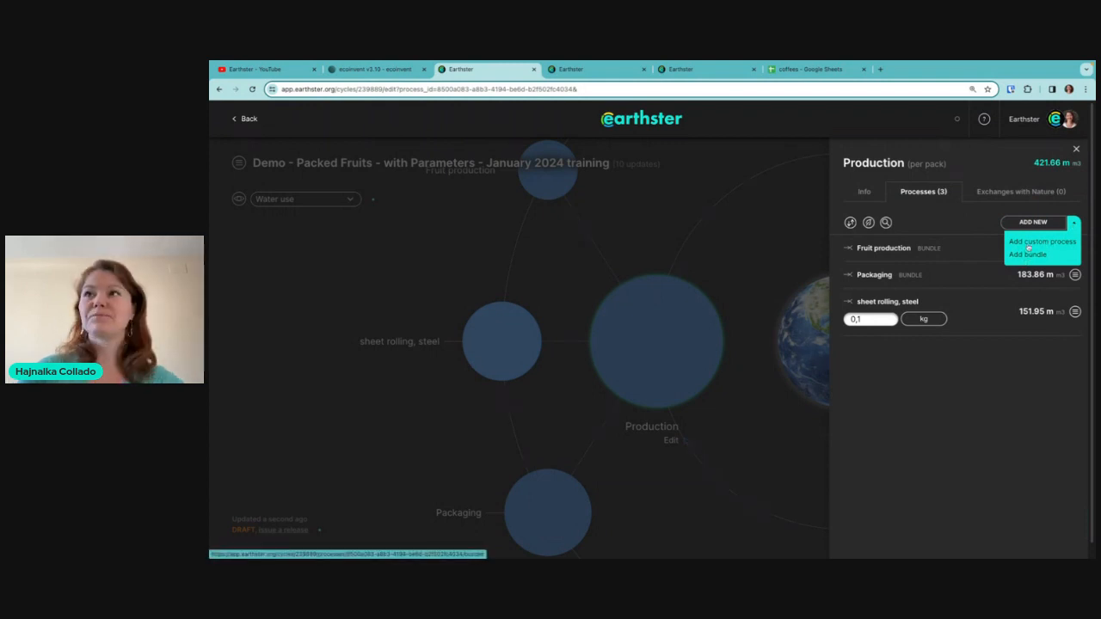
left_click(1028, 244)
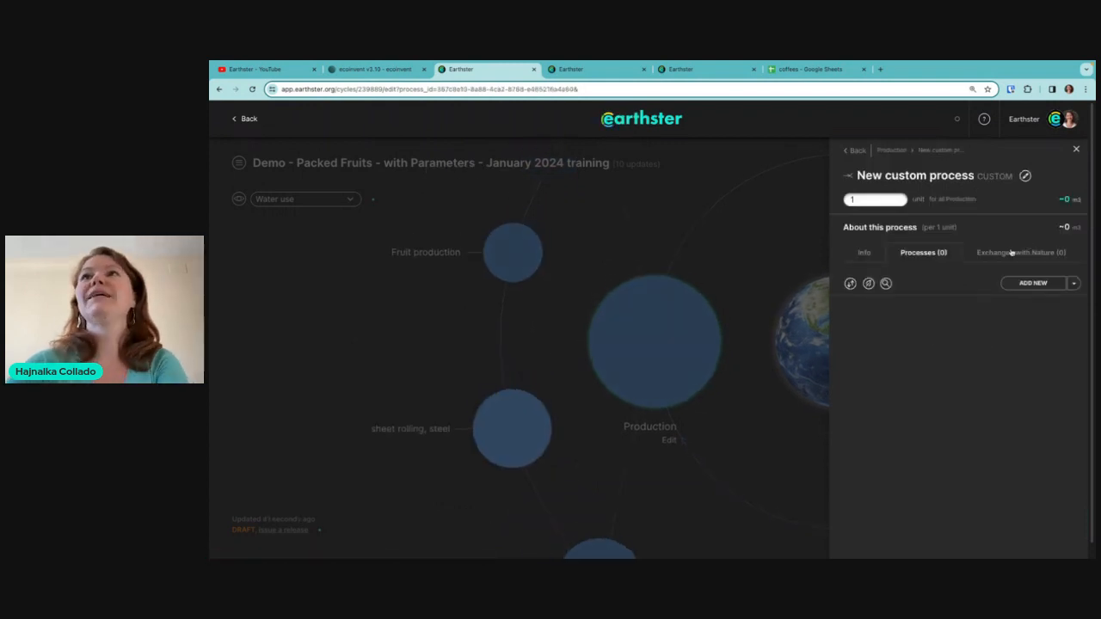
left_click(920, 176)
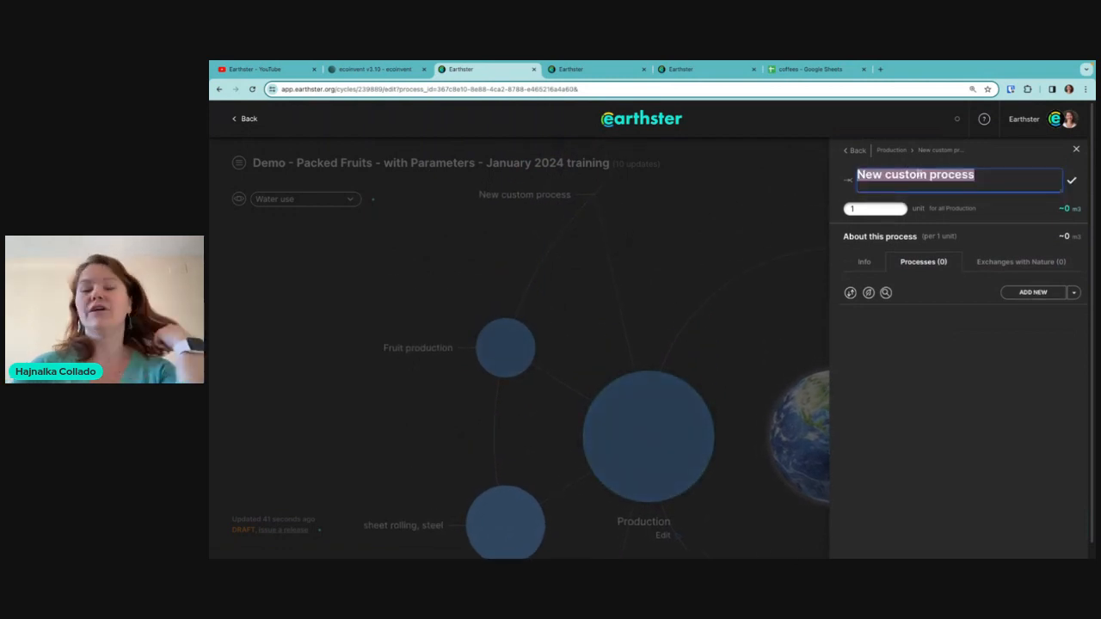
type("Compotet")
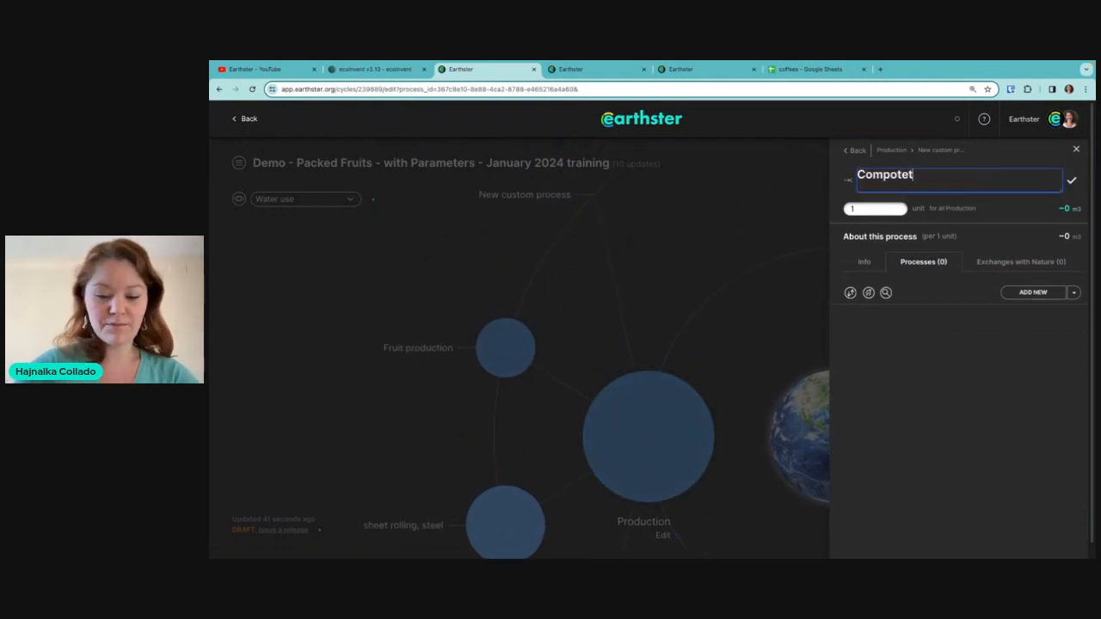
type("nt")
key("BackSpace")
key("BackSpace")
key("BackSpace")
key("BackSpace")
key("BackSpace")
type("nent")
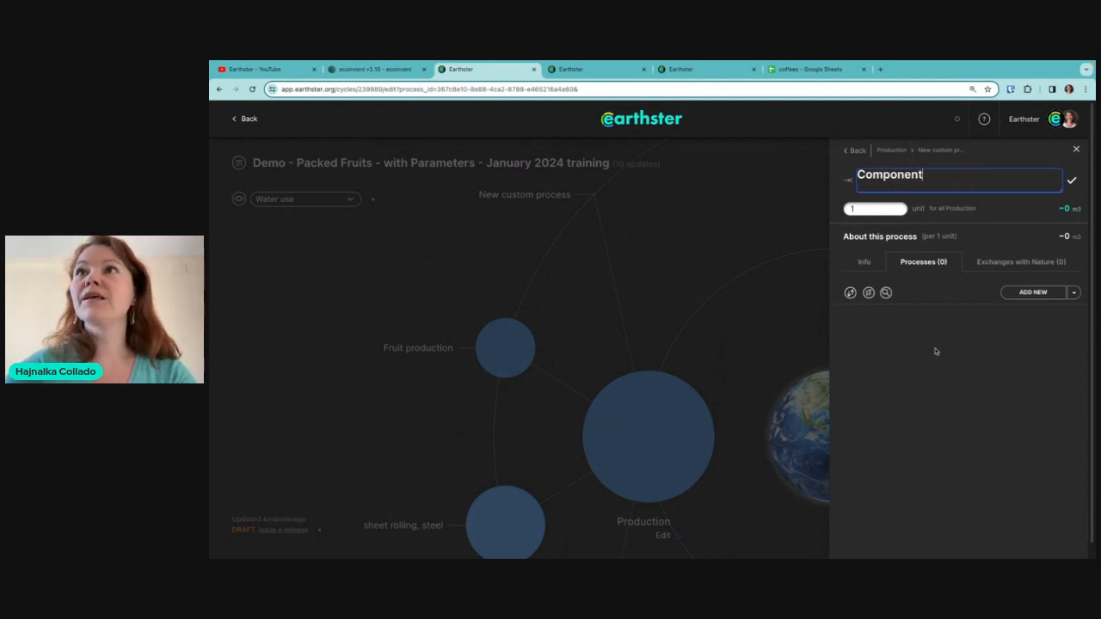
key("Return")
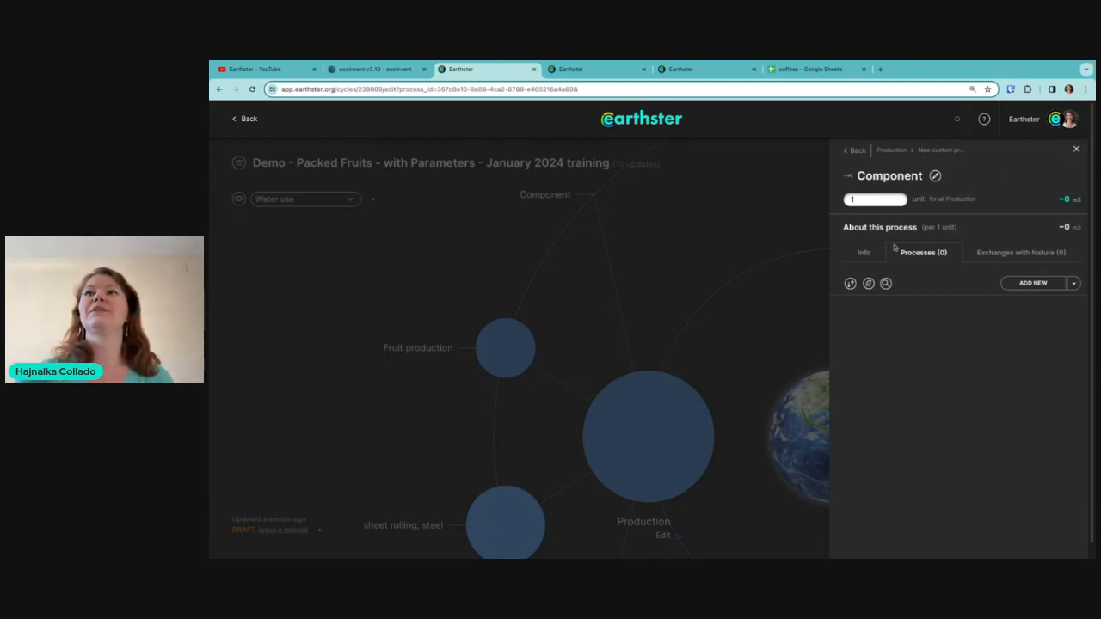
- Set the reference unit of the Component process to component
left_click(863, 255)
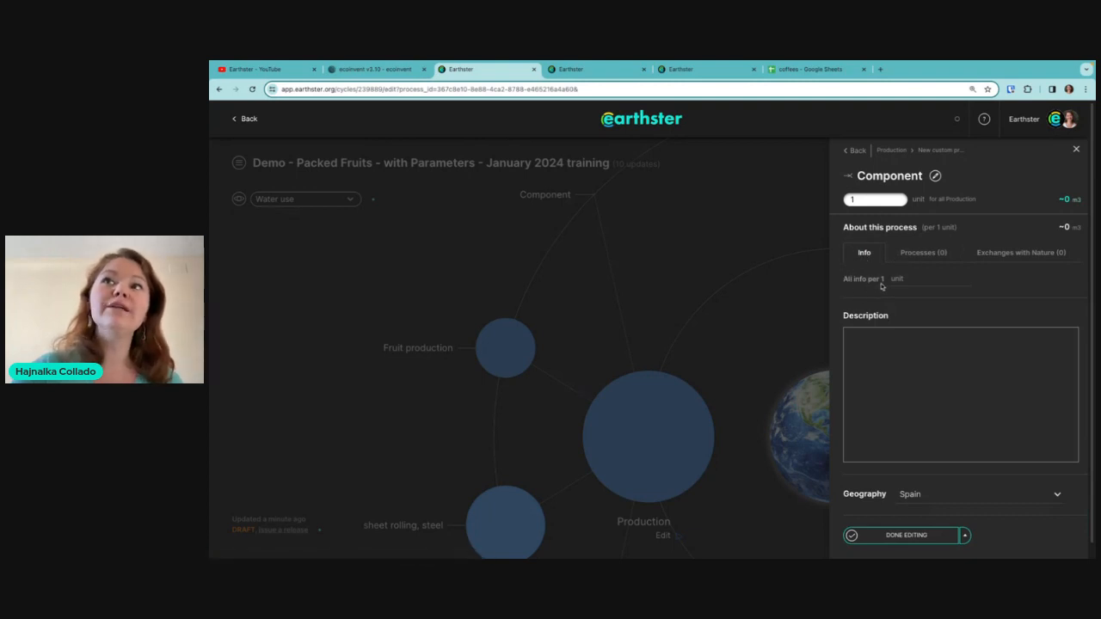
left_click(912, 277)
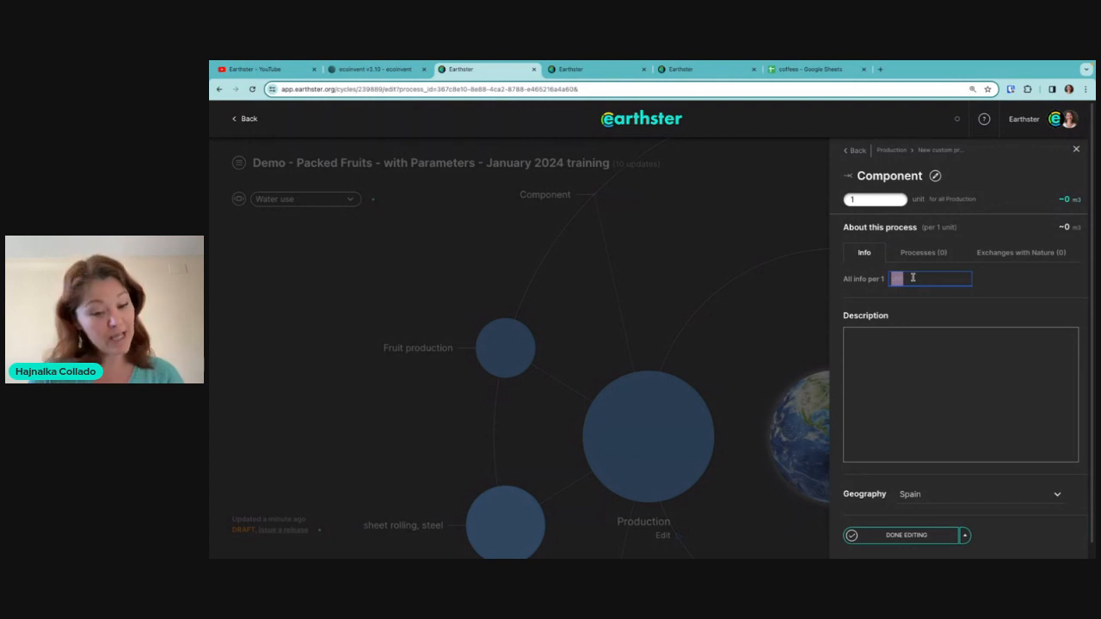
type("co")
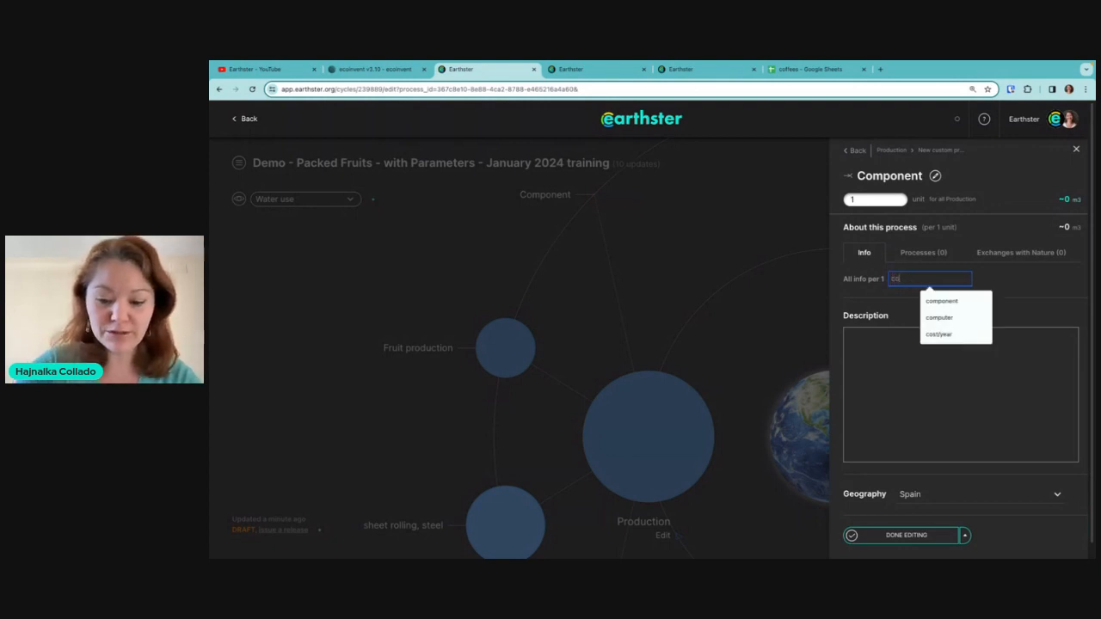
type("mponent")
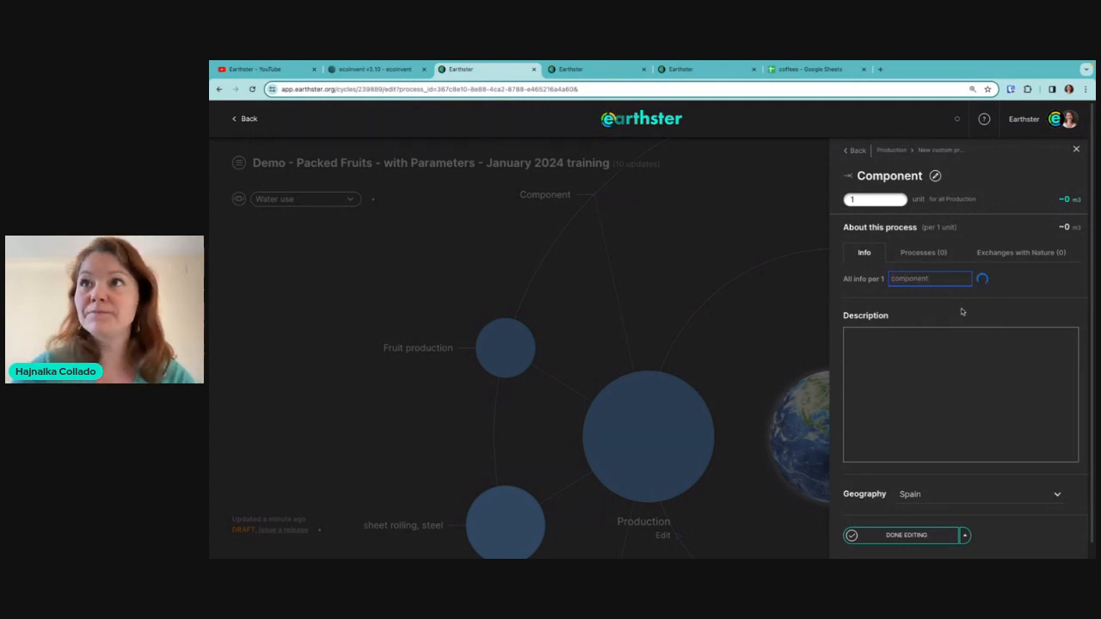
- Clear the processing filter and add market for steel, chromium steel 18/8, hot rolled to Component with an amount of 10,1 kg
left_click(922, 253)
left_click(1035, 285)
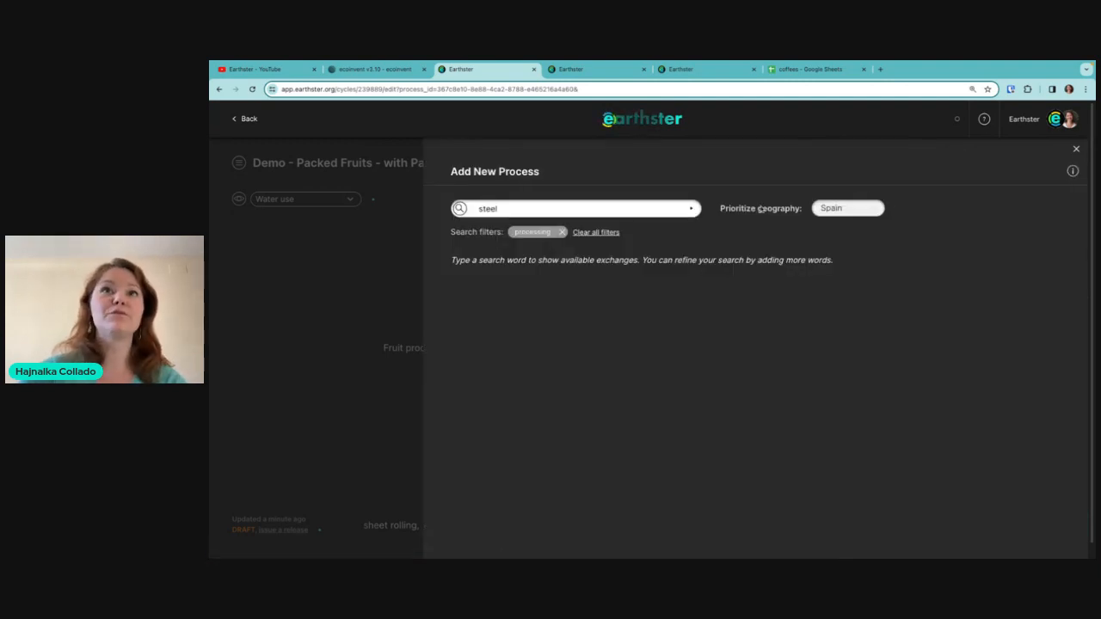
left_click(558, 233)
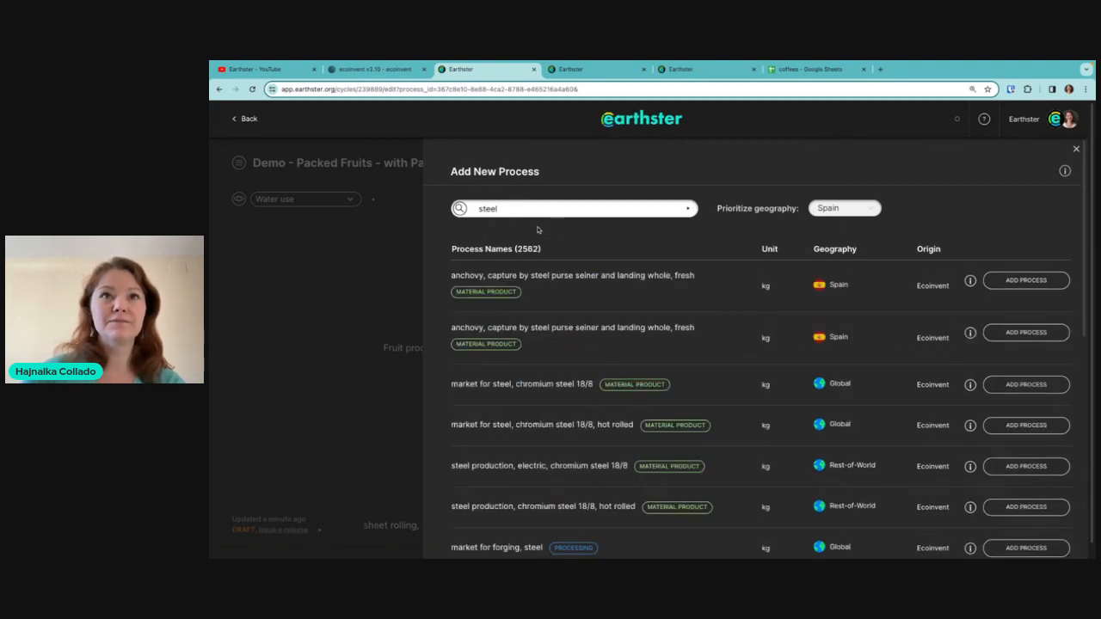
scroll(516, 361, "down", 1)
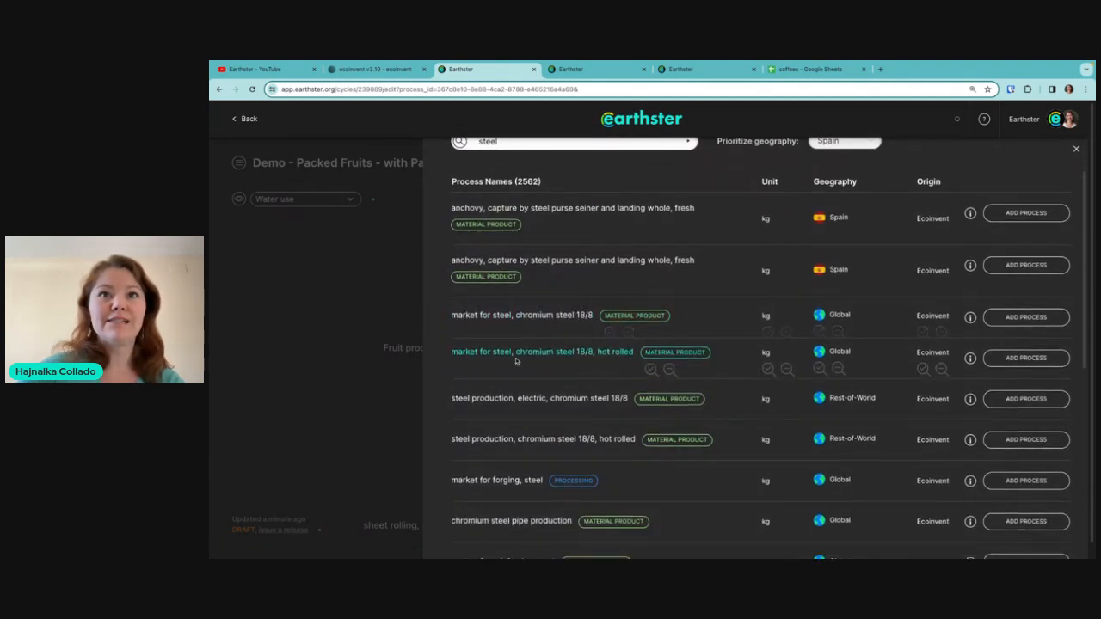
left_click(1026, 358)
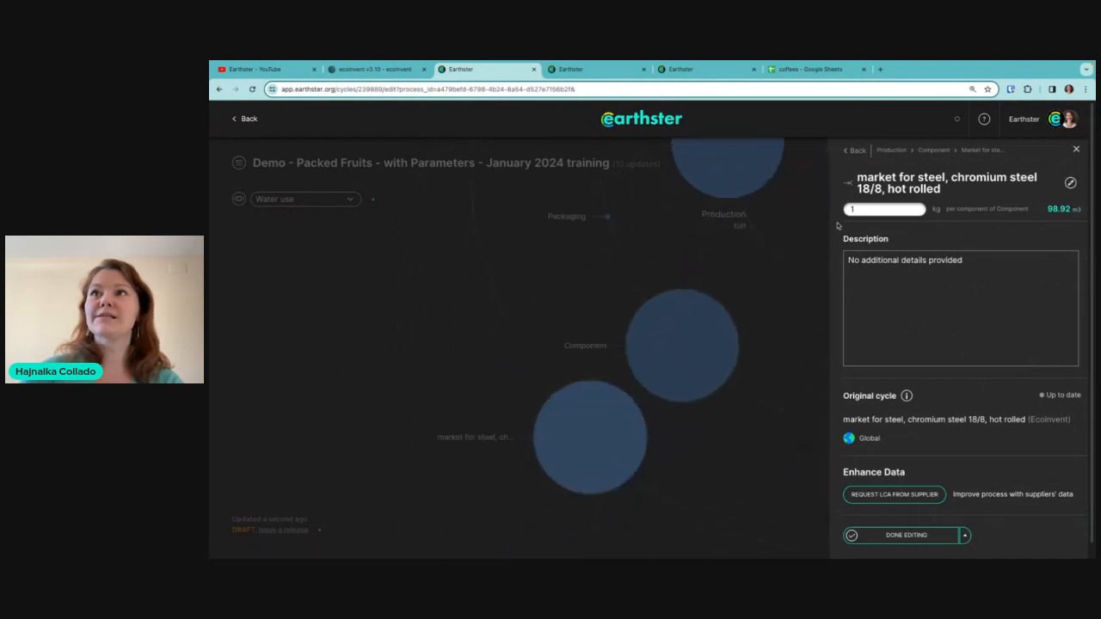
left_click(864, 210)
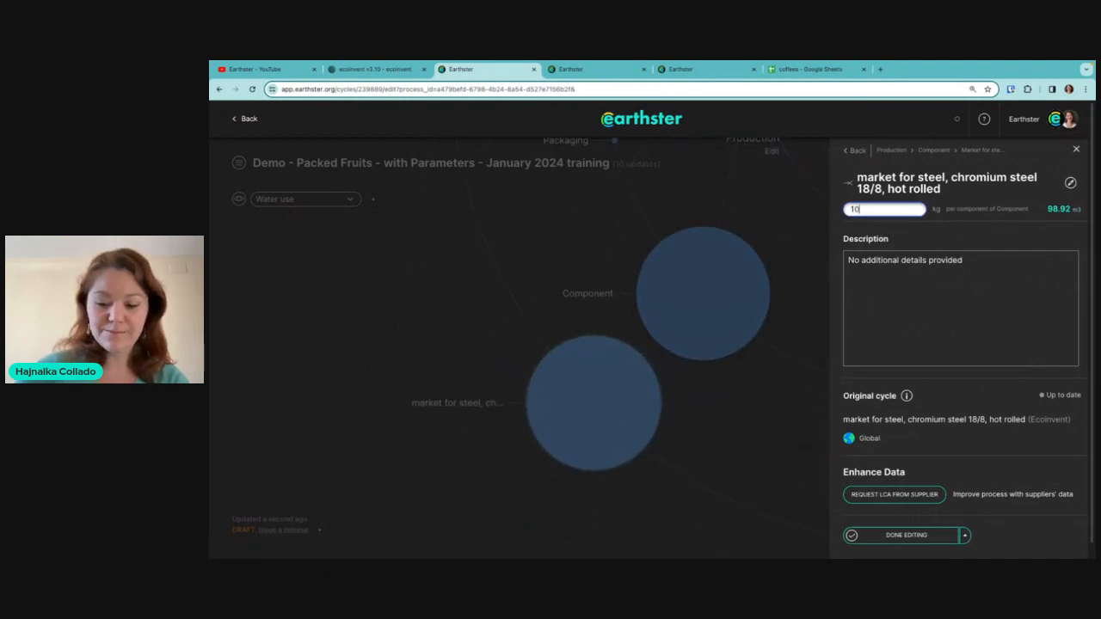
type("10,1")
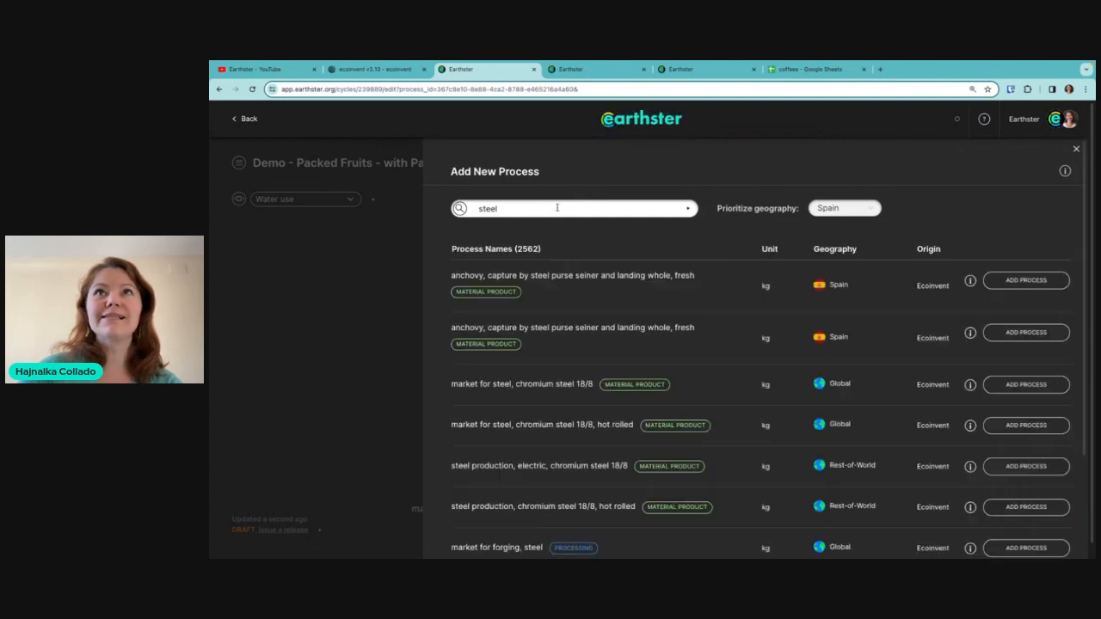
- Add market for forging, steel to Component with an amount of 10.1 kg and return to the Production process list
scroll(559, 516, "down", 1)
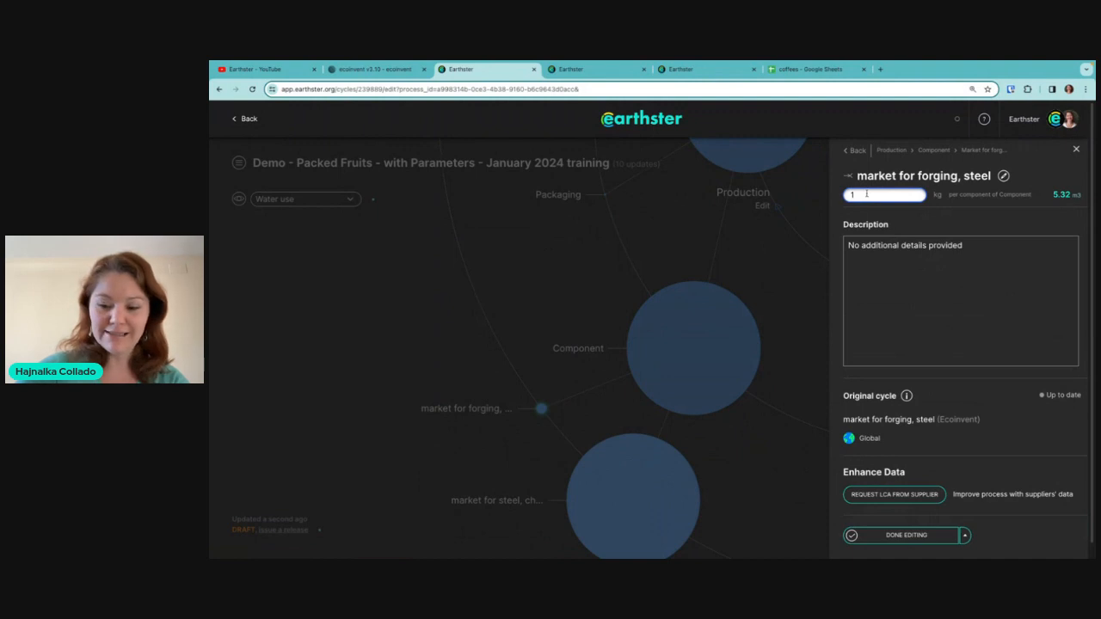
type(".1")
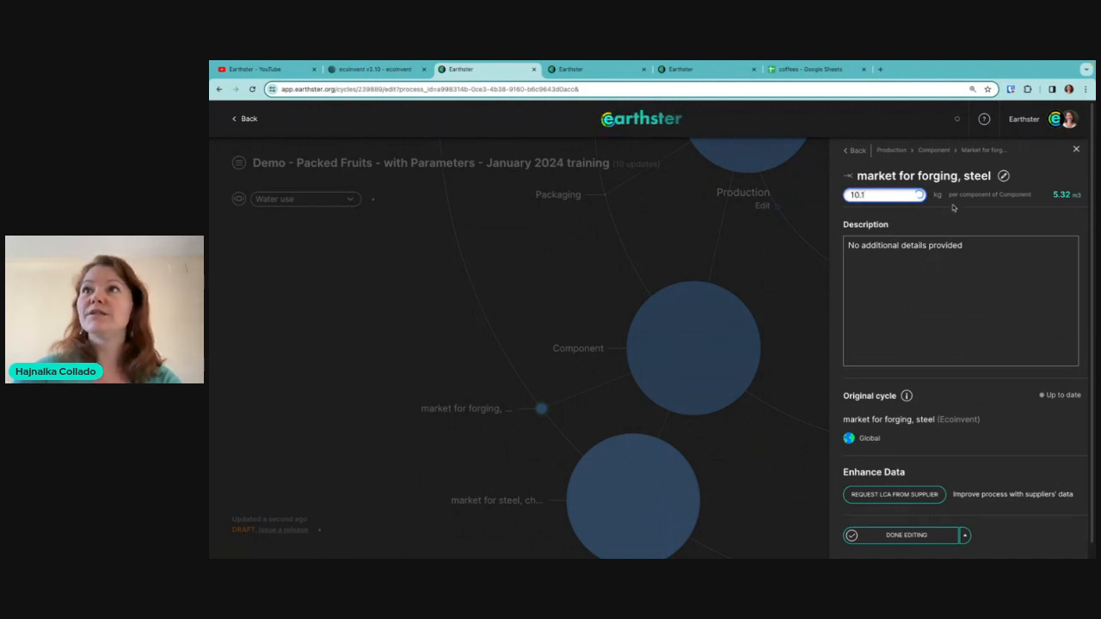
left_click(930, 150)
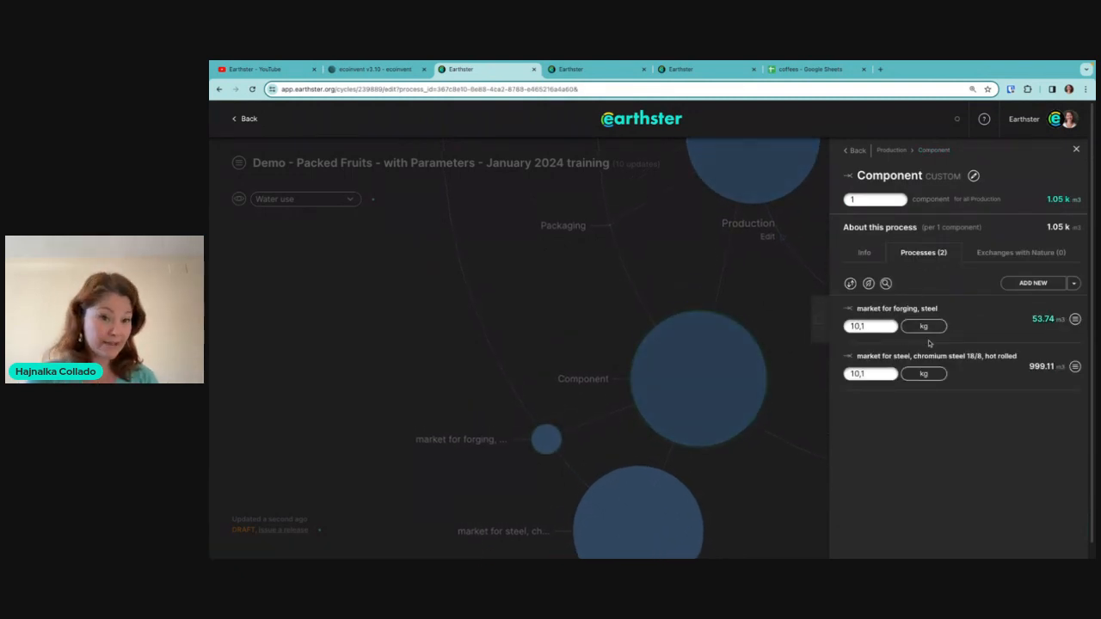
left_click(892, 150)
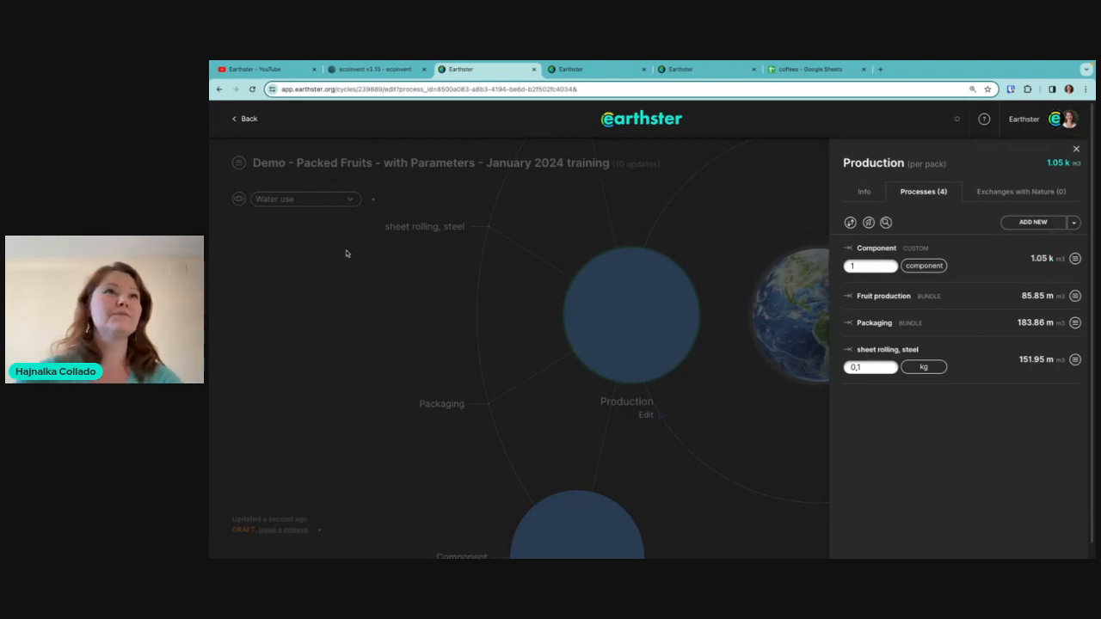
- Switch the impact category to Climate change and reopen the Production process list
left_click(310, 233)
left_click(283, 206)
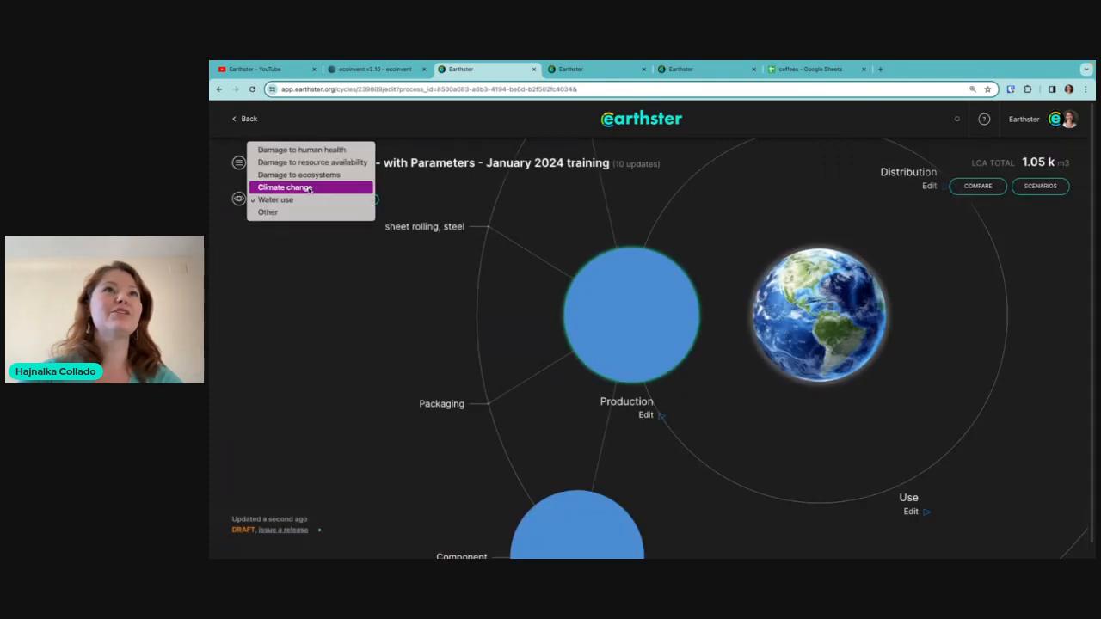
left_click(309, 191)
scroll(627, 301, "up", 3)
left_click(627, 301)
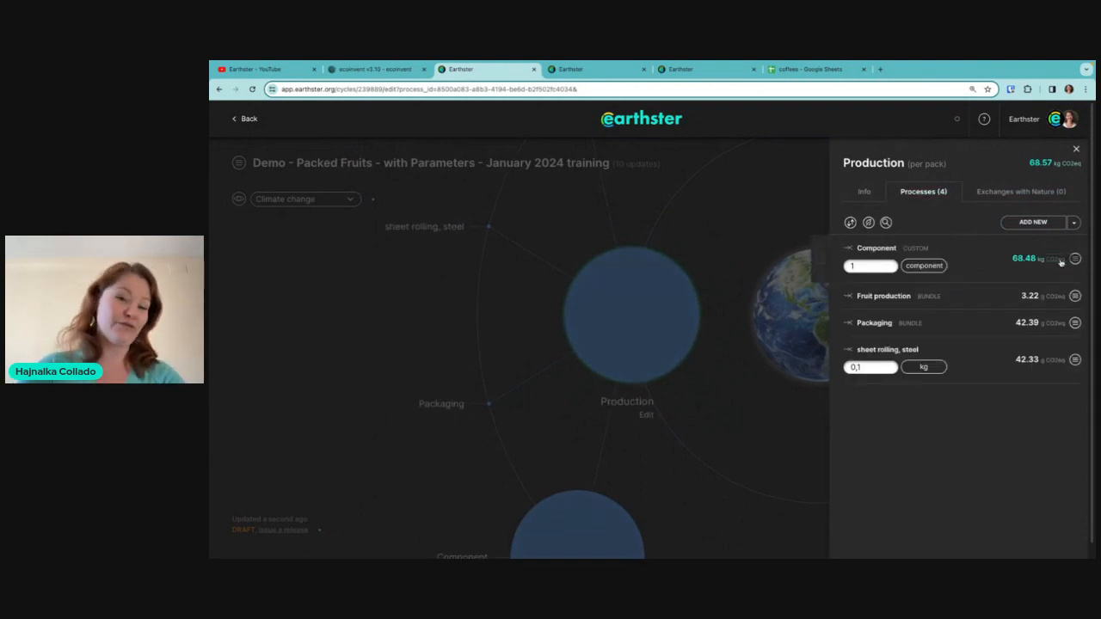
- Set the amount of the Component process in Production to 5 and duplicate the process
mouse_move(1063, 262)
left_click(872, 268)
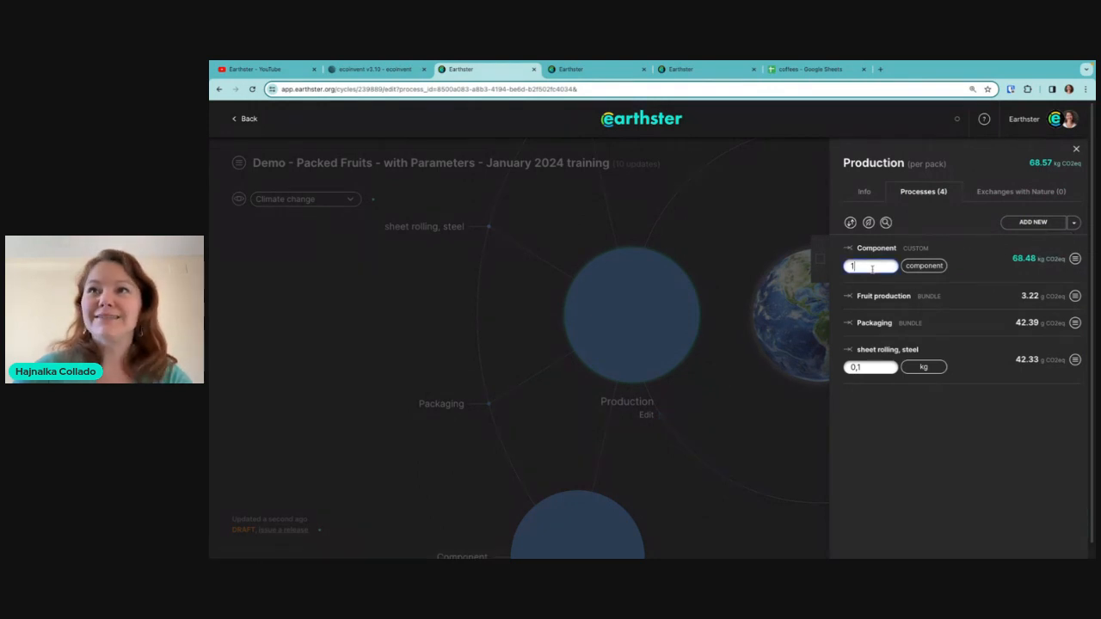
key("BackSpace")
type("5")
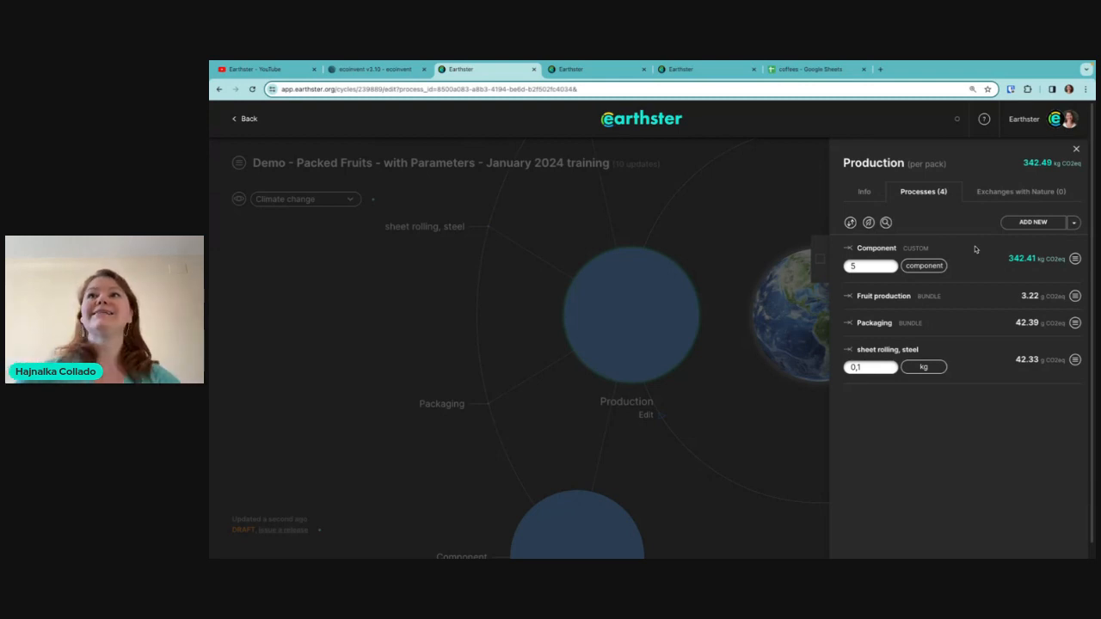
mouse_move(1069, 261)
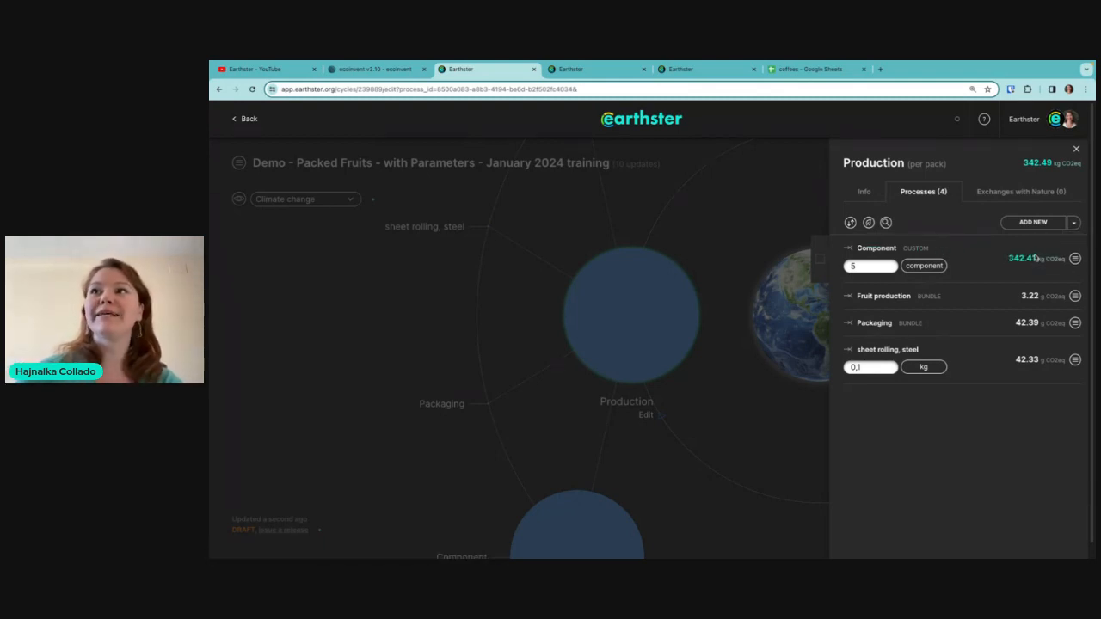
left_click(1029, 259)
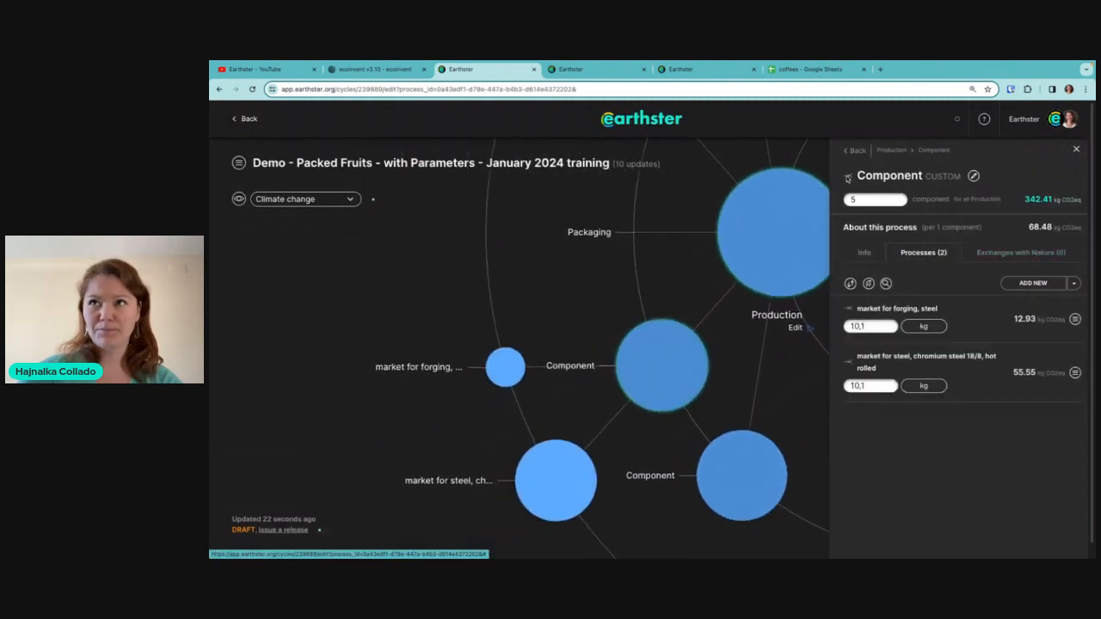
- Set the duplicated Component's amount to 1 and, back in the Production list, set the original Component's amount to 4
left_click(865, 200)
key("BackSpace")
type("1")
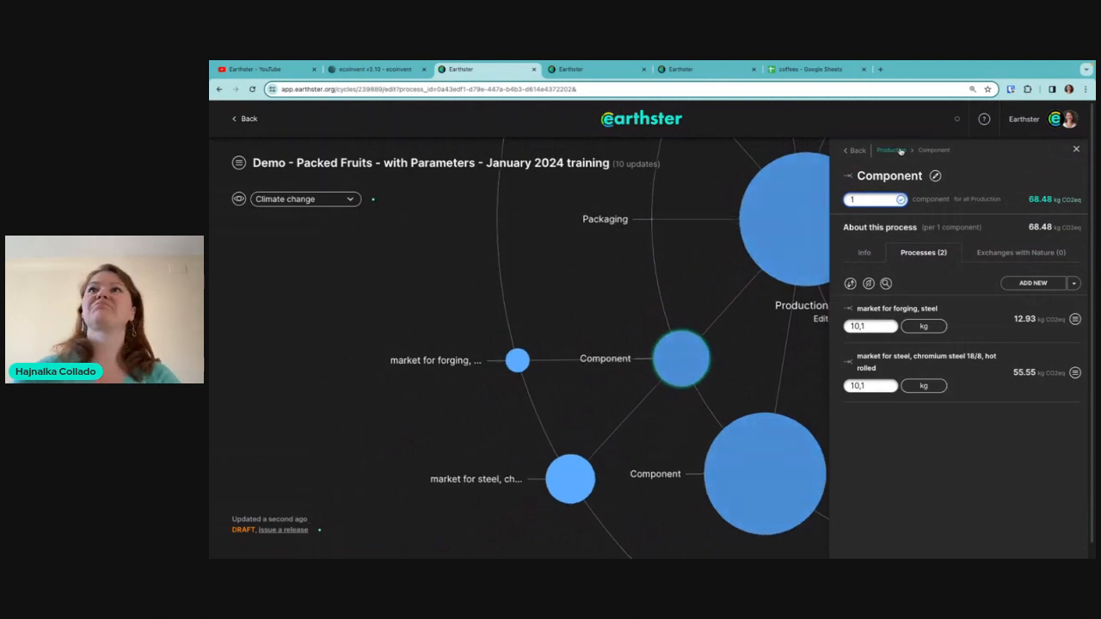
left_click(899, 150)
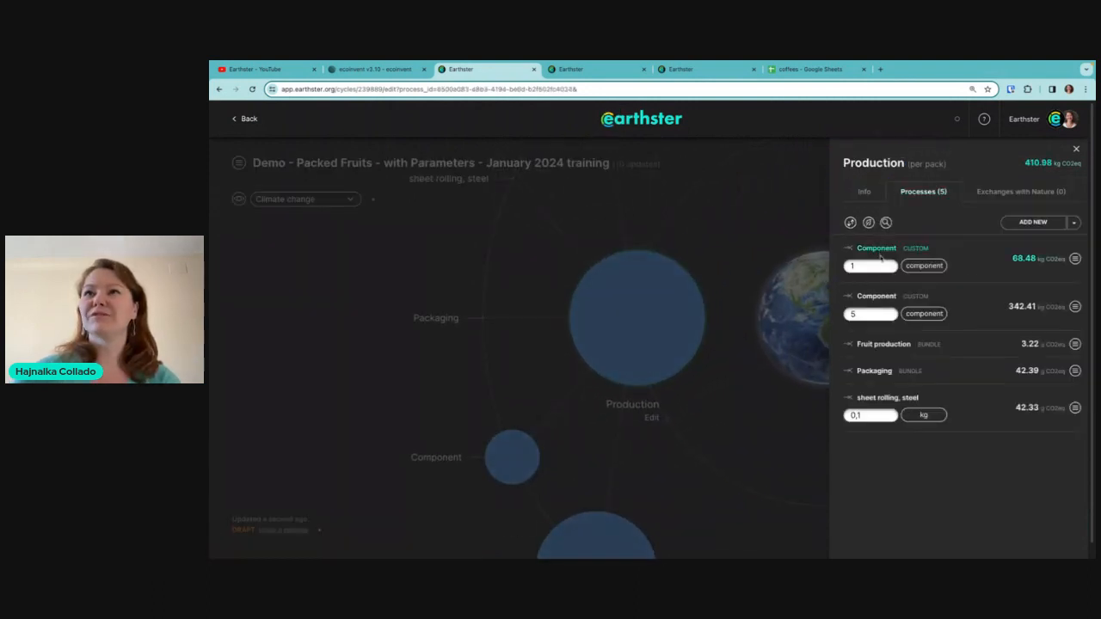
double_click(859, 313)
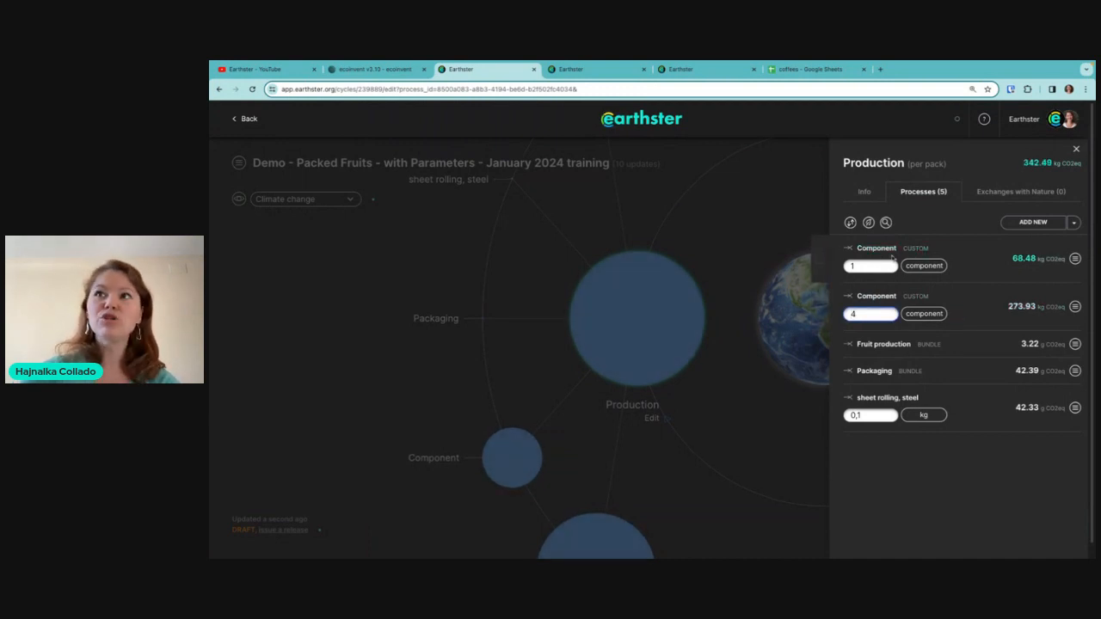
- Move the Component process with an amount of 1 from Production to the Distribution stage
left_click(1059, 259)
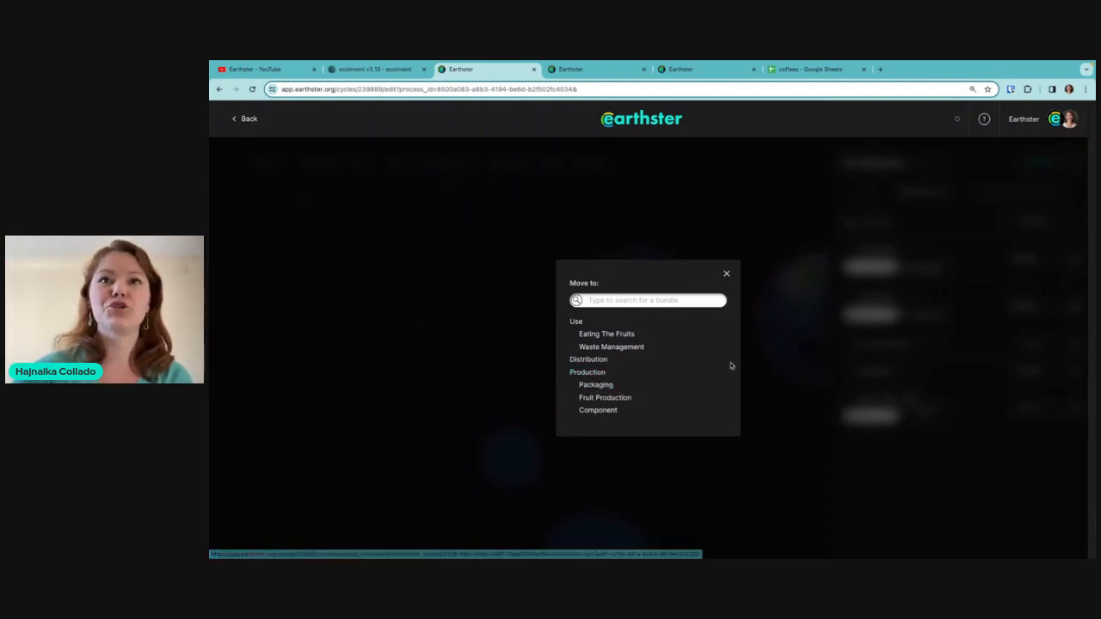
left_click(579, 359)
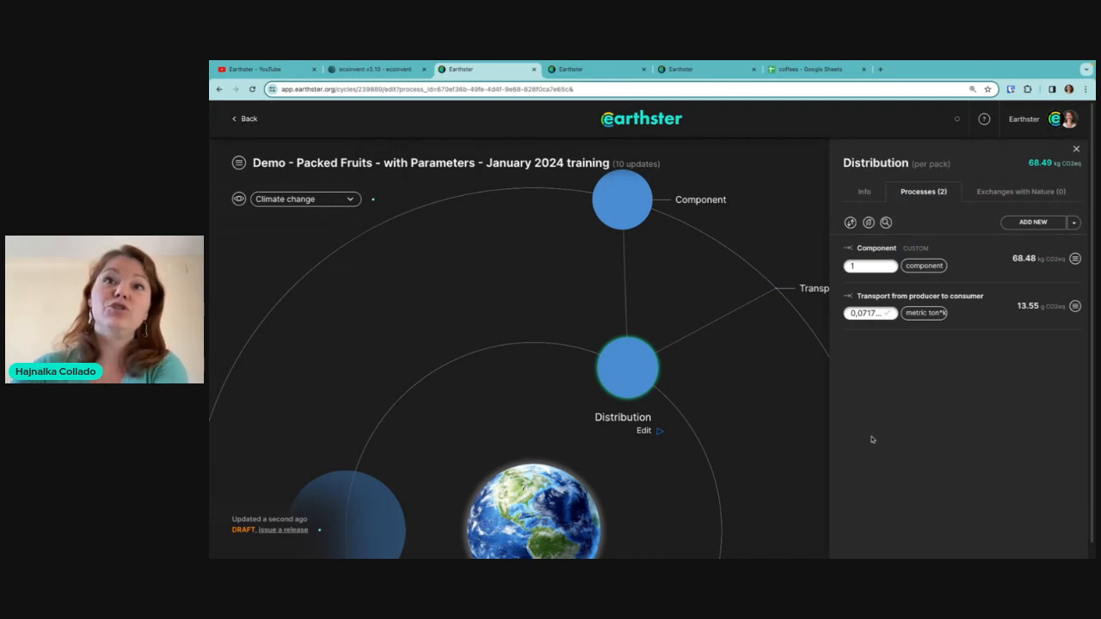
mouse_move(616, 367)
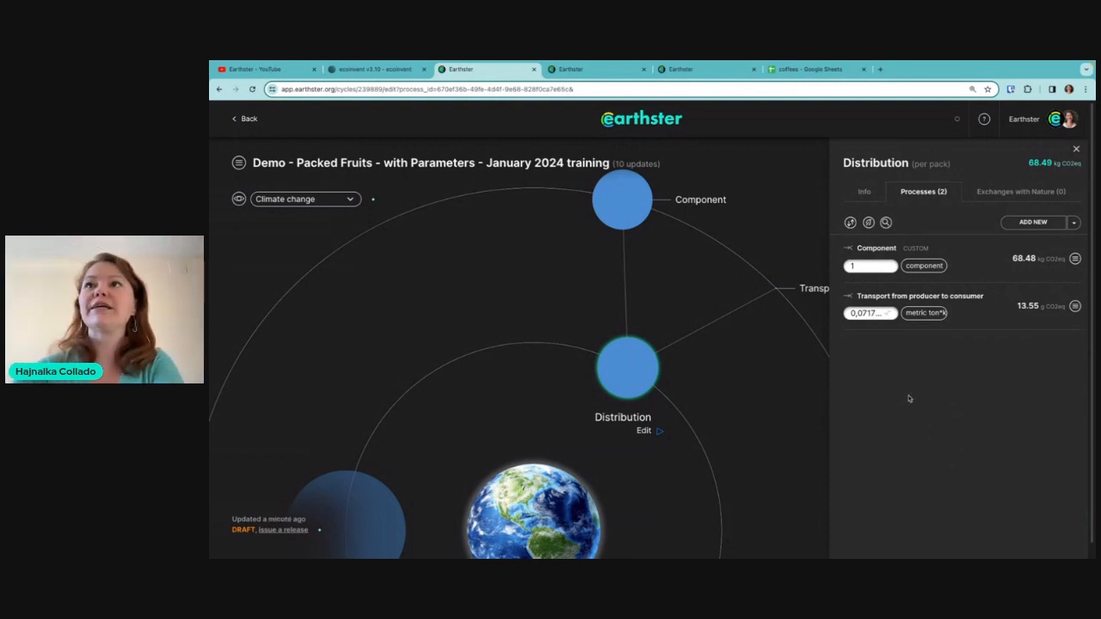
left_click(821, 261)
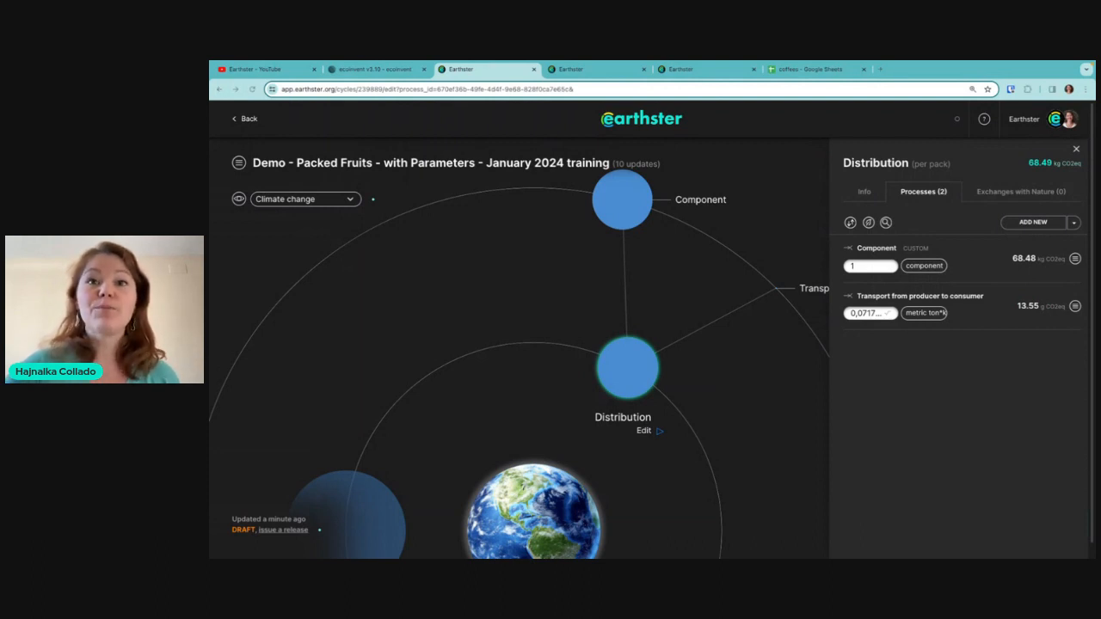
- Explore the supply chain of Production's Component through market for forging, steel down to the larger forging, steel, large open die contributor
left_click_drag(579, 304, 702, 263)
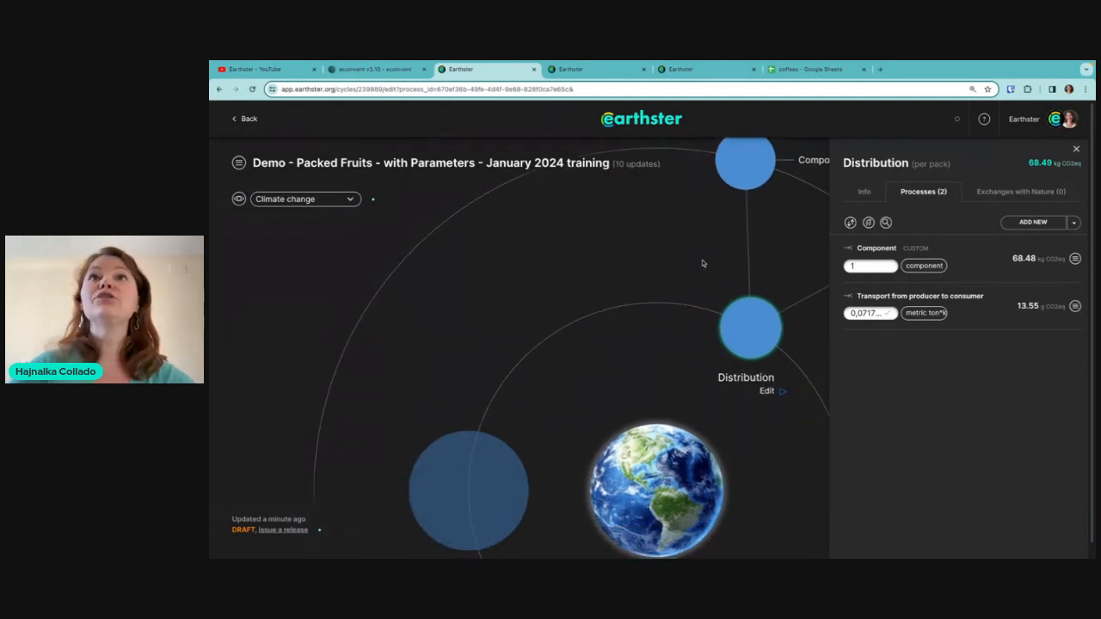
left_click_drag(548, 417, 697, 286)
left_click(605, 359)
left_click_drag(490, 378, 514, 208)
mouse_move(560, 384)
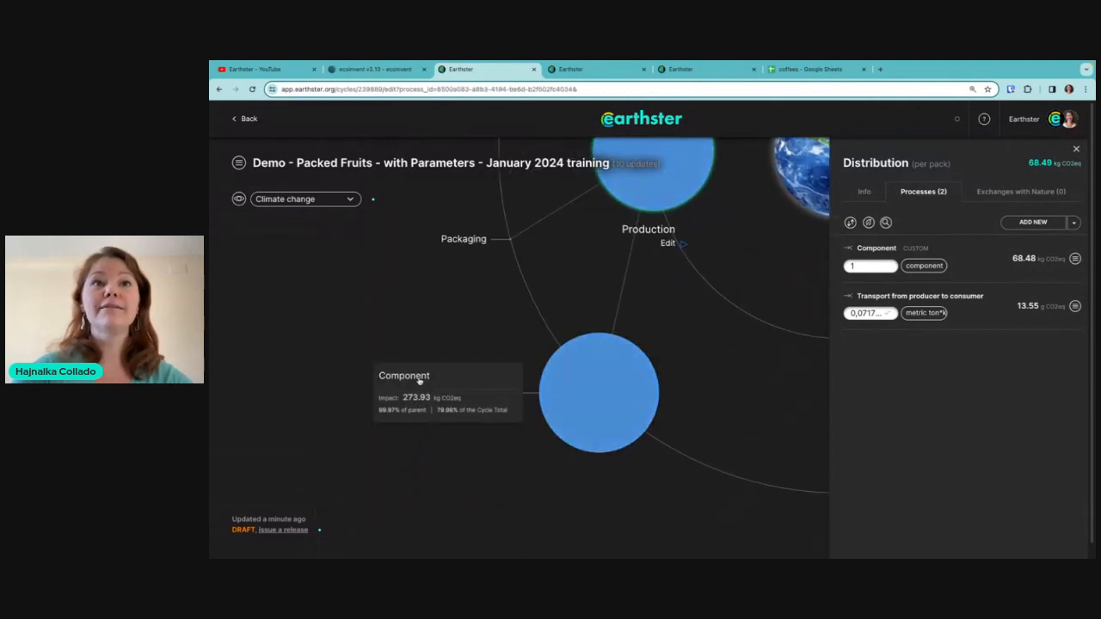
left_click(417, 381)
mouse_move(442, 469)
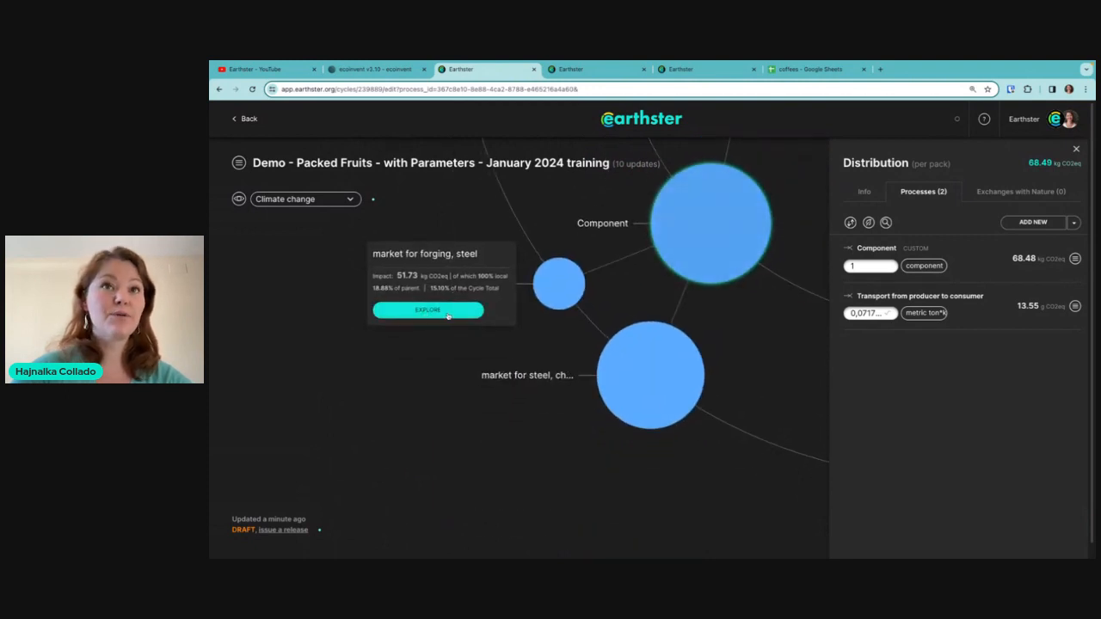
left_click(447, 314)
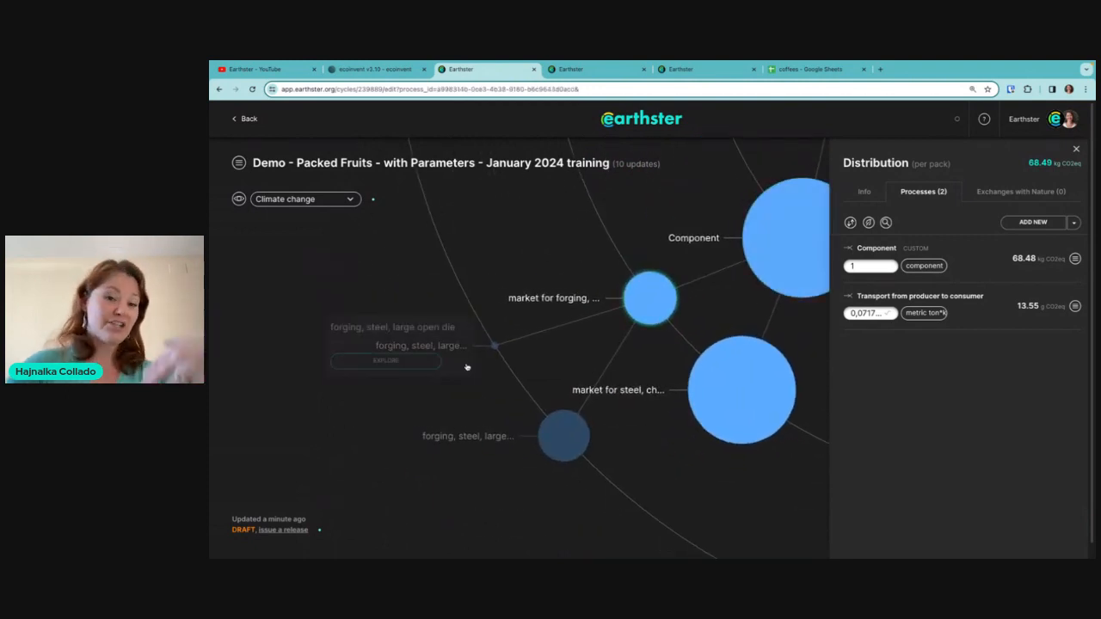
mouse_move(575, 427)
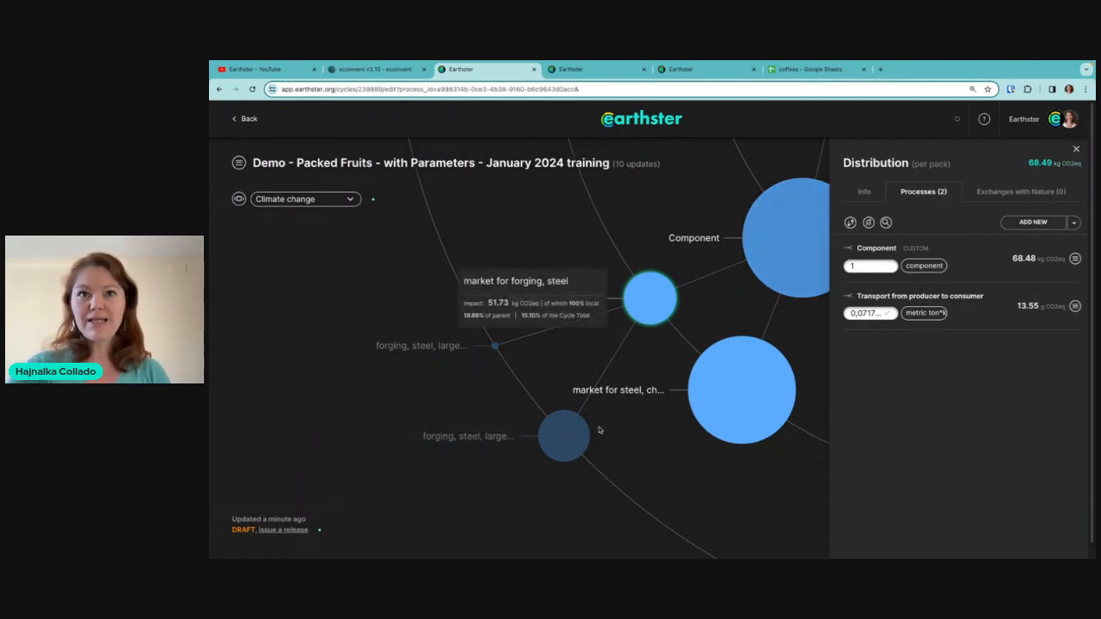
left_click(566, 437)
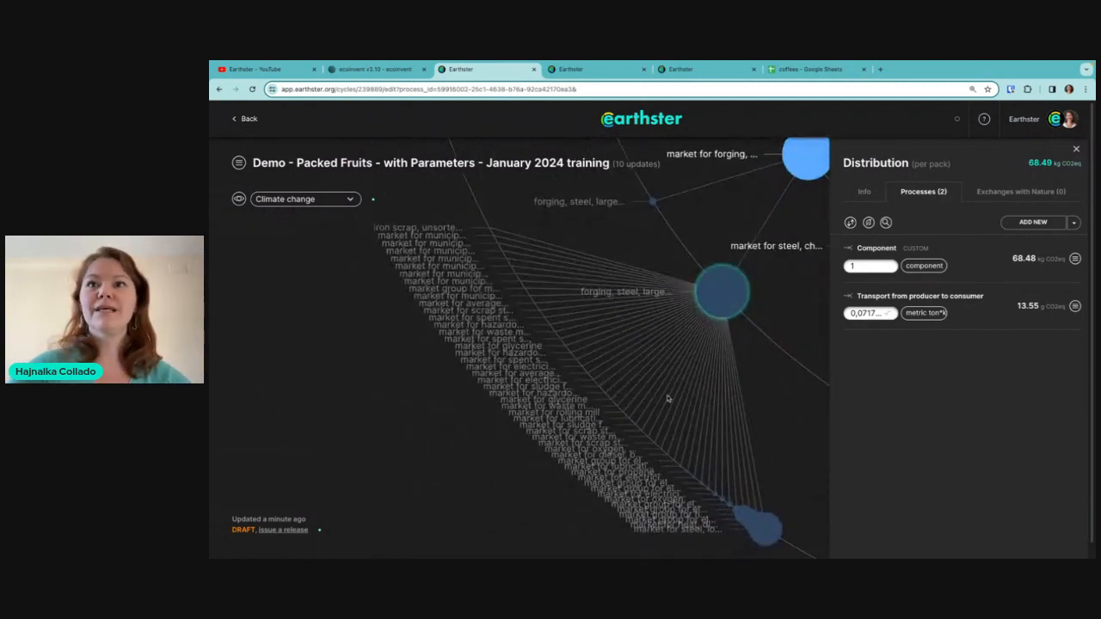
left_click_drag(668, 398, 561, 306)
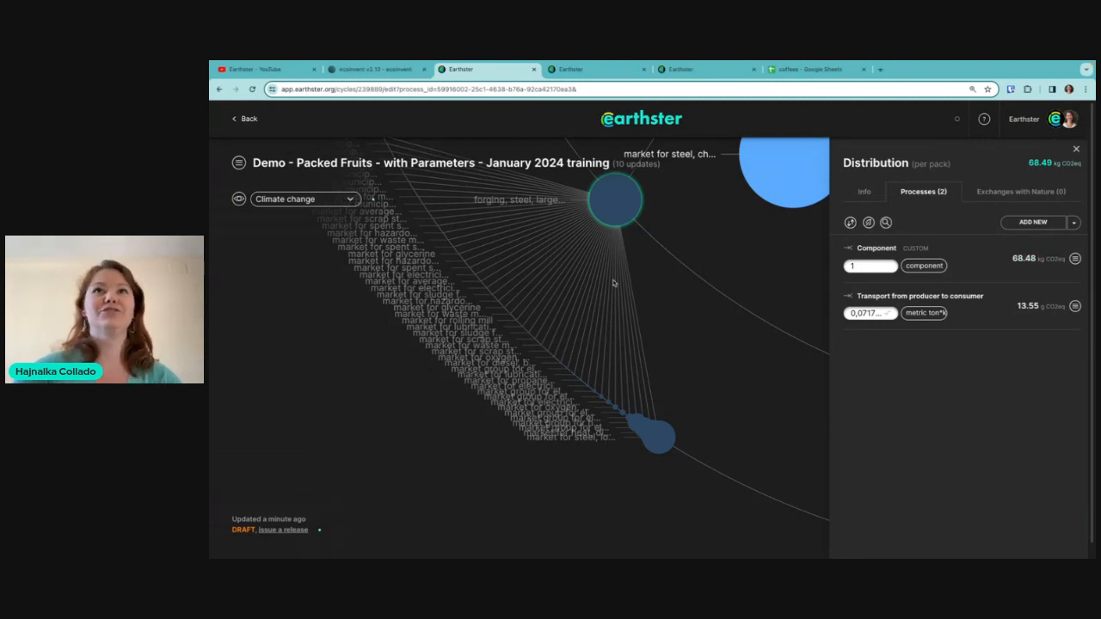
- Reset the diagram to the life cycle stage overview and close the Distribution process list
left_click(238, 200)
left_click(239, 223)
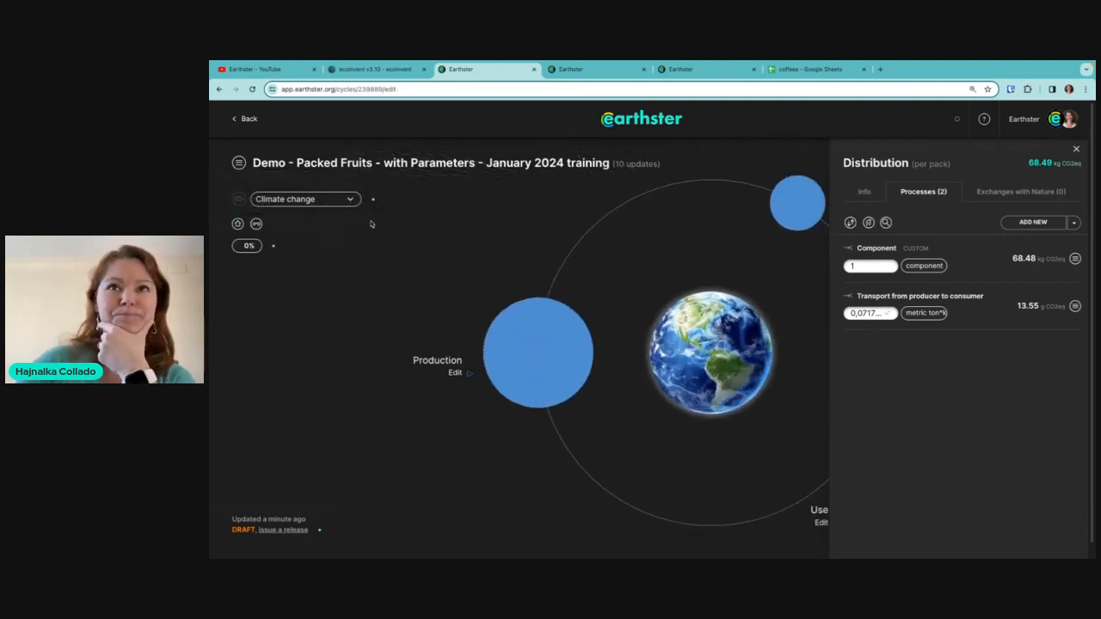
left_click(1075, 148)
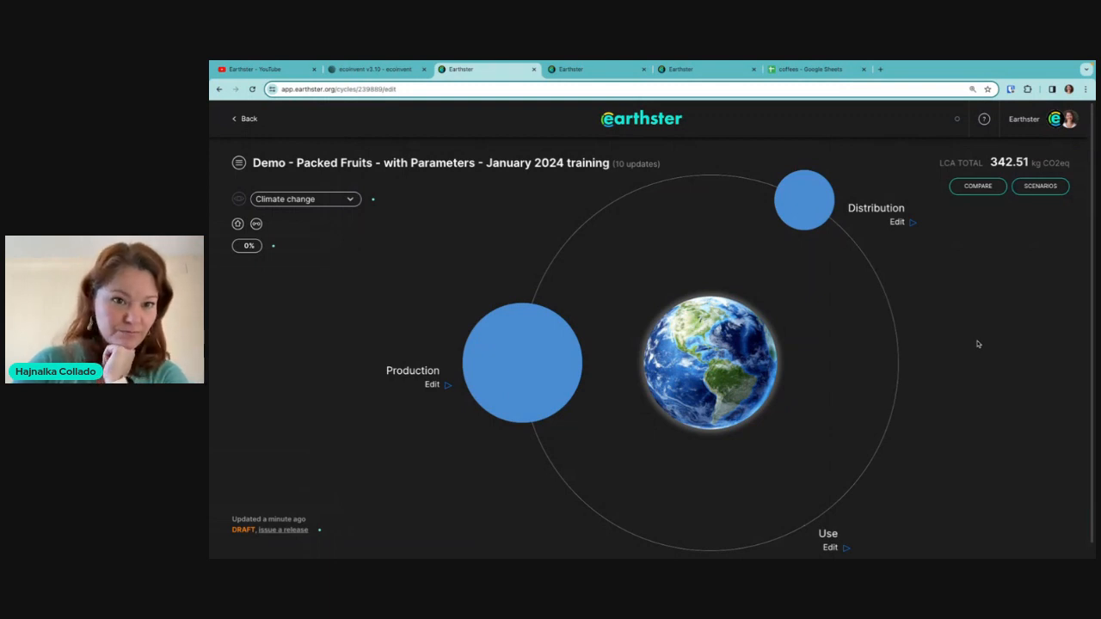
- Open the Scenarios of the Packed Fruits cycle and set the Fruit option to apricot
left_click(1047, 192)
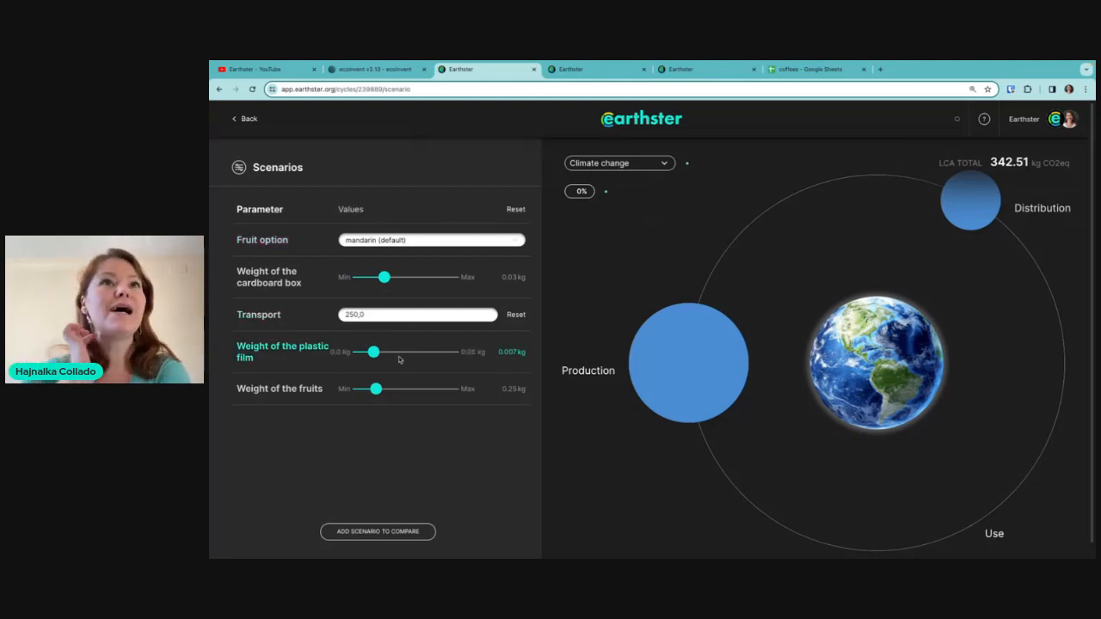
left_click(441, 241)
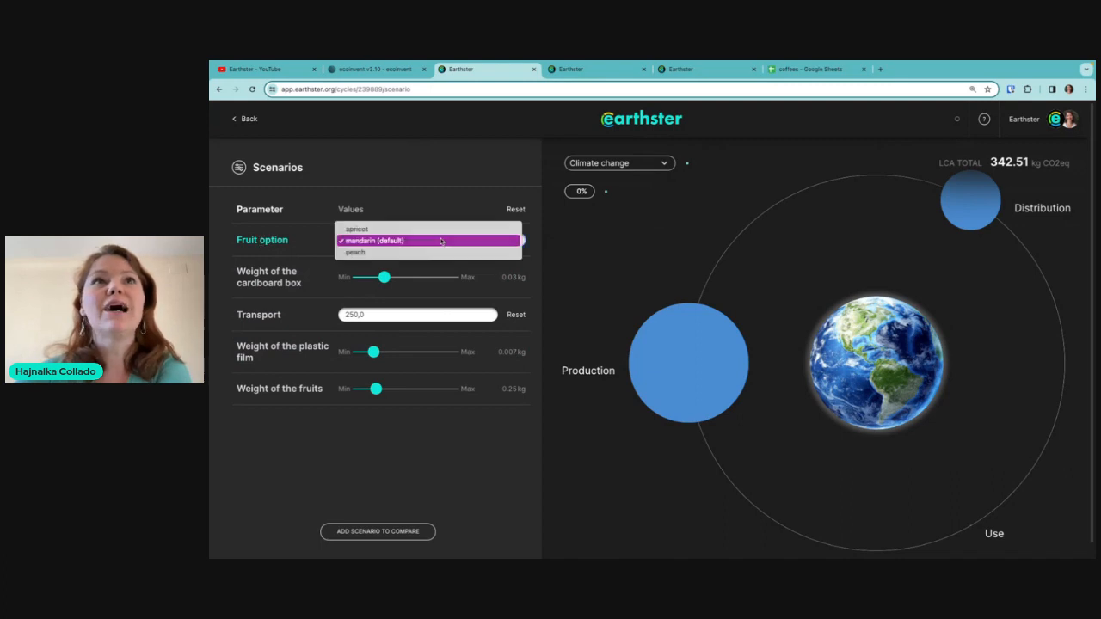
left_click(386, 229)
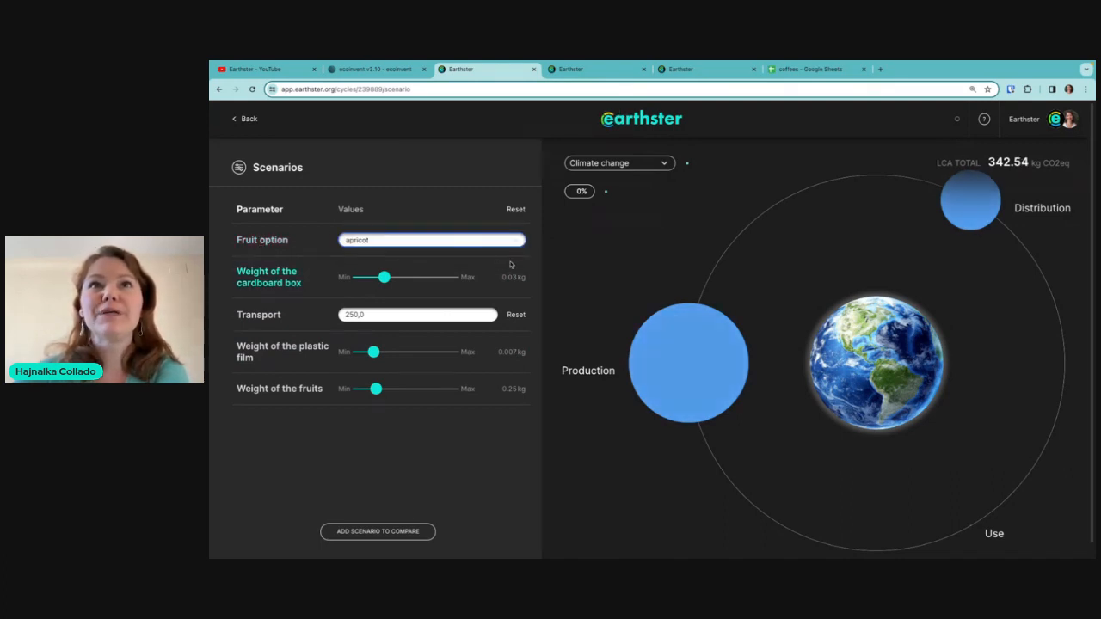
- Set the scenario's Transport parameter to 2500,0 and the weight of the plastic film to 0.02 kg
double_click(371, 313)
left_click(350, 313)
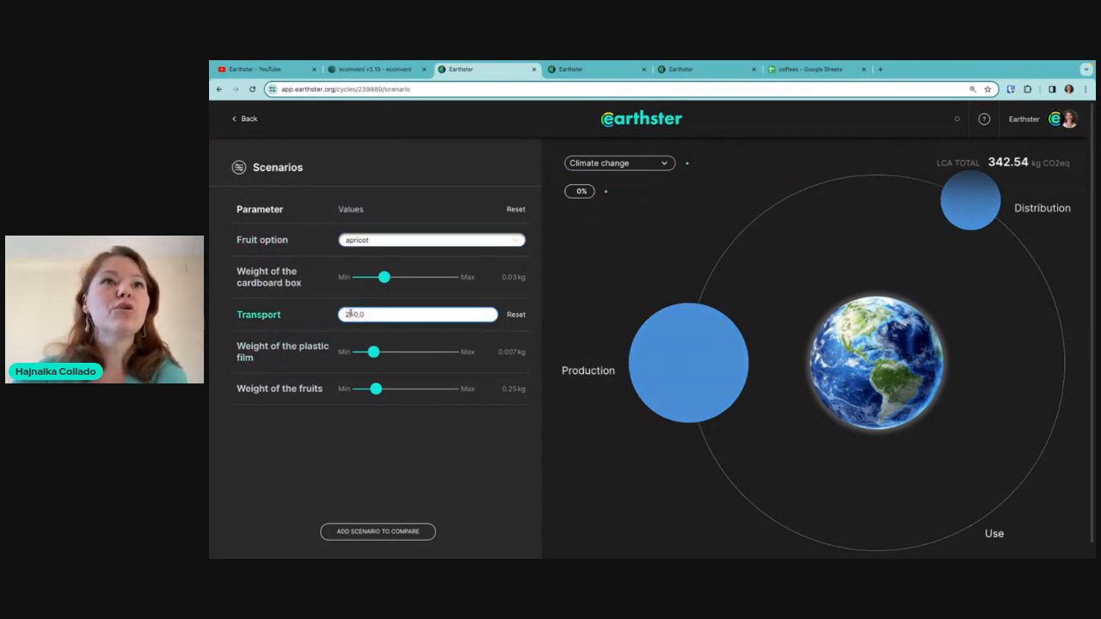
type("0")
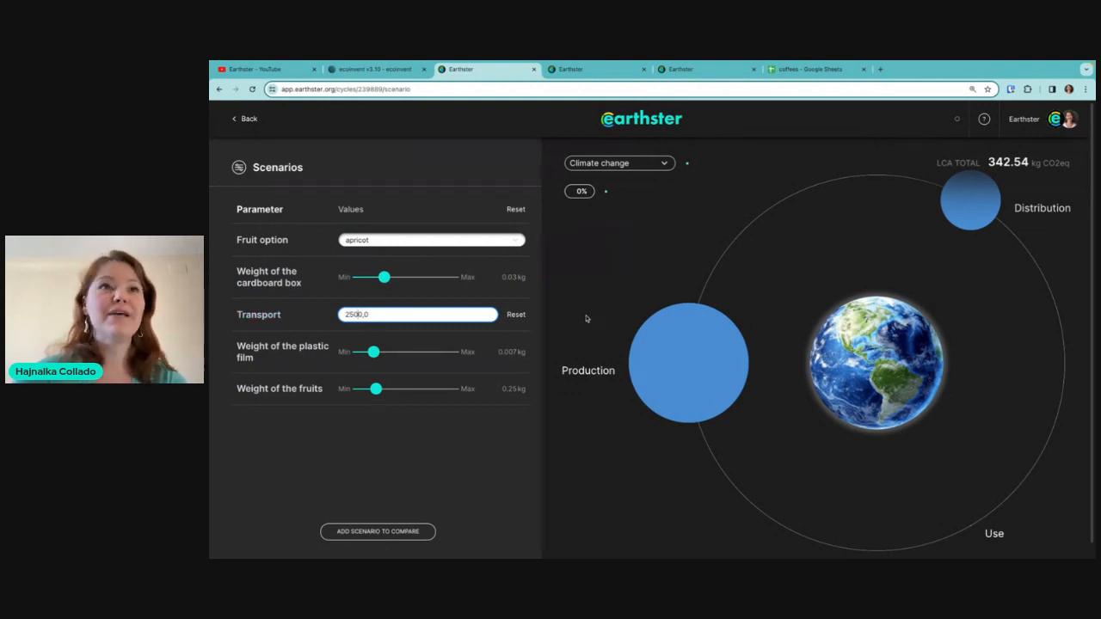
mouse_move(374, 353)
left_click_drag(373, 353, 394, 353)
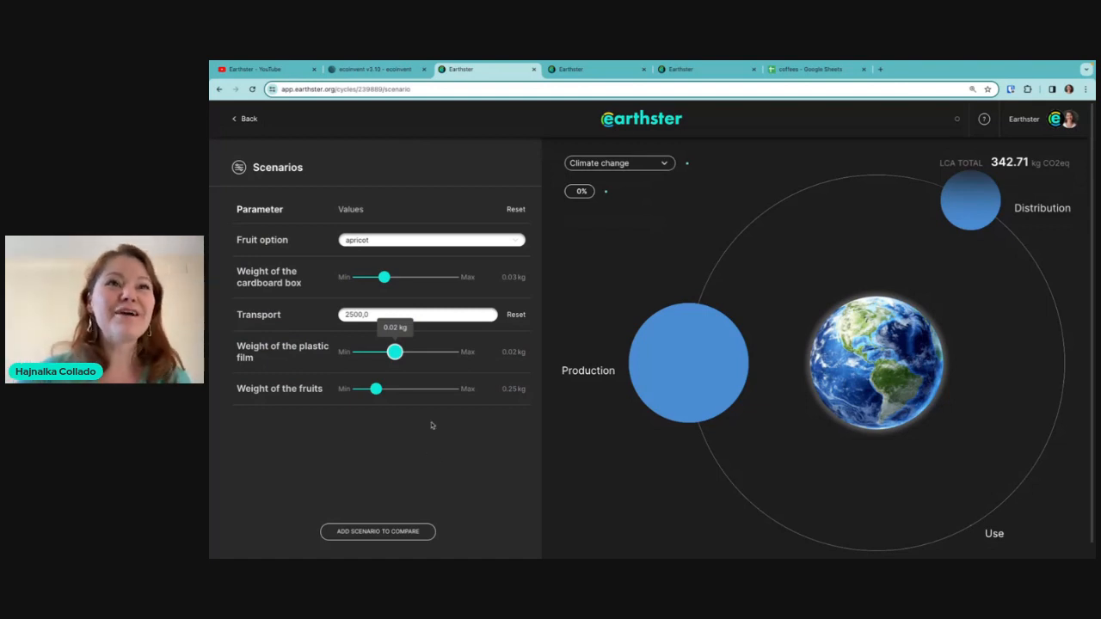
- Try to add the scenario for comparison and go back to the Packed Fruits cycle editor
left_click(371, 532)
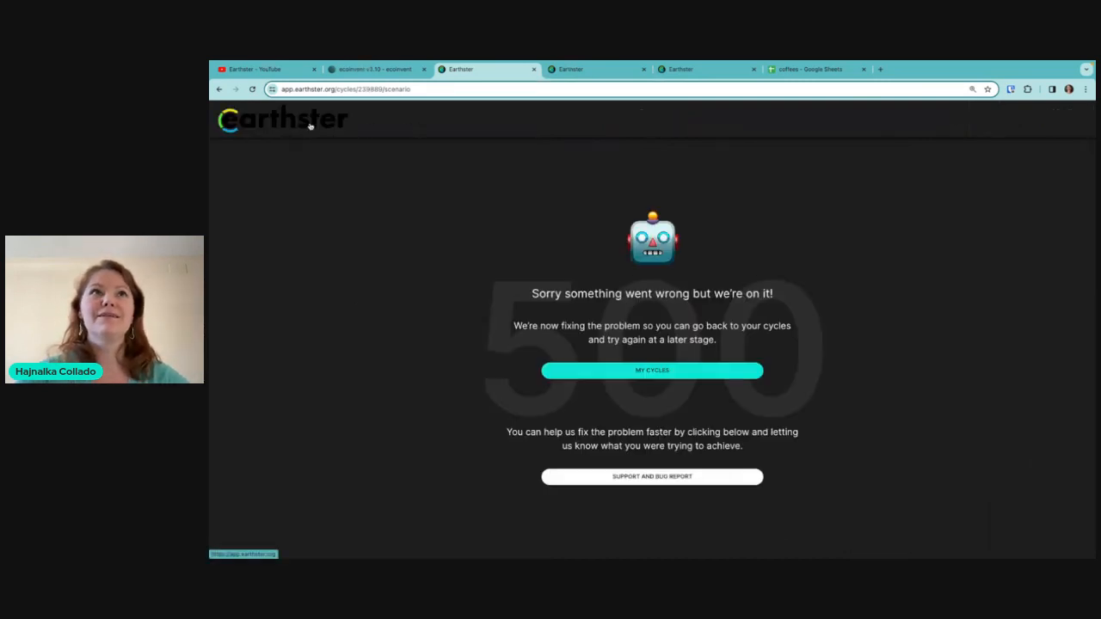
left_click(220, 89)
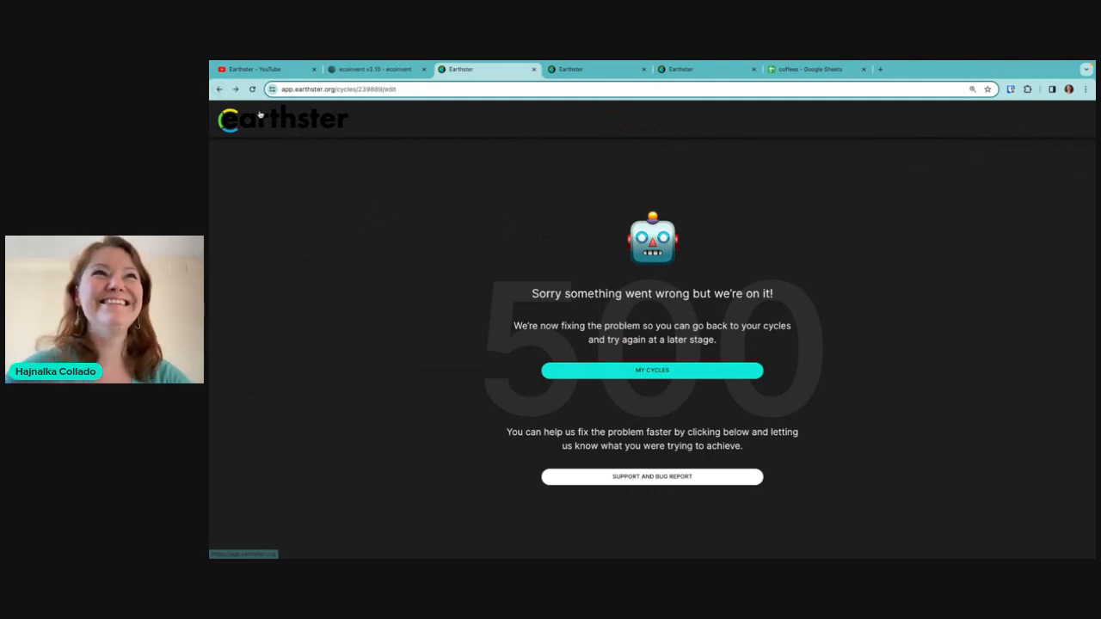
left_click(220, 89)
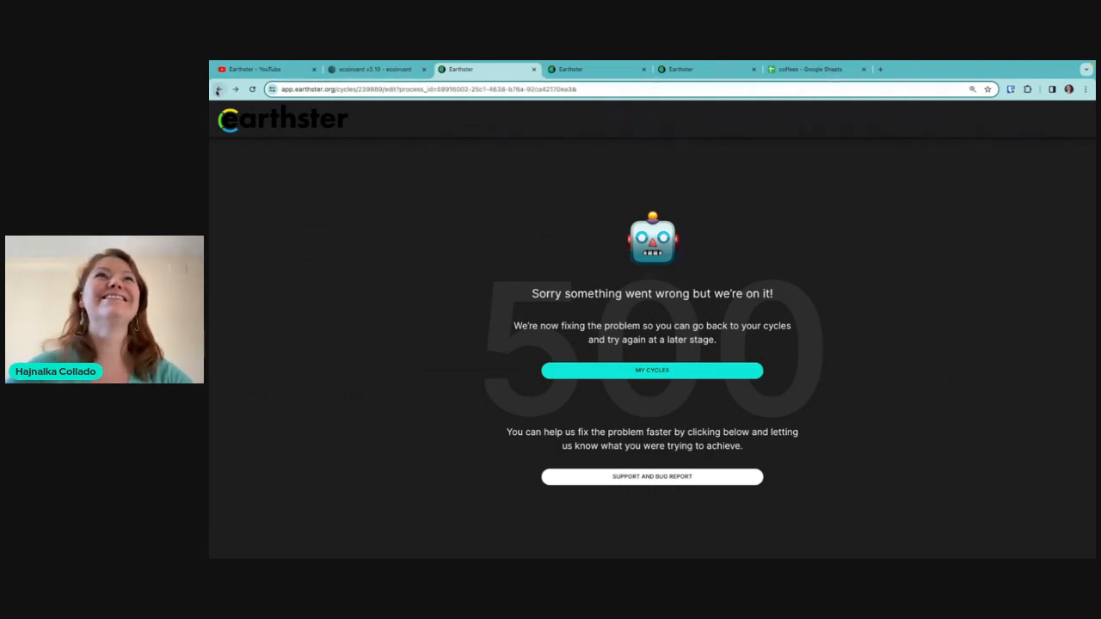
left_click(389, 90)
key("Return")
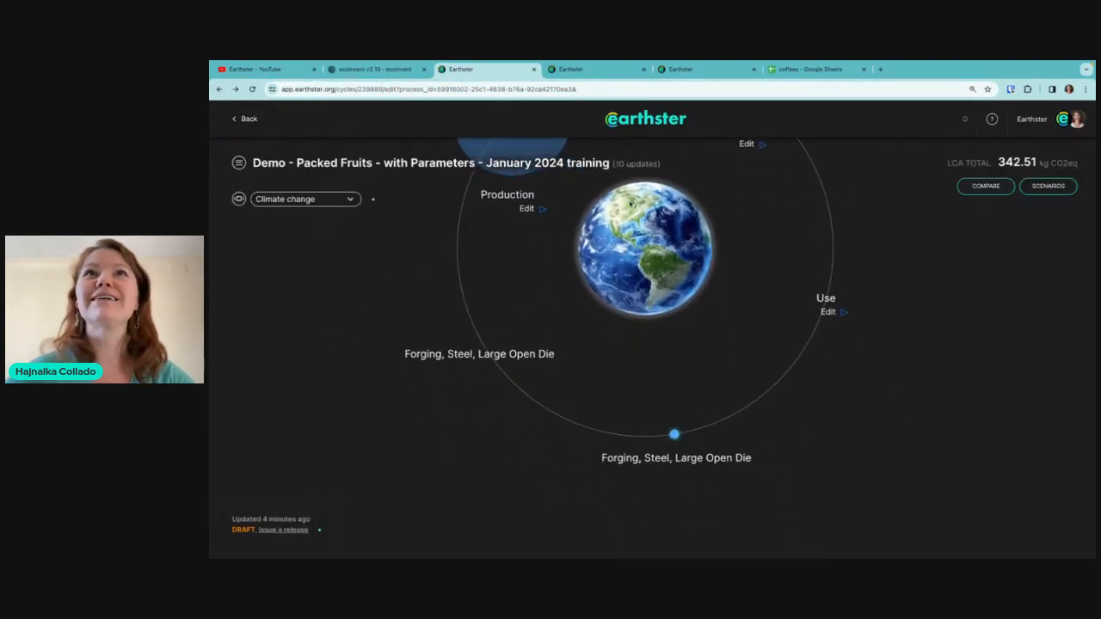
- Reset the diagram to the life cycle overview and return to the workspace's list of cycles
left_click(240, 199)
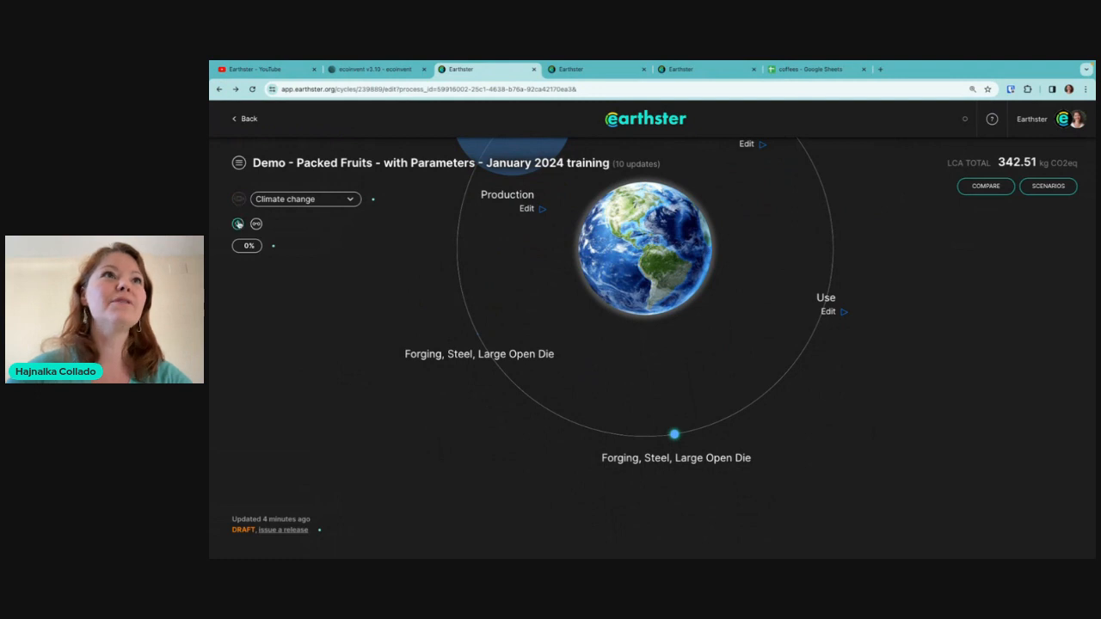
left_click(239, 225)
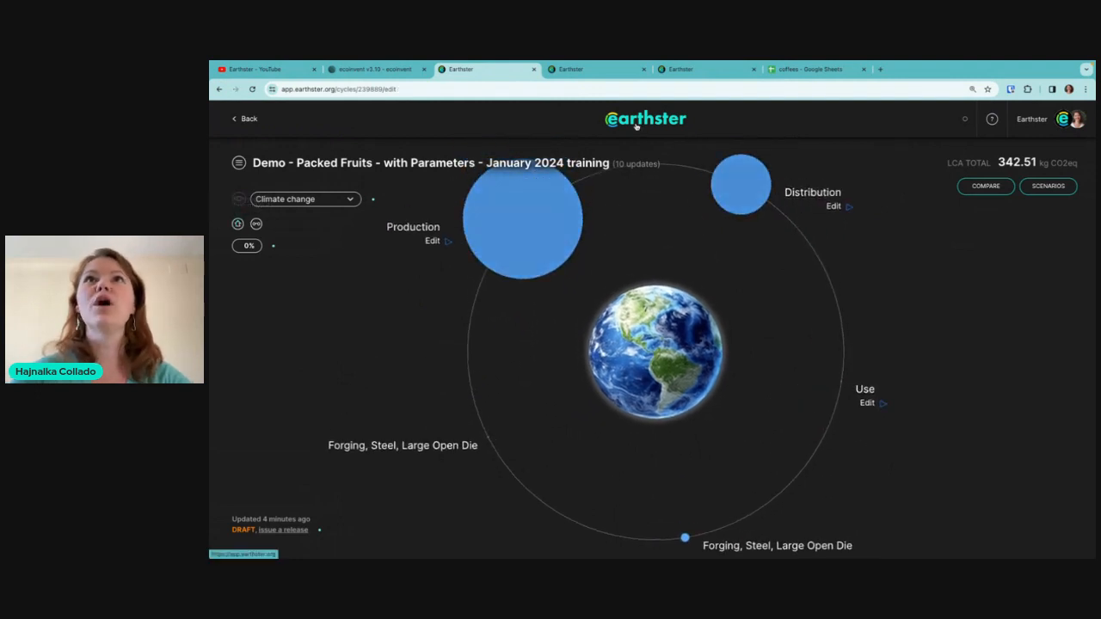
left_click(637, 126)
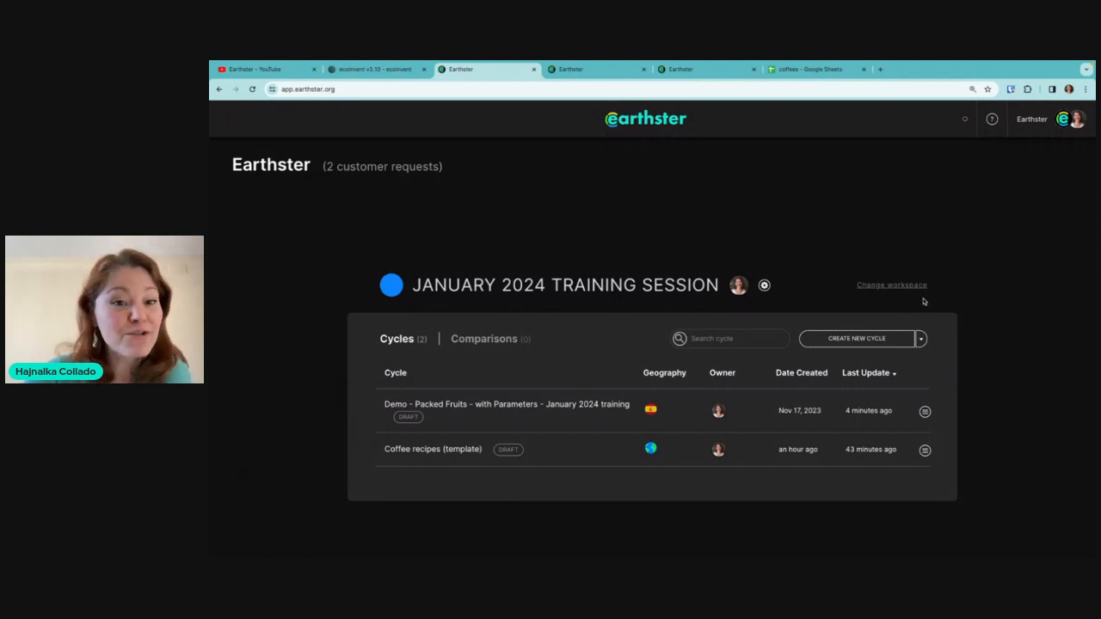
- Open the list for changing the workspace and look through the available workspaces
left_click(879, 287)
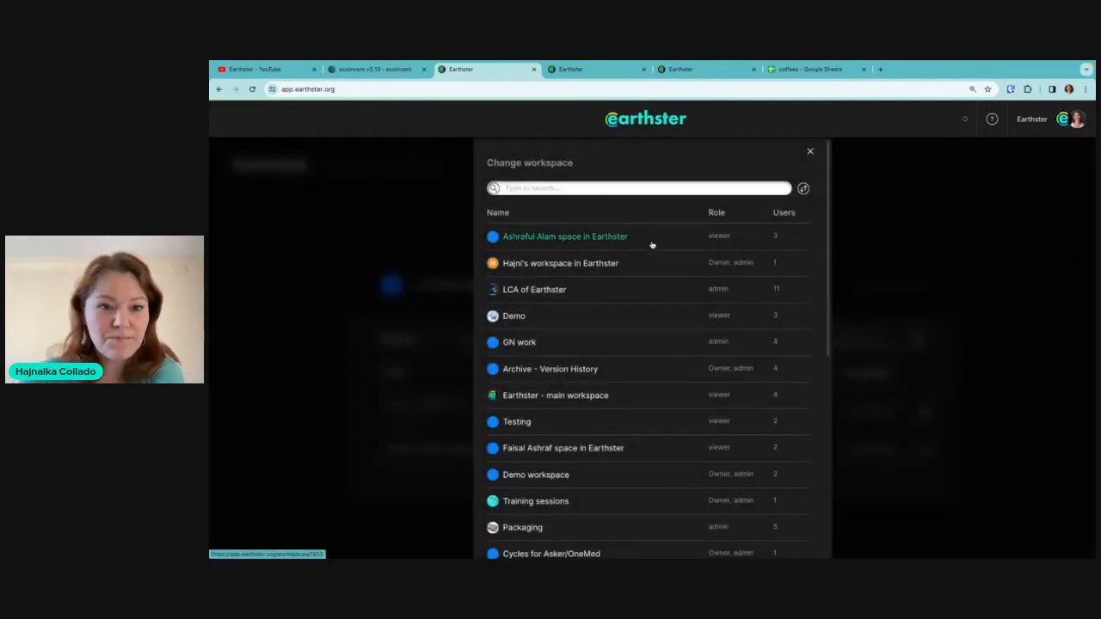
scroll(593, 344, "down", 2)
scroll(593, 343, "down", 4)
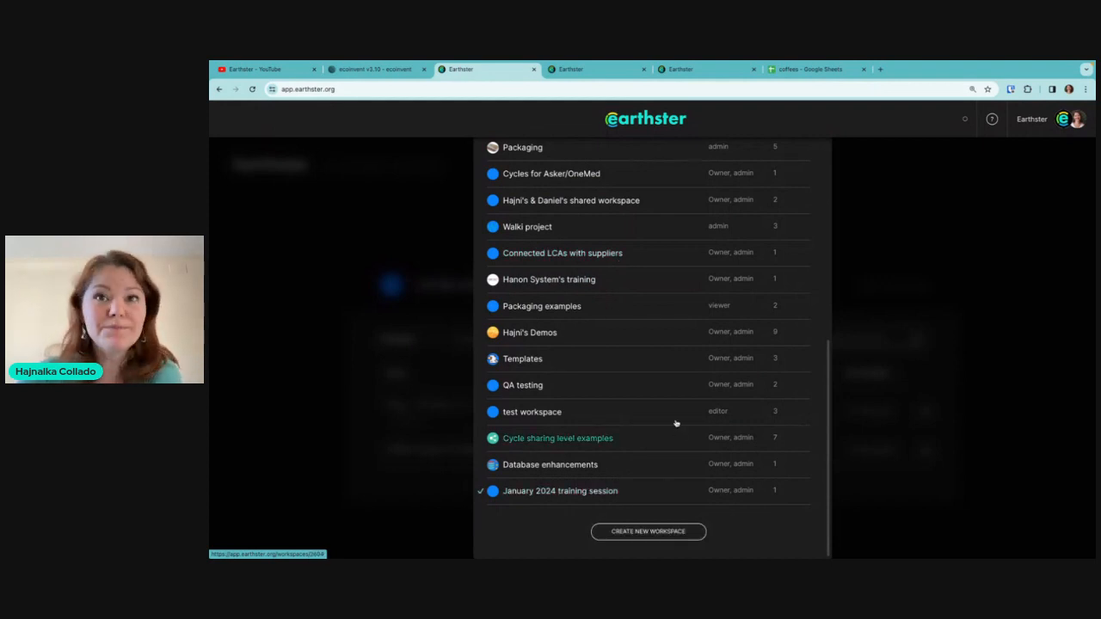
scroll(671, 412, "up", 10)
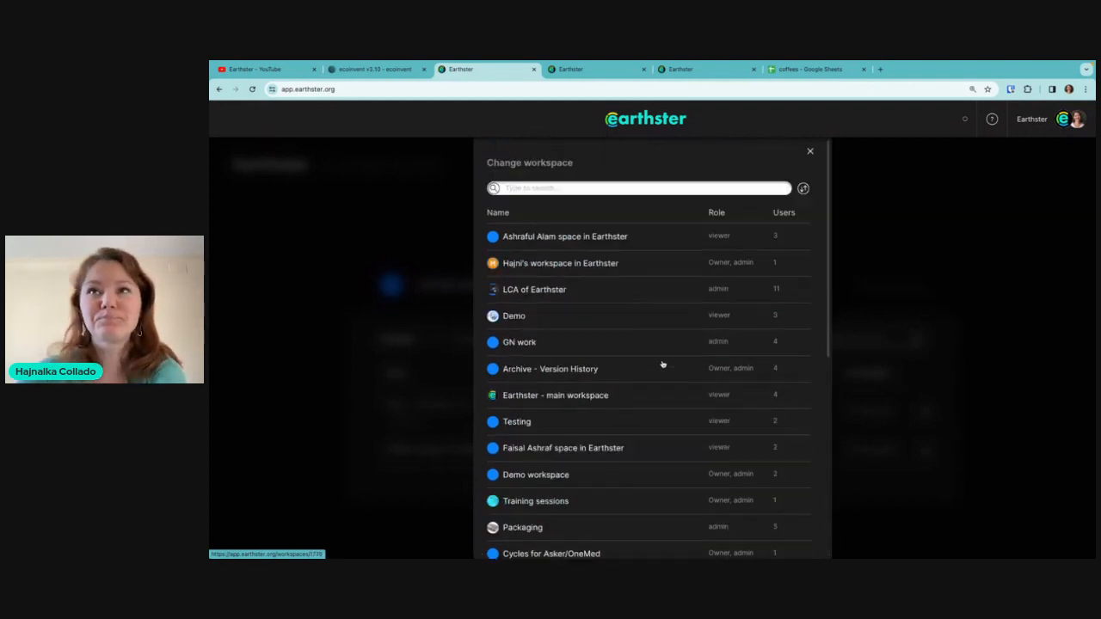
- Search the workspace list for "coff" and for "de", and clear the search again
left_click(589, 188)
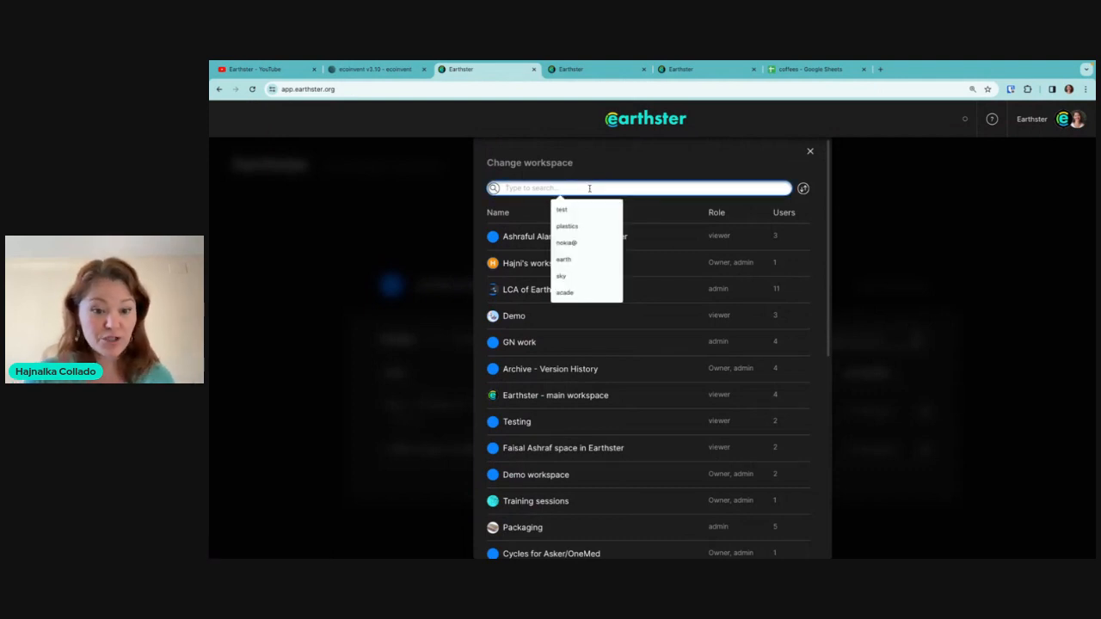
type("coff")
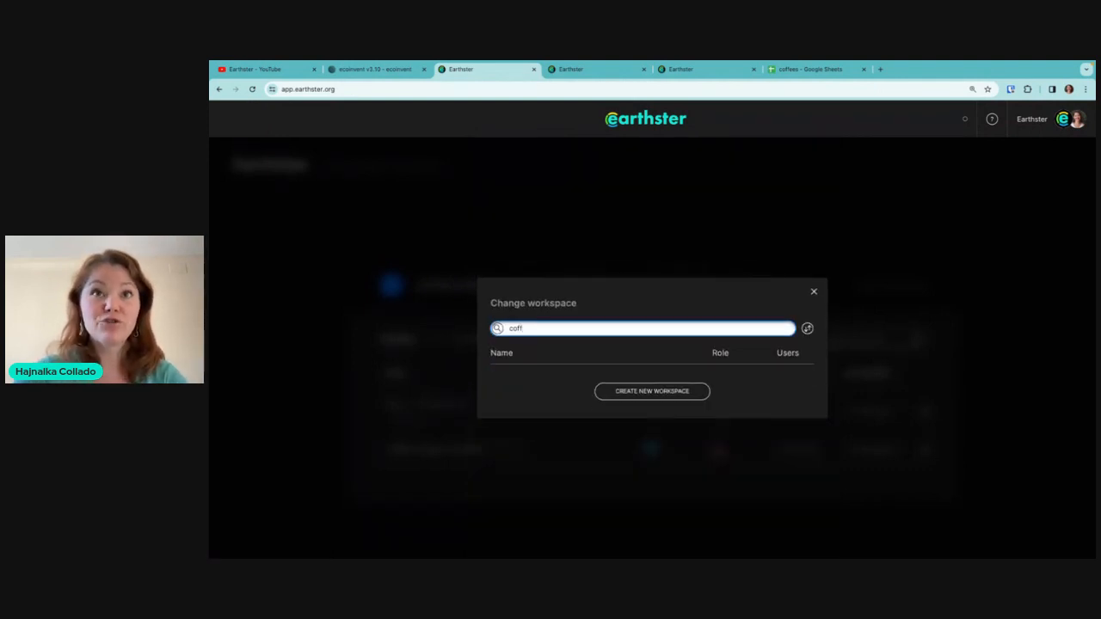
key("BackSpace")
key("BackSpace")
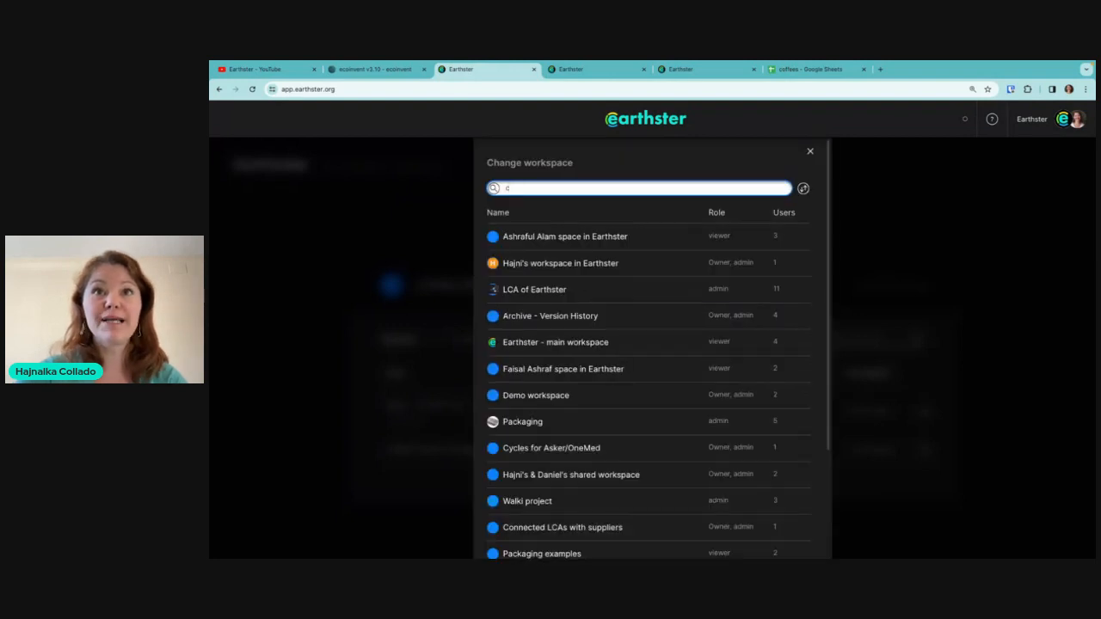
type("demo")
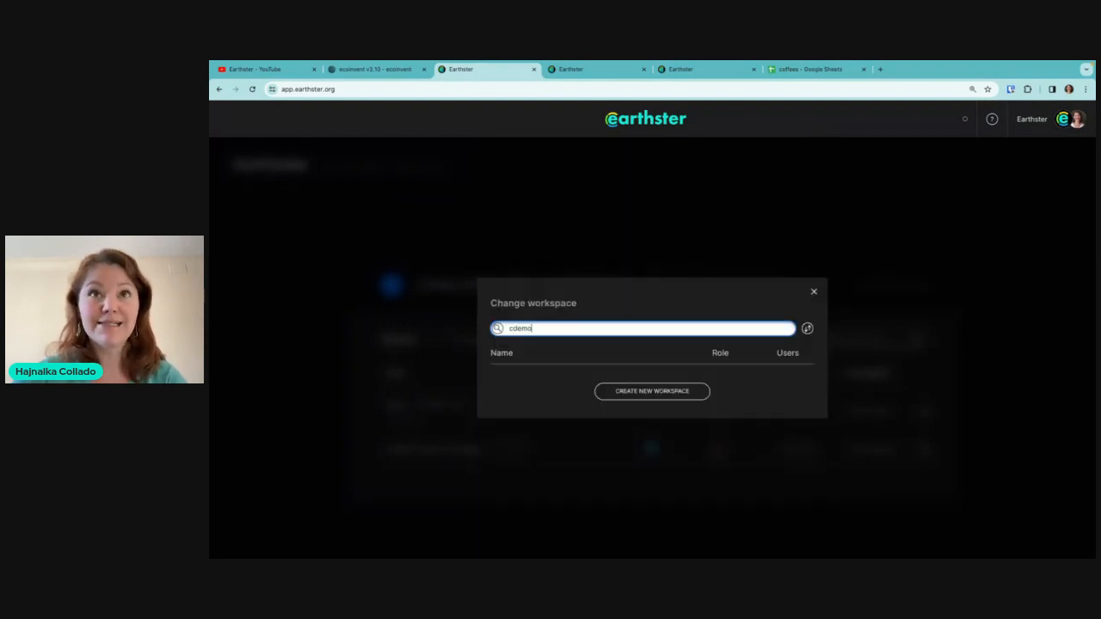
key("BackSpace")
key("BackSpace")
type("de")
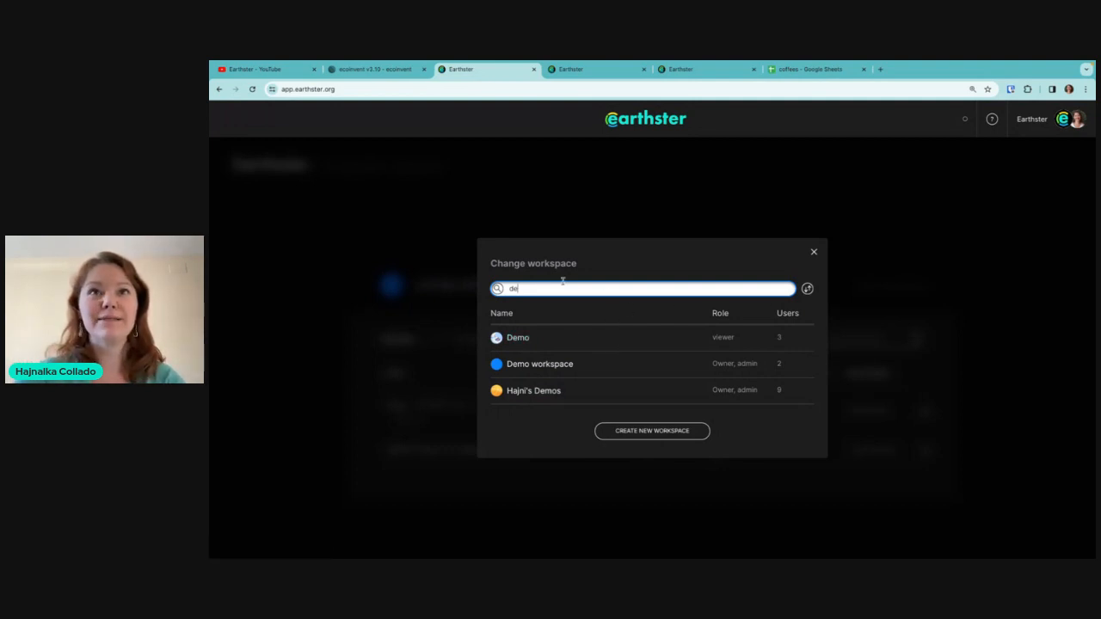
key("BackSpace")
key("BackSpace")
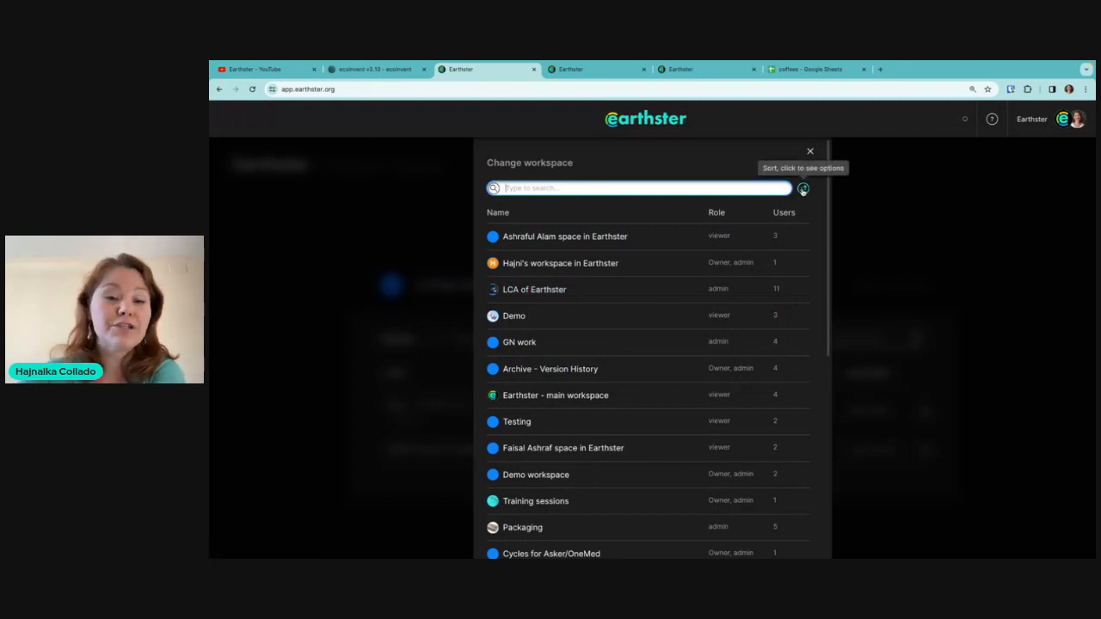
- Sort the workspaces by role and look through the sorted list
left_click(803, 190)
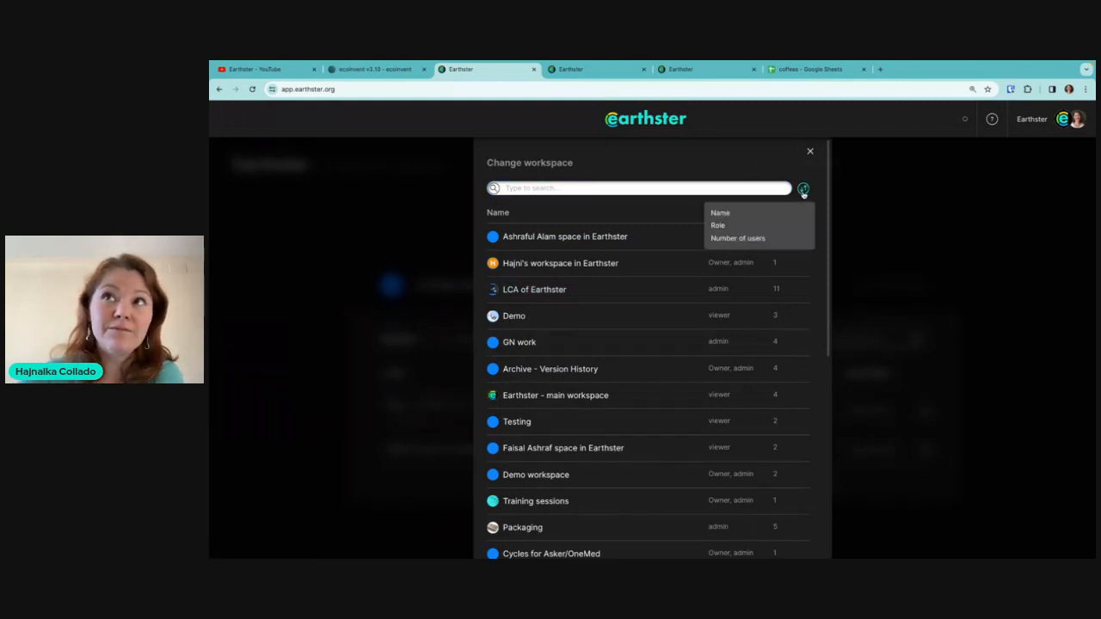
left_click(719, 226)
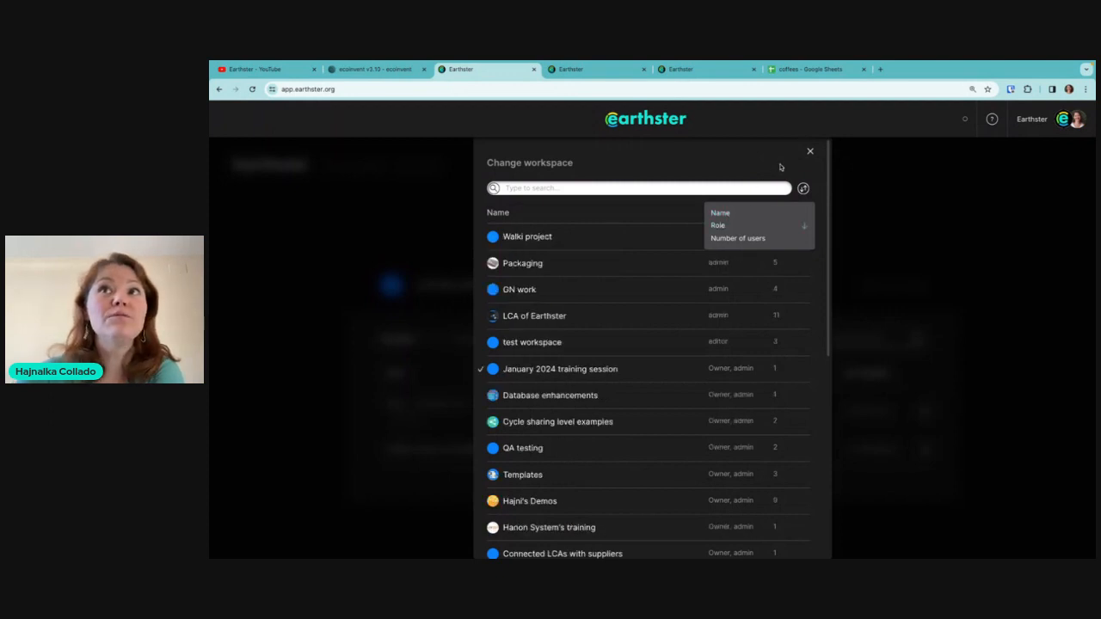
left_click(780, 168)
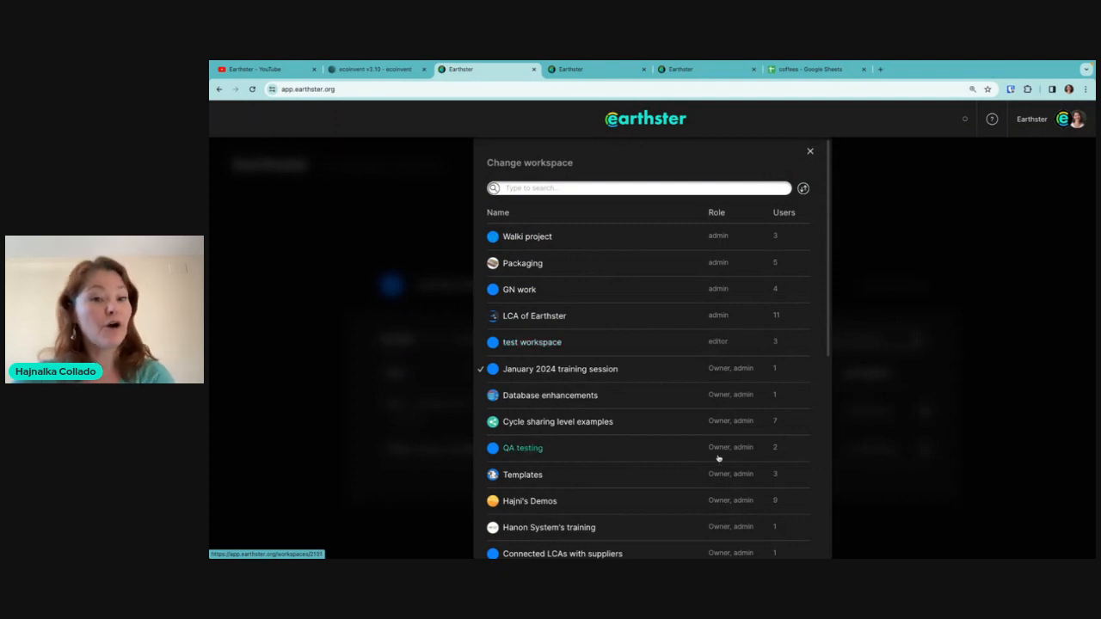
scroll(718, 457, "down", 5)
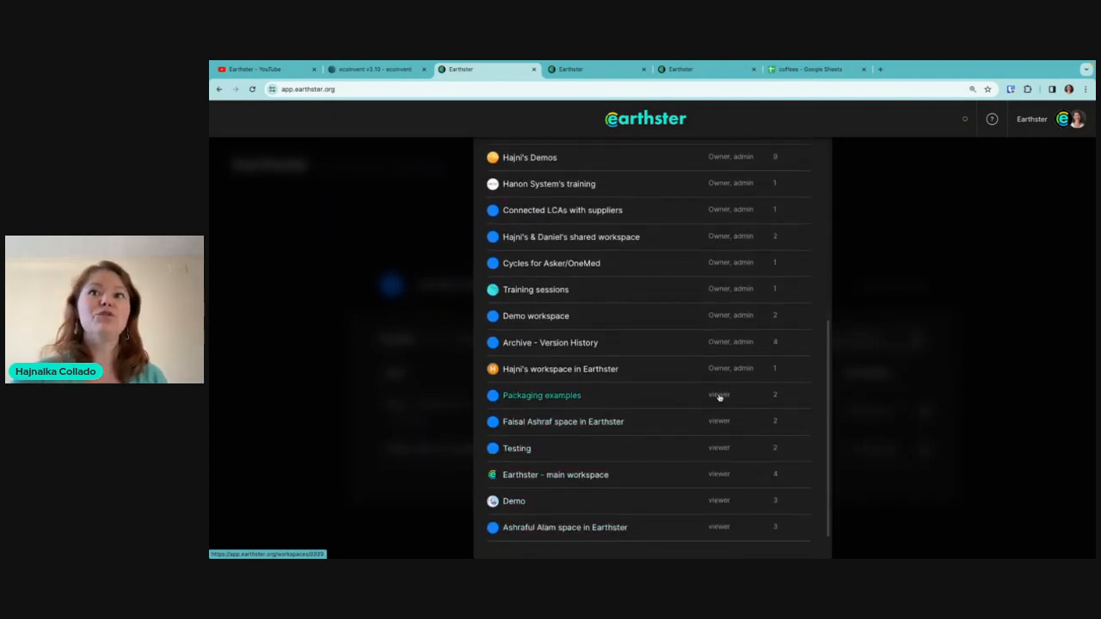
scroll(718, 397, "up", 5)
- Sort the workspaces by number of users and switch to the personal demos workspace
left_click(802, 188)
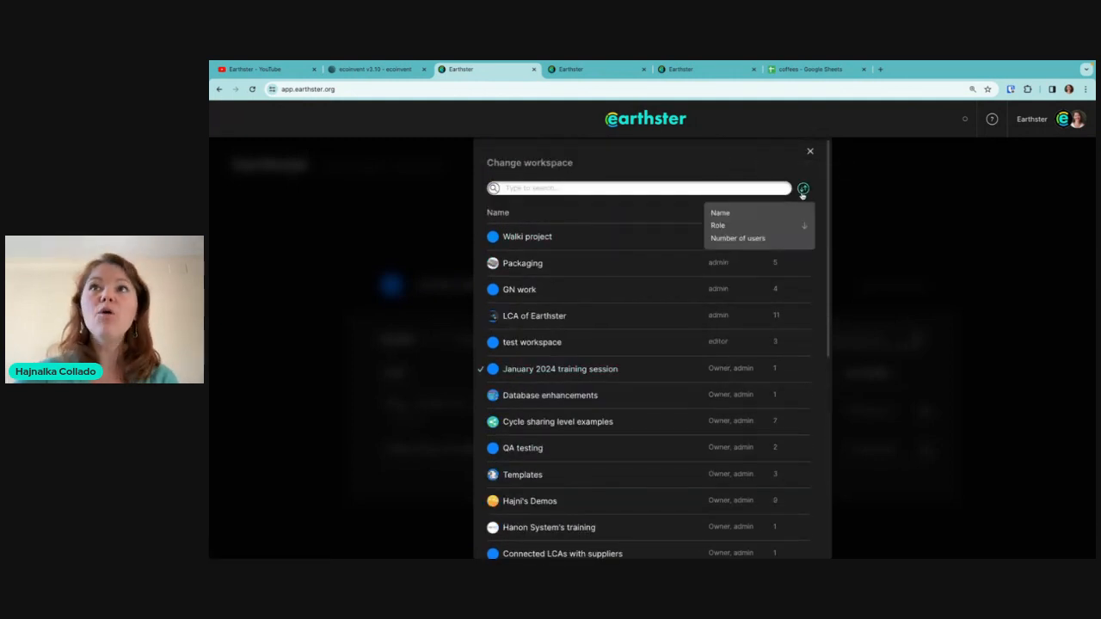
left_click(733, 240)
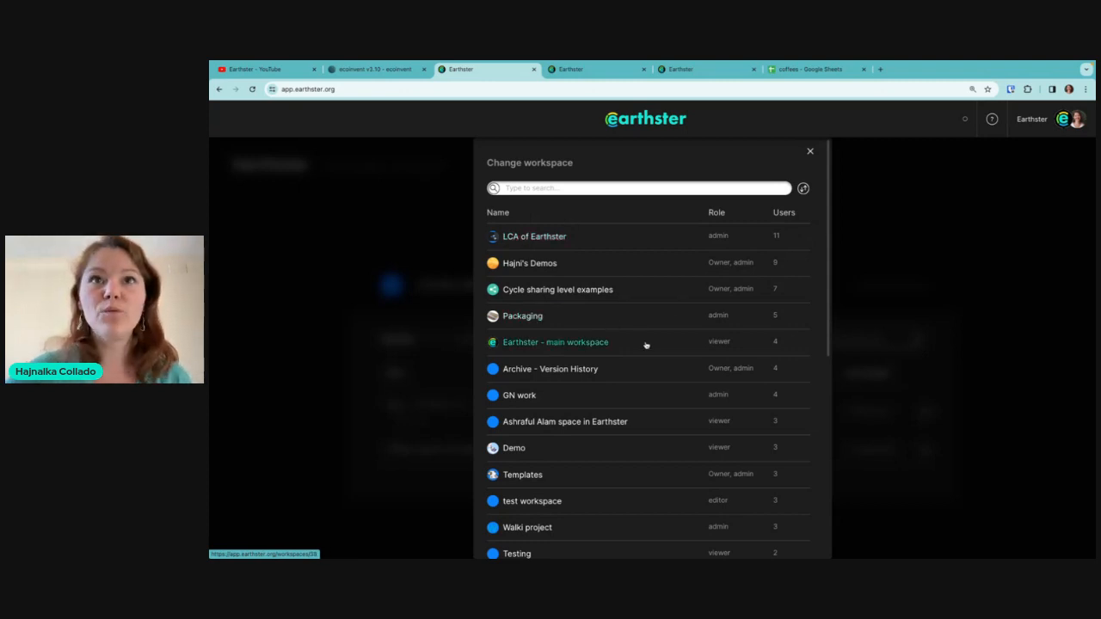
scroll(642, 267, "down", 5)
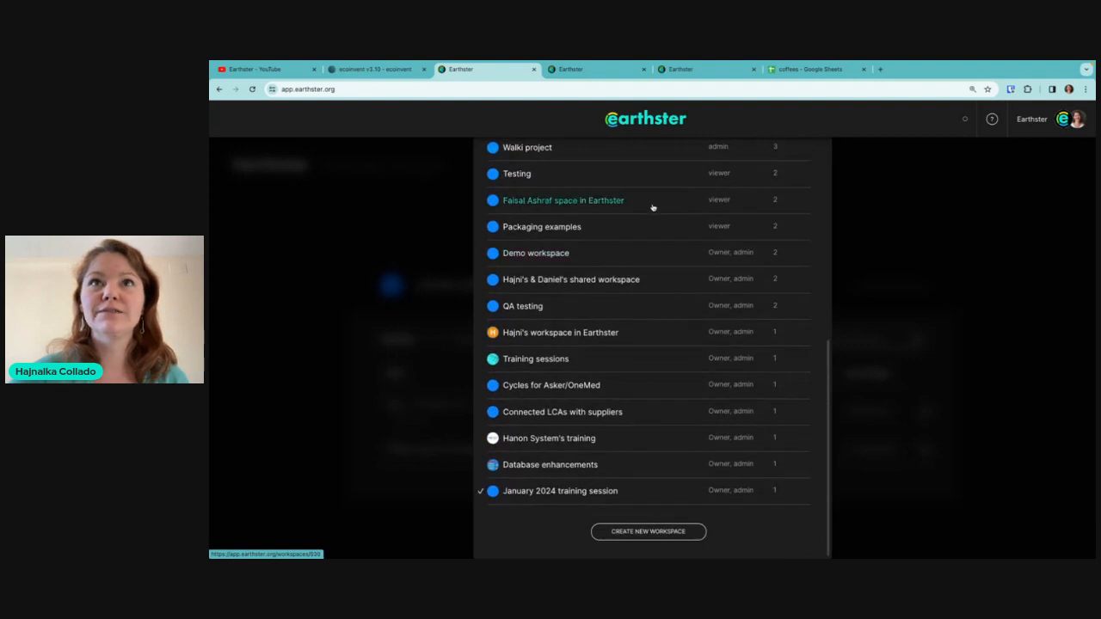
scroll(653, 207, "up", 5)
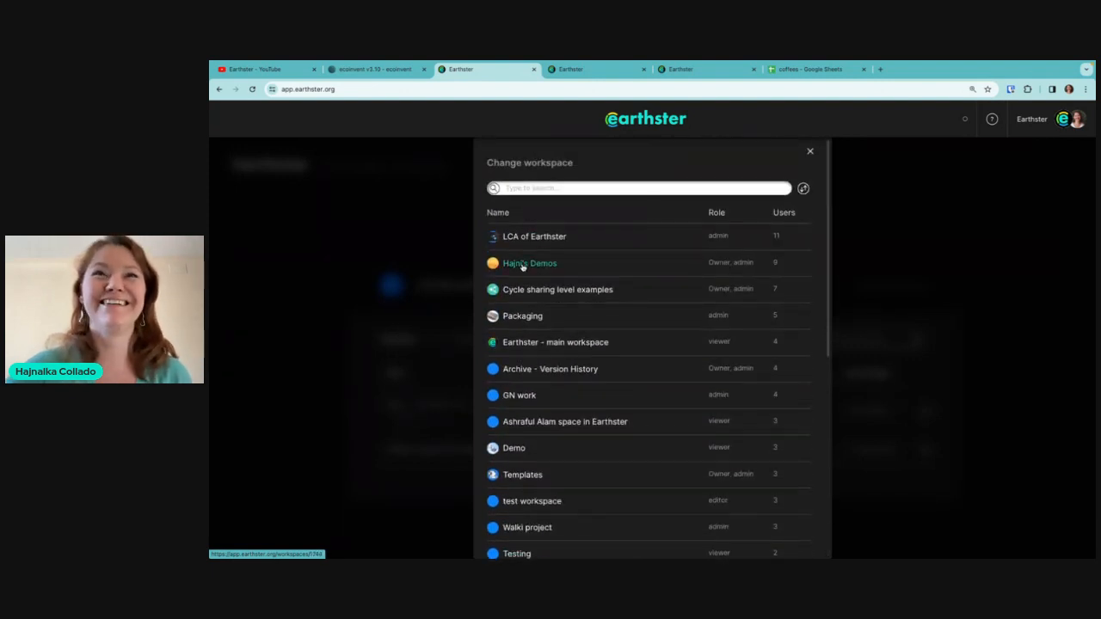
left_click(522, 265)
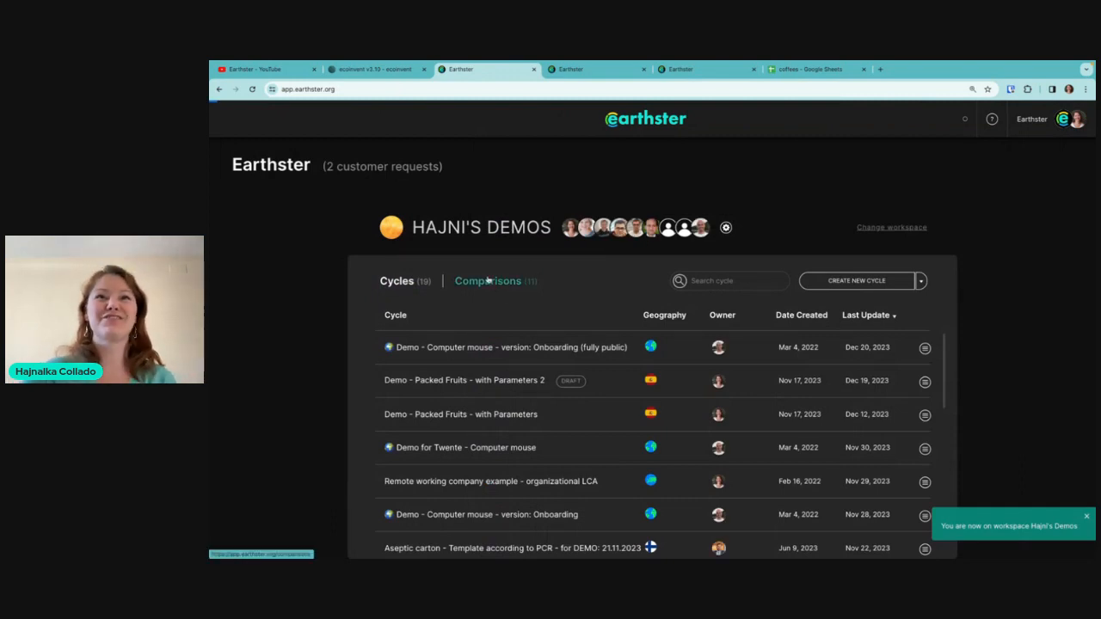
- Open the comparison Demo - Packed Fruits - with Parameters (copy) - Scenarios 1 and display the cycles compared in its settings
left_click(487, 278)
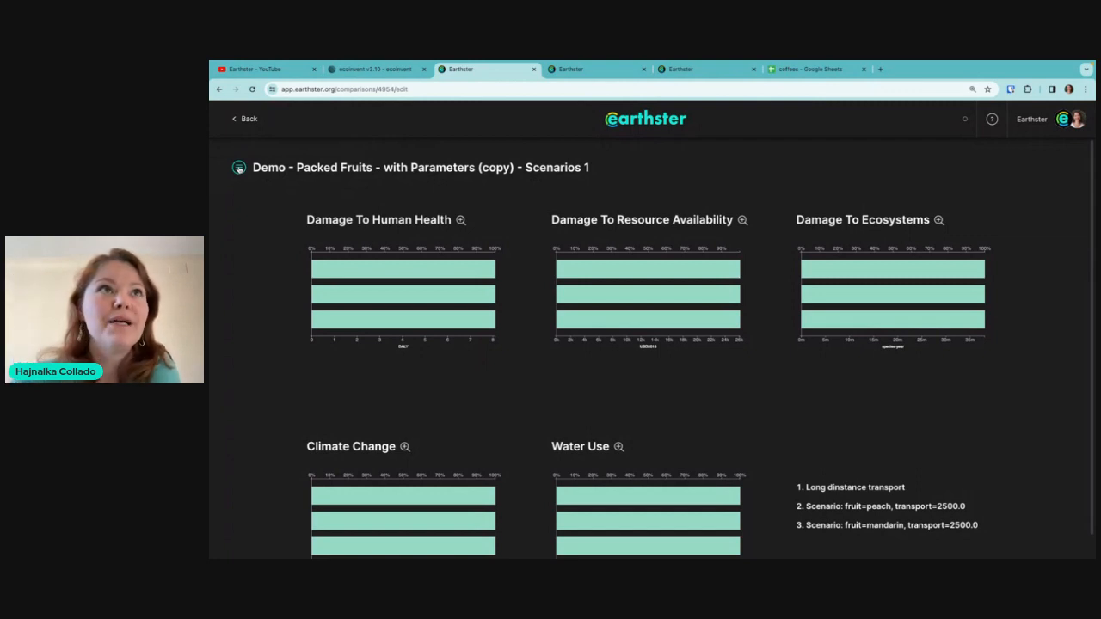
left_click(239, 168)
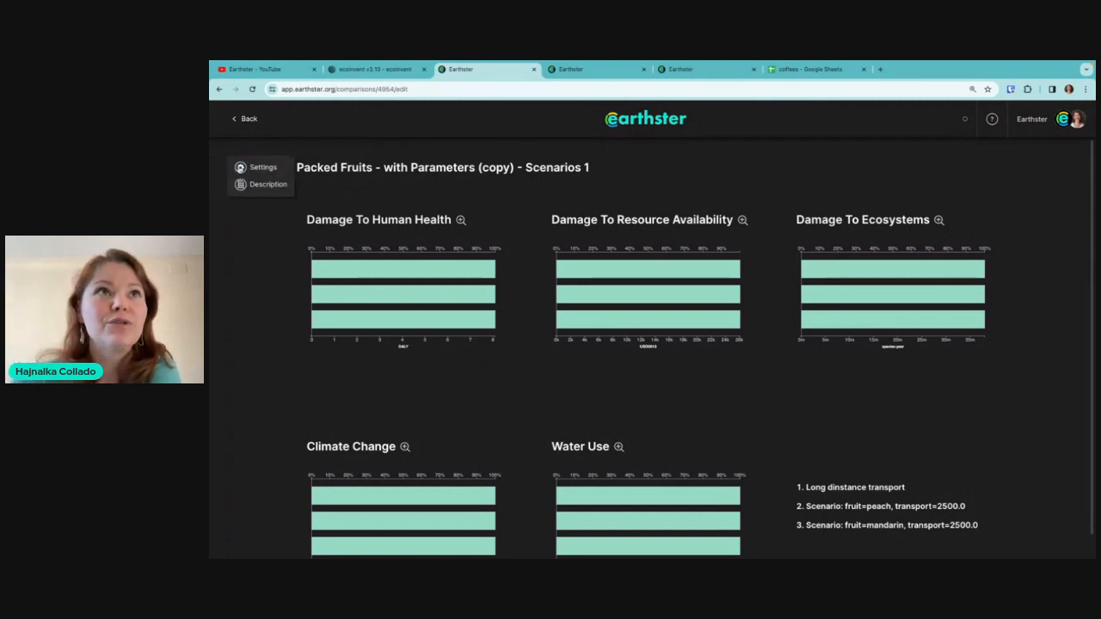
left_click(257, 171)
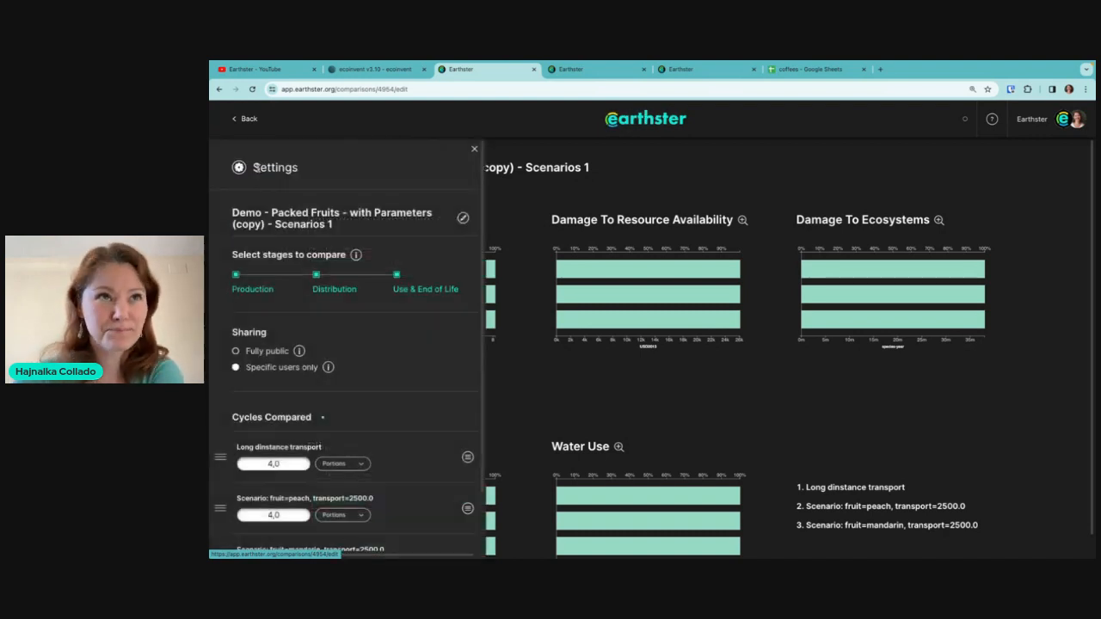
scroll(345, 405, "down", 1)
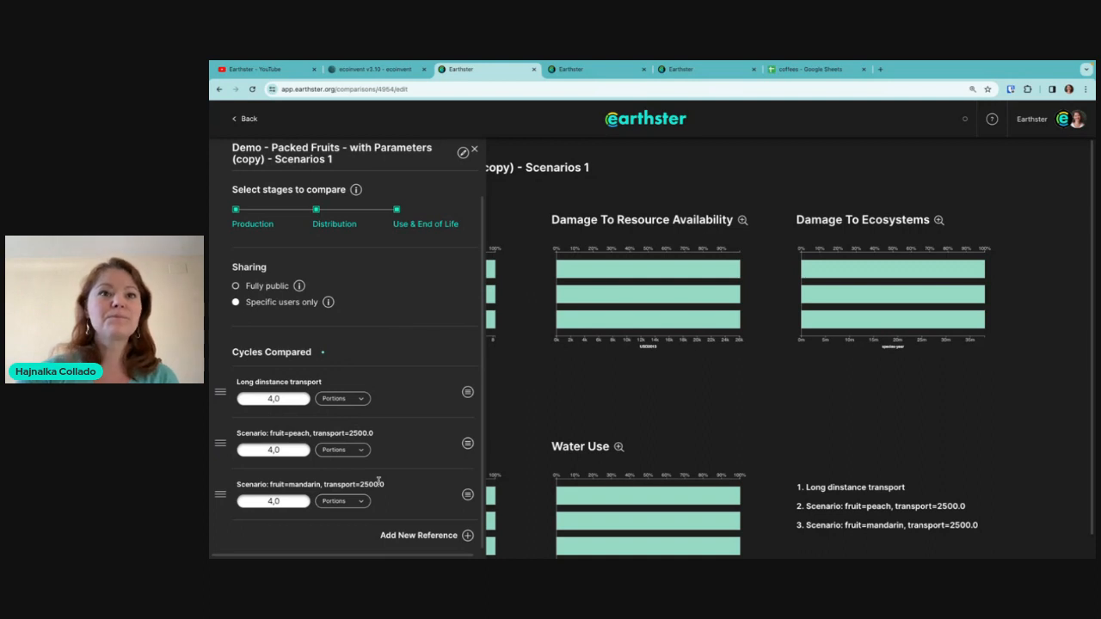
- Add the global market for apricot and the peach production from Italy to the comparison as new references
left_click(430, 536)
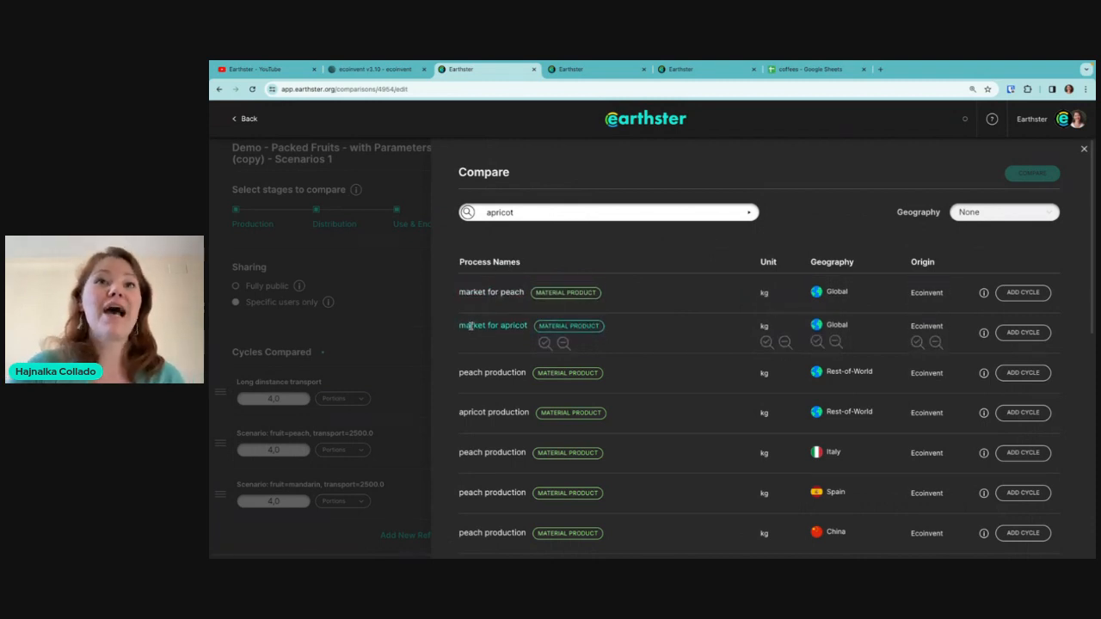
left_click(1025, 333)
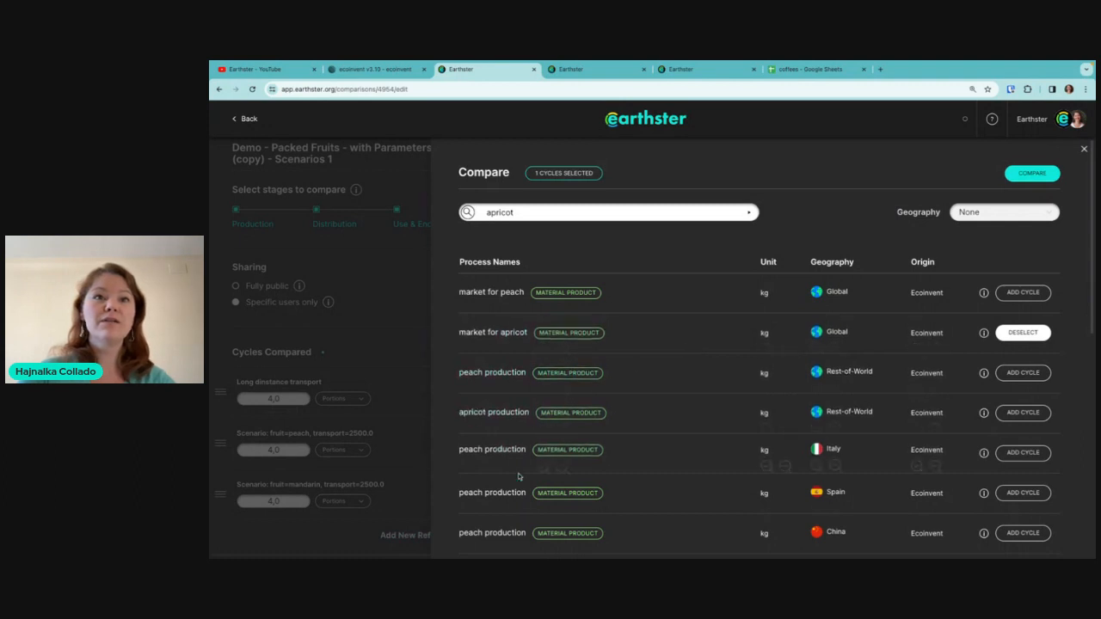
left_click(1022, 452)
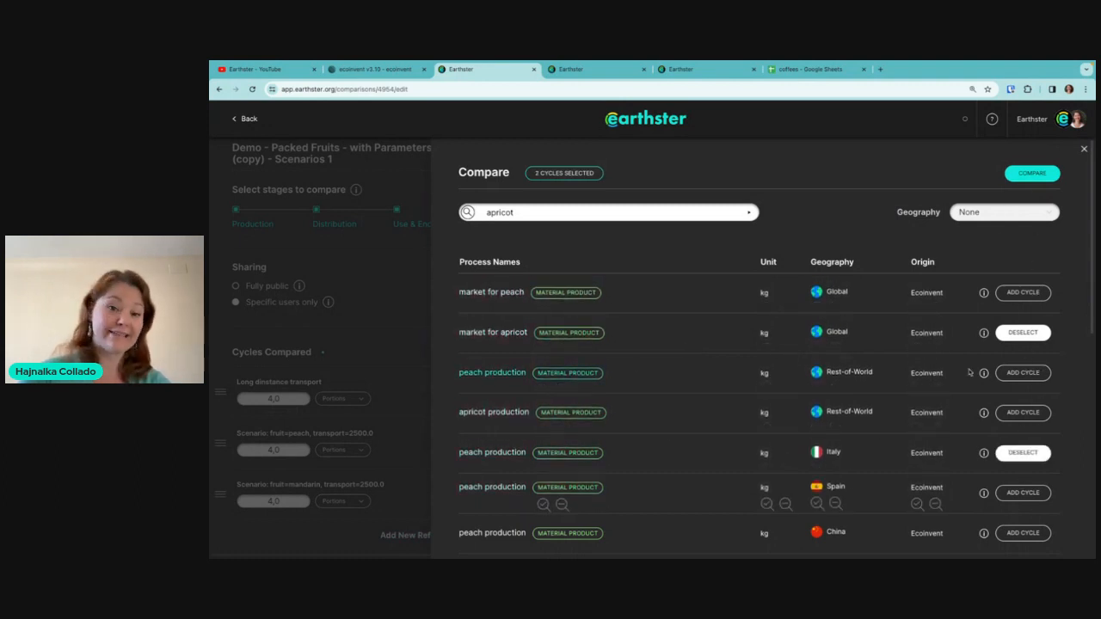
left_click(1030, 175)
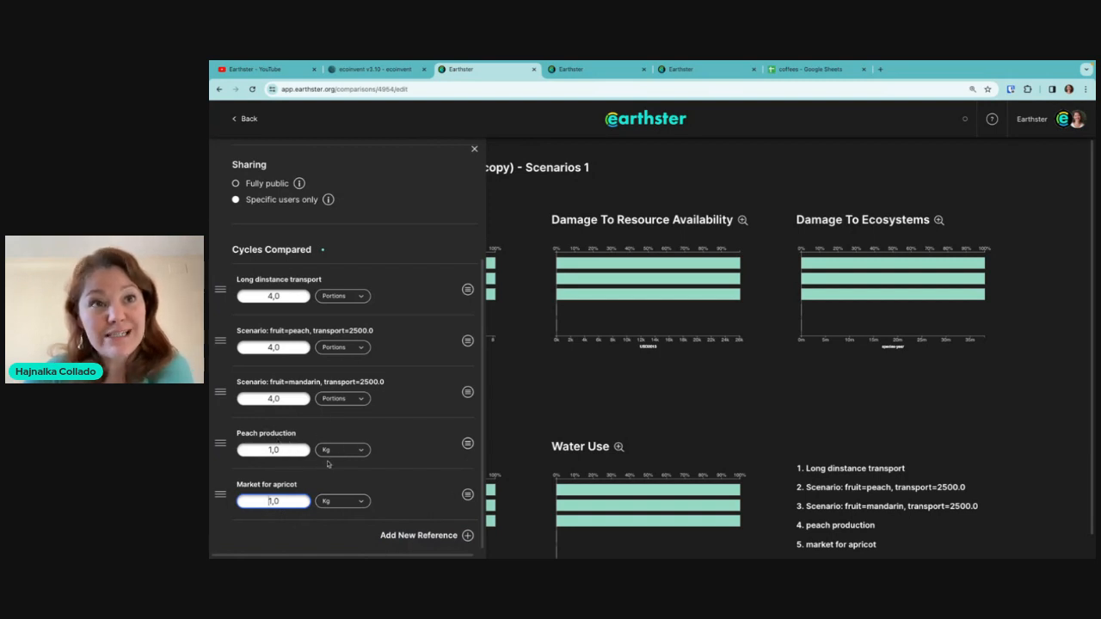
- Set the unit of the long distance transport cycle to Pack and close the comparison's settings
left_click(349, 296)
left_click(334, 287)
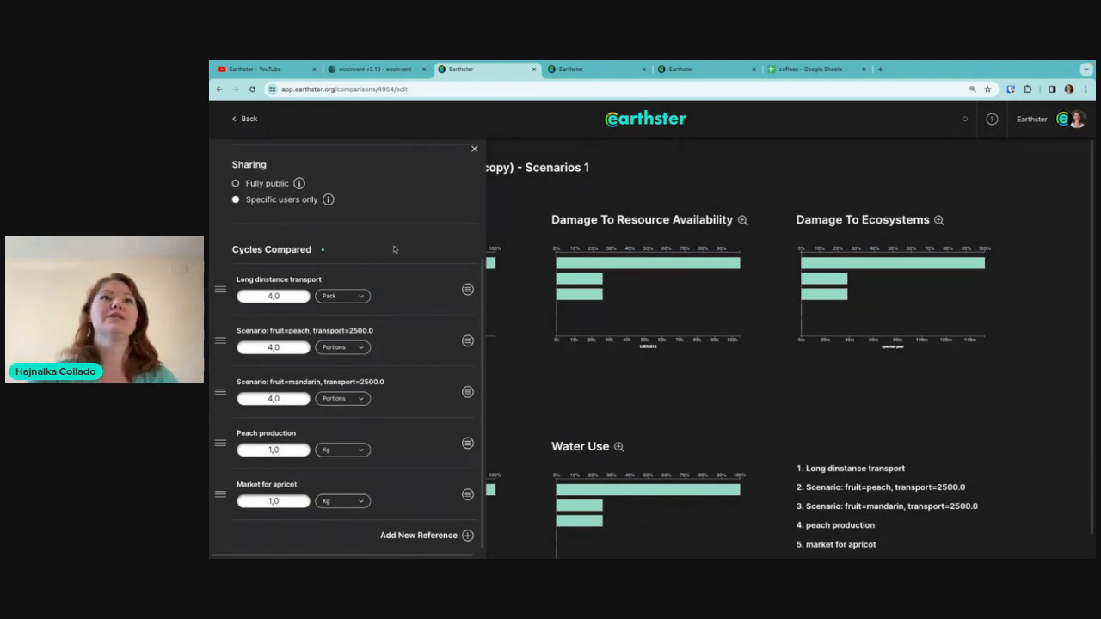
left_click(473, 149)
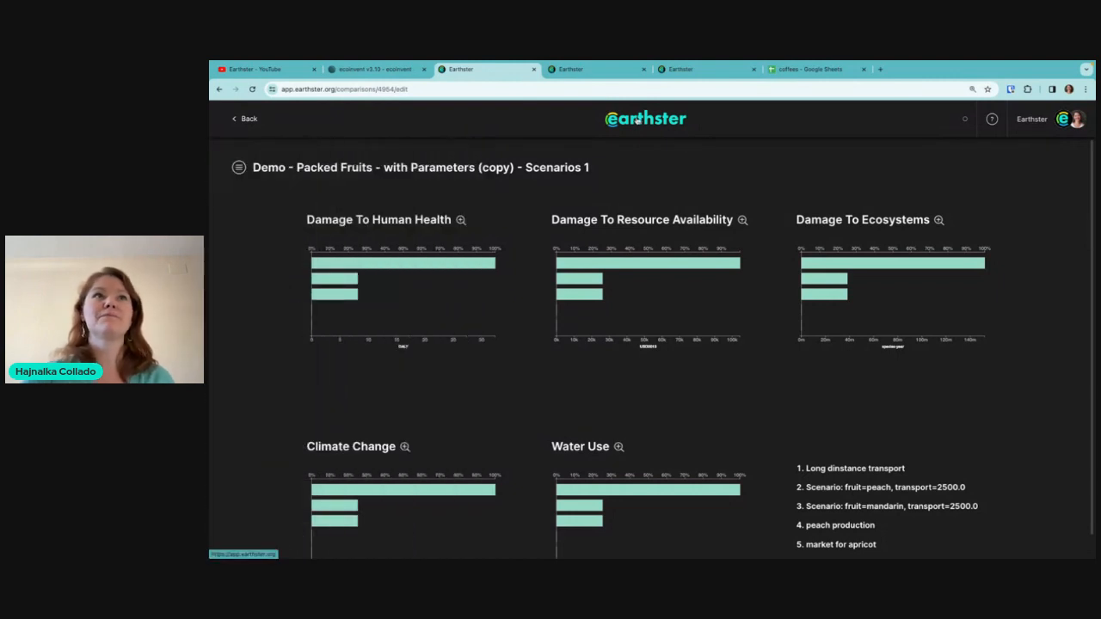
- Return to the list of comparisons and switch to the January 2024 training session workspace
left_click(250, 131)
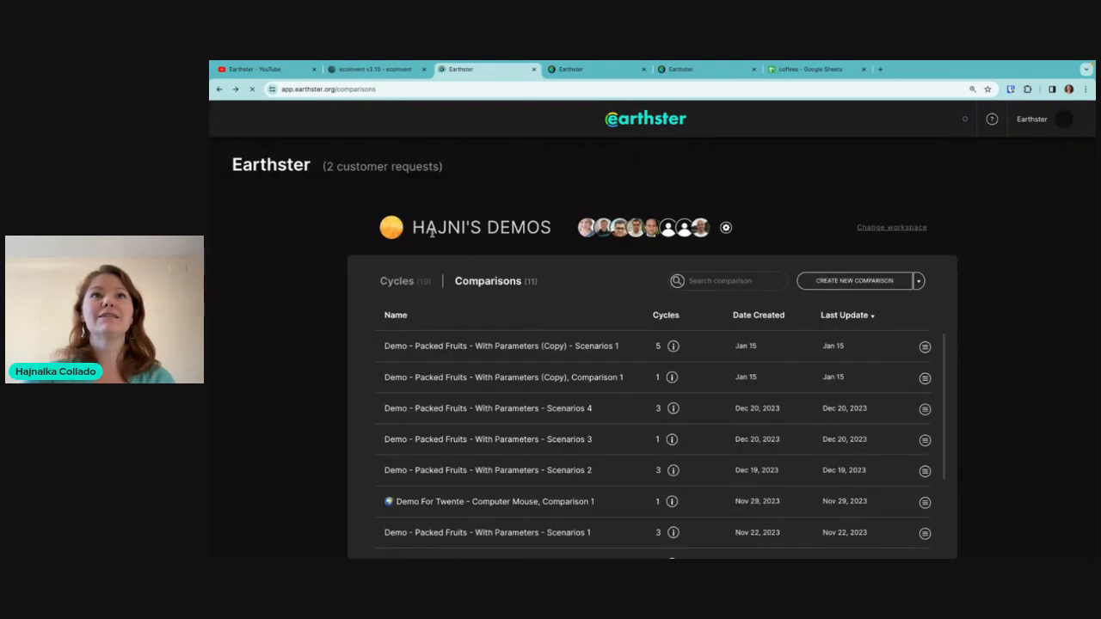
left_click(897, 228)
scroll(607, 413, "down", 5)
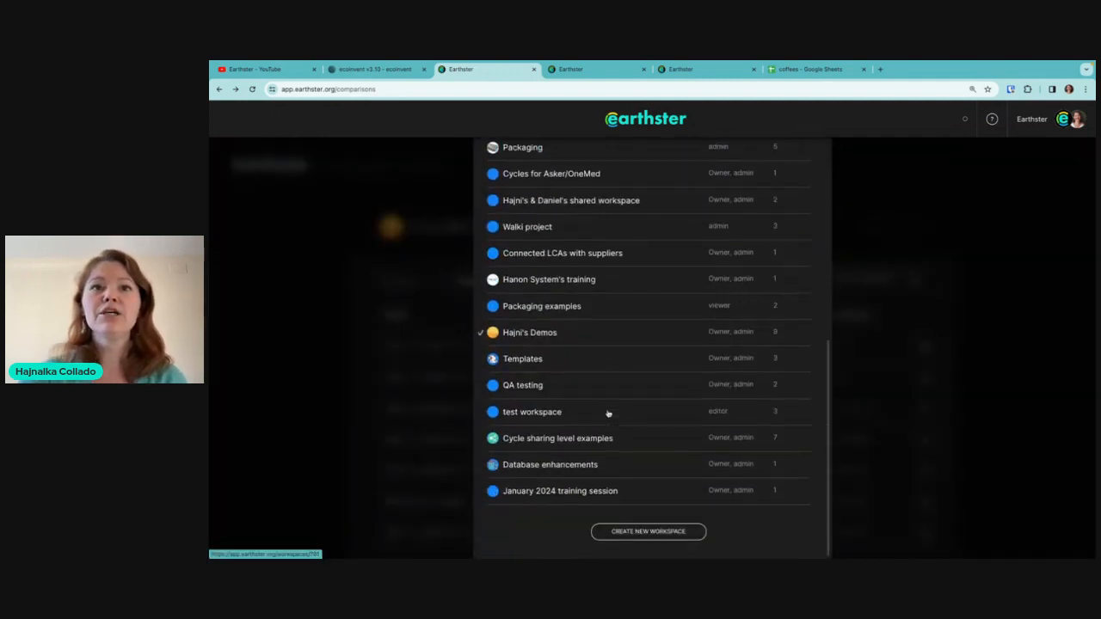
left_click(541, 491)
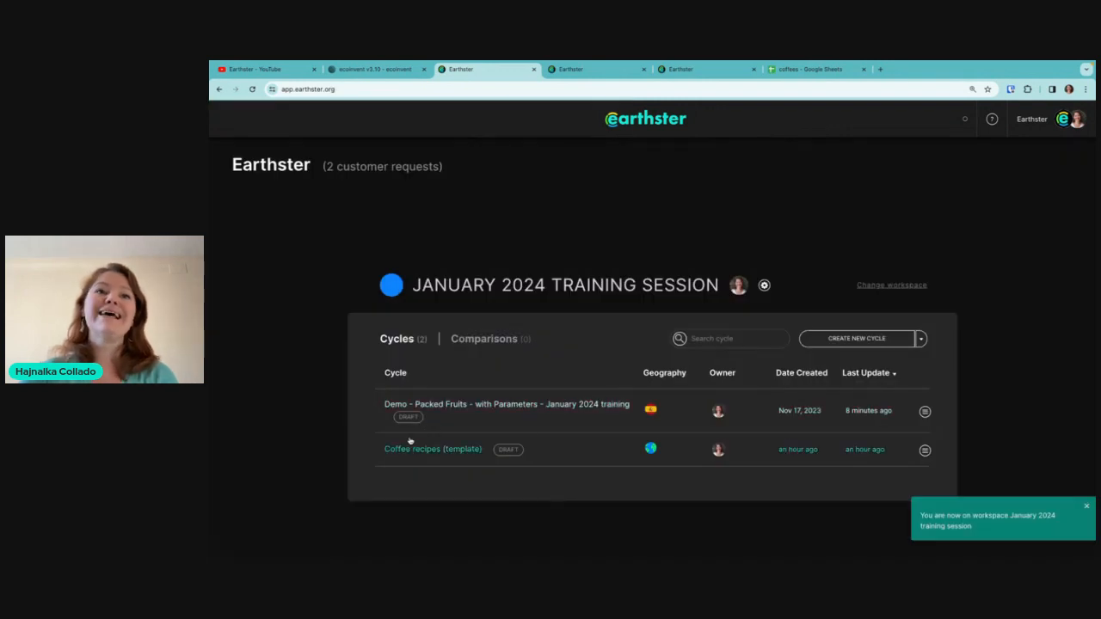
- Open the cycle Demo - Packed Fruits - with Parameters - January 2024 training and display its scale settings
left_click(437, 408)
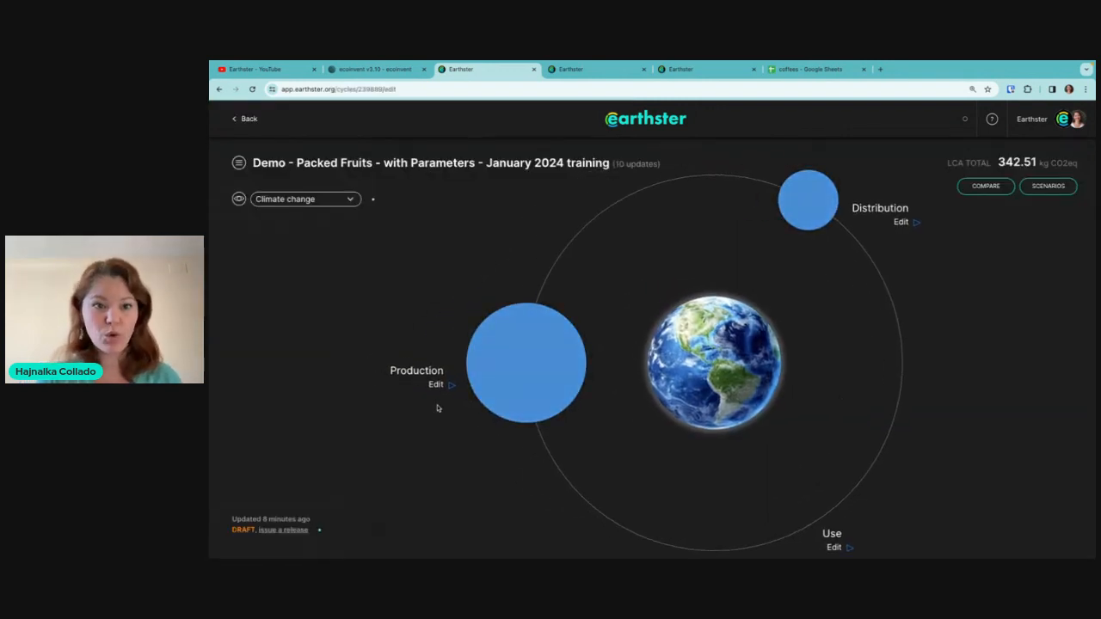
left_click(239, 164)
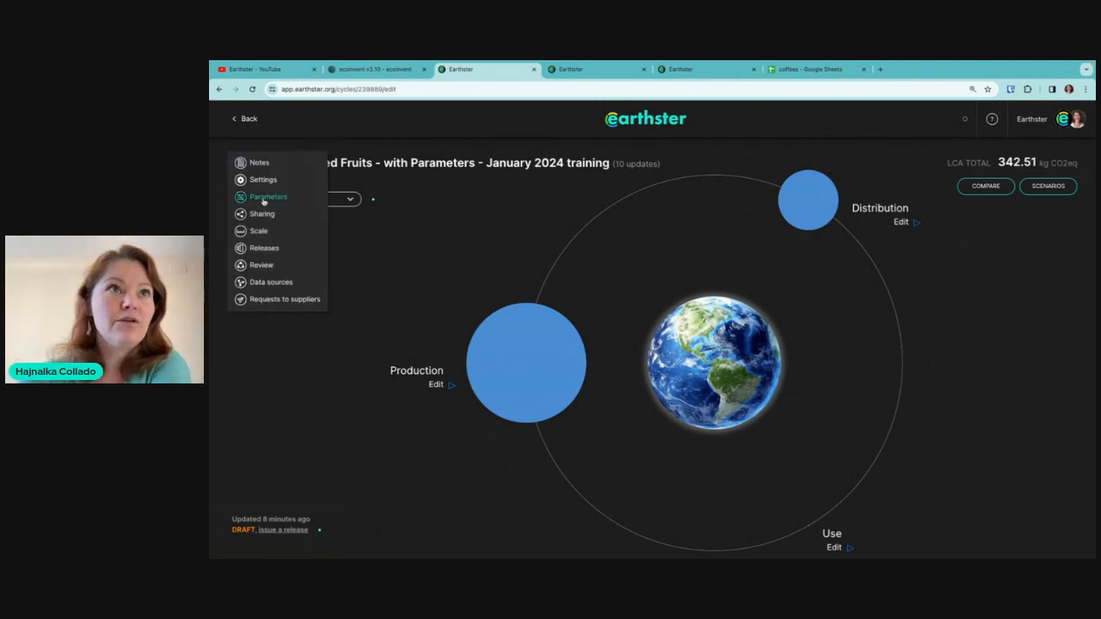
left_click(258, 232)
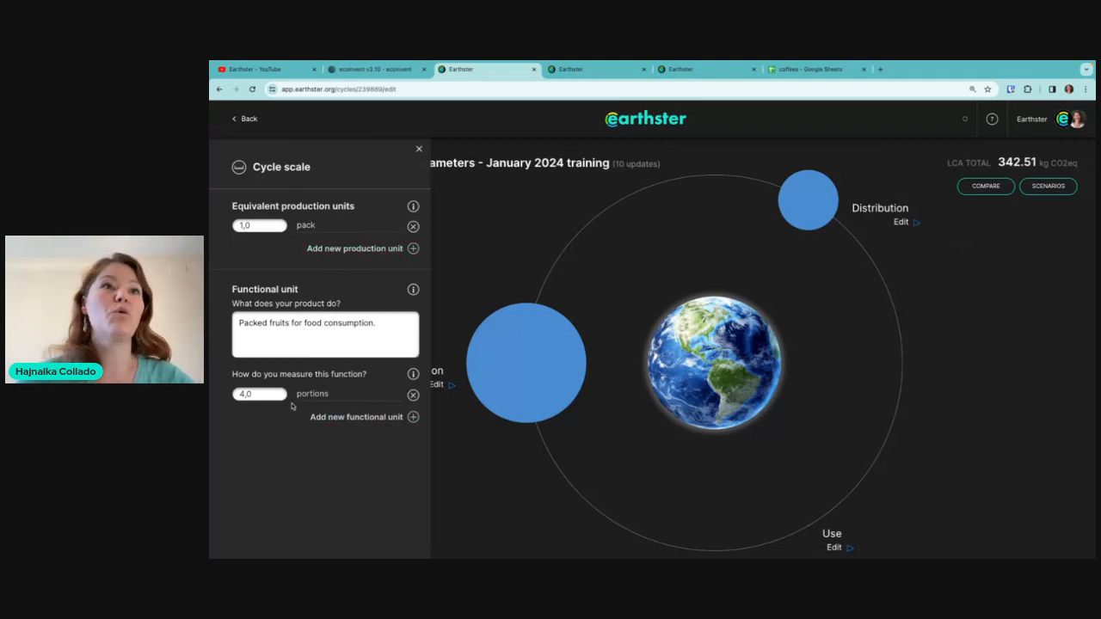
- Add a second equivalent production unit of 250 g to the cycle scale
left_click(412, 248)
double_click(264, 247)
type("250")
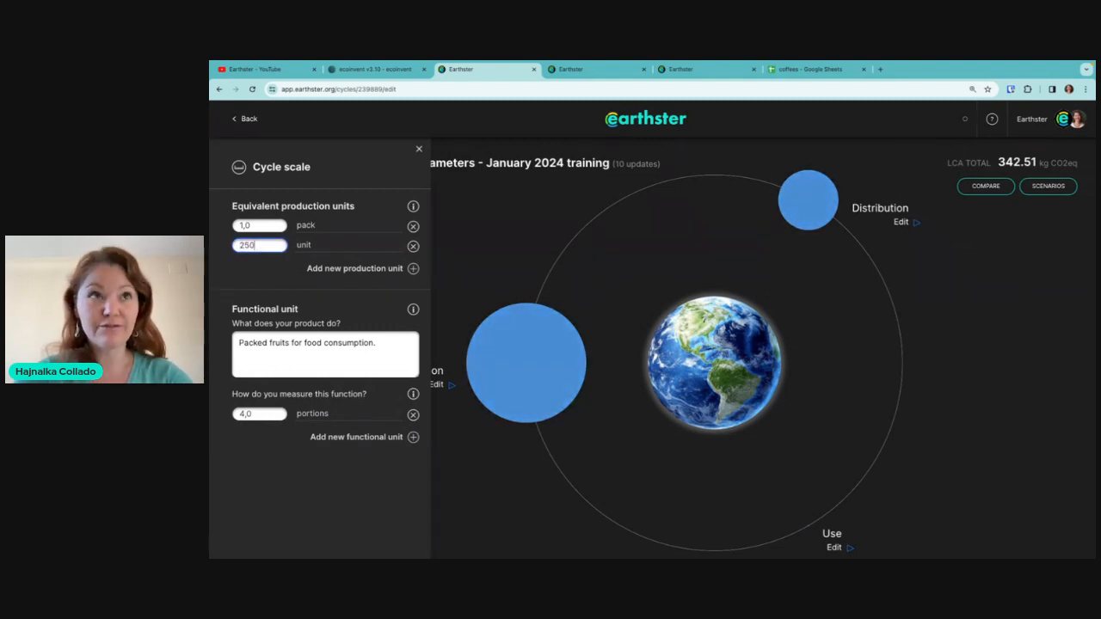
double_click(300, 244)
type("g")
left_click(336, 295)
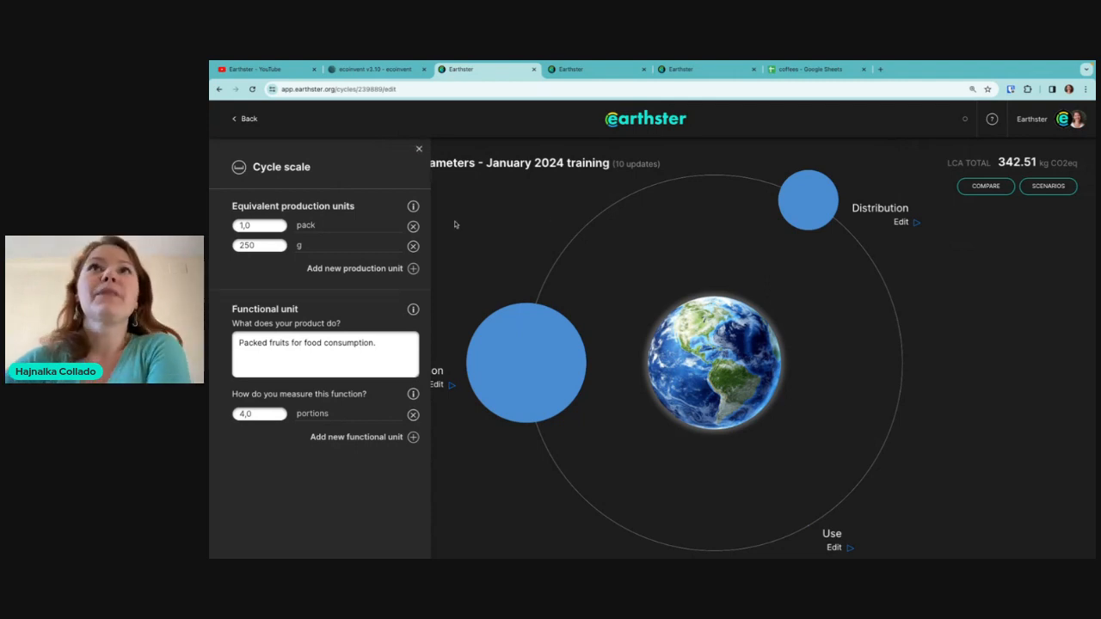
- Return to the workspace home, open the Coffee recipes (template) cycle and display the Espresso process within its Production stage
left_click(640, 126)
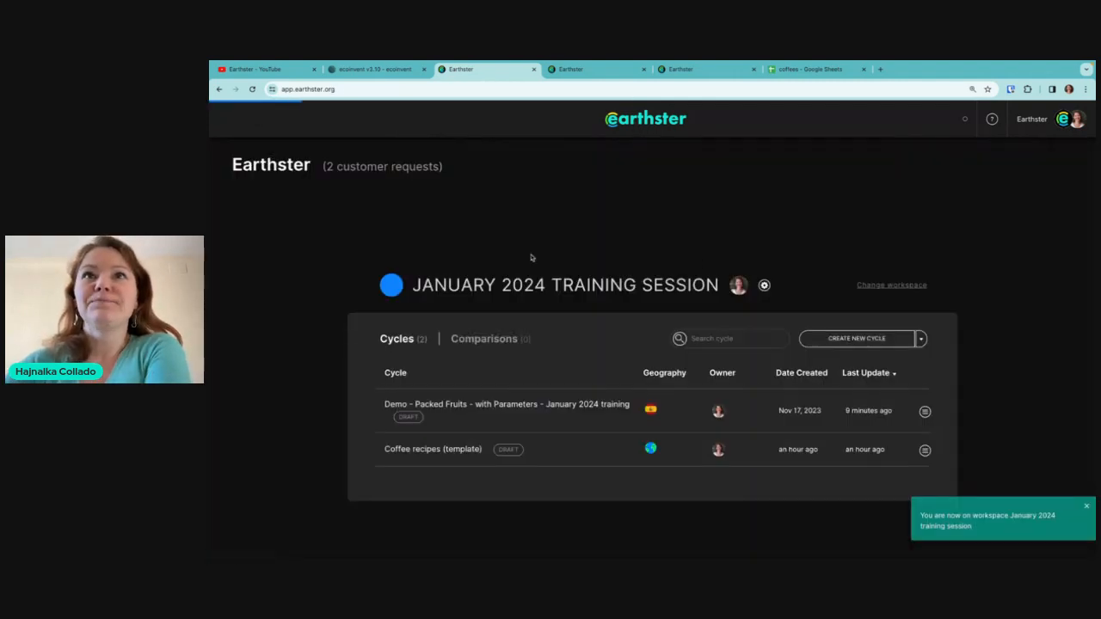
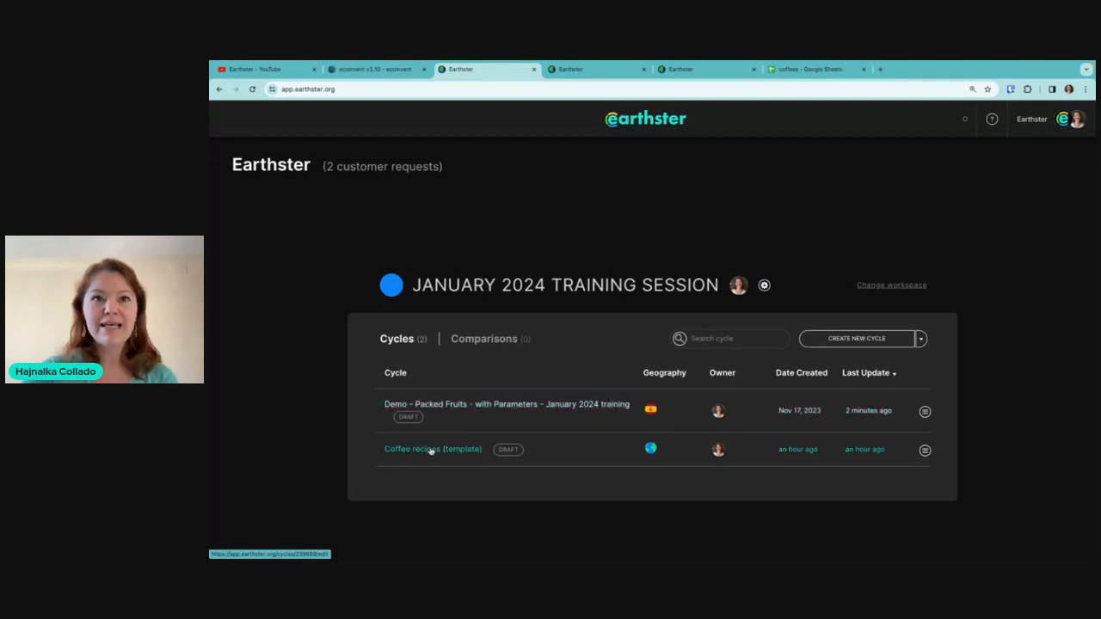
left_click(431, 451)
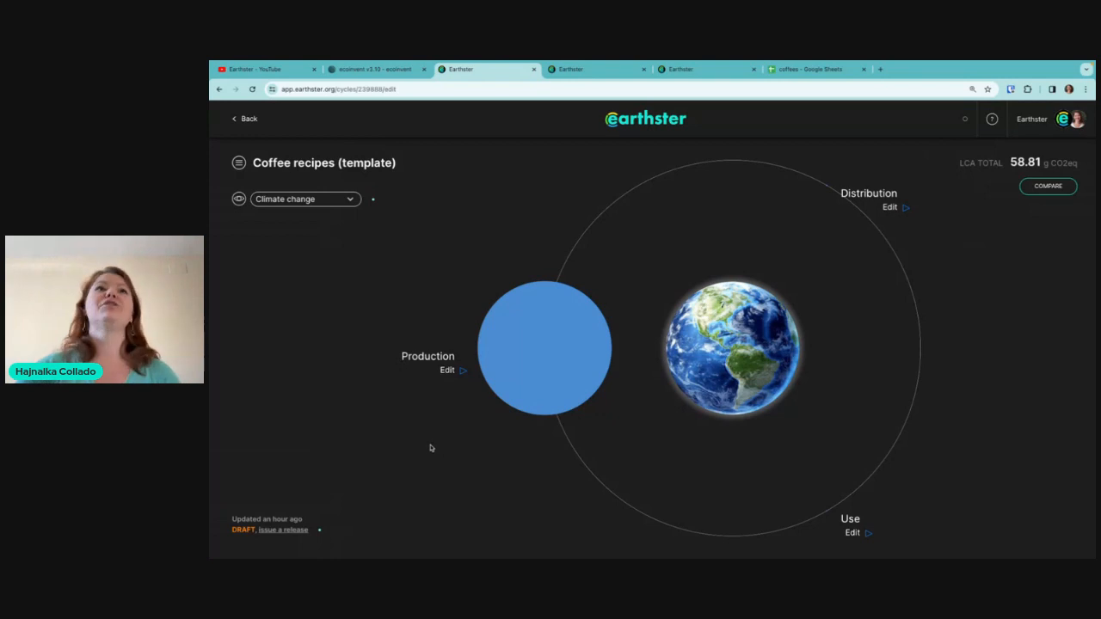
left_click(545, 337)
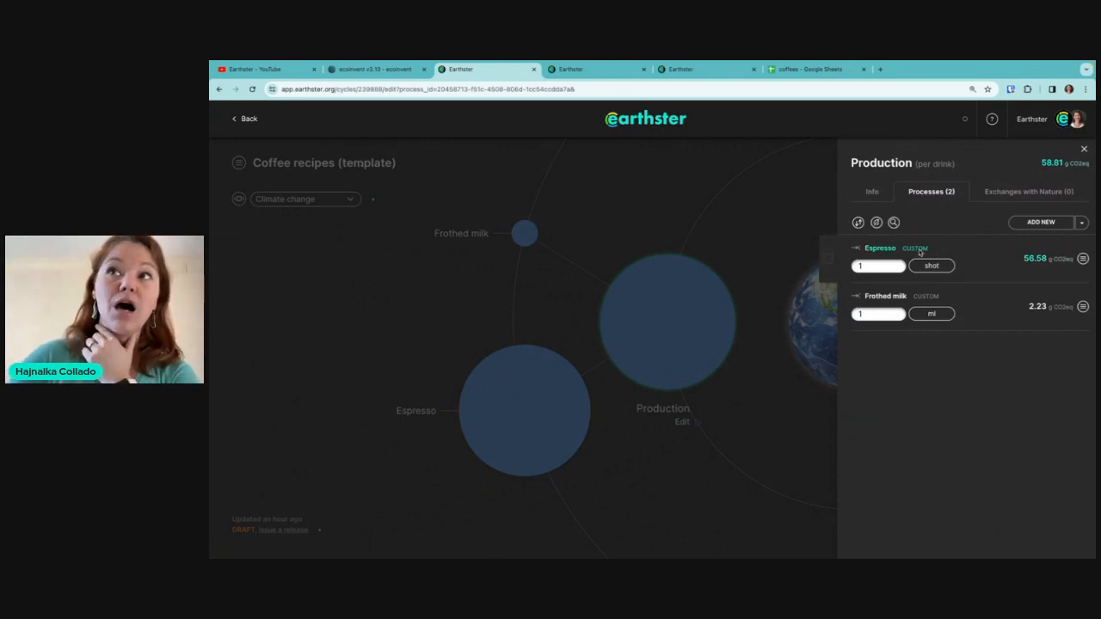
left_click(875, 249)
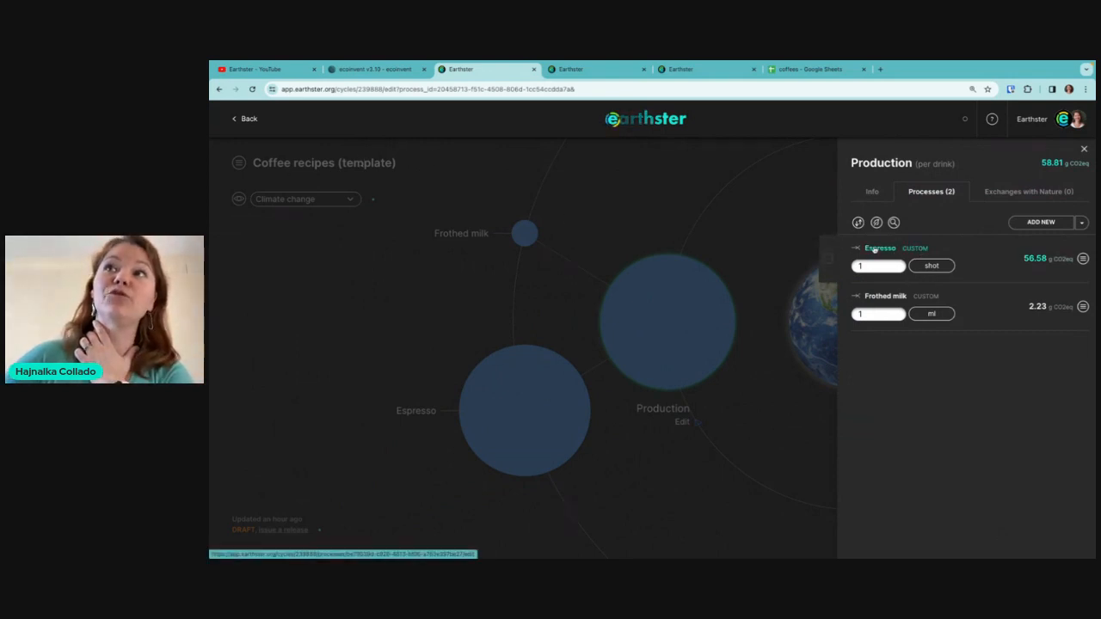
left_click(871, 252)
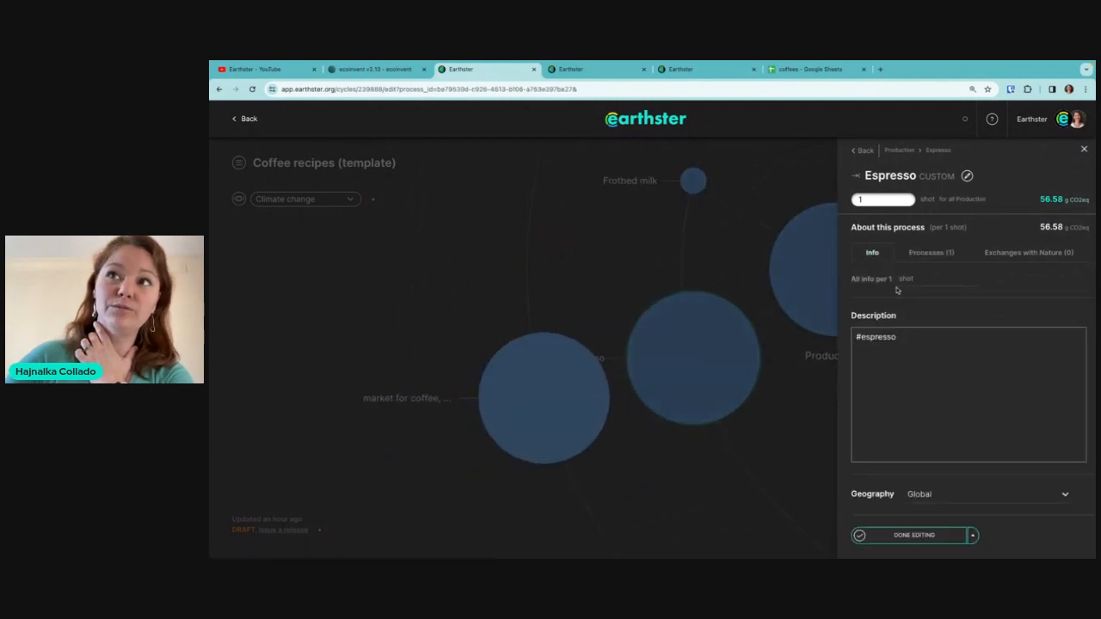
- Review the input processes that make up Espresso and Frothed milk, returning to the Production process list
left_click(928, 252)
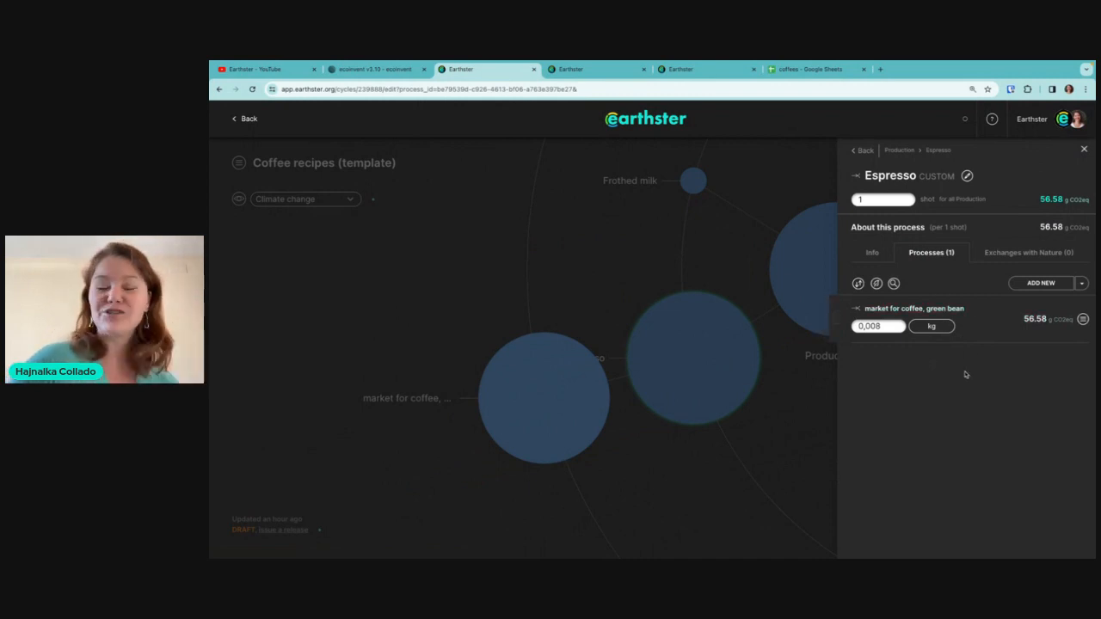
left_click(897, 152)
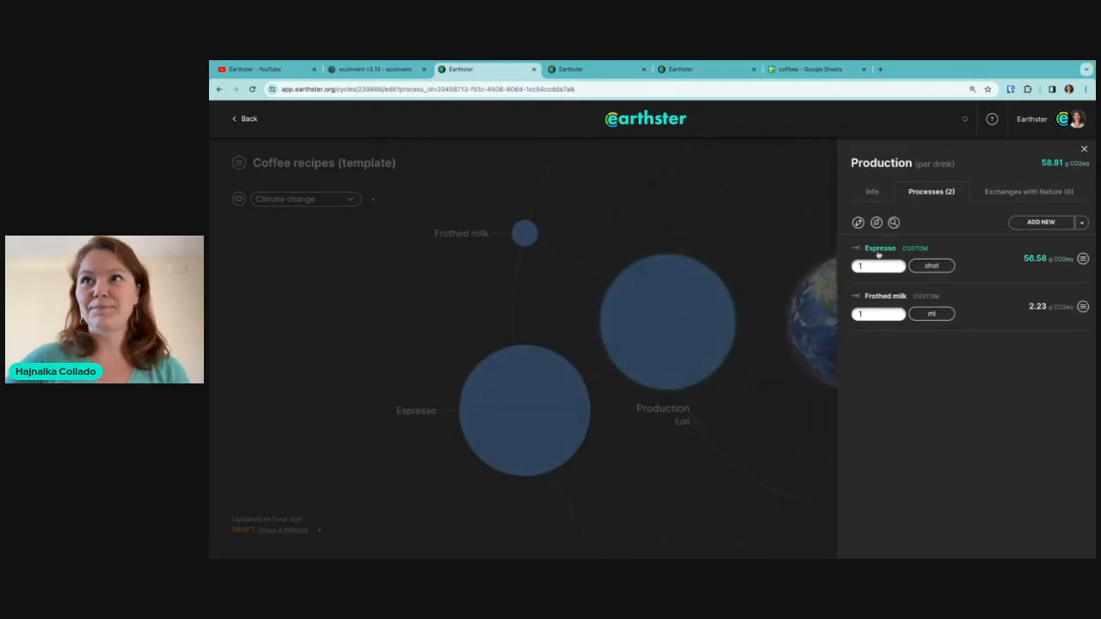
left_click(883, 297)
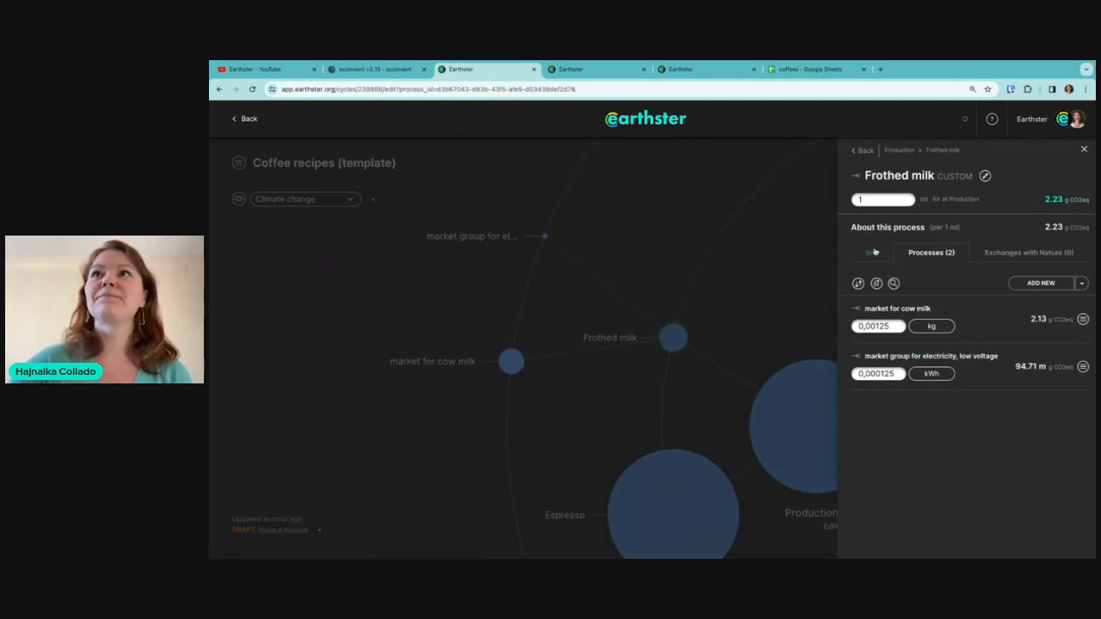
left_click(899, 151)
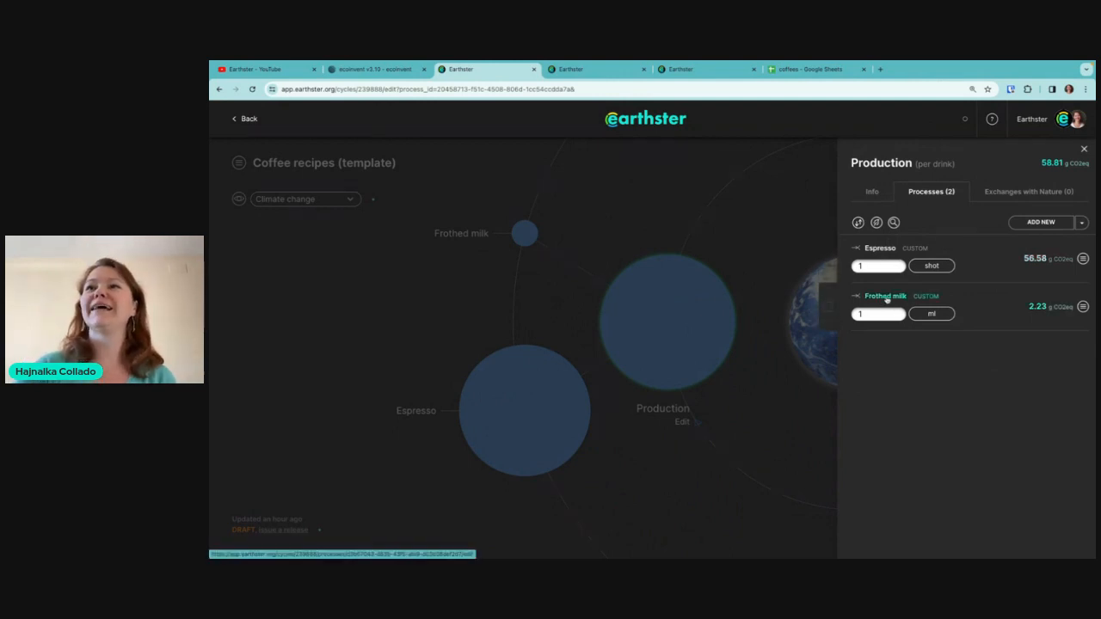
- Duplicate the Frothed milk process and rename the copy to Milk
left_click(1082, 306)
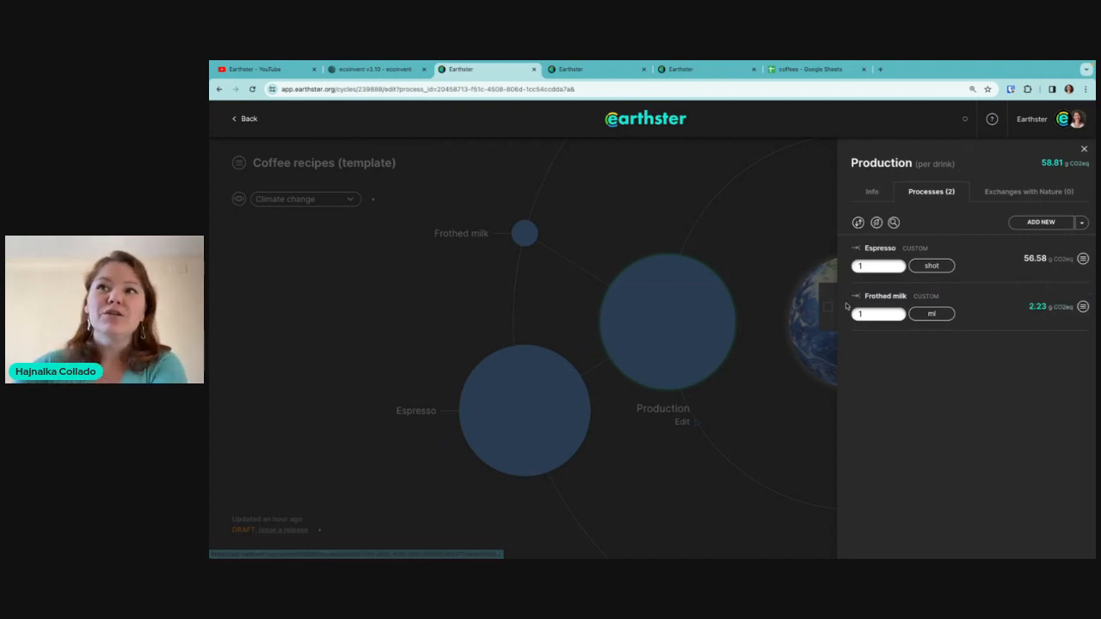
left_click(1081, 306)
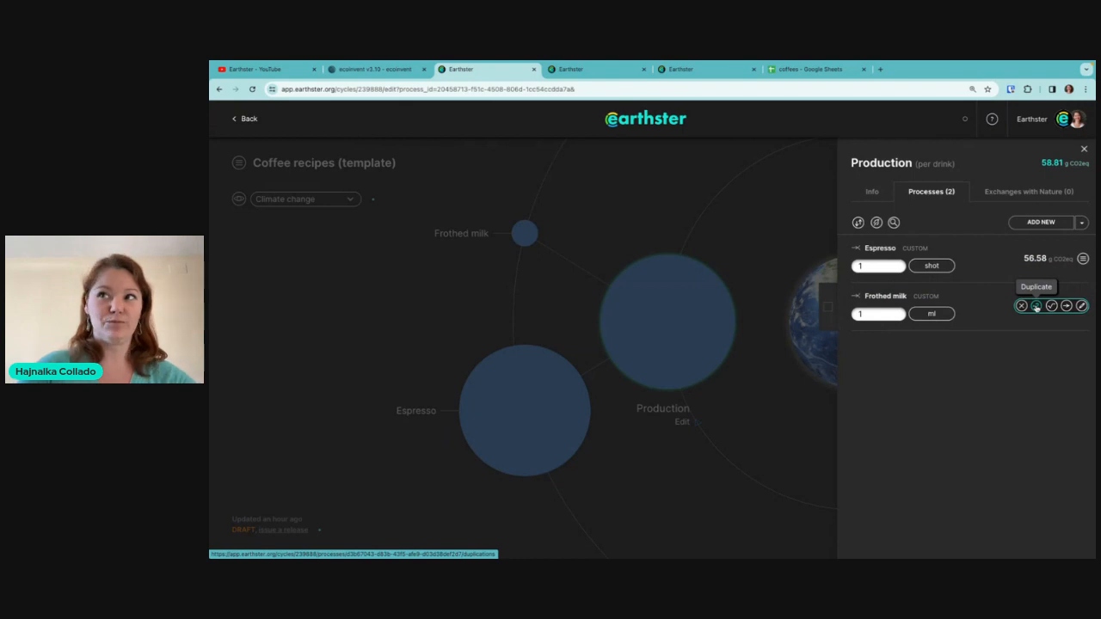
left_click(1036, 306)
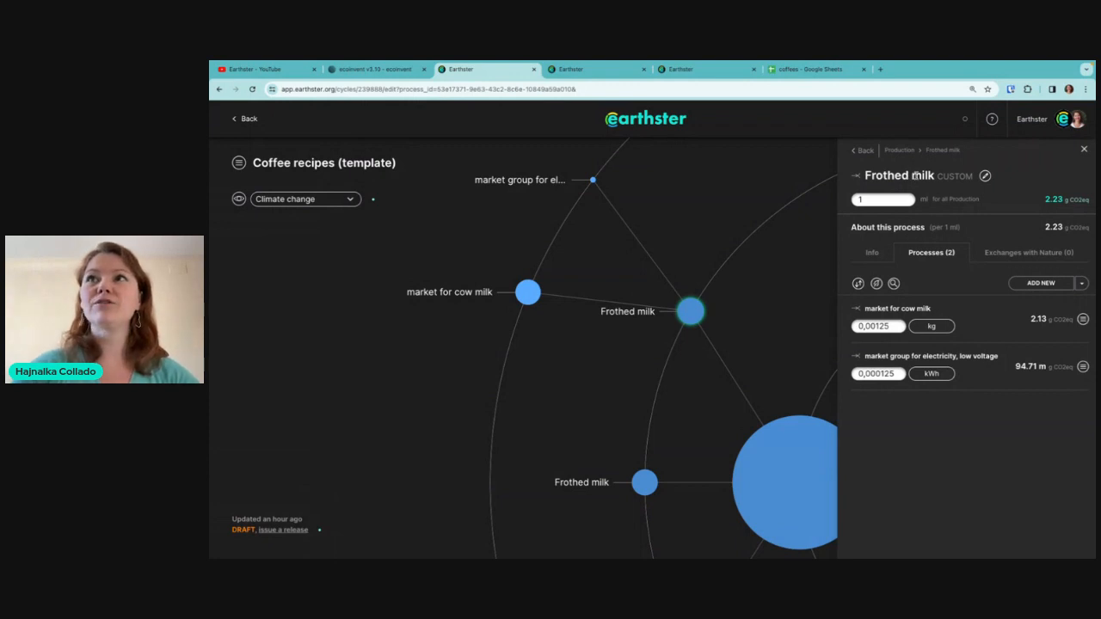
left_click_drag(912, 175, 865, 175)
type("M")
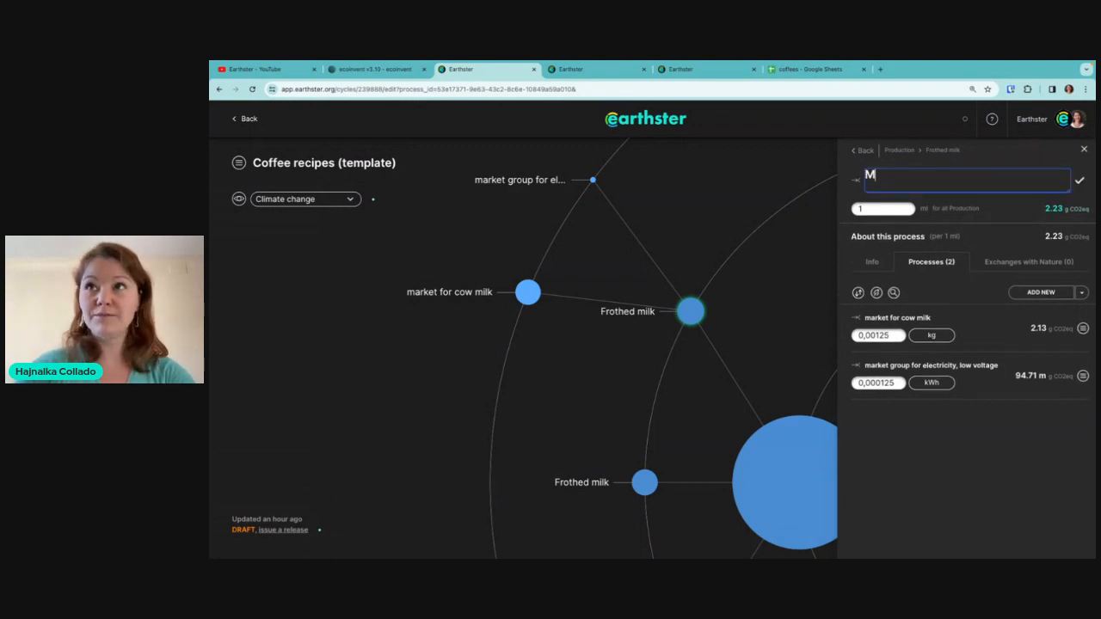
type("ilk")
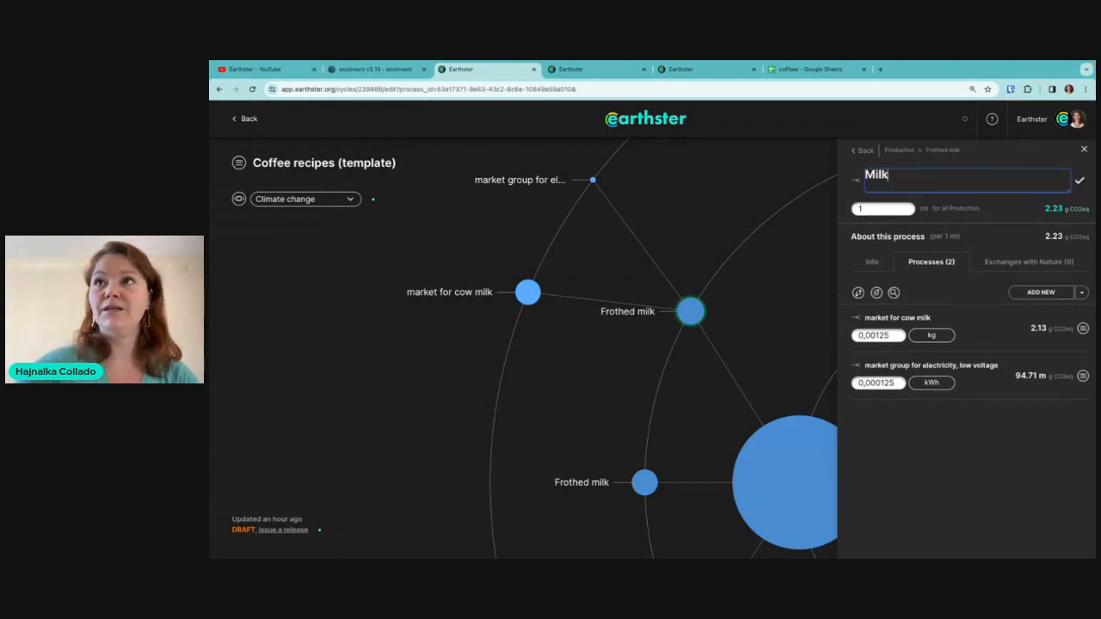
key("Return")
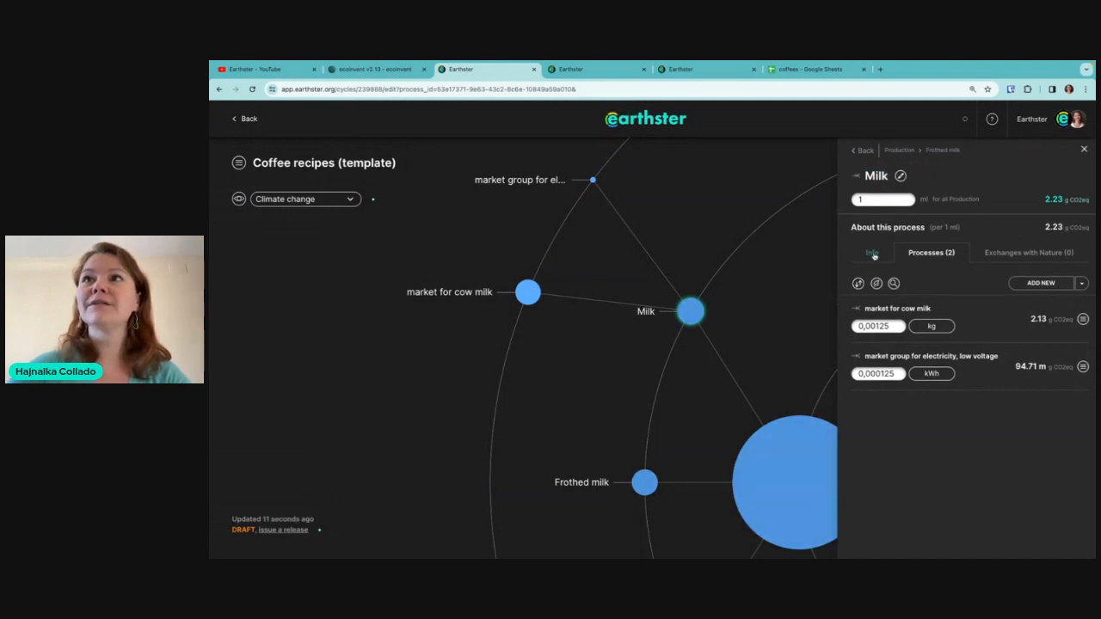
- Clear the #frothed_milk tag from the Milk process description
left_click(872, 252)
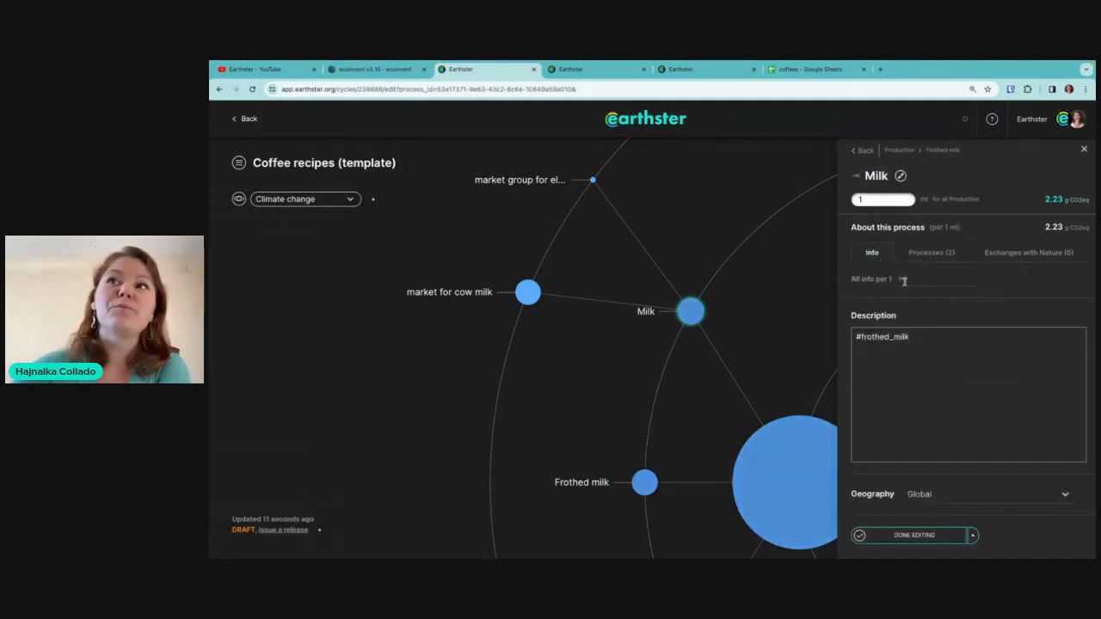
left_click(874, 335)
key("ctrl+a")
key("BackSpace")
- Delete the low-voltage electricity market group from the Milk process and return to the Production process list
left_click(931, 252)
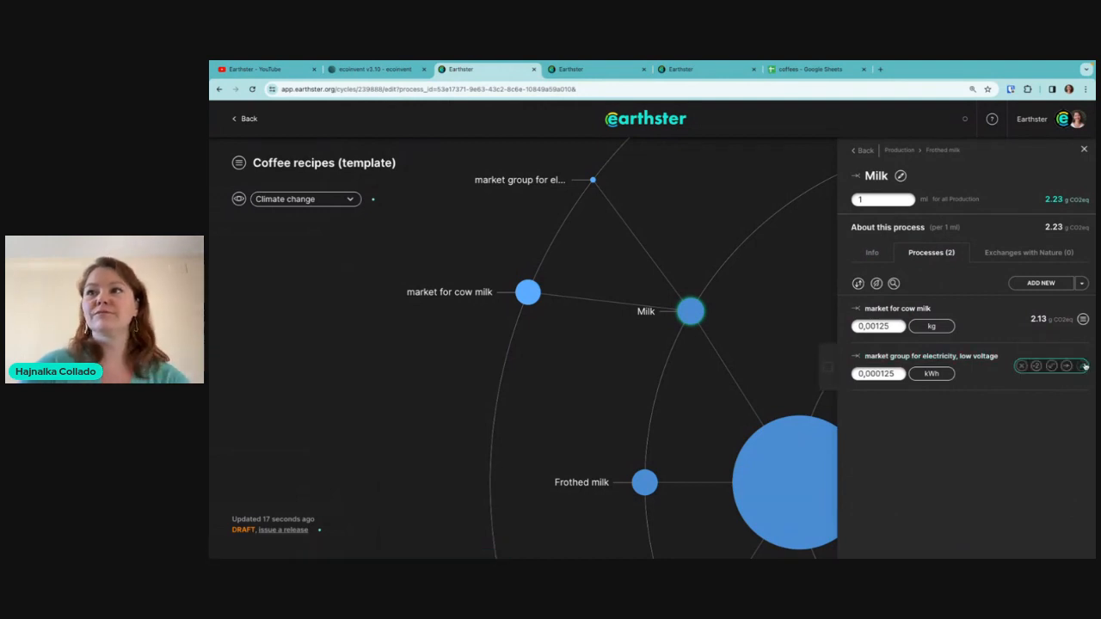
left_click(1023, 366)
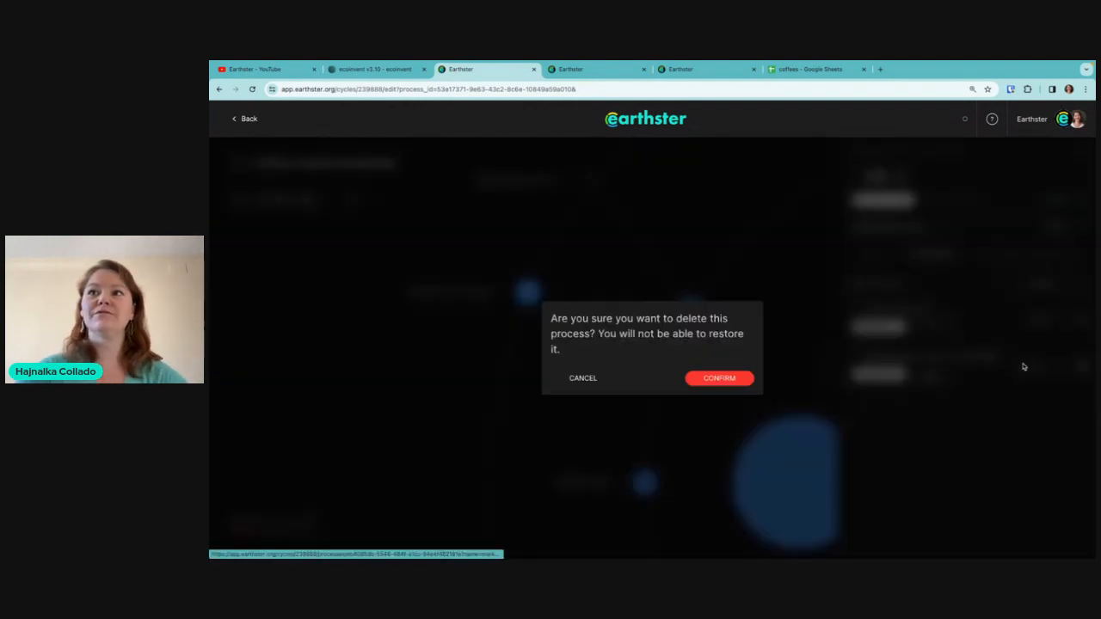
left_click(707, 383)
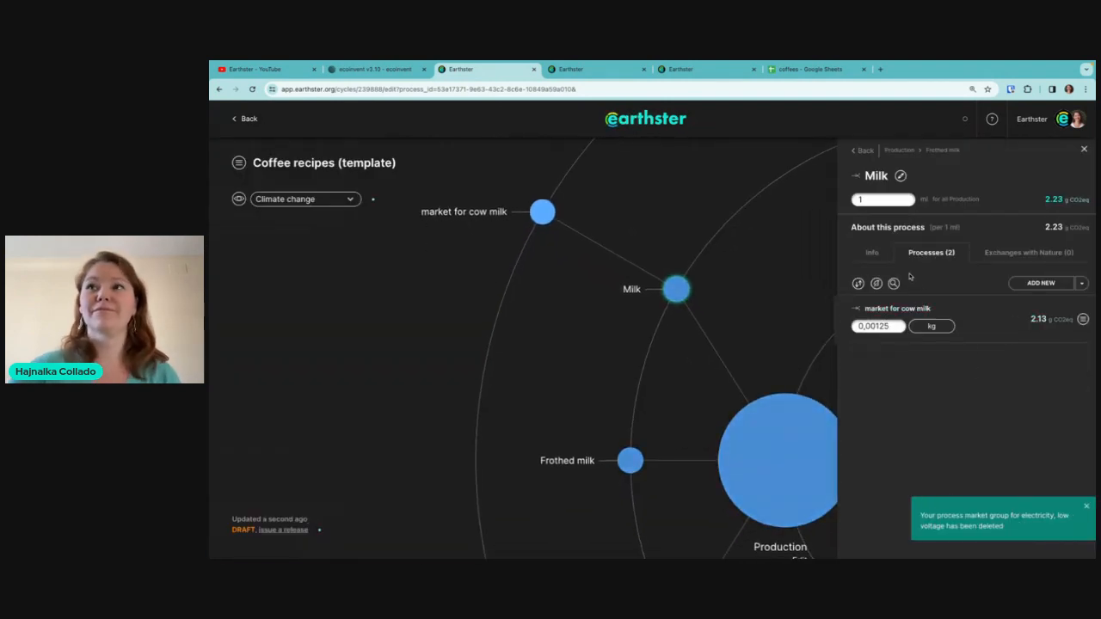
left_click(871, 253)
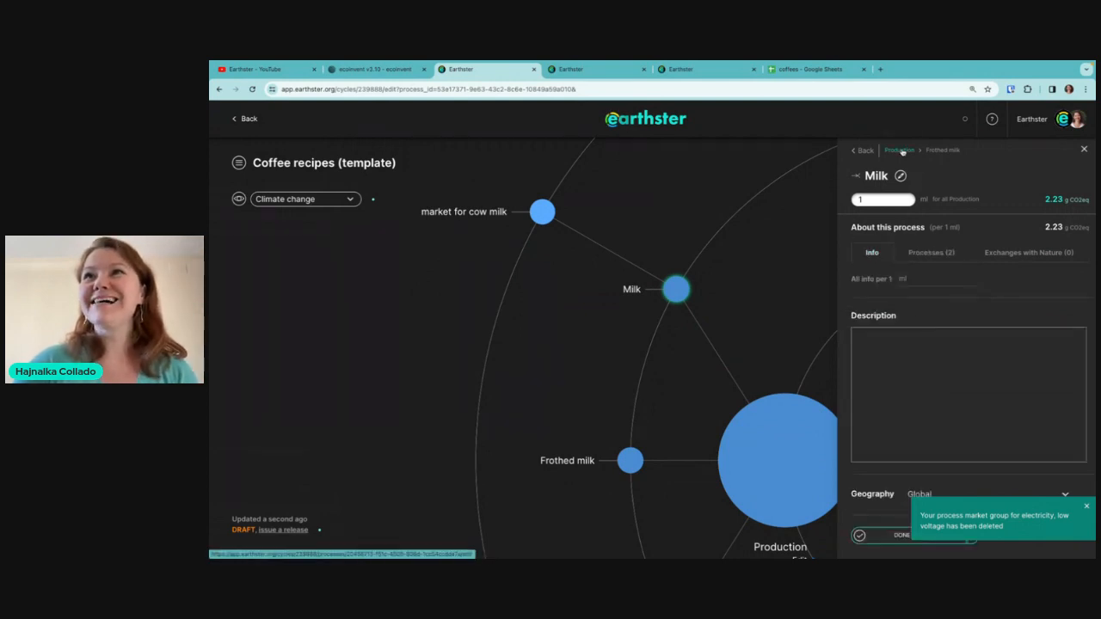
left_click(898, 150)
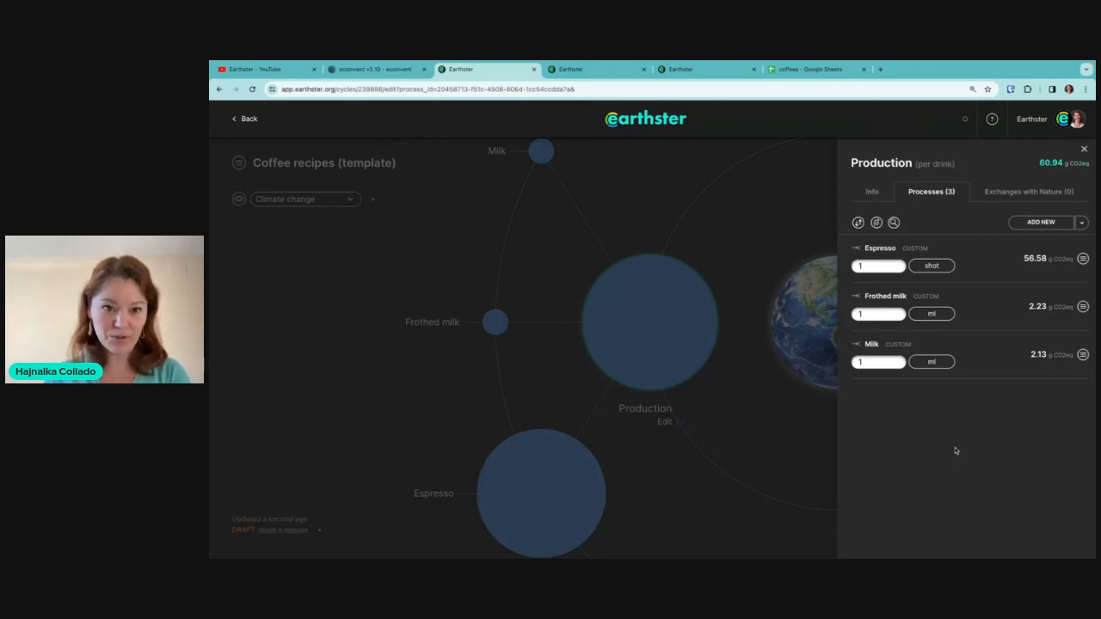
- Check the hashtag descriptions of the Espresso and Frothed milk processes
left_click(874, 250)
left_click(871, 252)
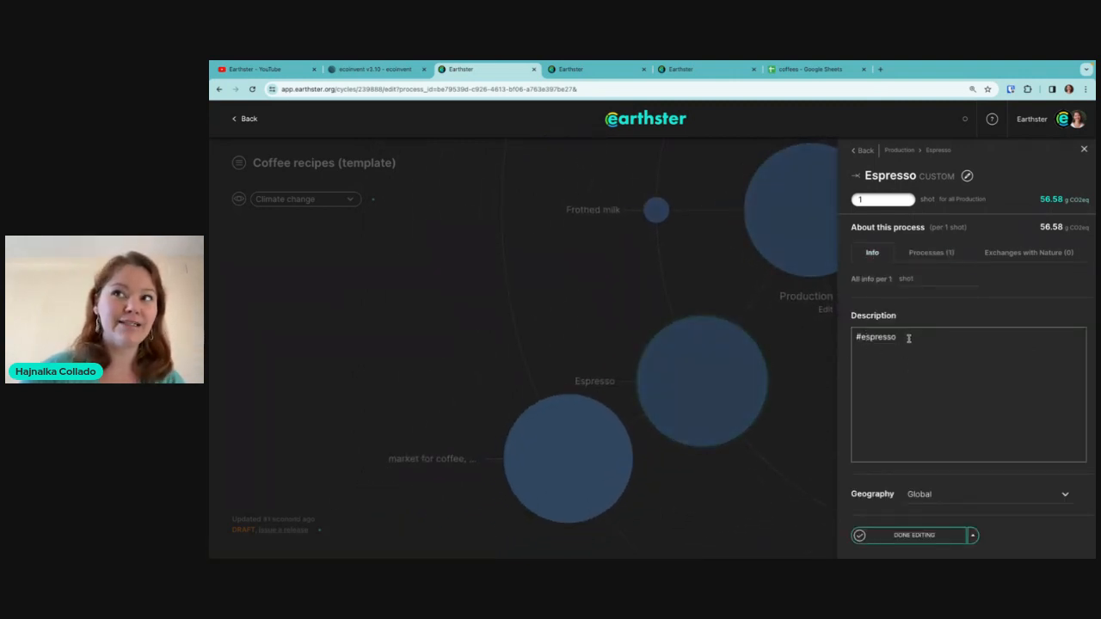
left_click(898, 149)
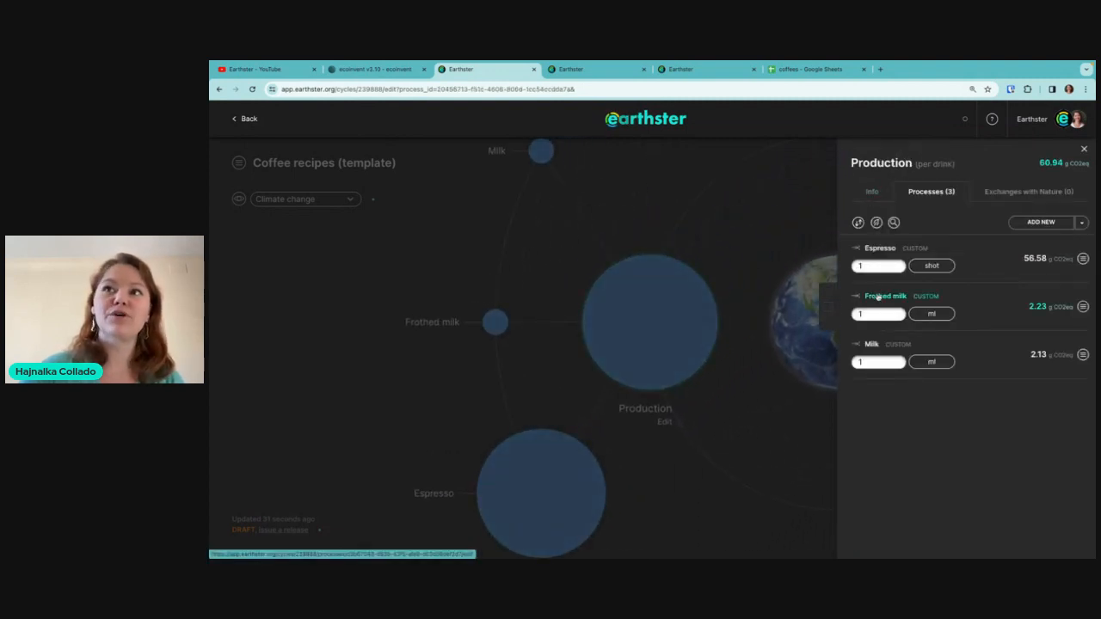
left_click(873, 296)
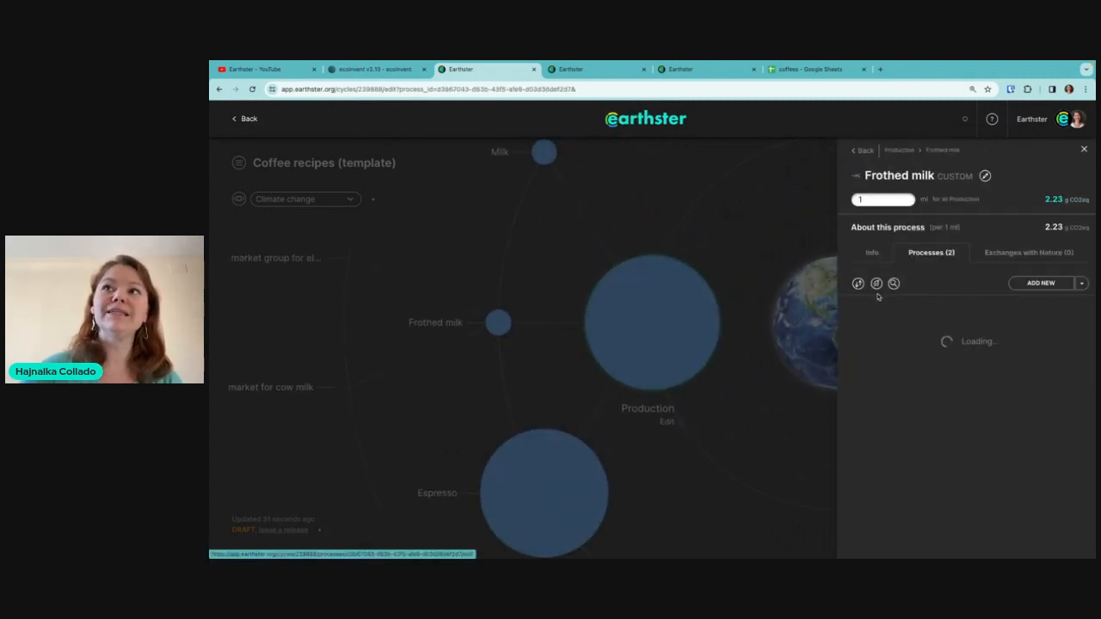
left_click(871, 252)
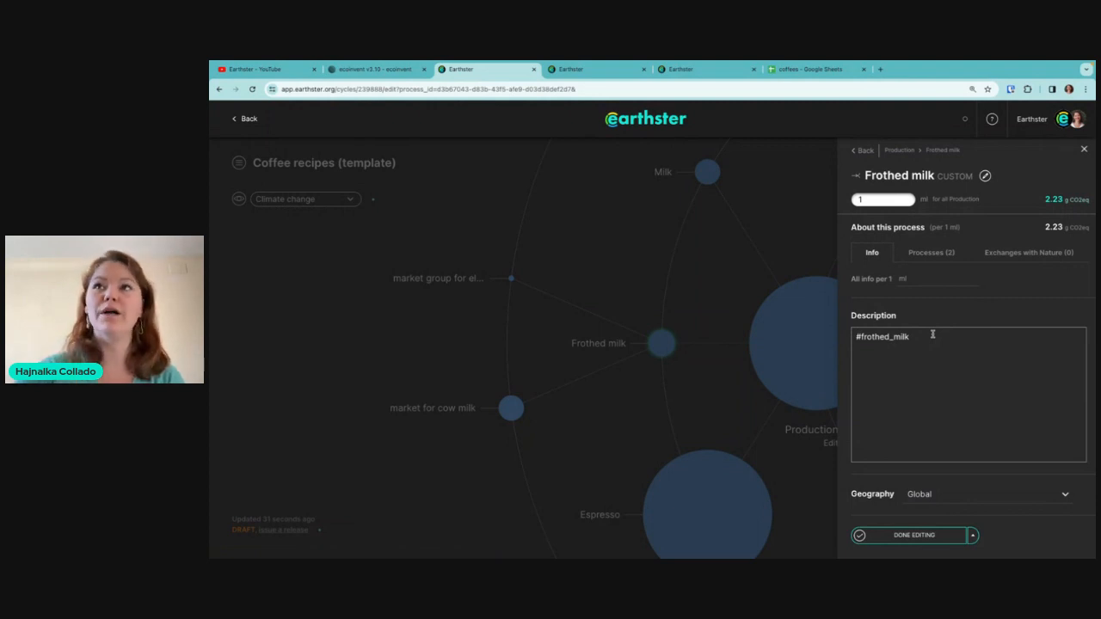
left_click(900, 150)
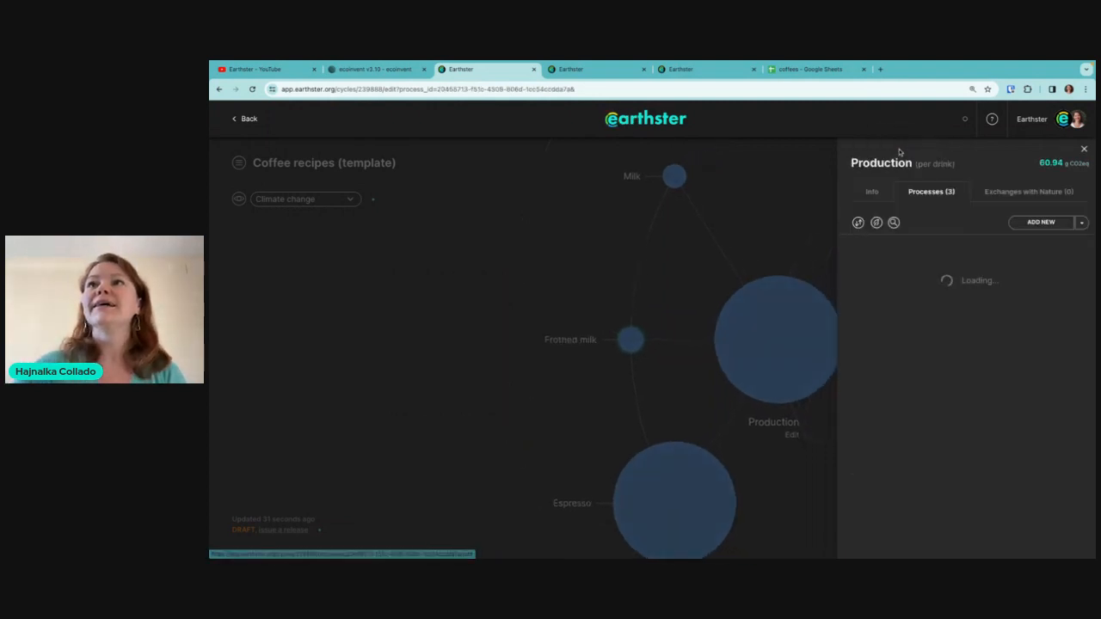
- Add the tag #milk to the description of the Milk process
left_click(870, 345)
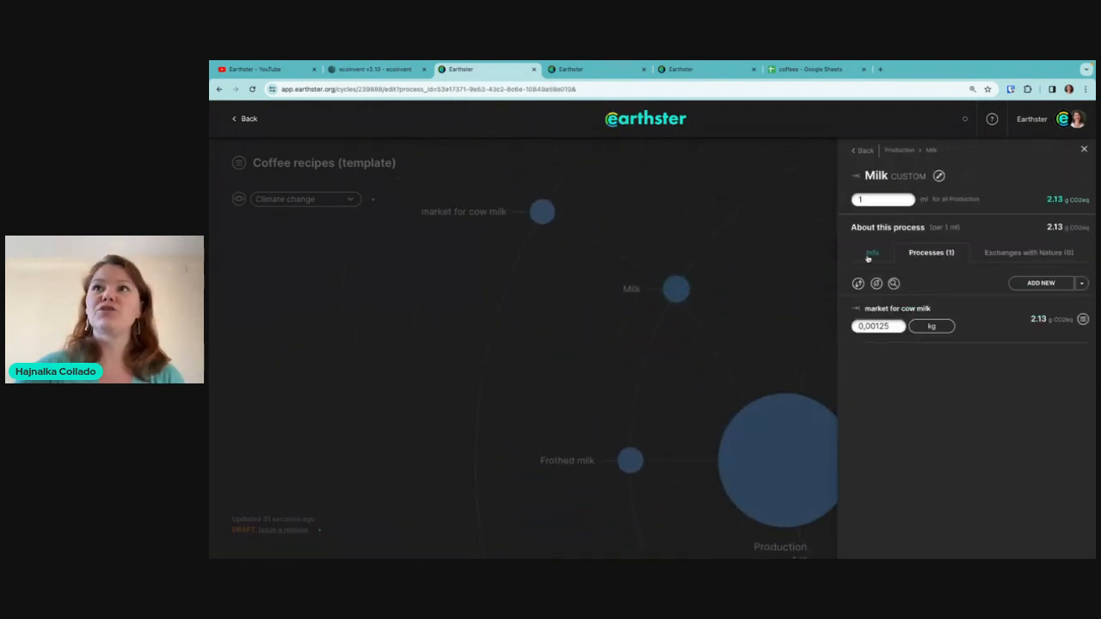
left_click(871, 252)
left_click(902, 379)
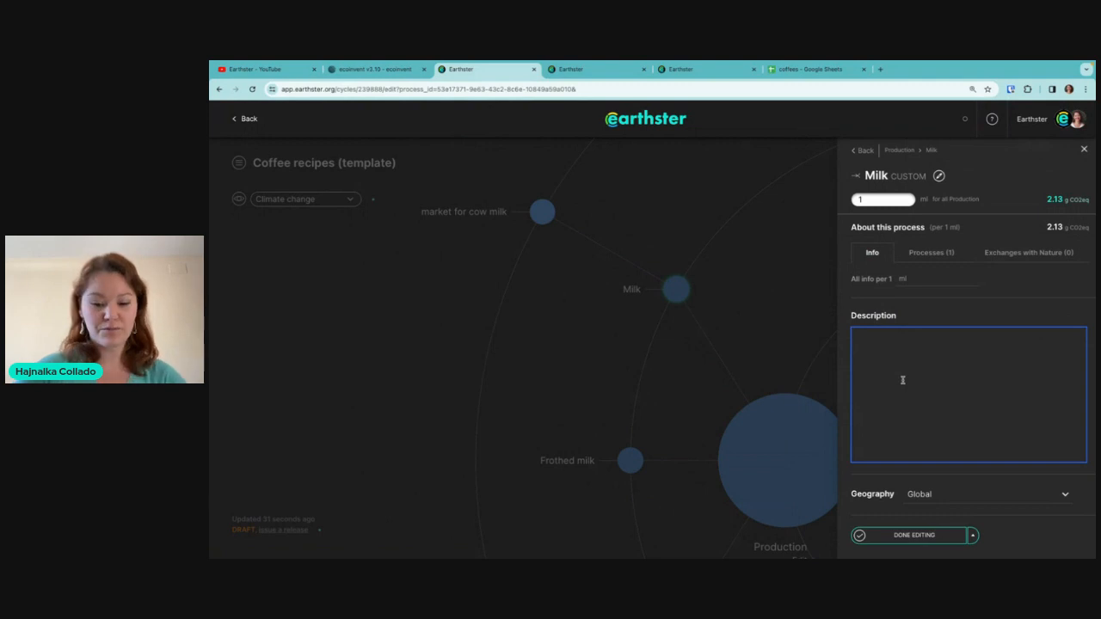
type("#milk")
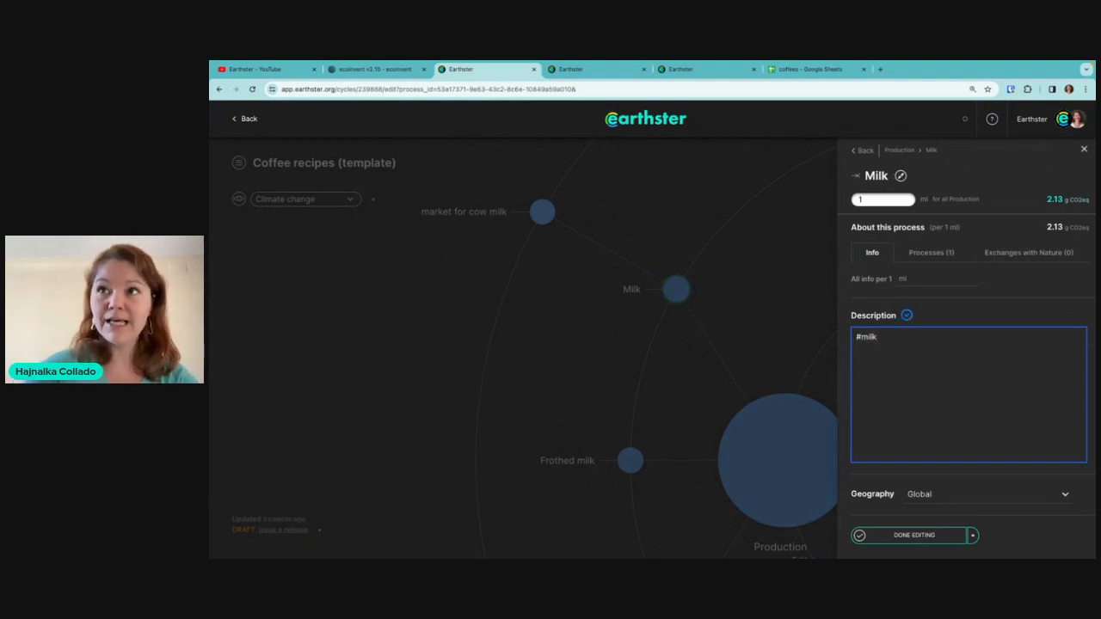
- Add the note "This is meant to be cold milk." below the Milk tag and return to the Production process list
key("Return")
key("Return")
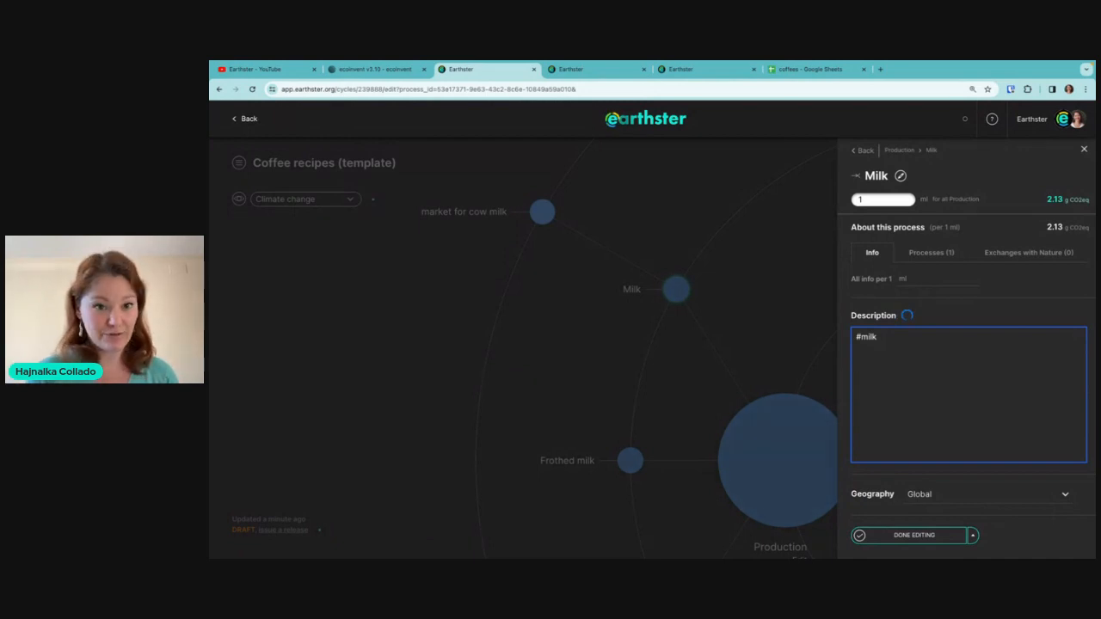
type("This")
key("BackSpace")
type("s is meant to be cold m")
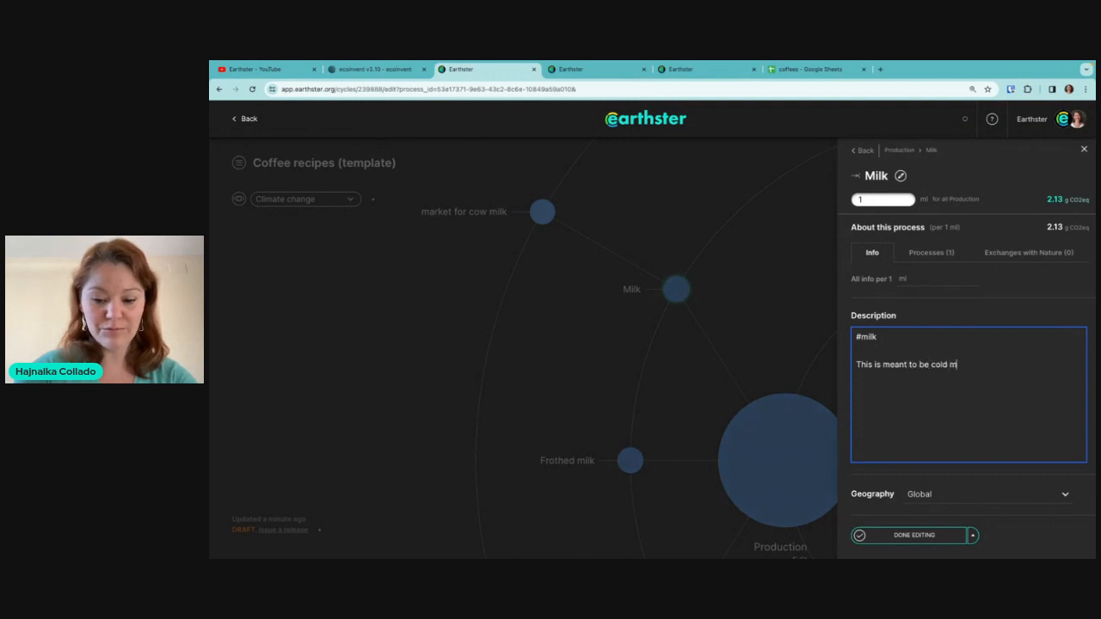
type("ilk.")
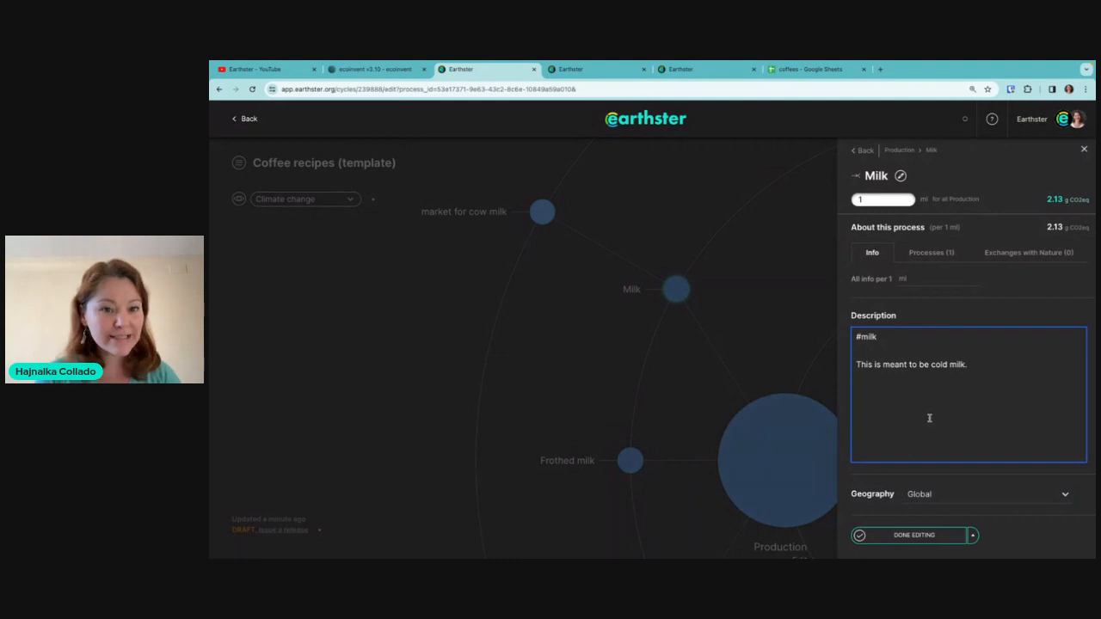
mouse_move(862, 337)
left_mouse_down()
mouse_move(889, 337)
mouse_move(852, 336)
left_mouse_up()
left_click(900, 340)
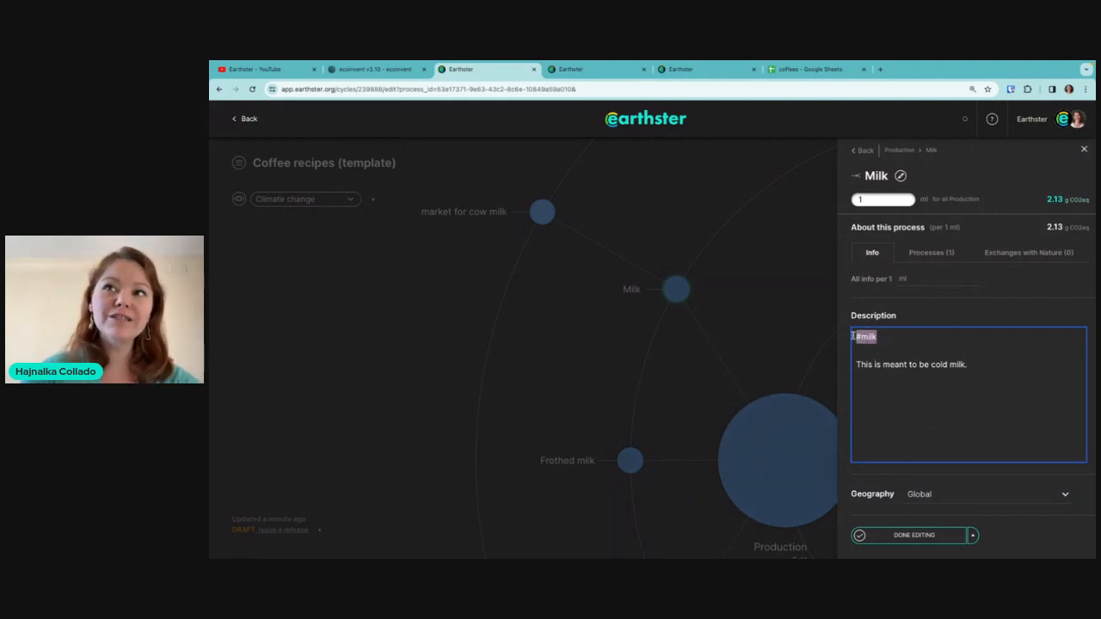
left_click(927, 347)
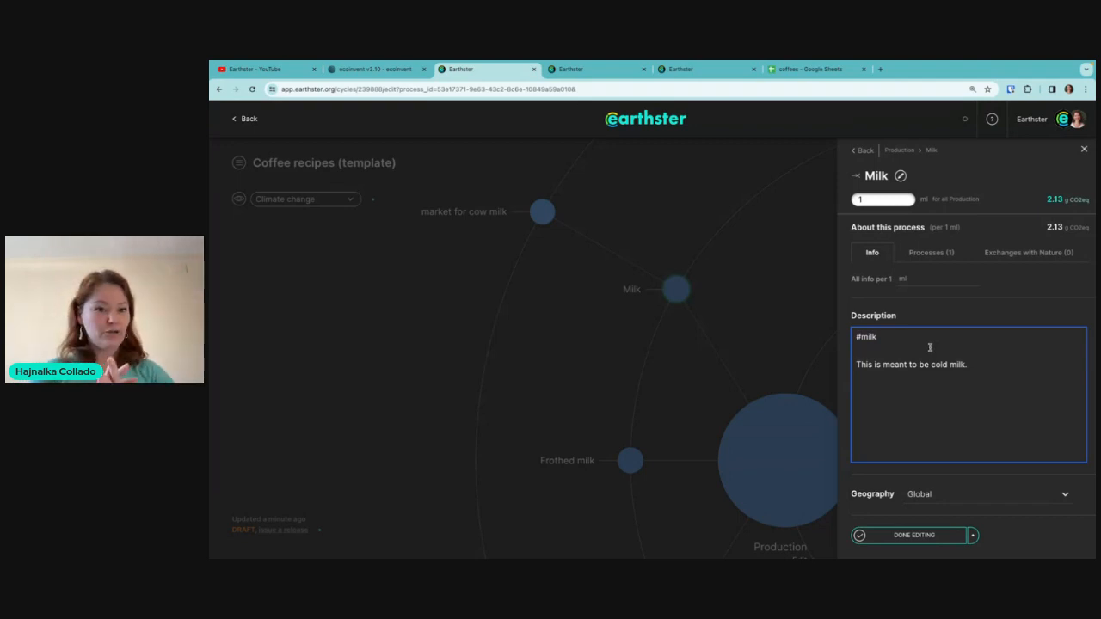
left_click(895, 150)
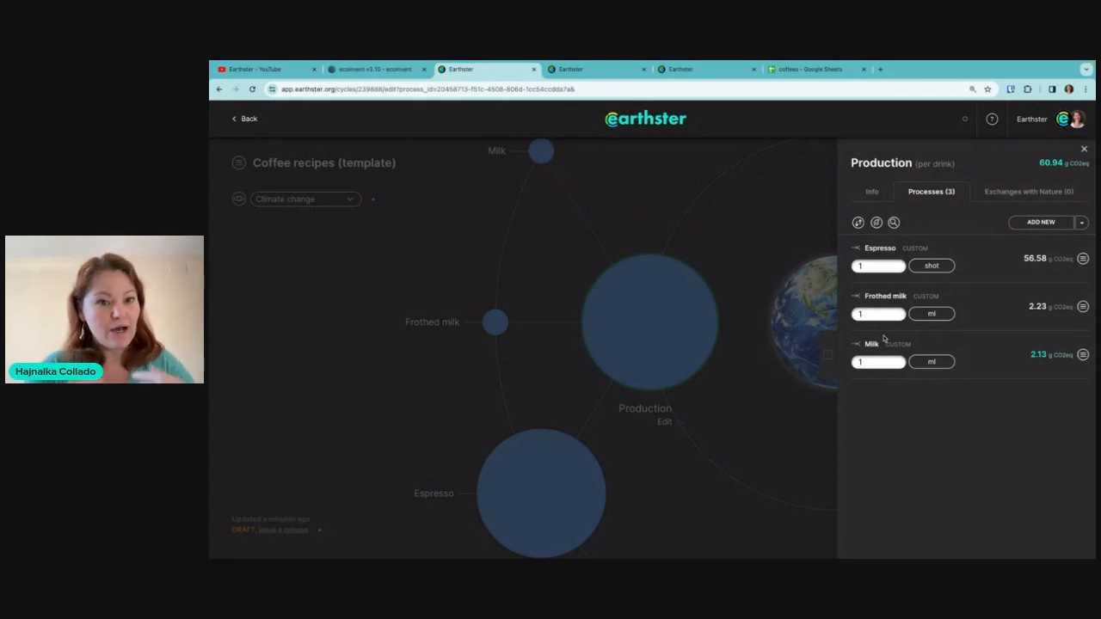
- Switch to the coffees sheet in Google Sheets and examine its name column and the drink rows 2 to 6
left_click(796, 70)
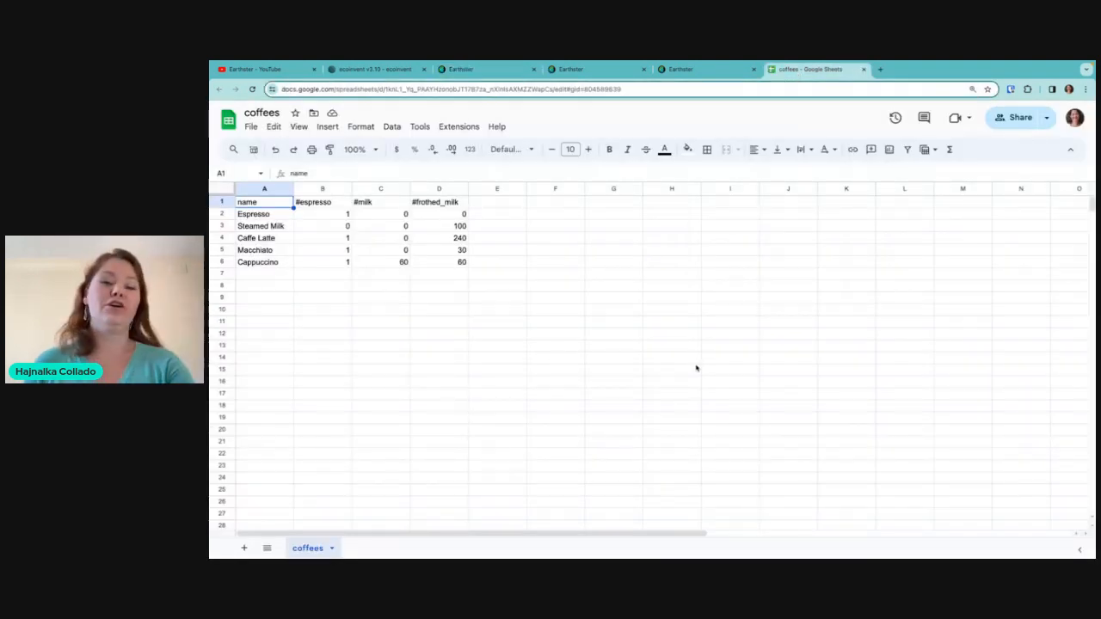
left_click(264, 188)
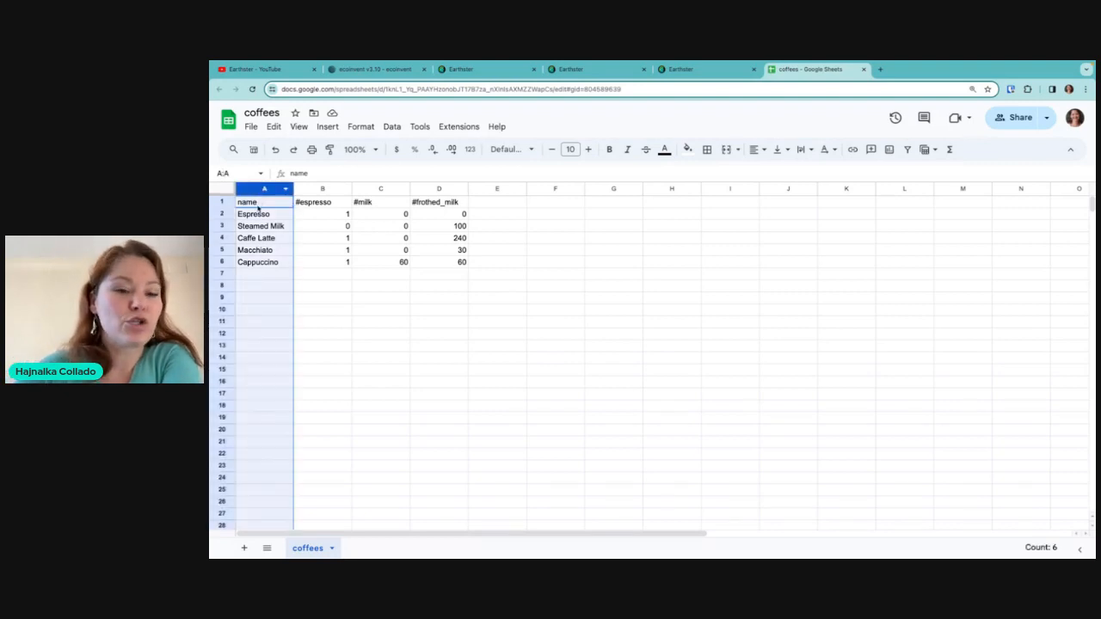
left_click(262, 203)
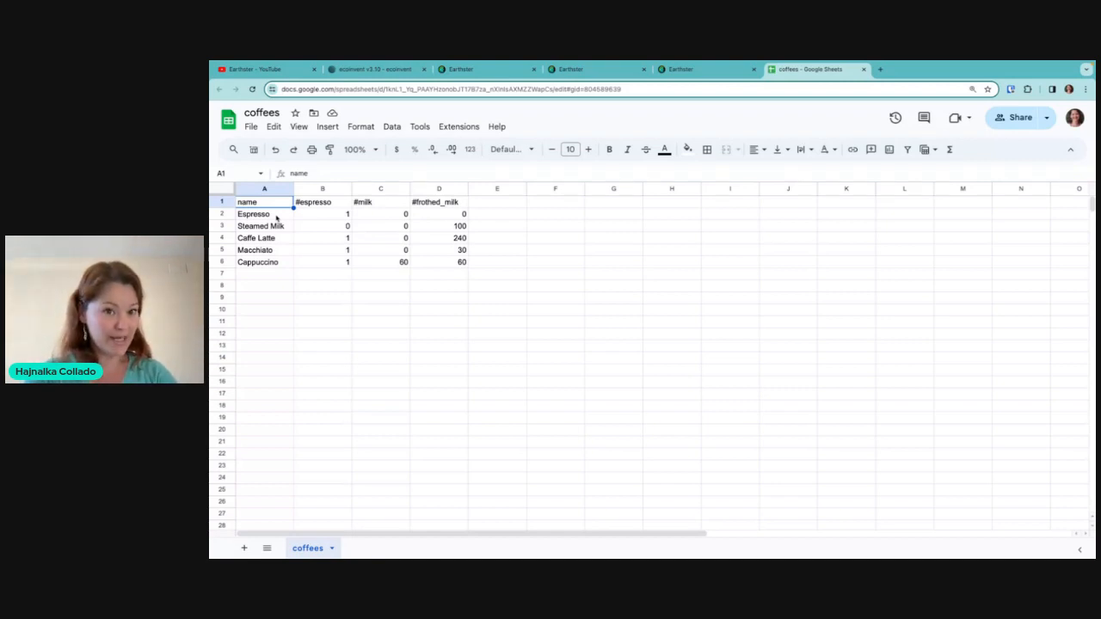
left_click(261, 227)
left_click(220, 214)
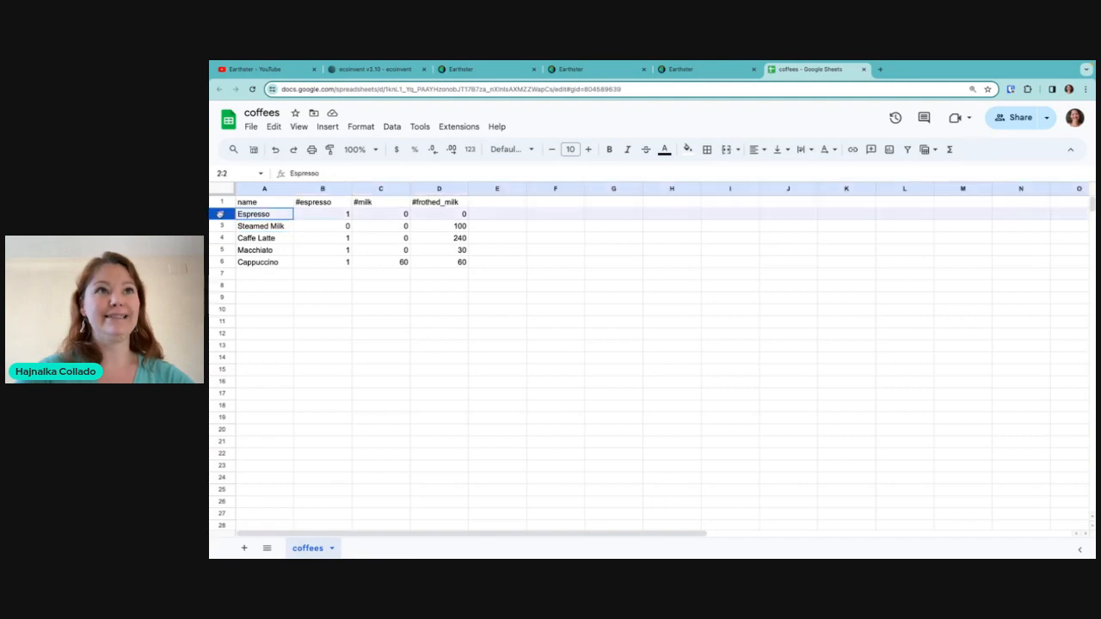
left_click_drag(220, 214, 221, 262)
left_click(369, 287)
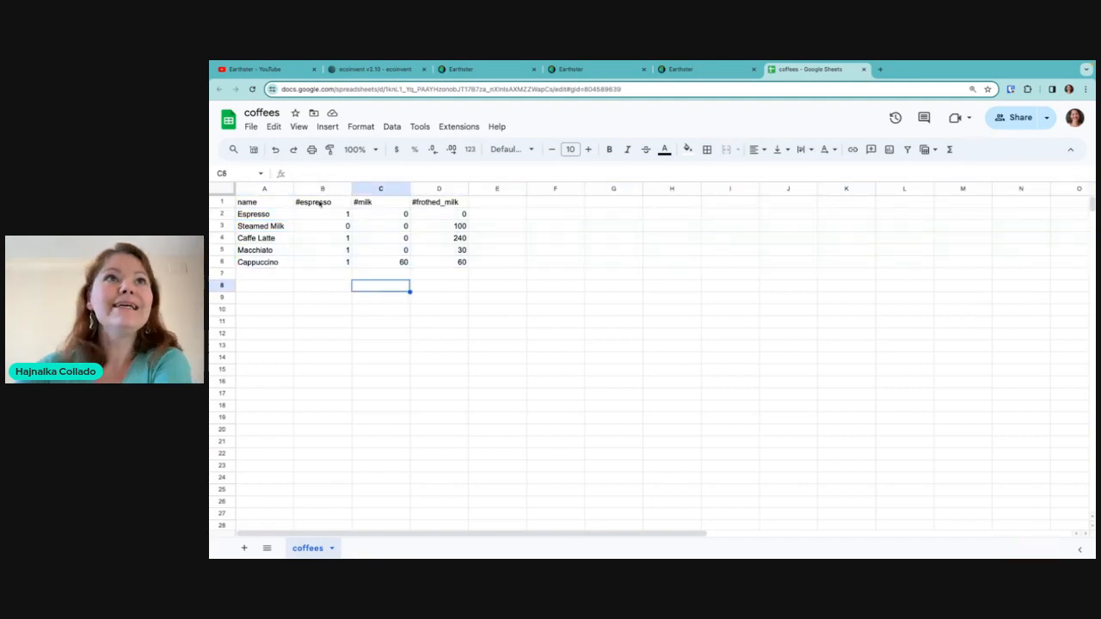
- Examine the name, #espresso, #milk and #frothed_milk column headers and the ingredient amounts for Espresso and Steamed Milk
left_click(320, 203)
left_click(366, 203)
left_click(449, 203)
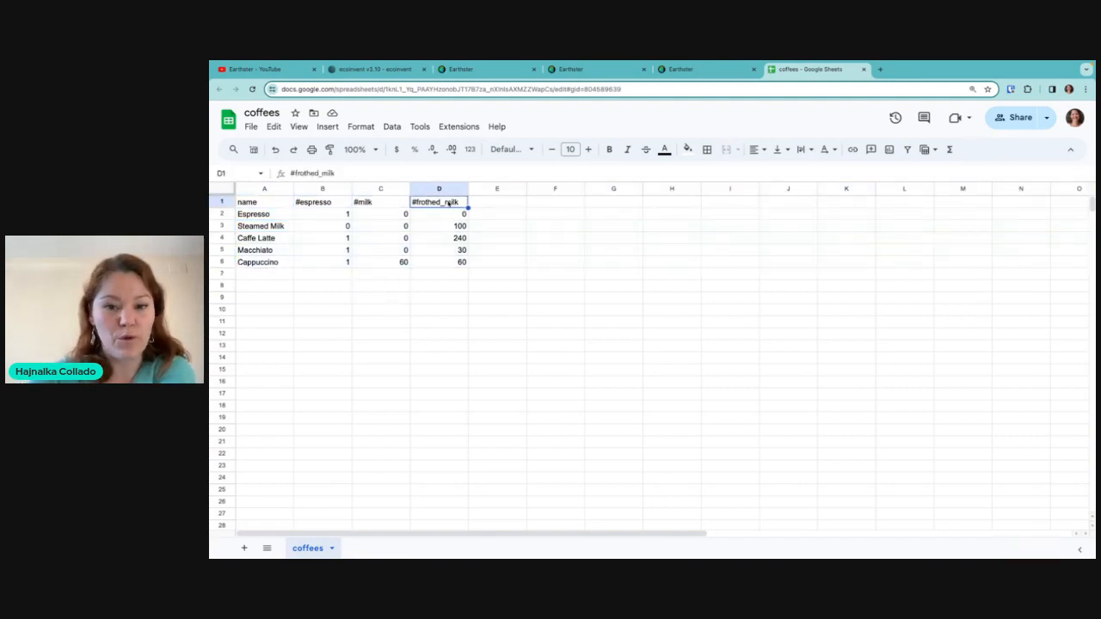
left_click(328, 208)
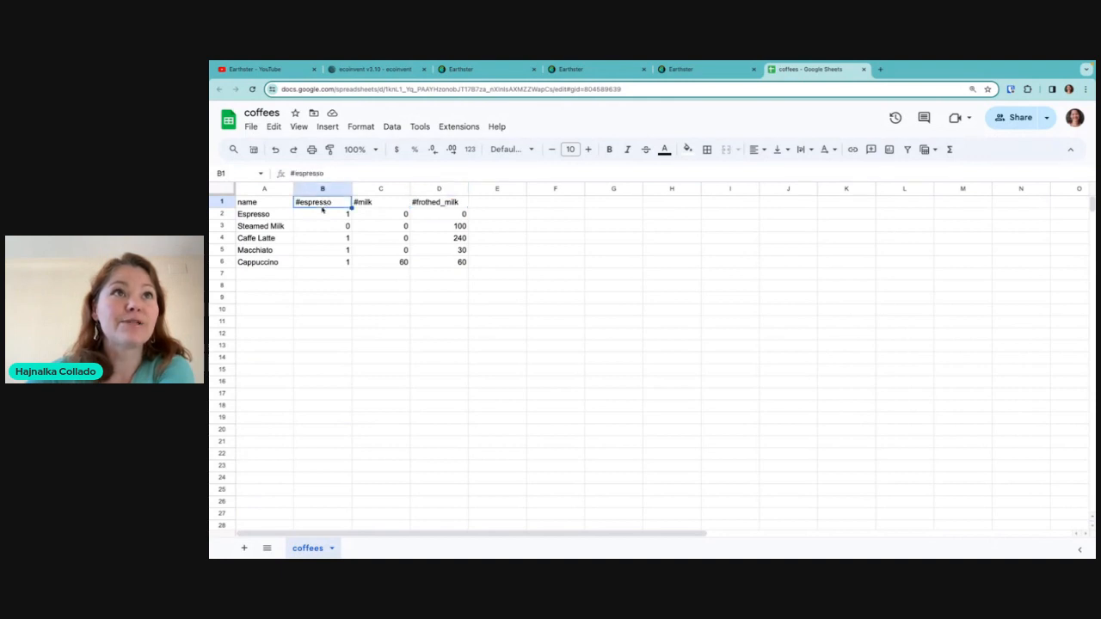
left_click(251, 215)
left_click(222, 215)
left_click(332, 214)
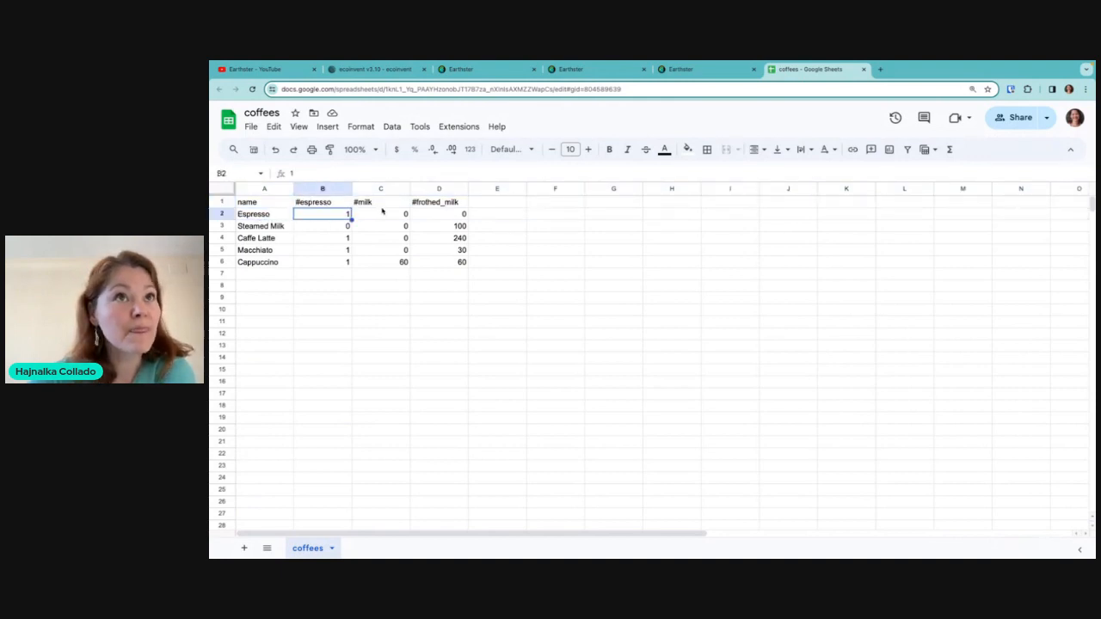
left_click(381, 205)
left_click(386, 218)
key("Right")
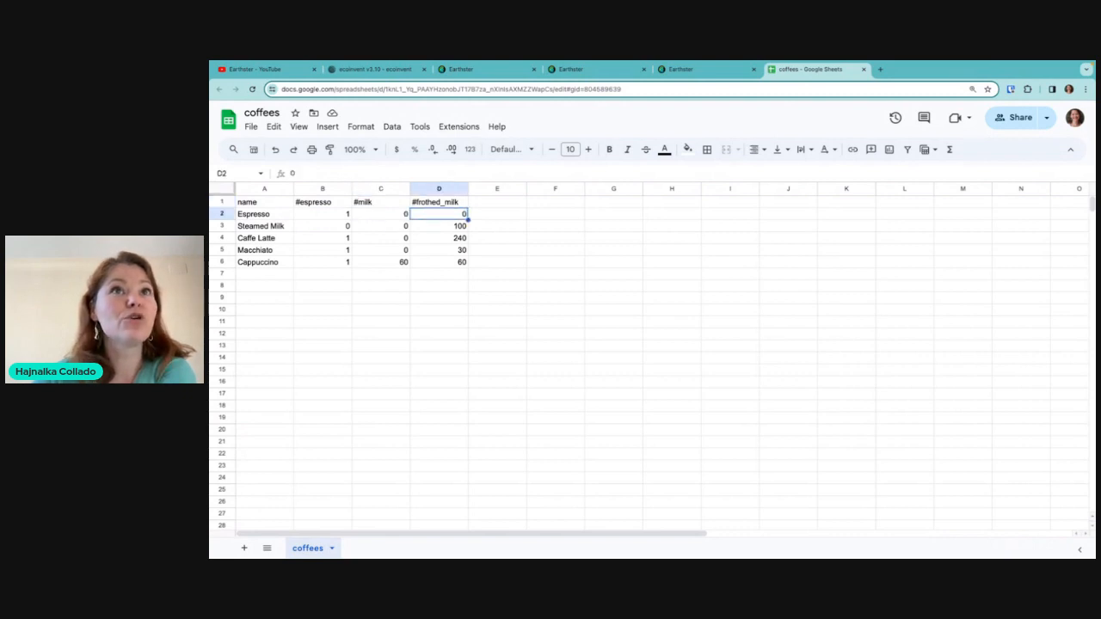
left_click(275, 225)
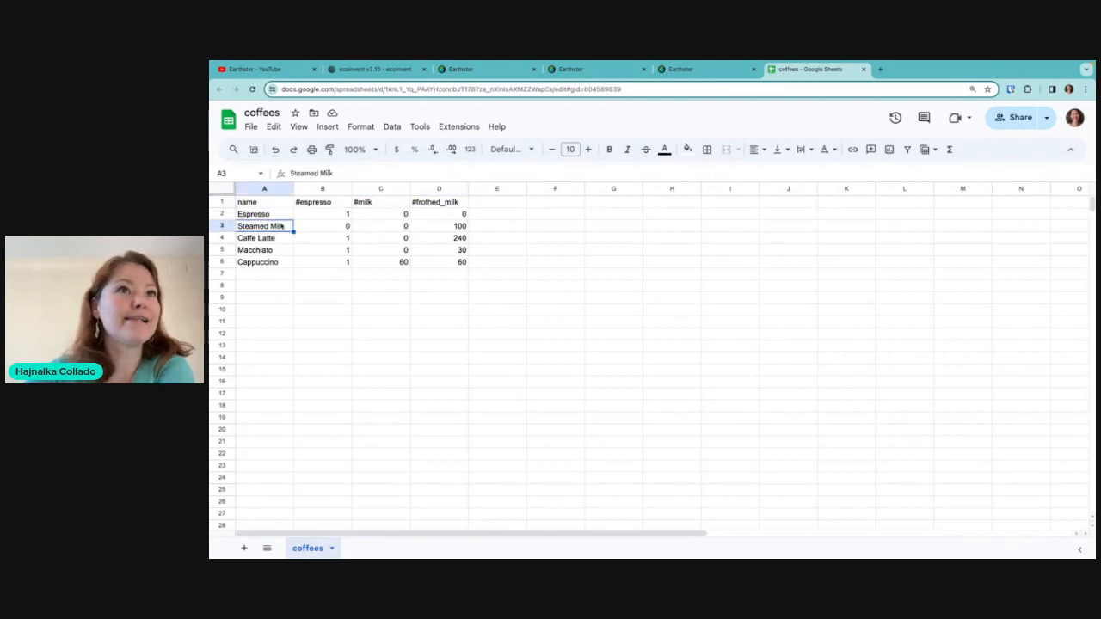
left_click(440, 226)
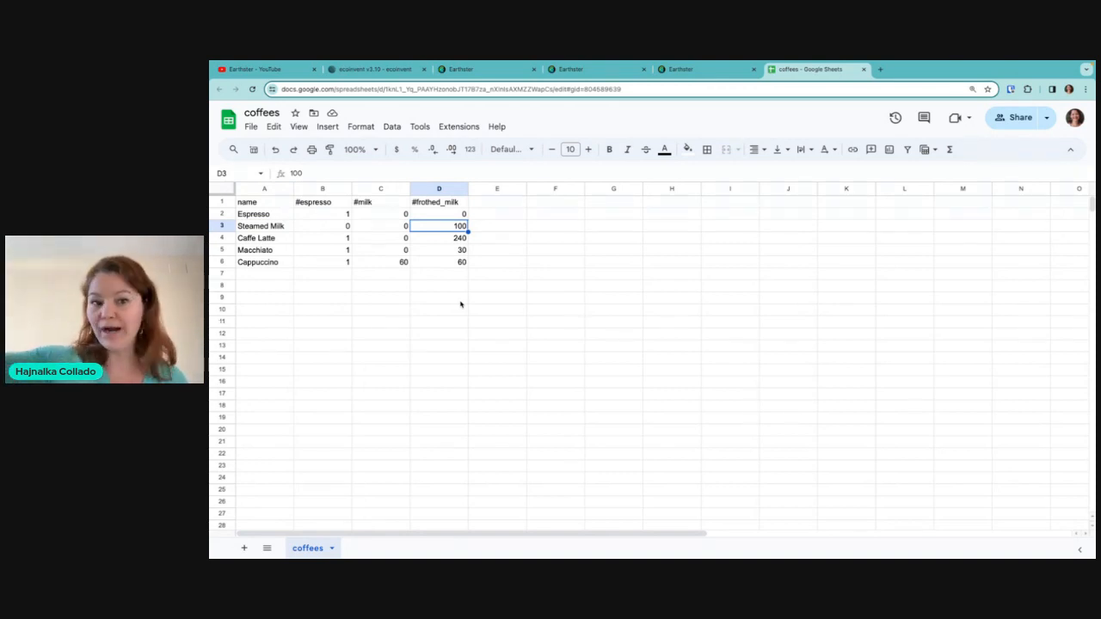
left_click(264, 203)
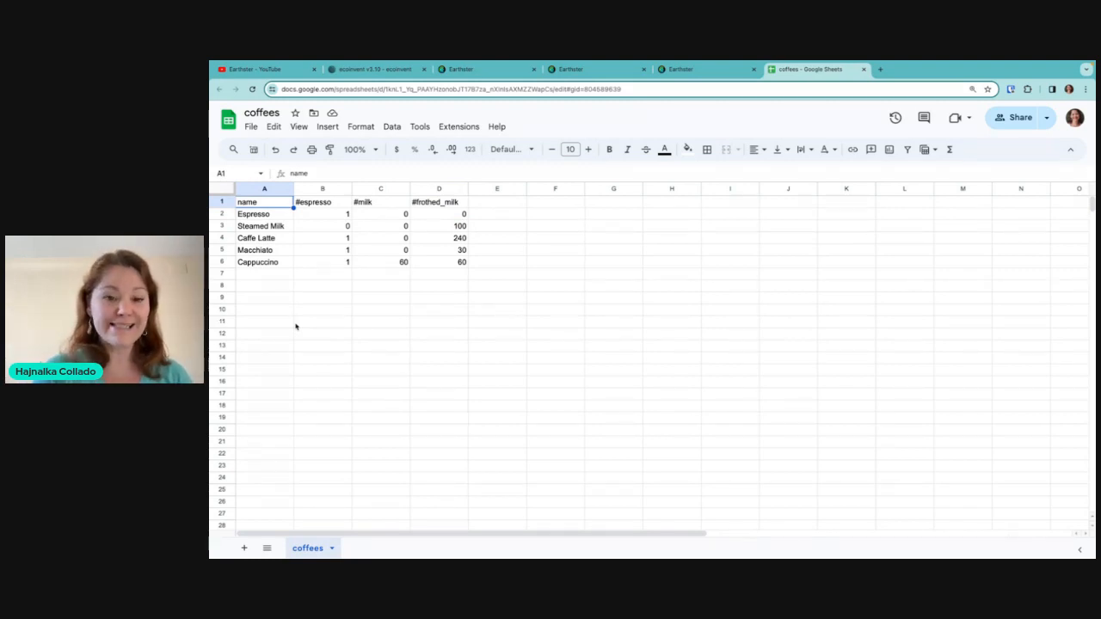
- Duplicate the #espresso column into column E and compare its entries with the original column
left_click(313, 189)
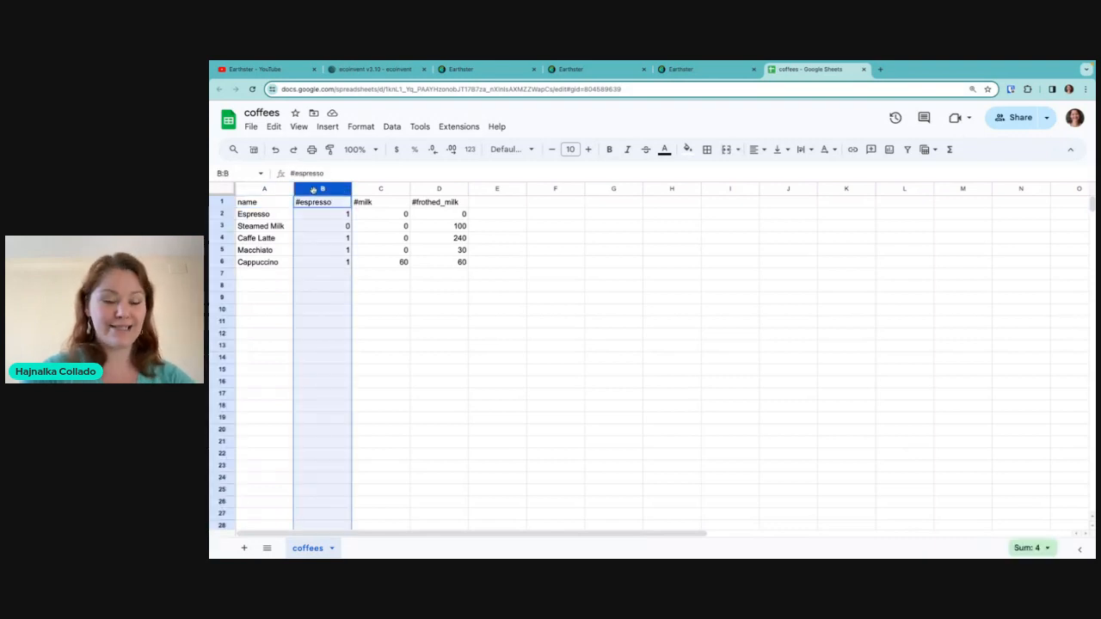
key("ctrl+c")
left_click(494, 188)
key("ctrl+v")
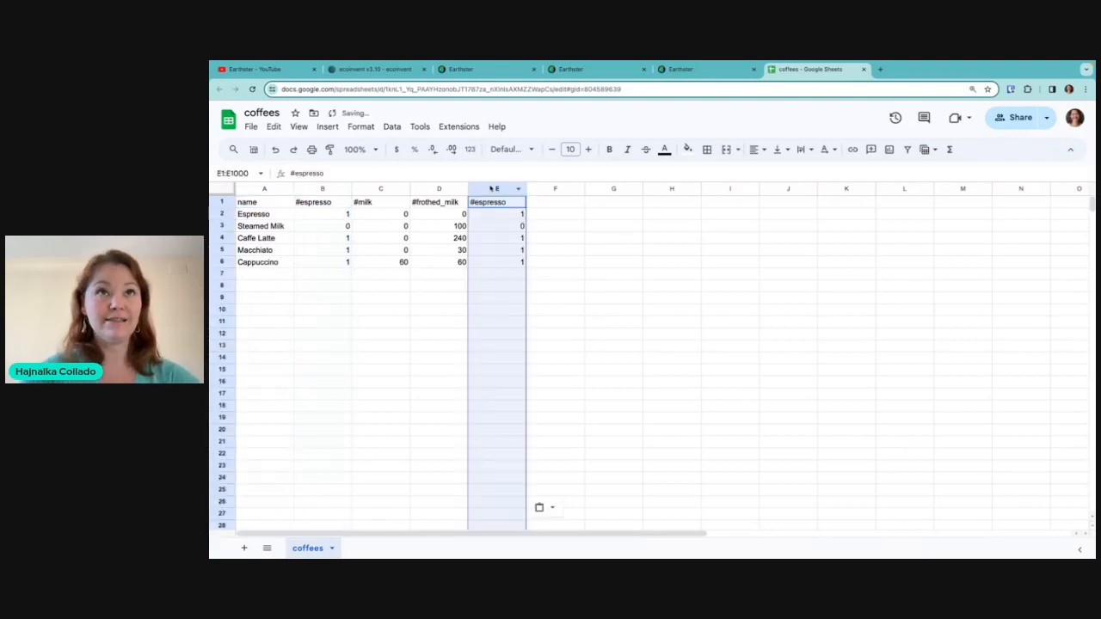
left_click(497, 287)
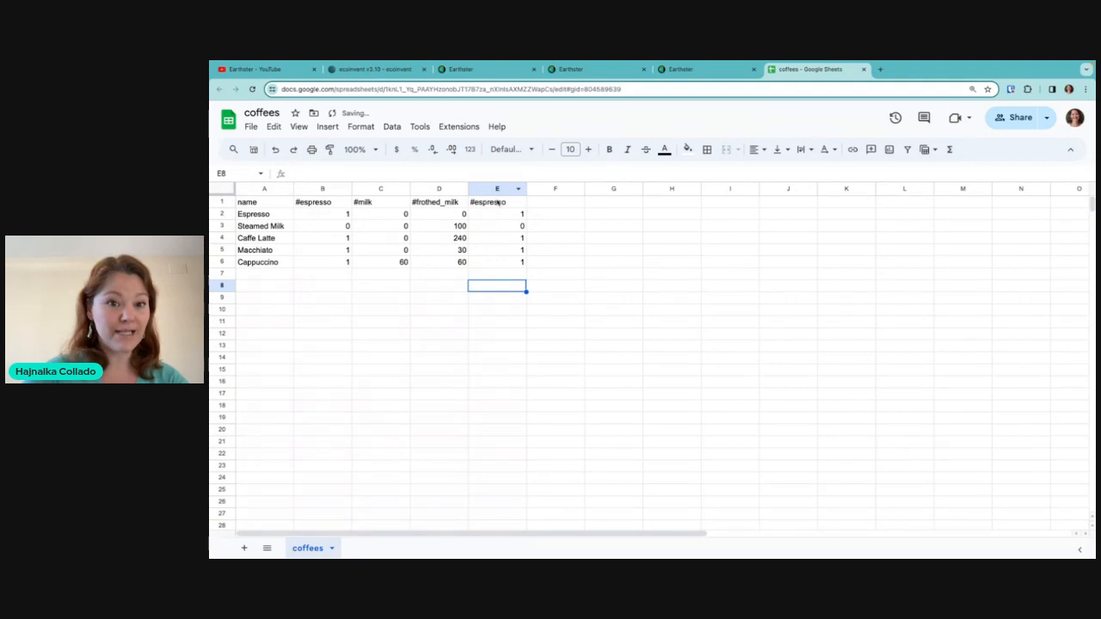
left_click(499, 239)
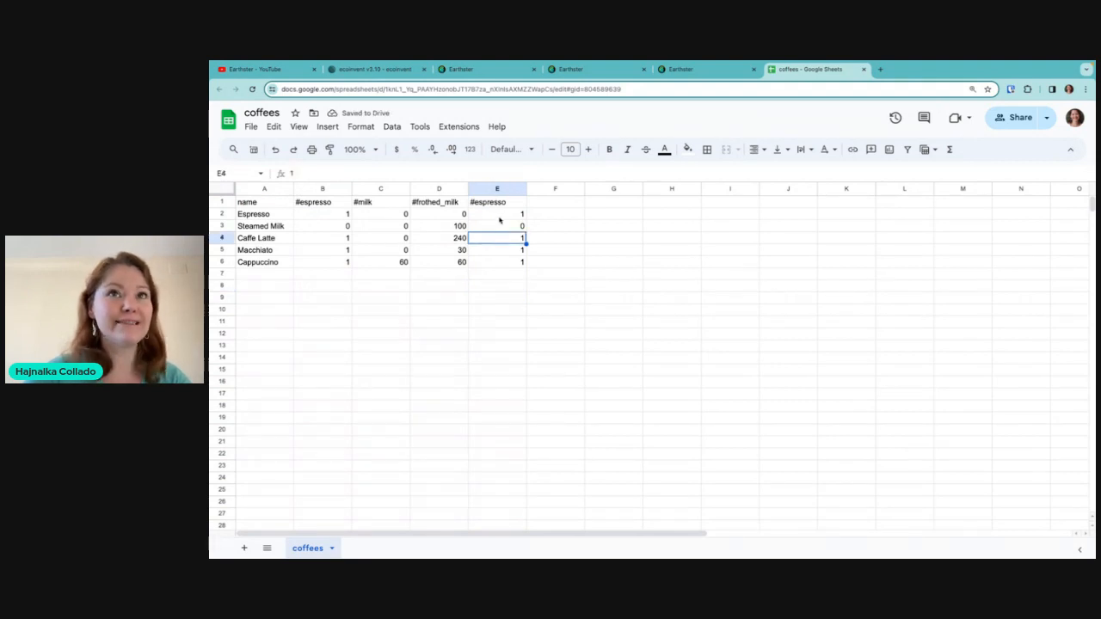
left_click(314, 229)
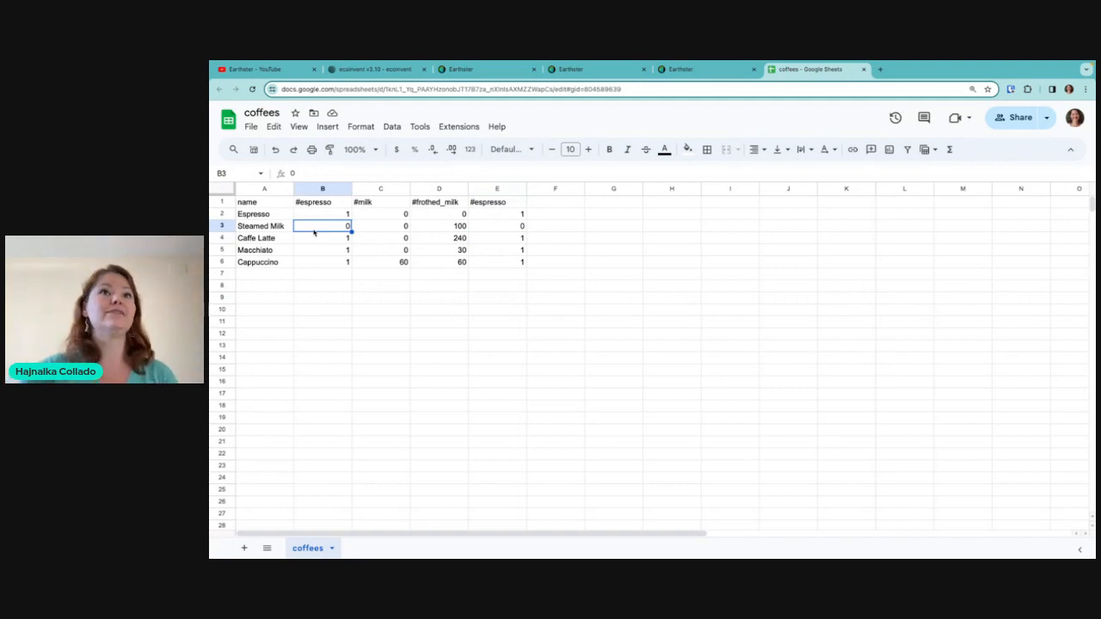
left_click(517, 218)
left_click(509, 298)
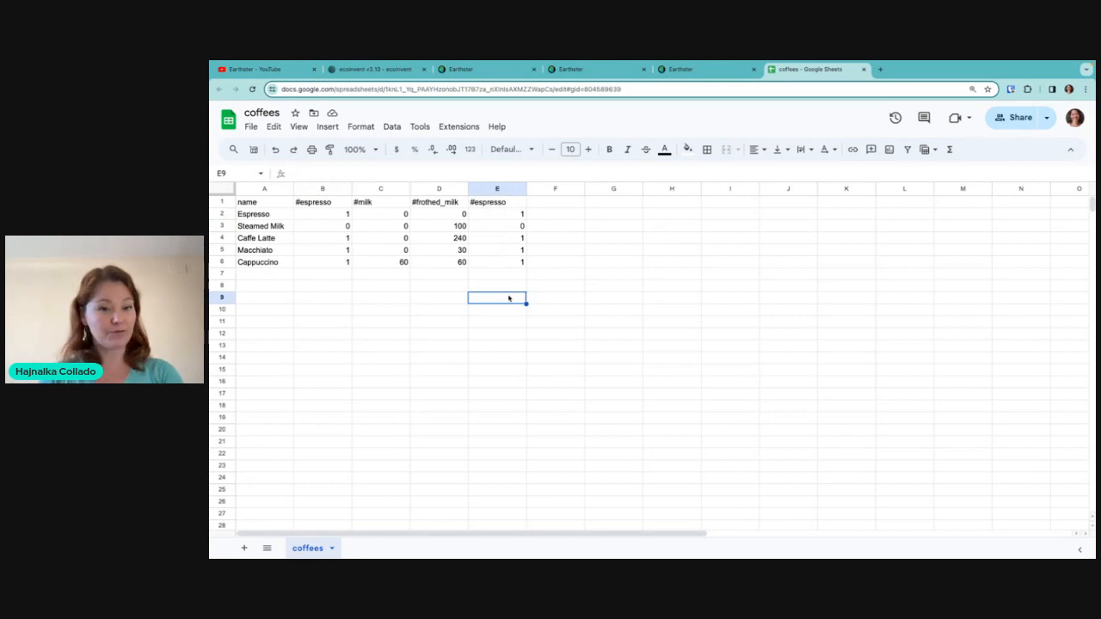
- Clear the duplicate #espresso data from column E
left_click(500, 188)
key("Delete")
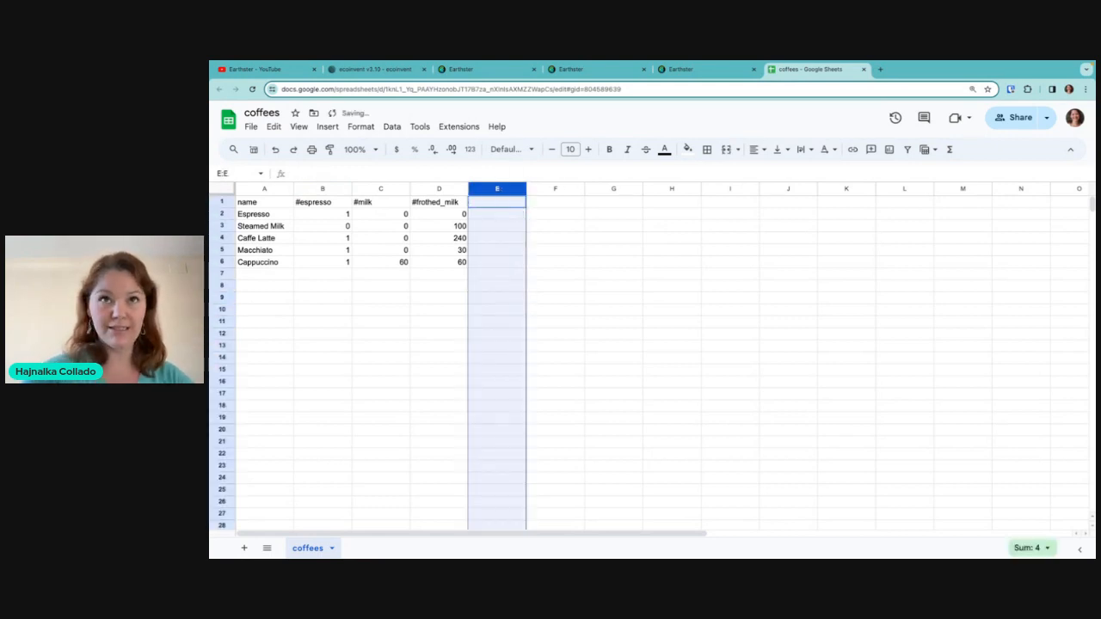
left_click(634, 253)
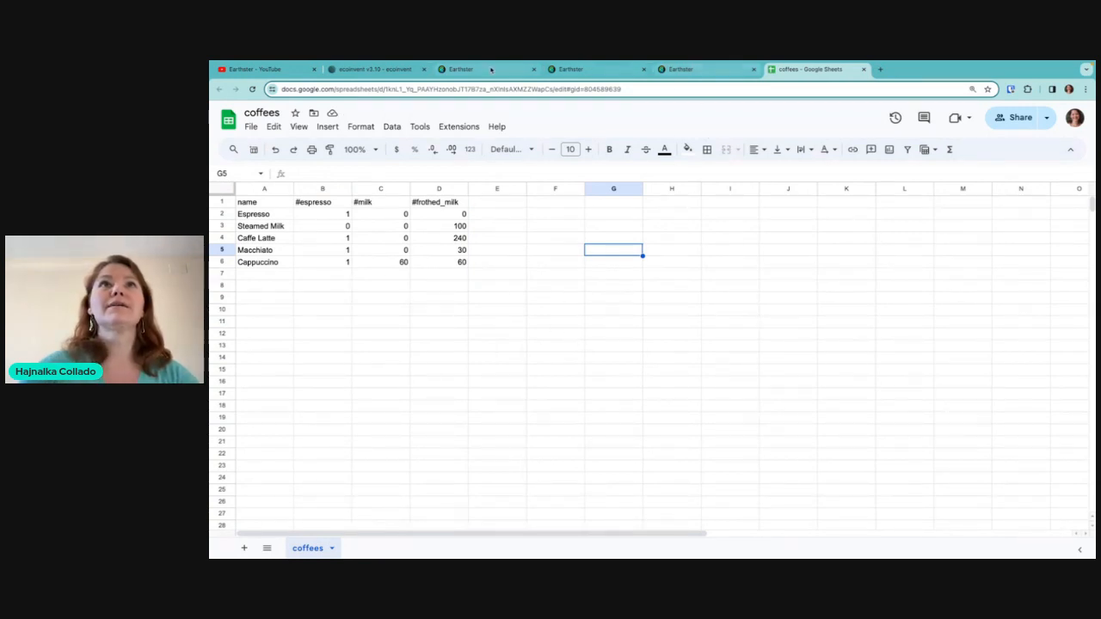
- Close the two Earthster browser tabs with the Packed Fruits demo and switch to the Coffee recipes (template) cycle in Earthster
left_click(687, 68)
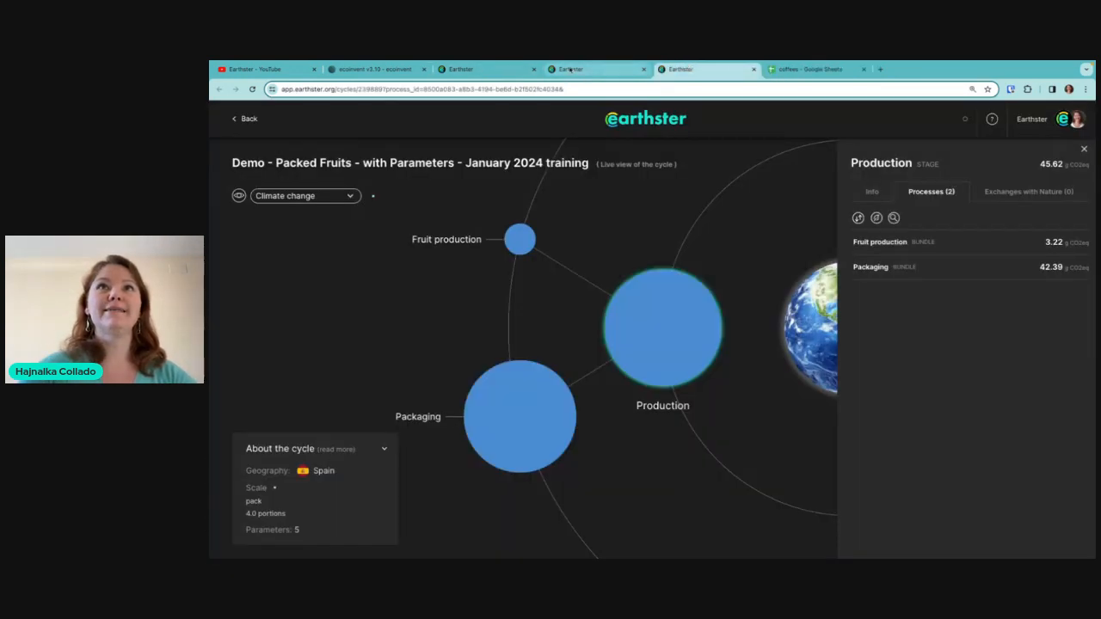
left_click(636, 69)
left_click(644, 69)
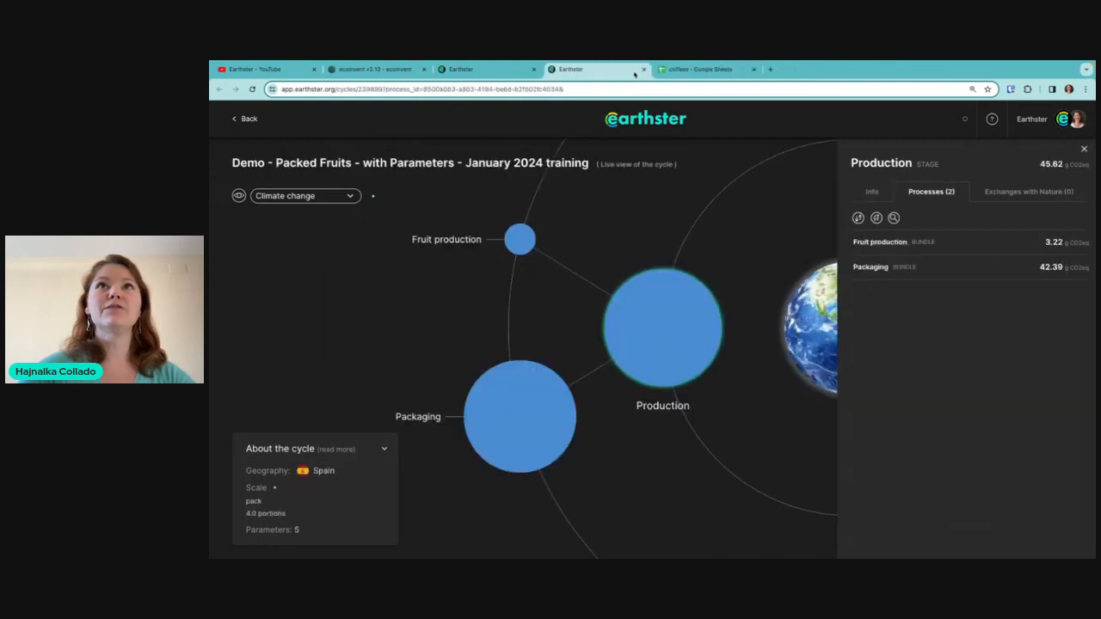
left_click(643, 69)
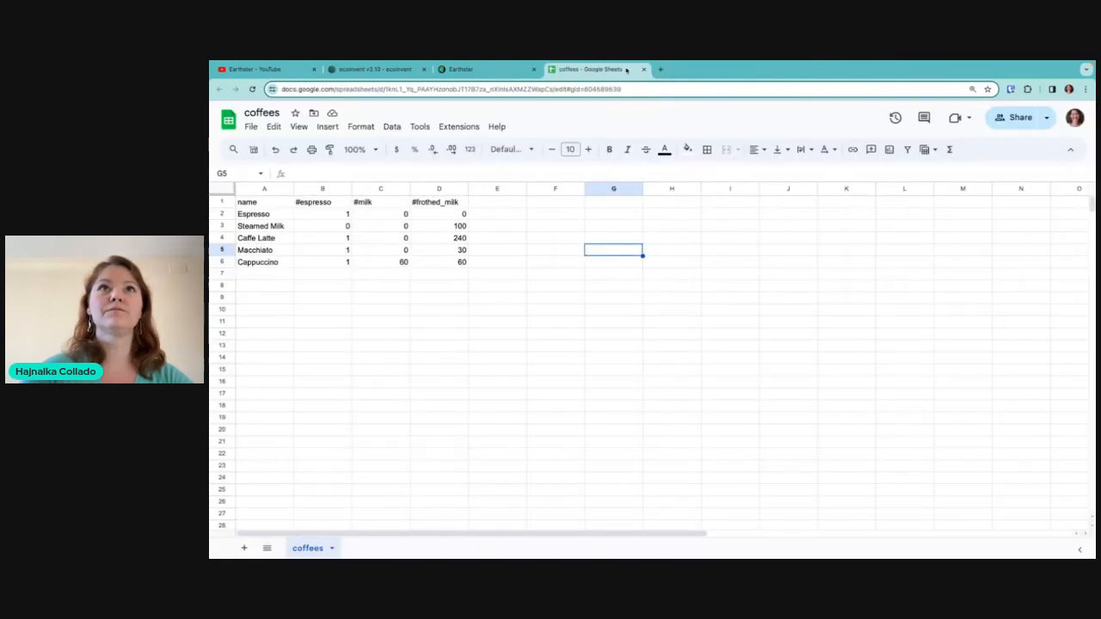
left_click(501, 70)
left_click(621, 249)
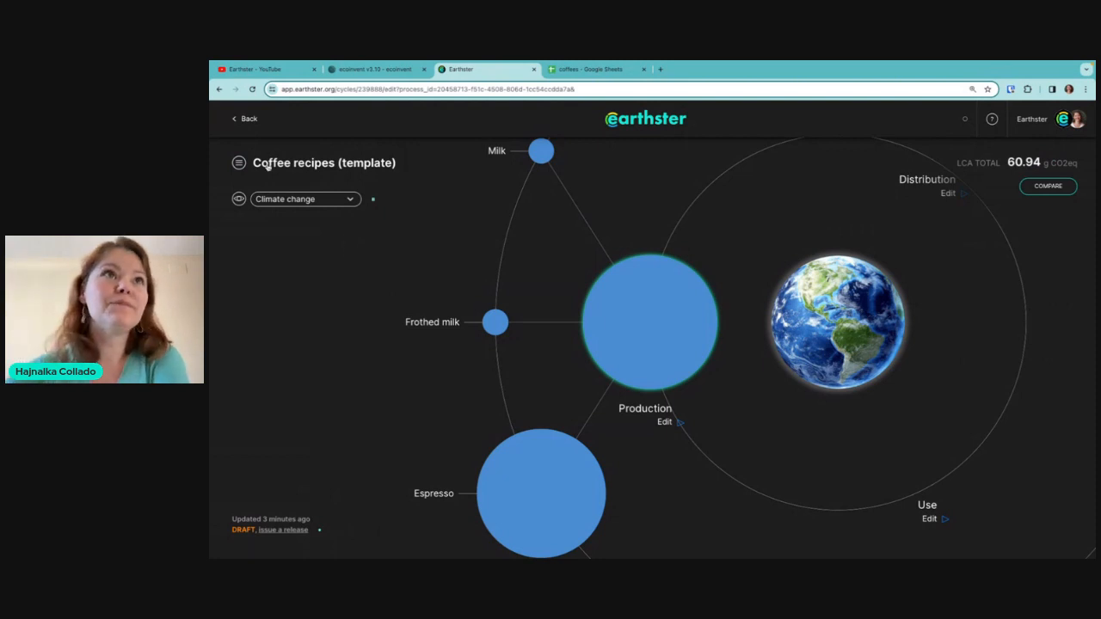
- From the cycle settings of Coffee recipes (template), save a release for export and check the available export formats
left_click(238, 163)
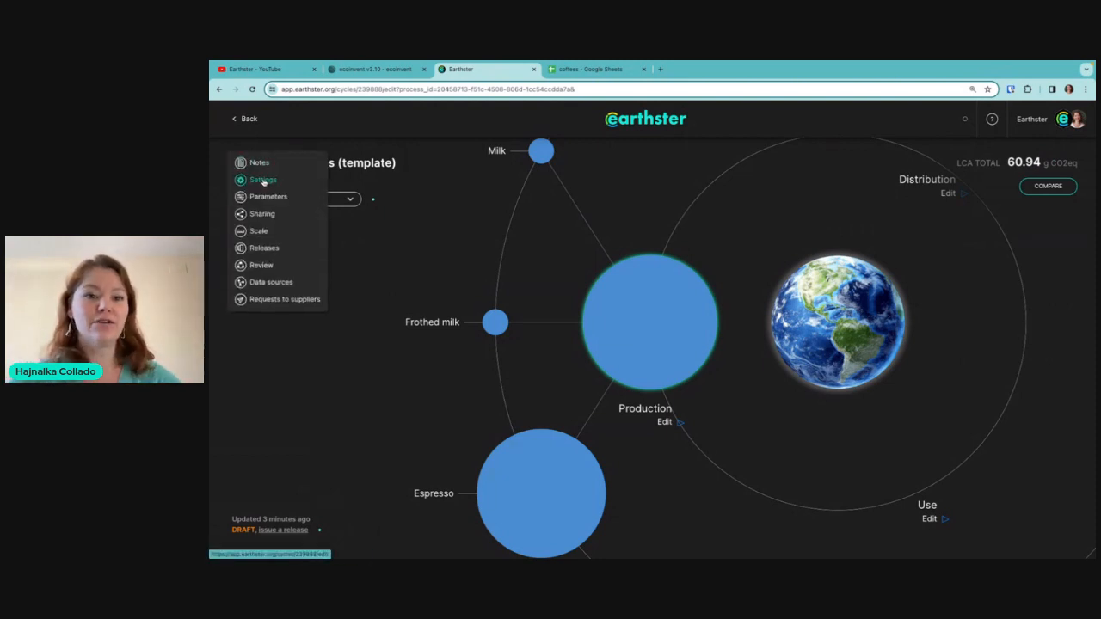
left_click(262, 180)
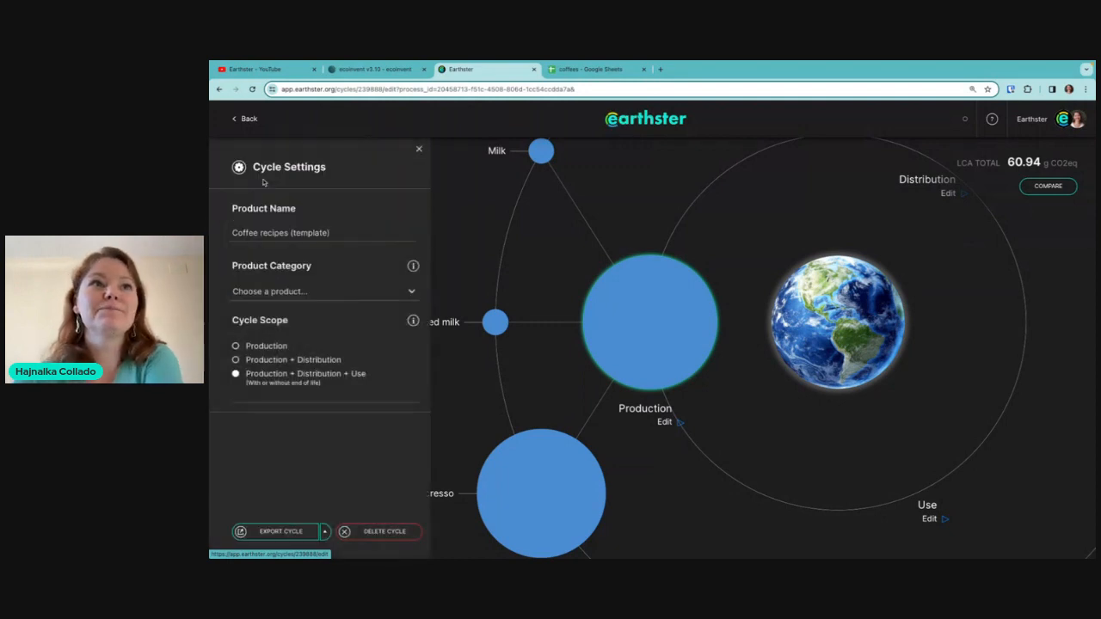
left_click(292, 536)
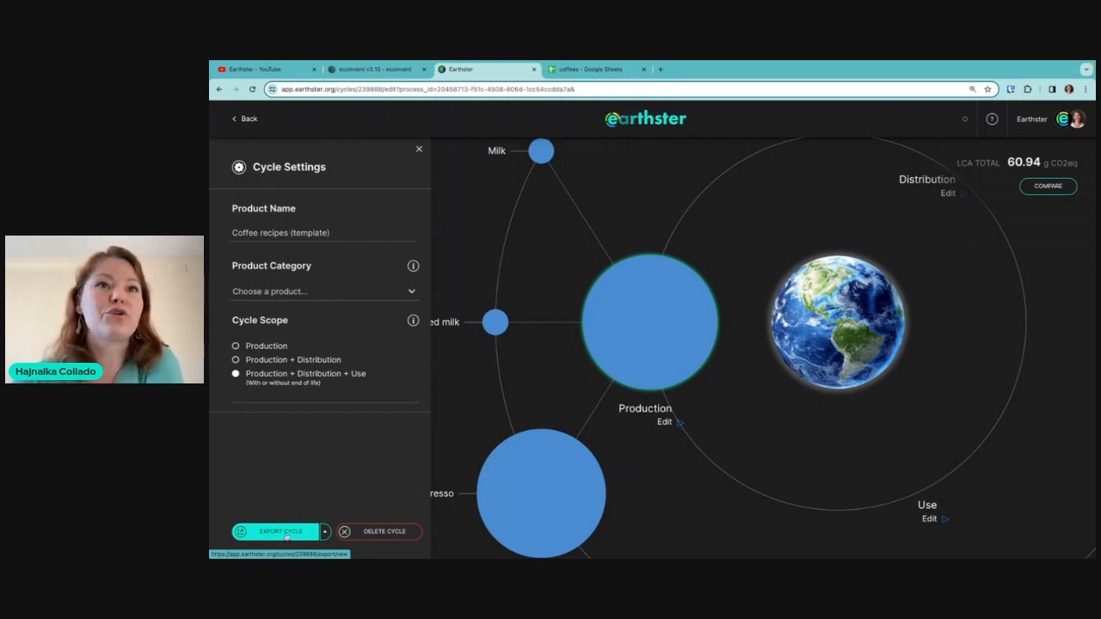
left_click(652, 462)
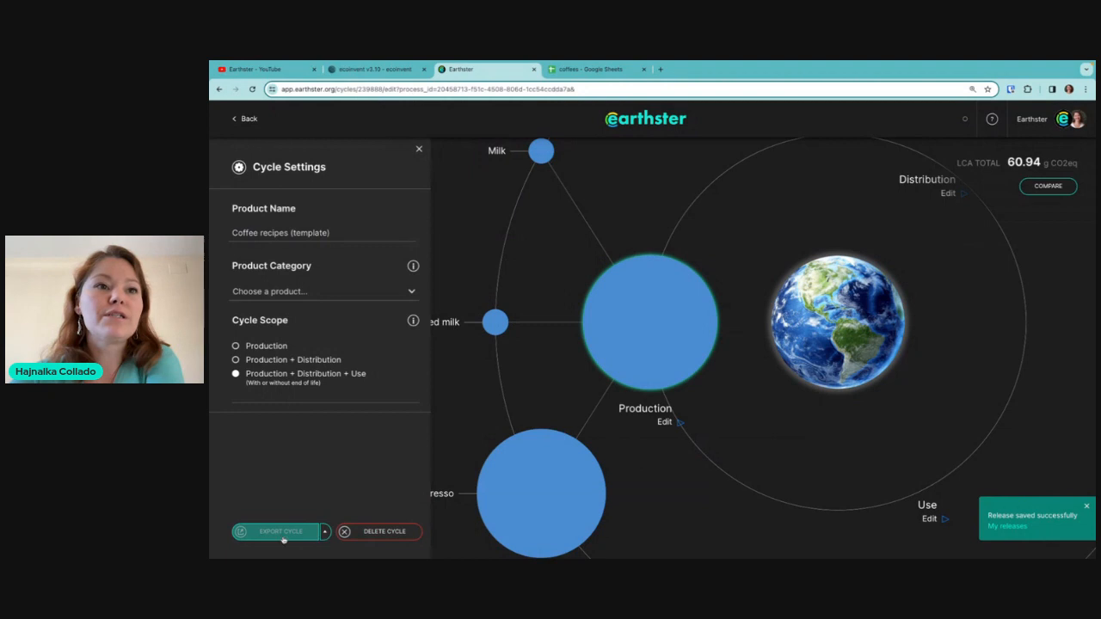
left_click(282, 533)
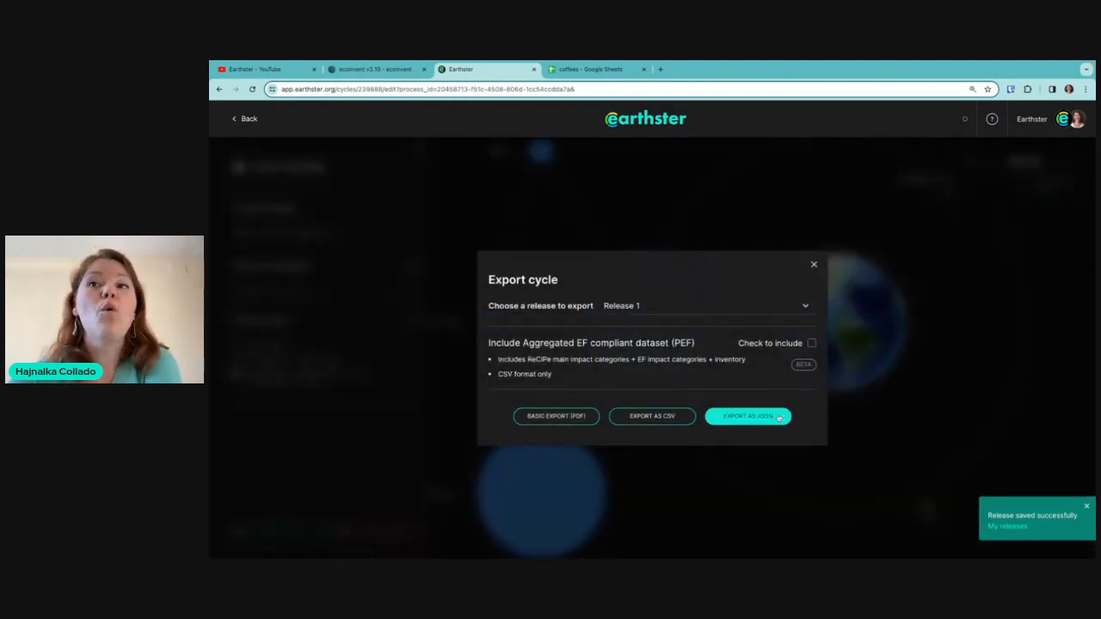
left_click(814, 265)
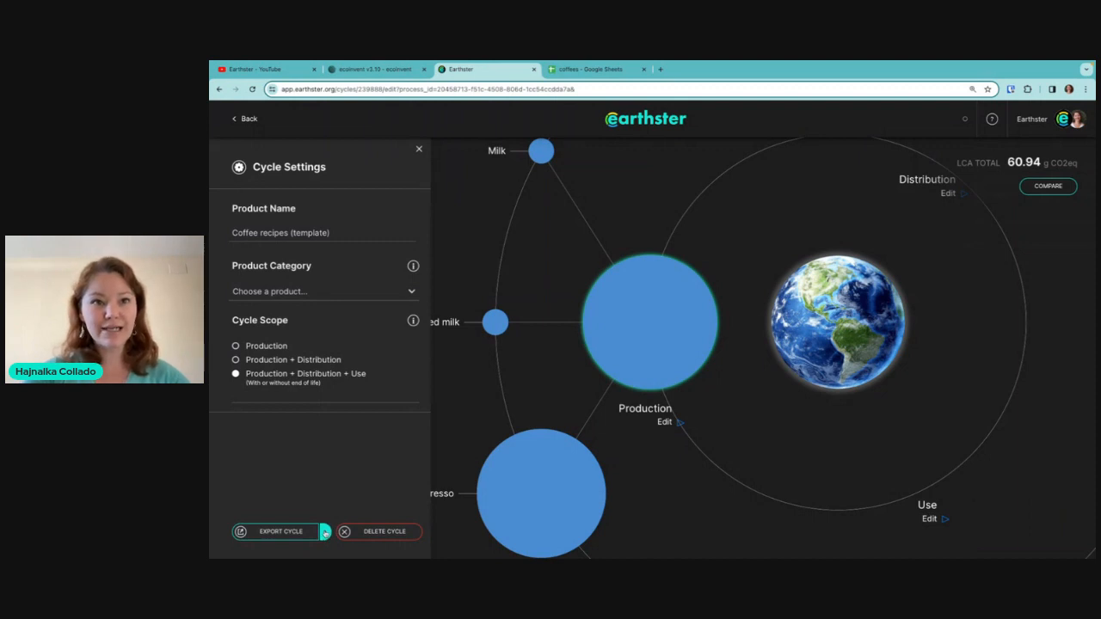
- Start a bulk replication of the Coffee recipes (template) cycle
left_click(325, 532)
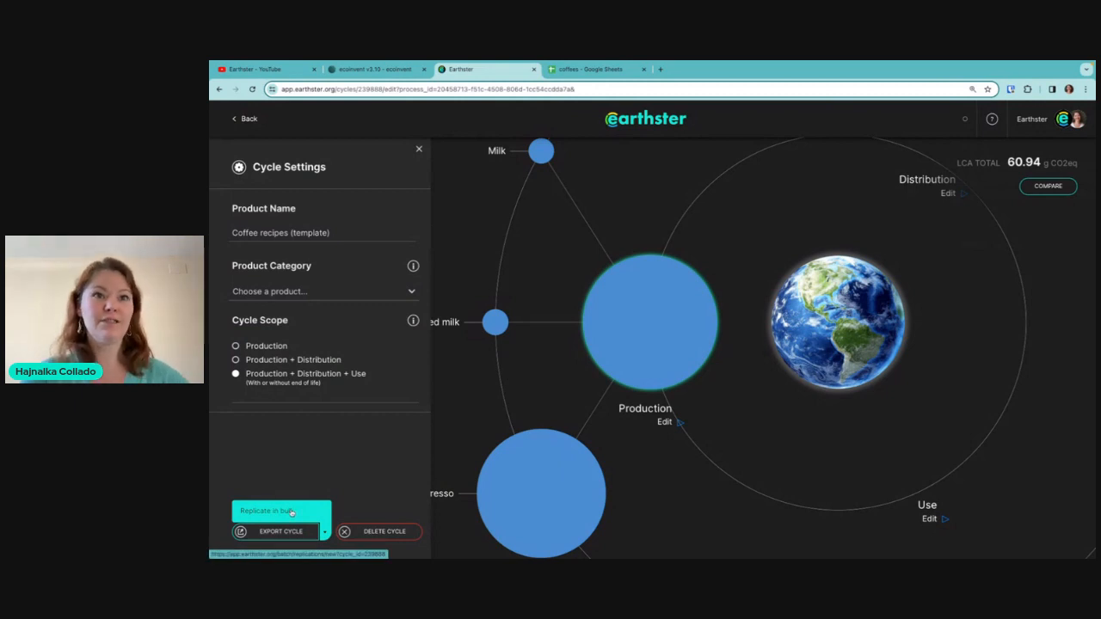
left_click(291, 513)
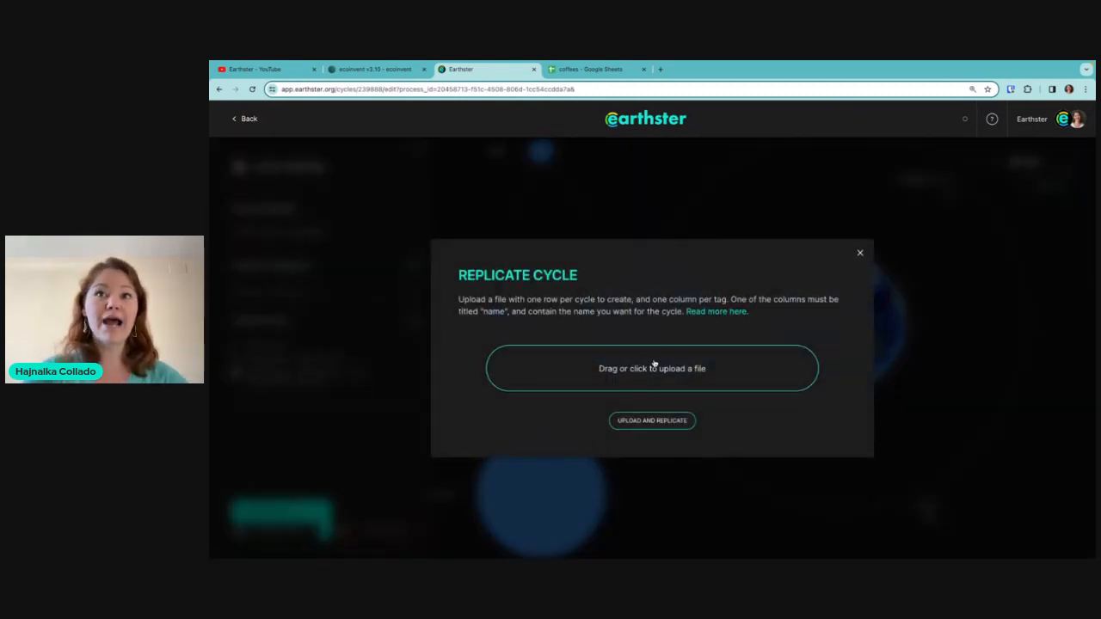
left_click(641, 423)
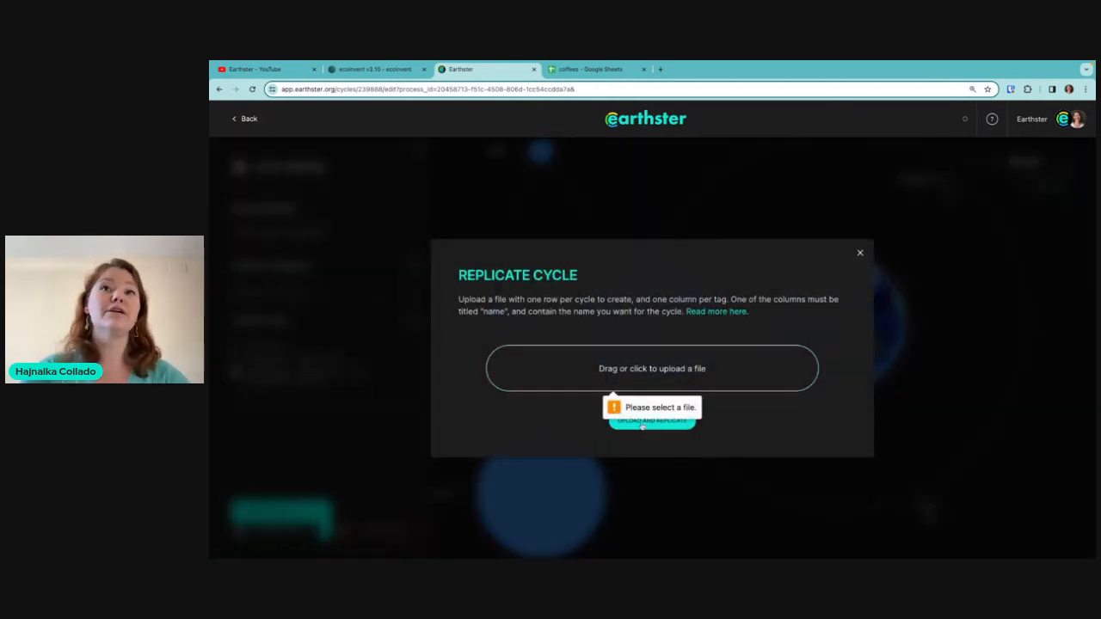
left_click(565, 356)
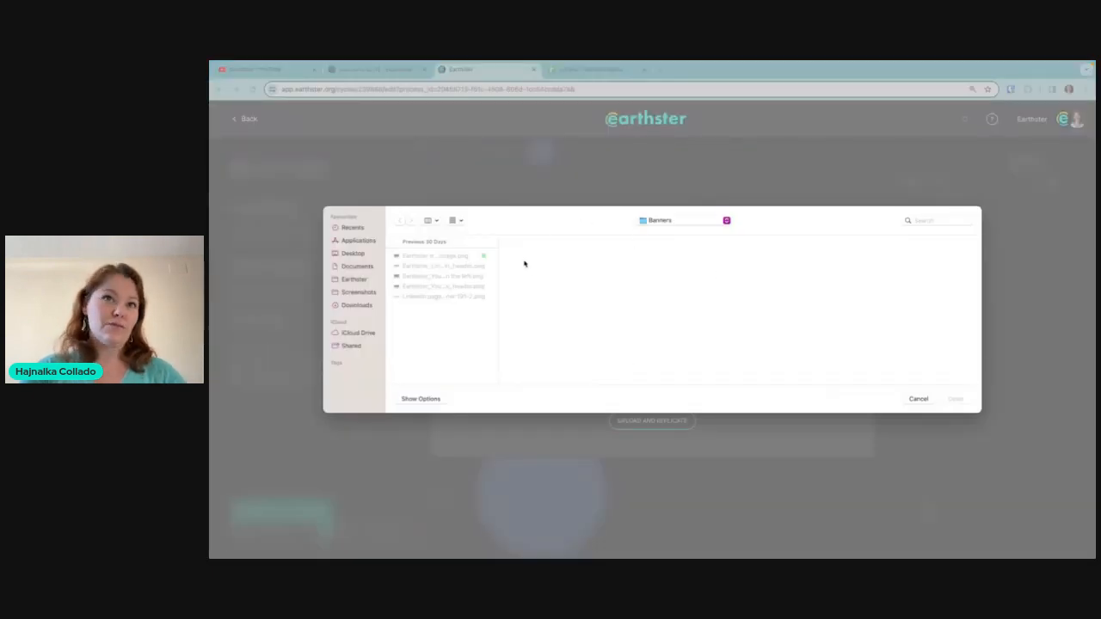
left_click(918, 399)
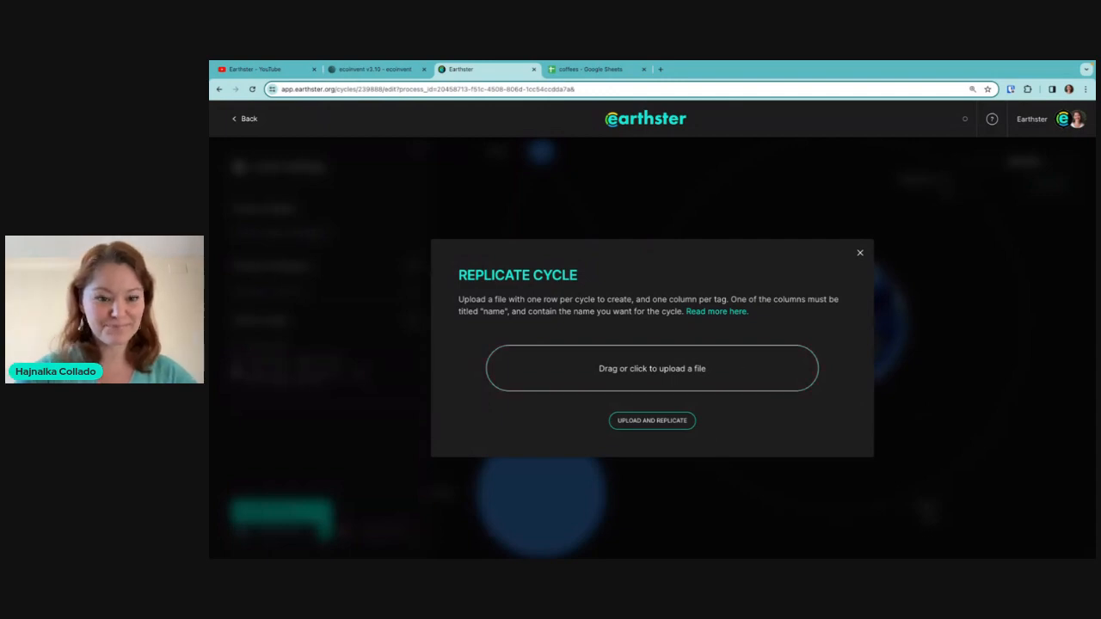
- Replicate the cycle in bulk from the file coffees.csv and return to the workspace's cycle list
key("ctrl+Left")
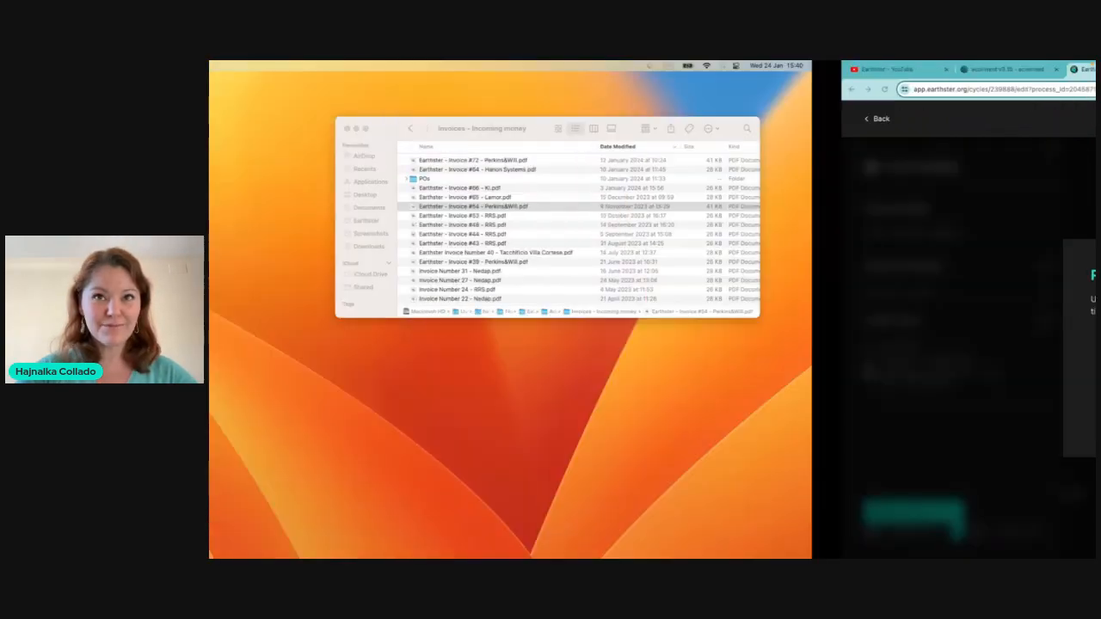
key("ctrl+Right")
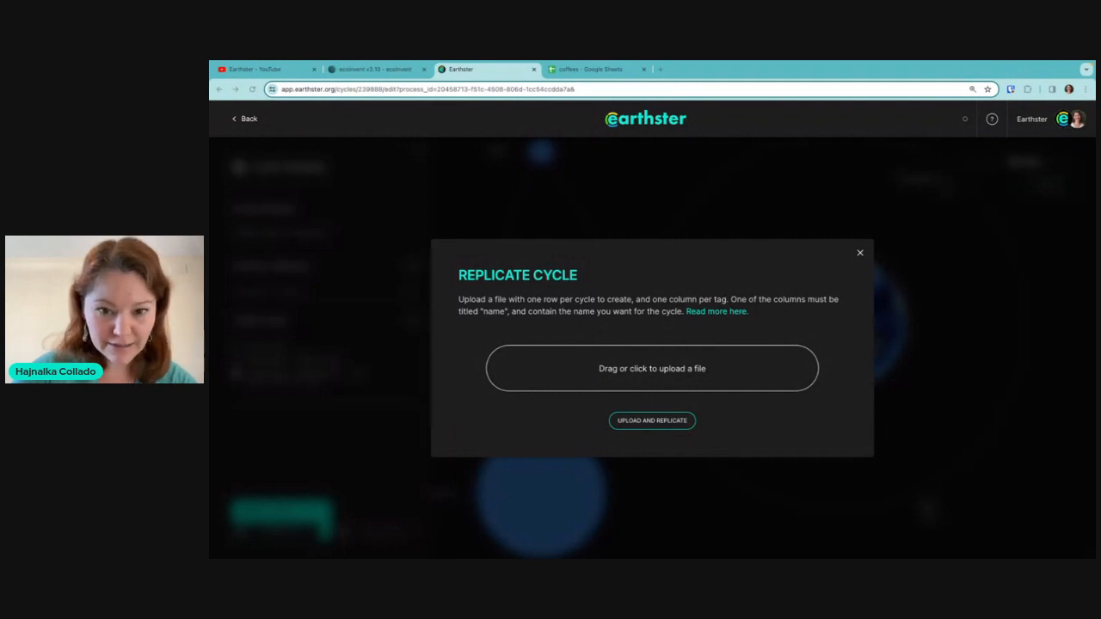
left_click_drag(659, 519, 642, 372)
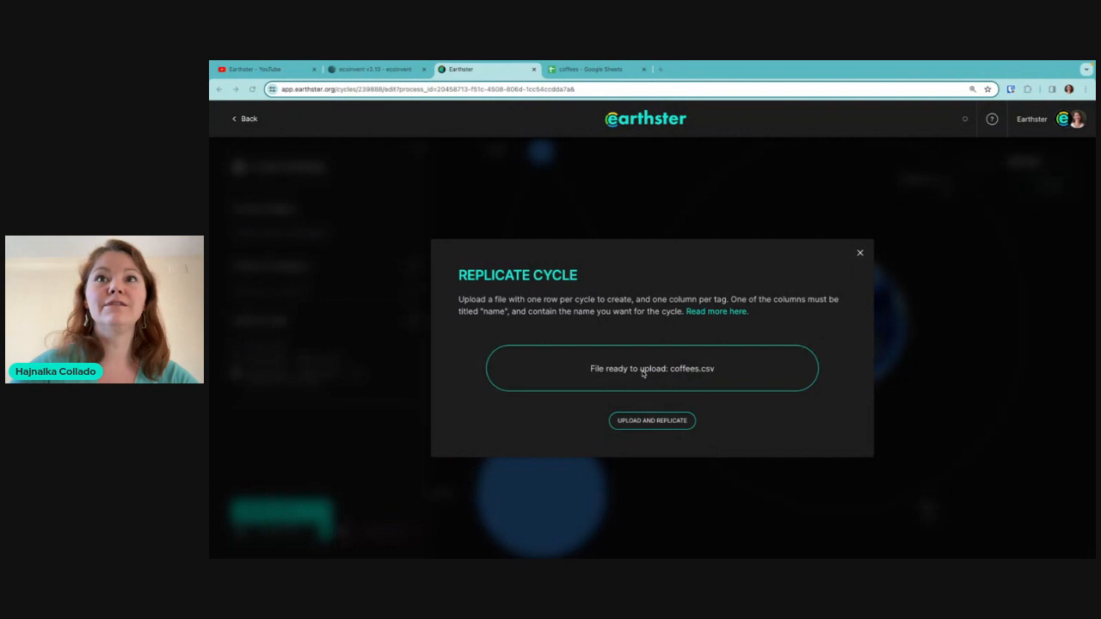
left_click(637, 421)
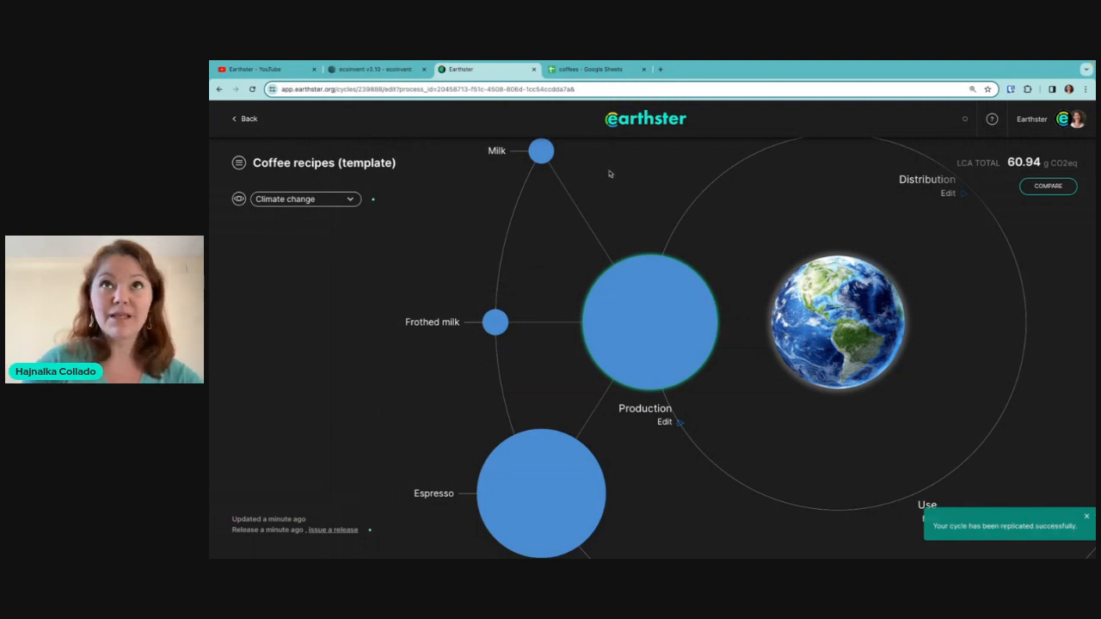
left_click(644, 120)
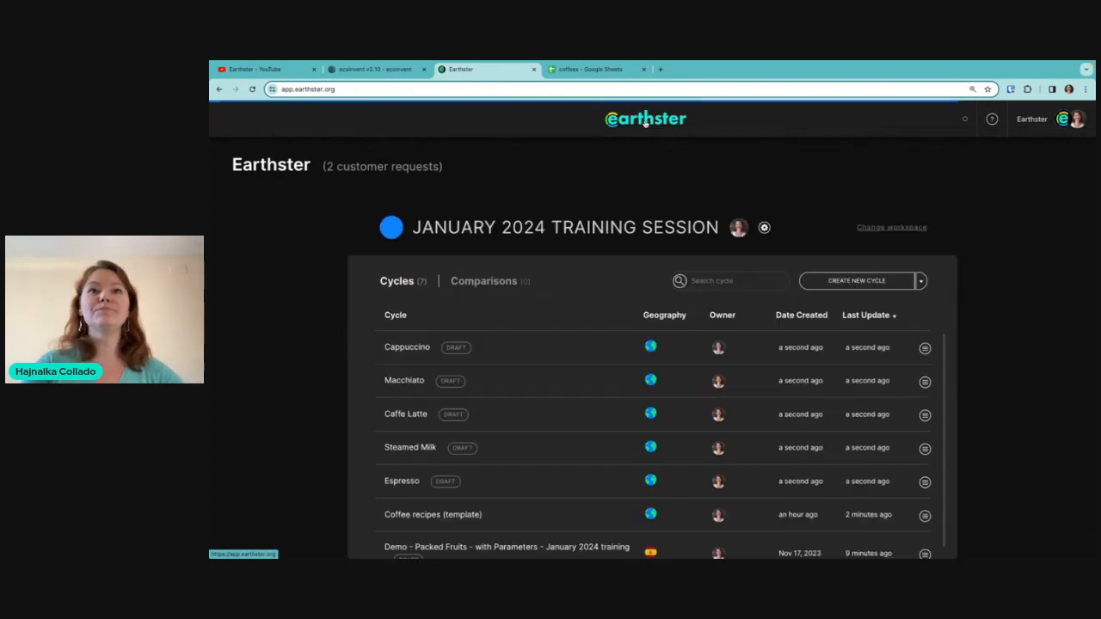
- Open the replicated Cappuccino cycle from the workspace's cycle list and view the processes of its Production stage
scroll(535, 507, "down", 1)
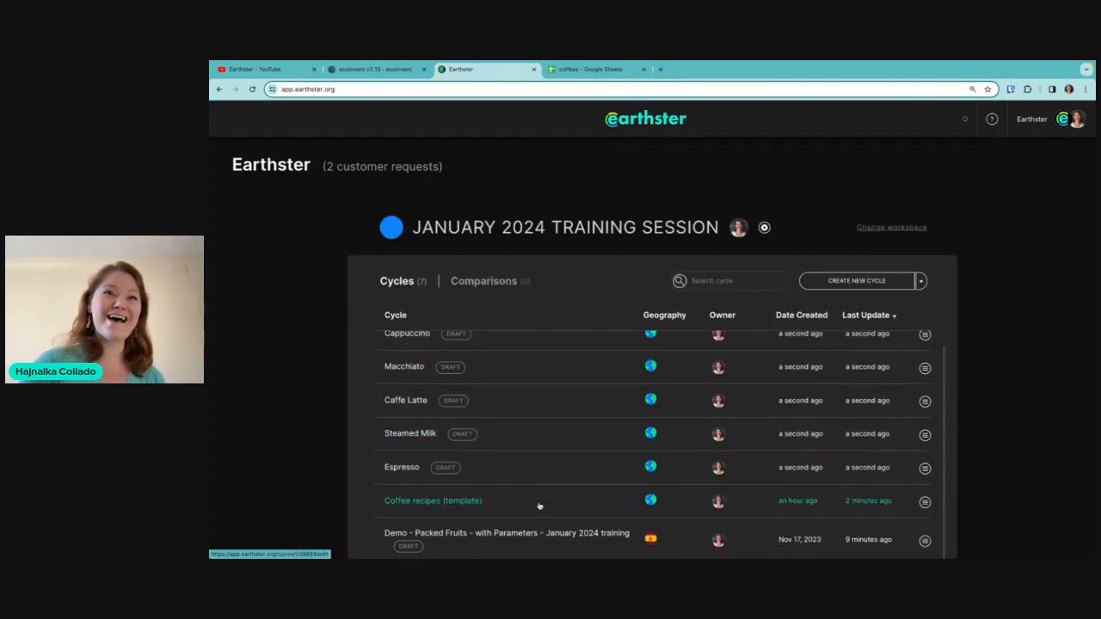
scroll(534, 416, "up", 1)
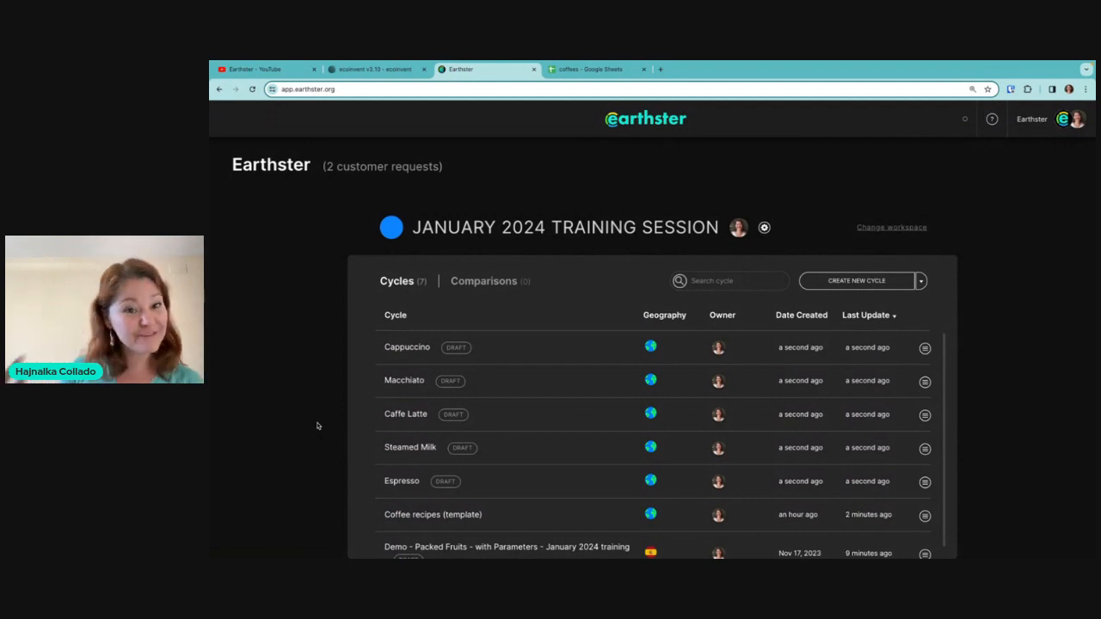
left_click(410, 347)
left_click(528, 348)
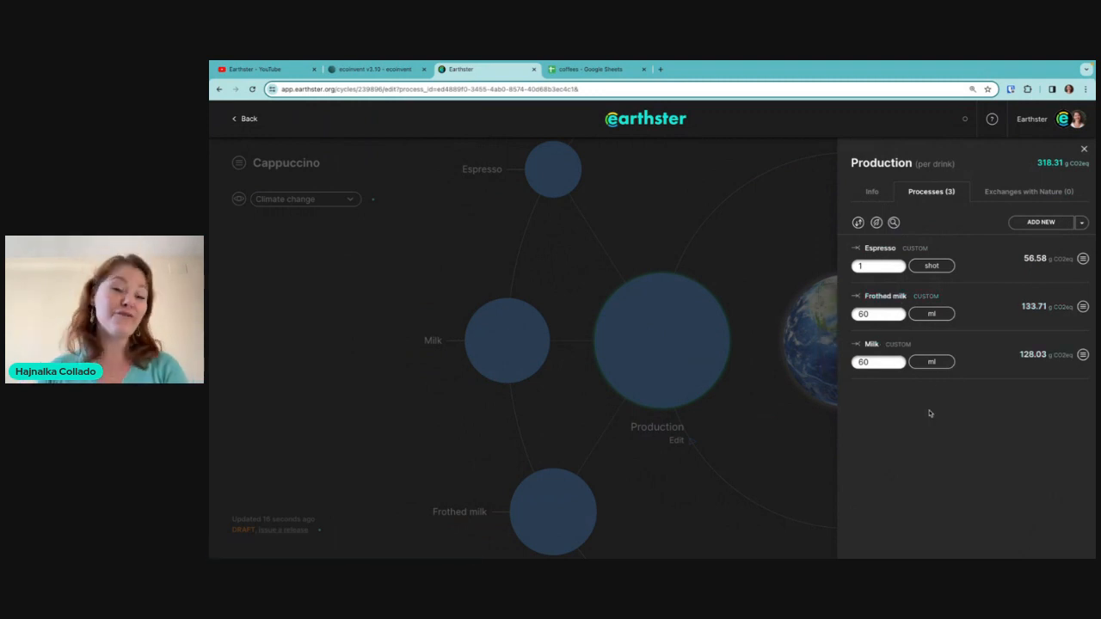
- Compare the Cappuccino ingredient amounts with the coffees sheet in Google Sheets, and return to Earthster's cycle list
left_click(612, 73)
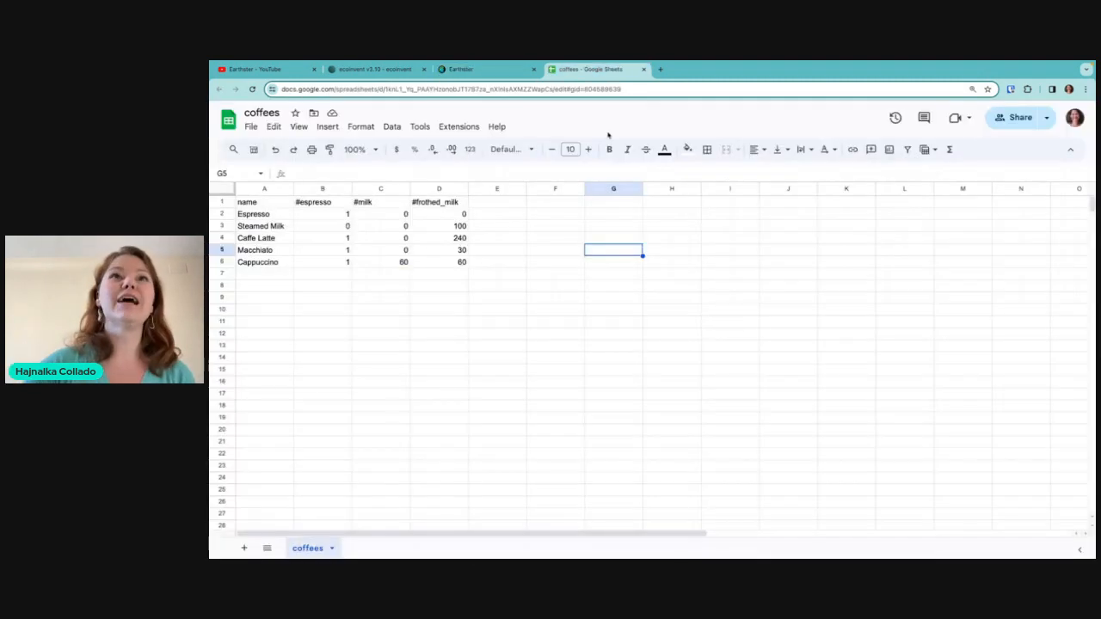
left_click(498, 362)
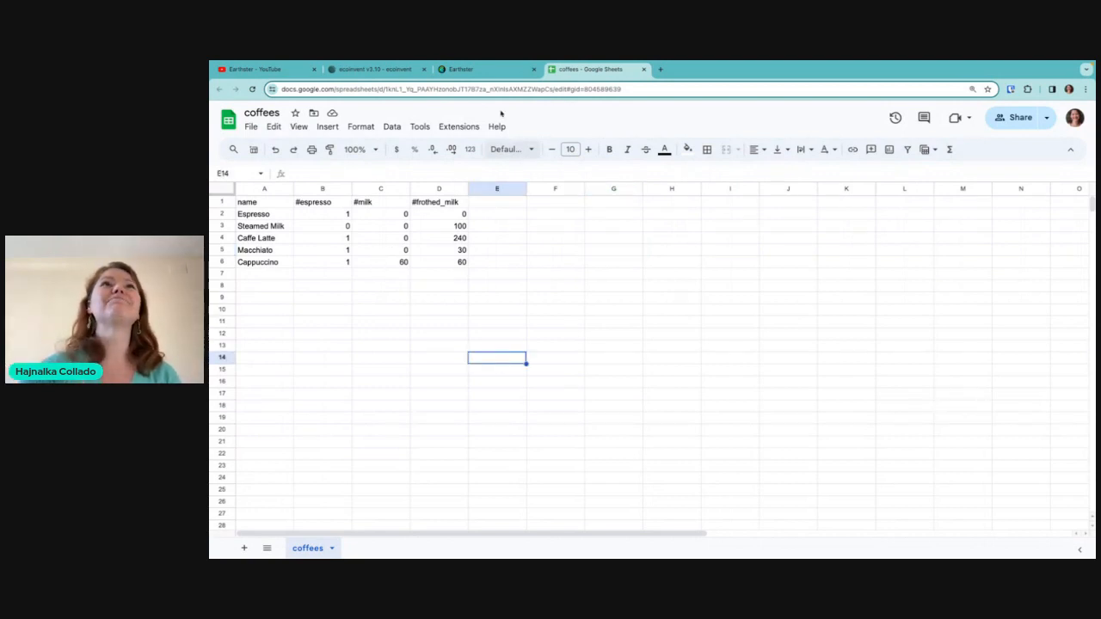
left_click(465, 69)
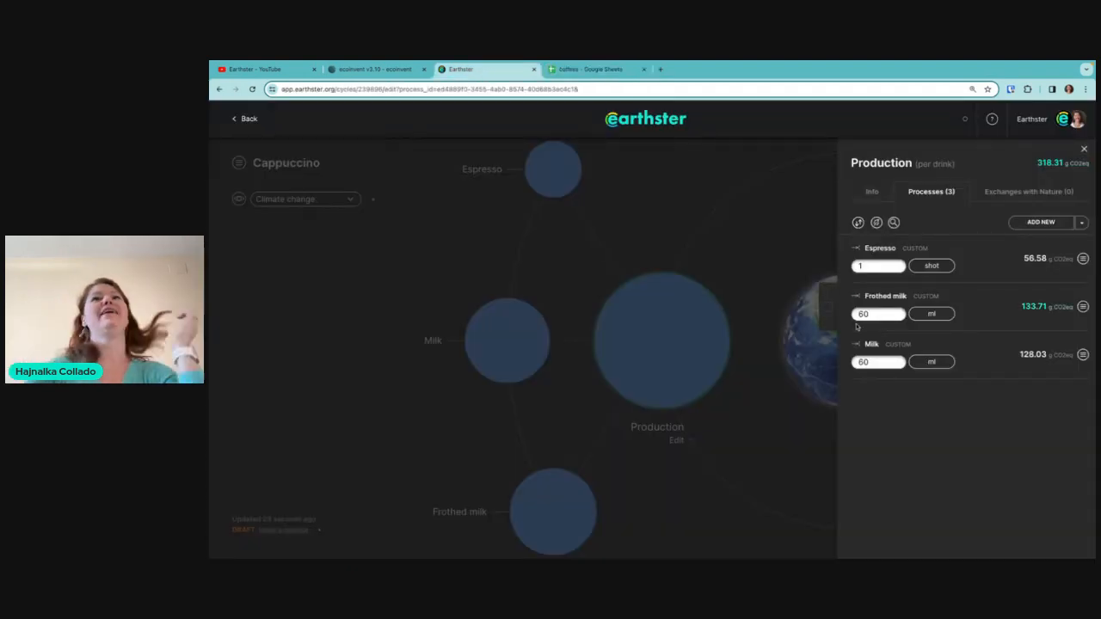
left_click(656, 120)
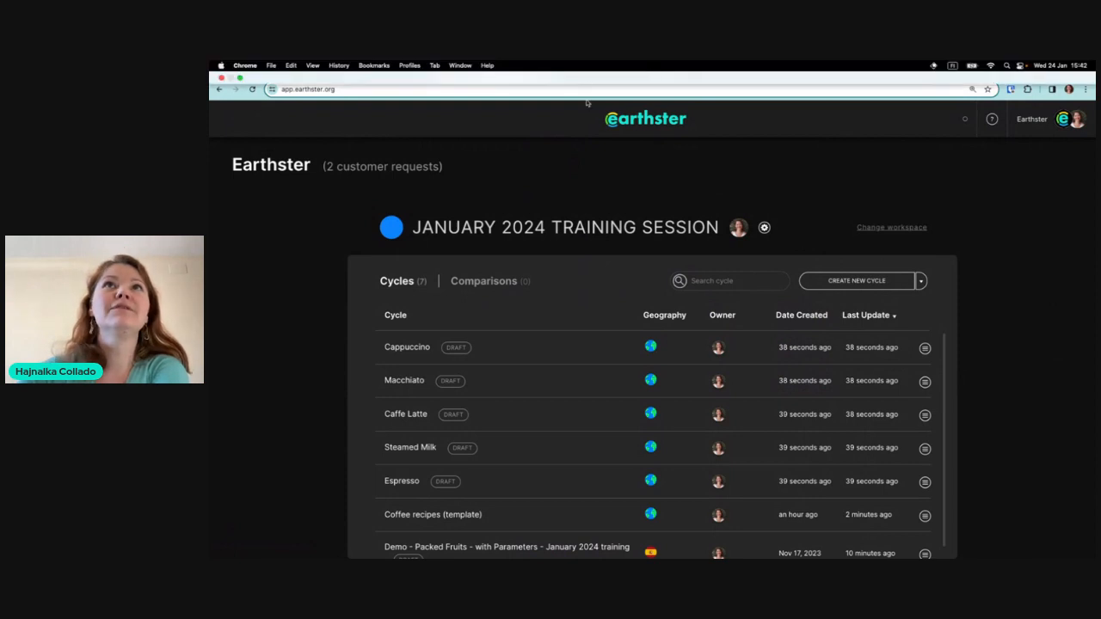
- Switch to the coffees sheet in Google Sheets and highlight the recipe names from Espresso to Cappuccino in A2:A6
left_click(588, 71)
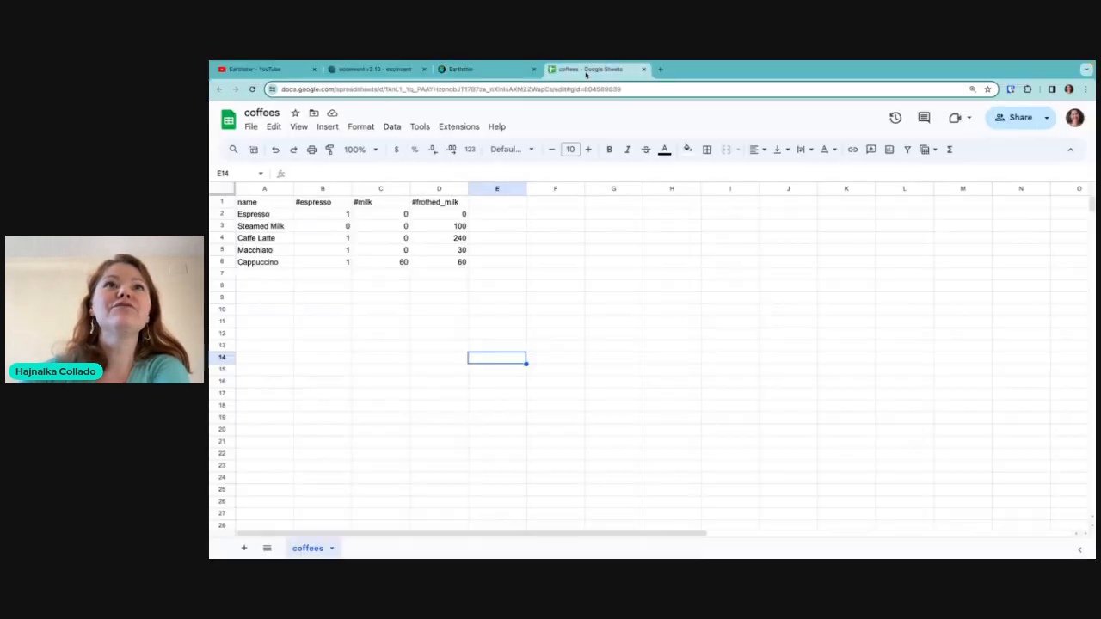
left_click(434, 250)
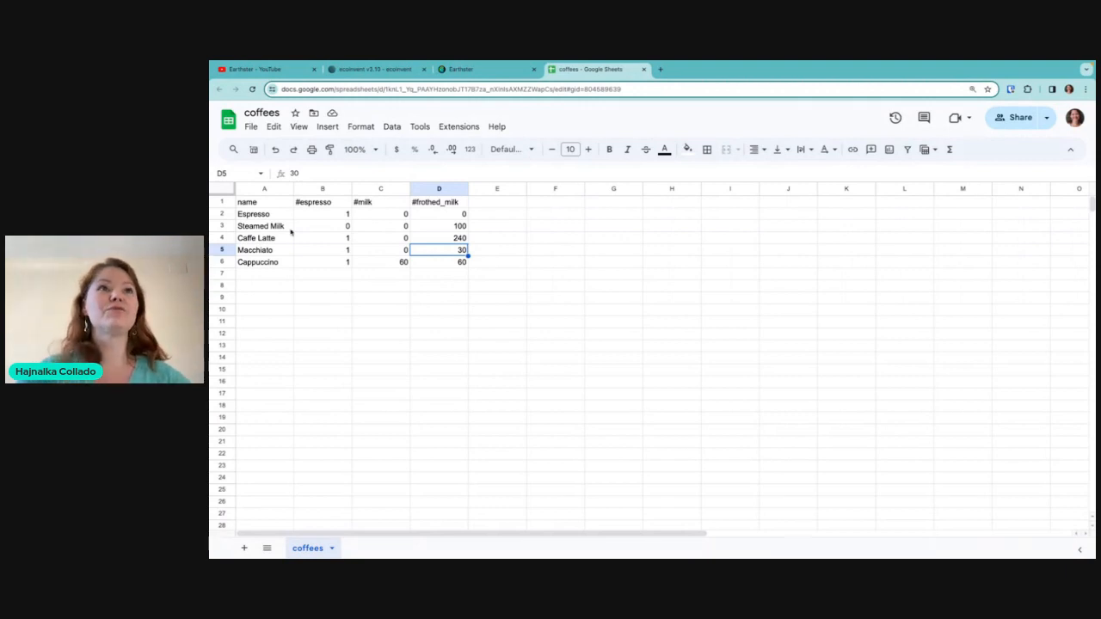
left_click(269, 215)
left_click_drag(269, 222, 266, 262)
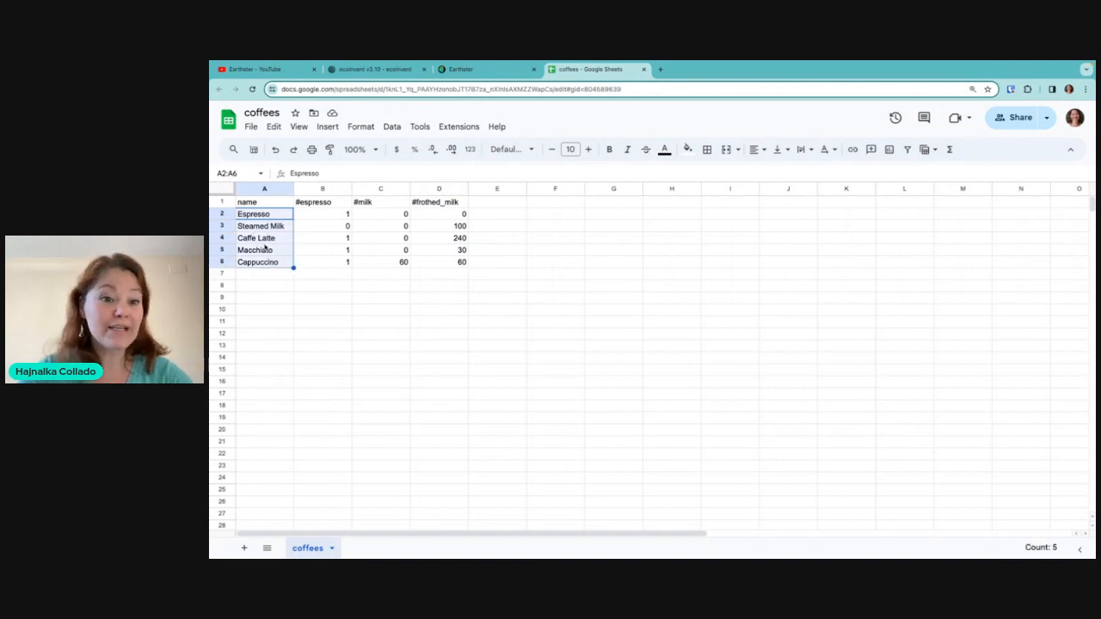
left_click(265, 288)
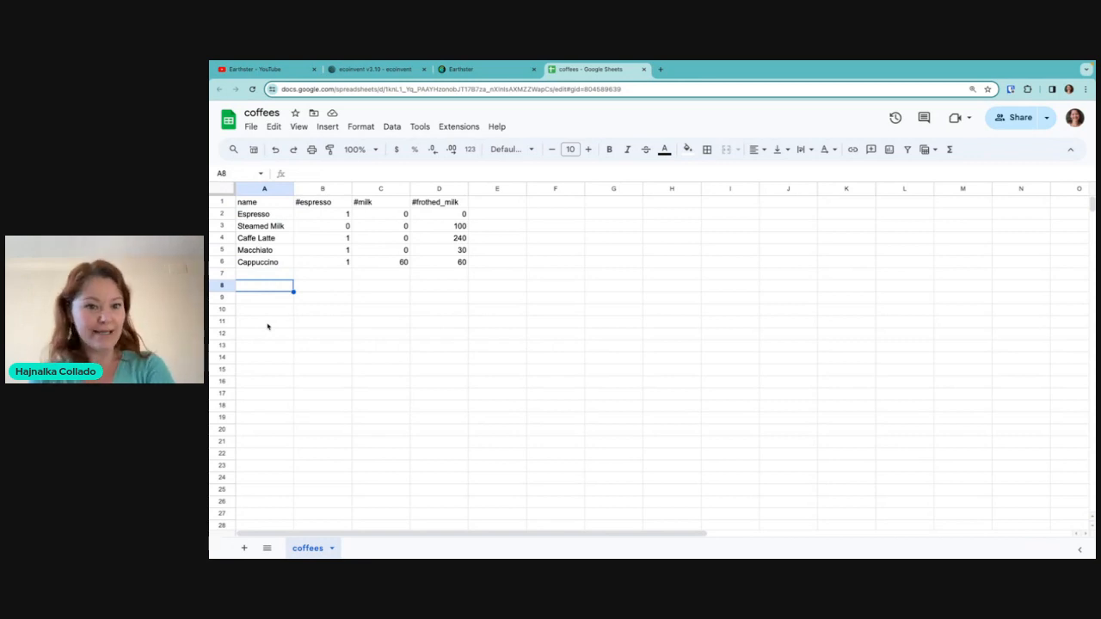
- Switch back to Earthster and look over the replicated coffee cycles in the workspace's list
left_click(478, 72)
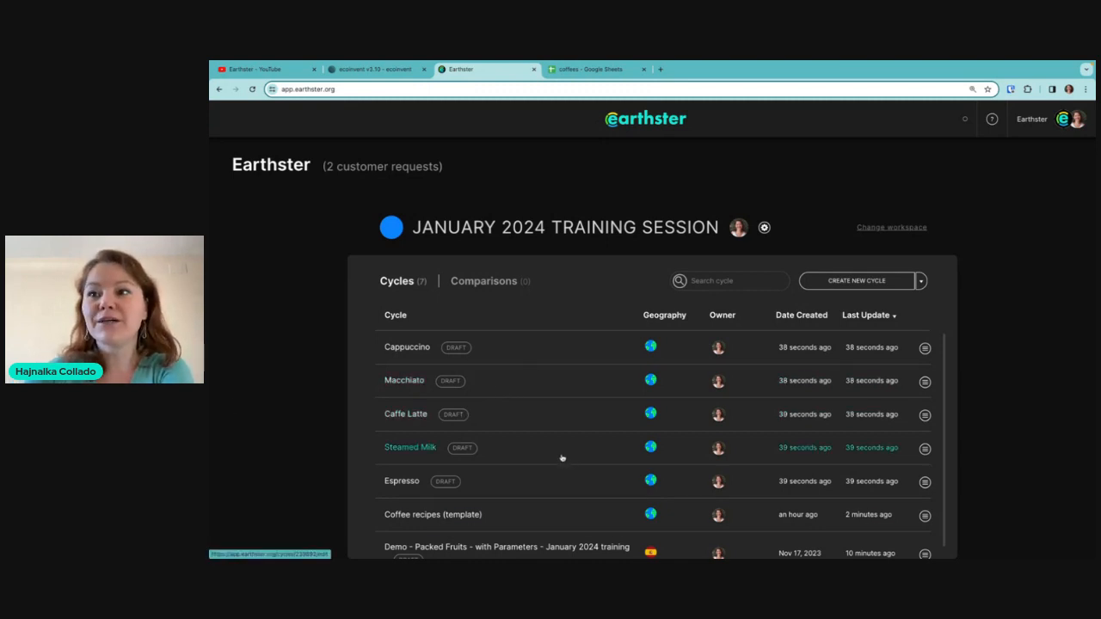
scroll(560, 459, "down", 1)
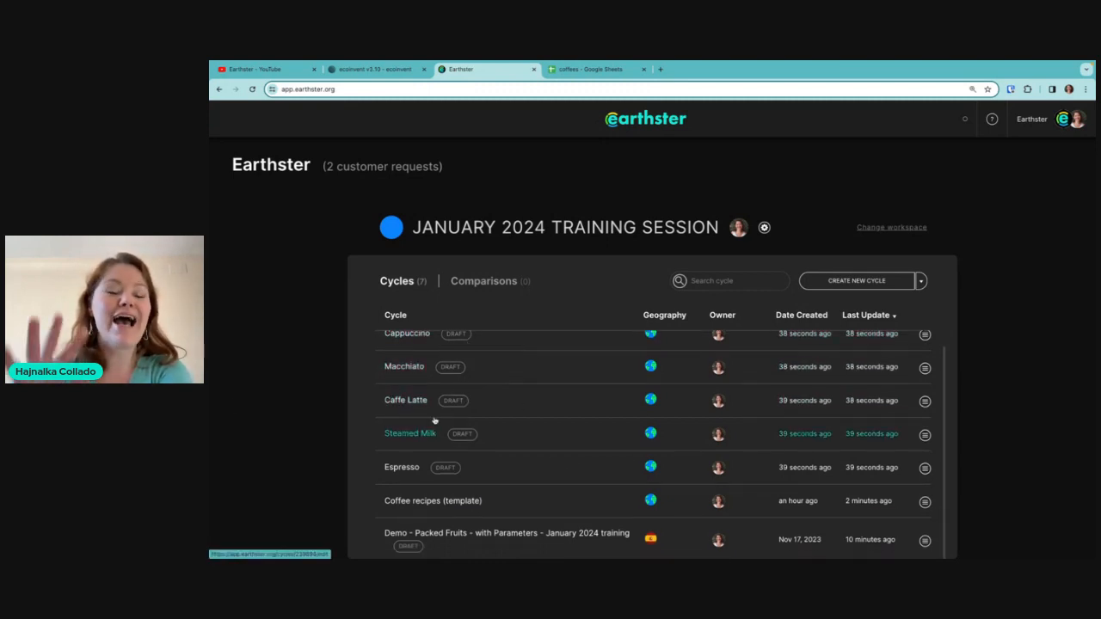
scroll(476, 448, "up", 1)
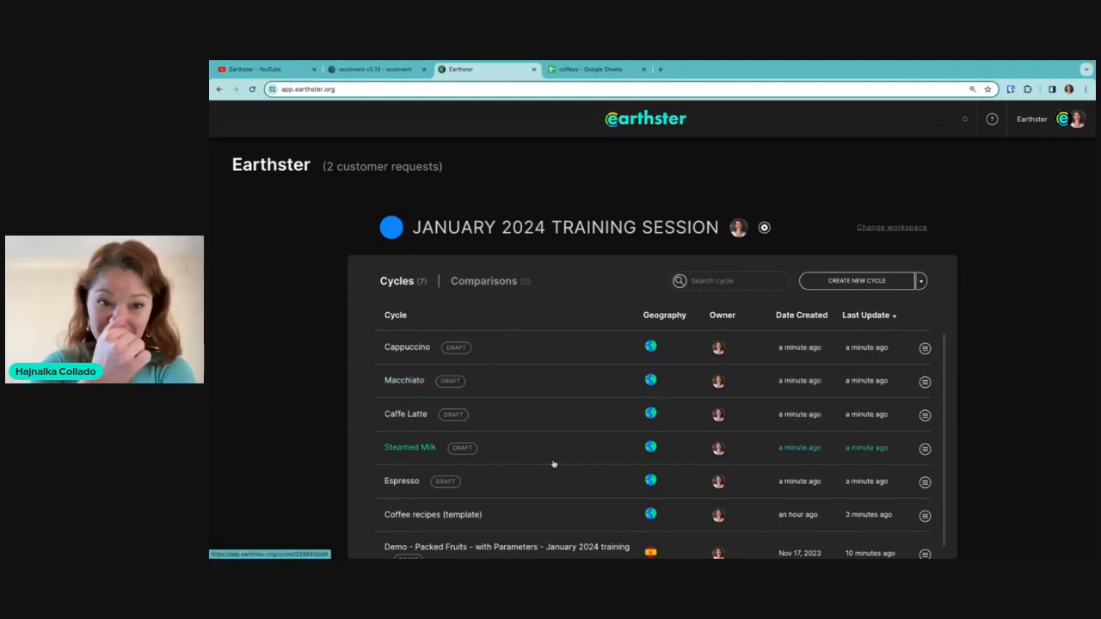
scroll(567, 421, "down", 1)
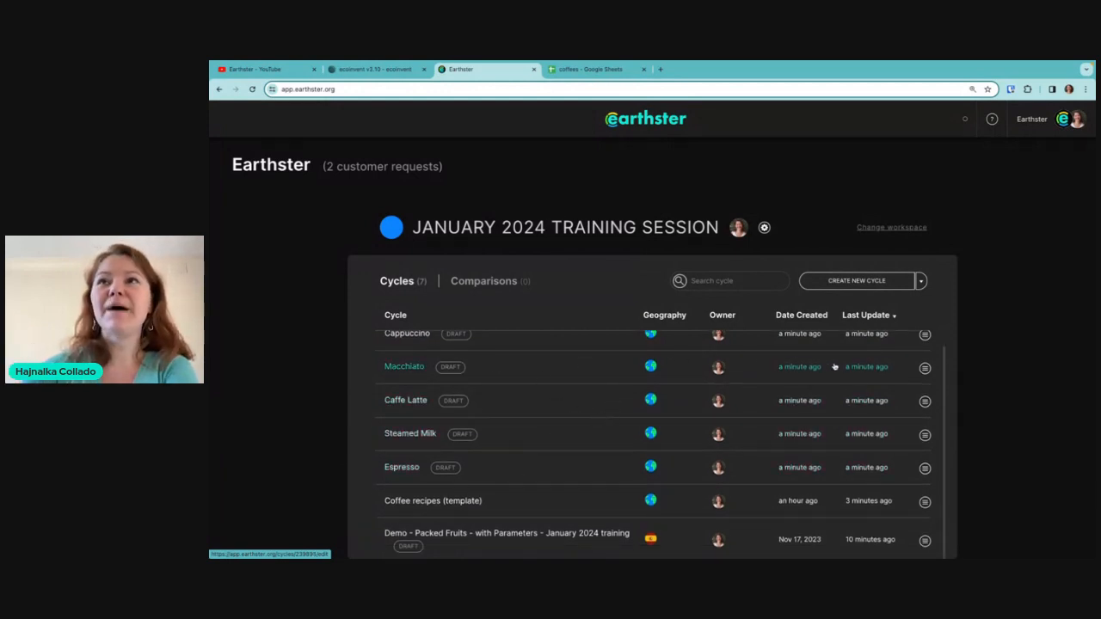
scroll(647, 381, "up", 1)
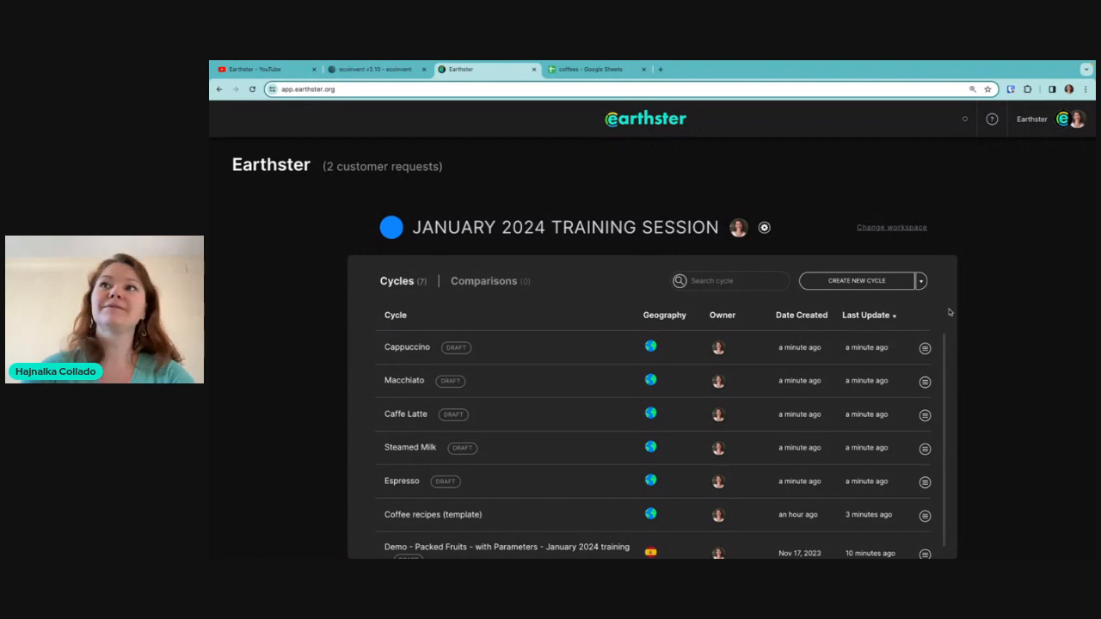
- View the requirements for updating cycles in batch from an uploaded file, and close the dialog without uploading anything
left_click(920, 280)
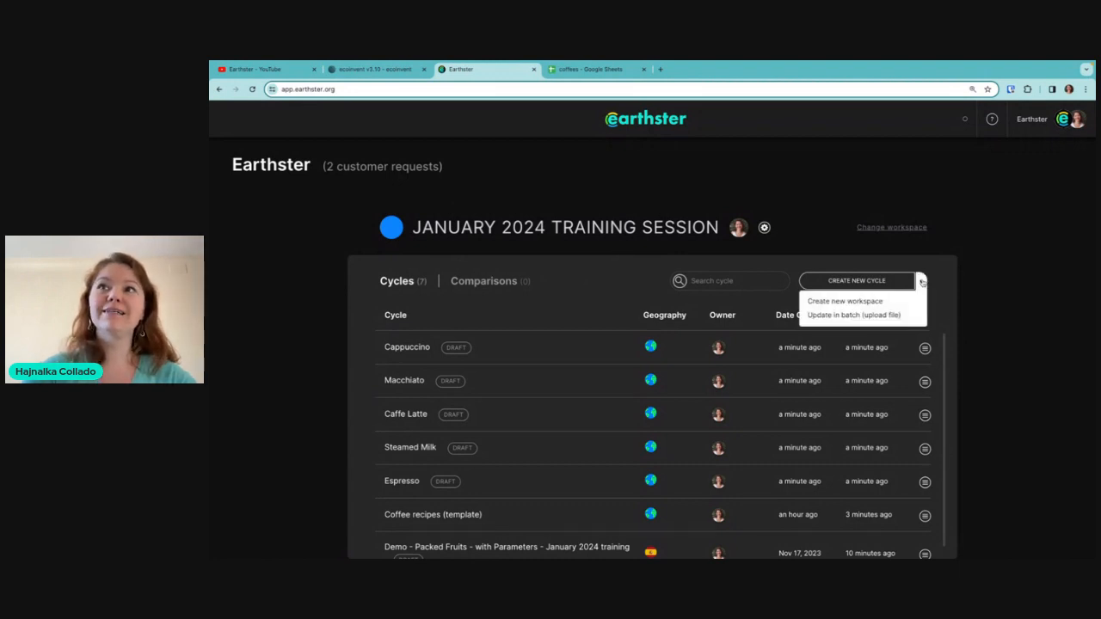
left_click(857, 317)
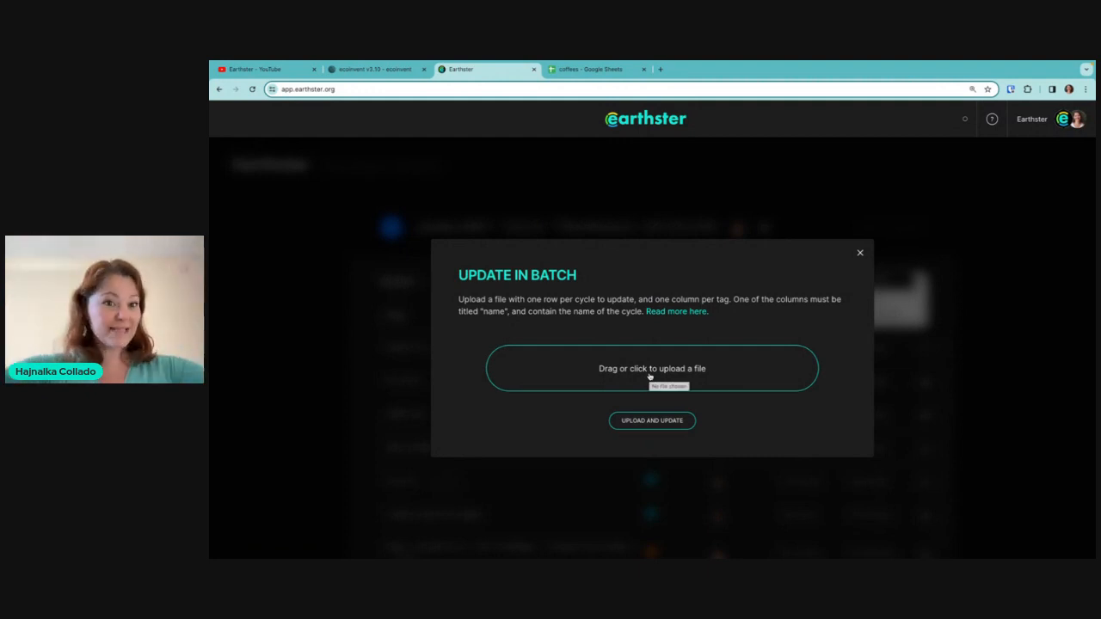
left_click(860, 249)
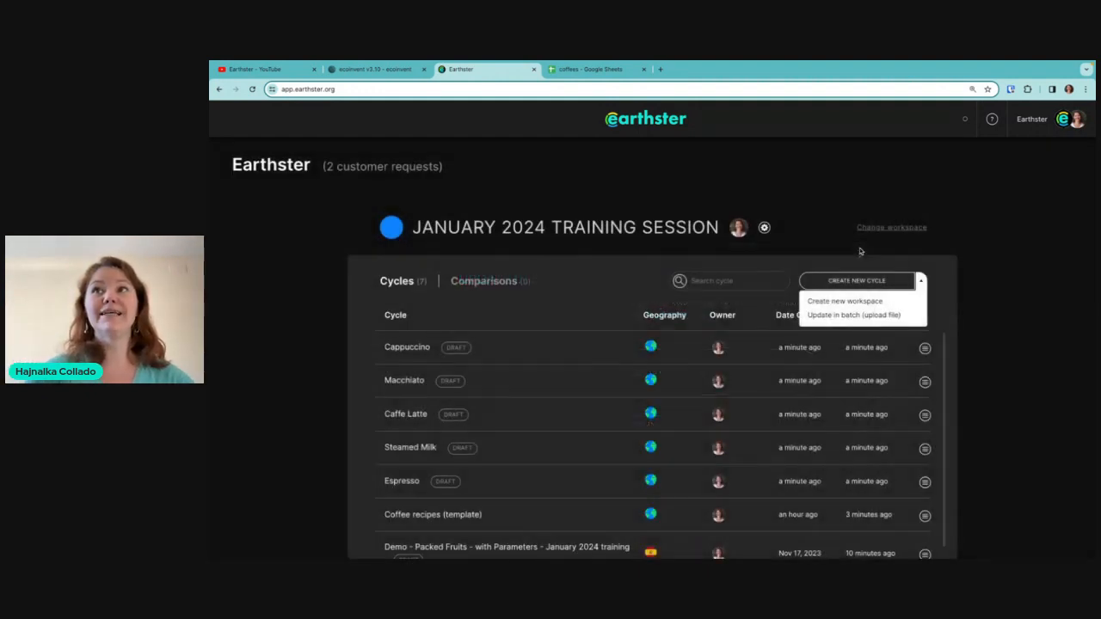
- Open the Caffe Latte cycle and inspect the description tag of the Espresso process in its Production stage
scroll(553, 381, "down", 1)
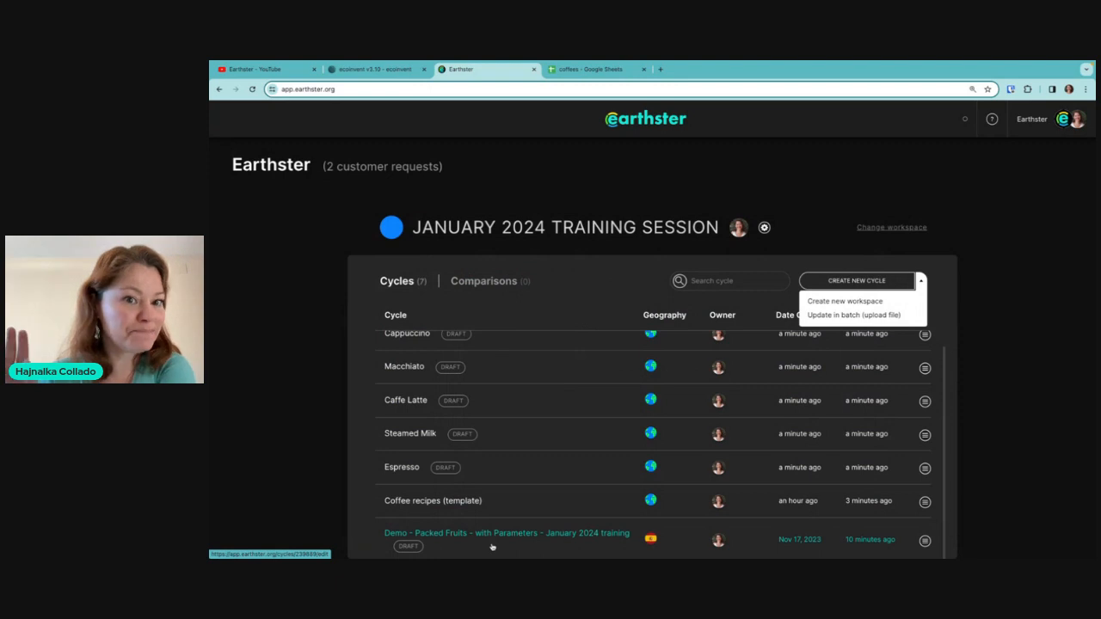
left_click(405, 399)
left_click(505, 327)
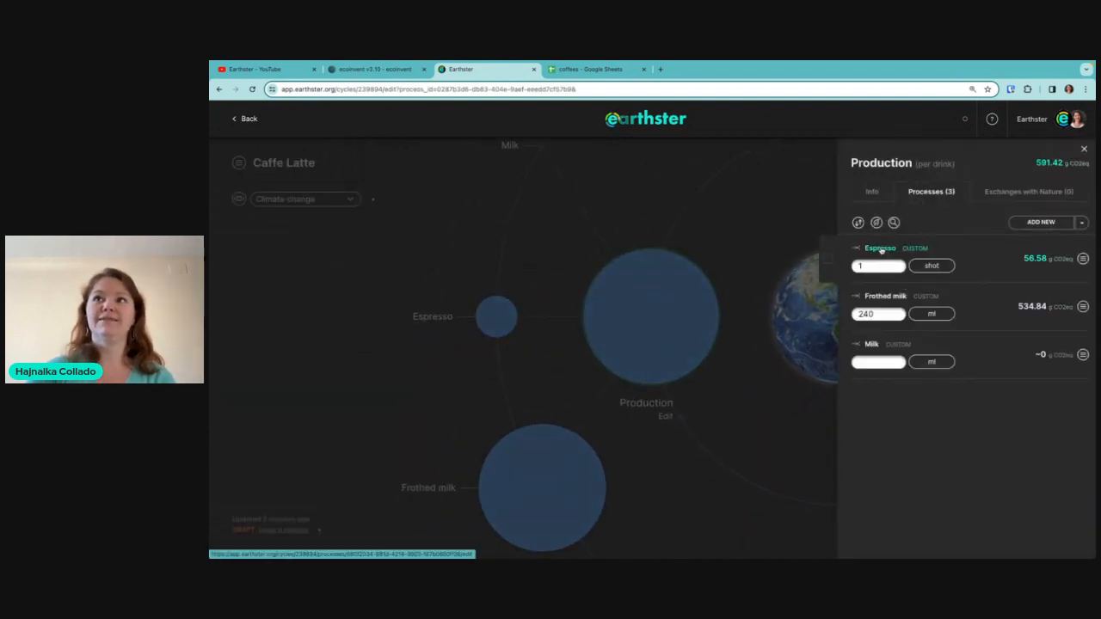
left_click(877, 248)
left_click(873, 250)
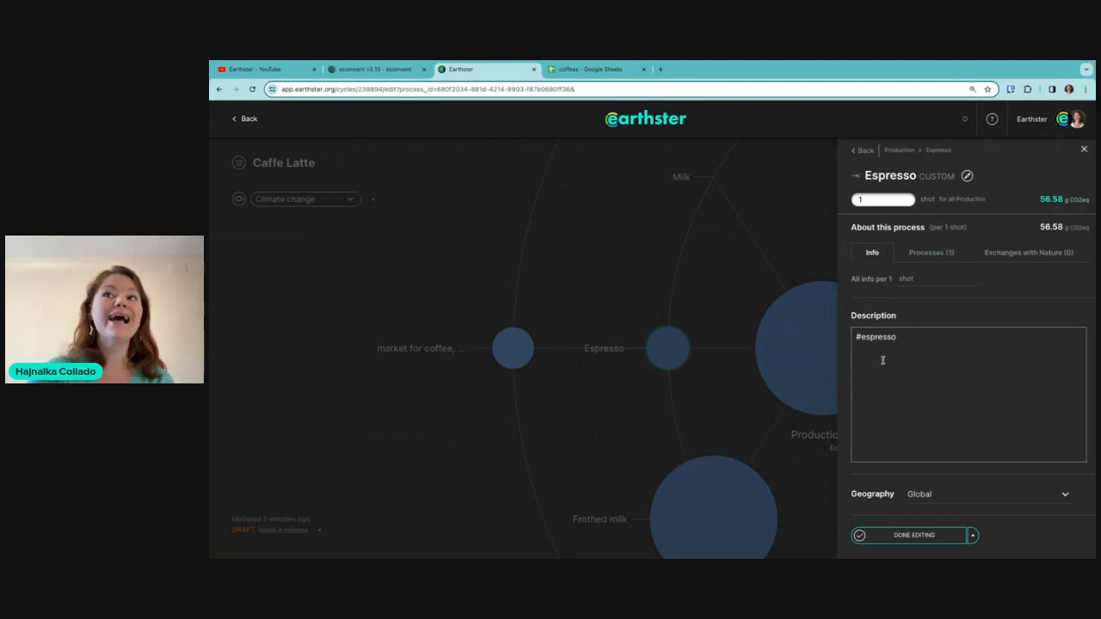
- Check the processes inside Caffe Latte's Espresso process against its description tag
left_click(931, 254)
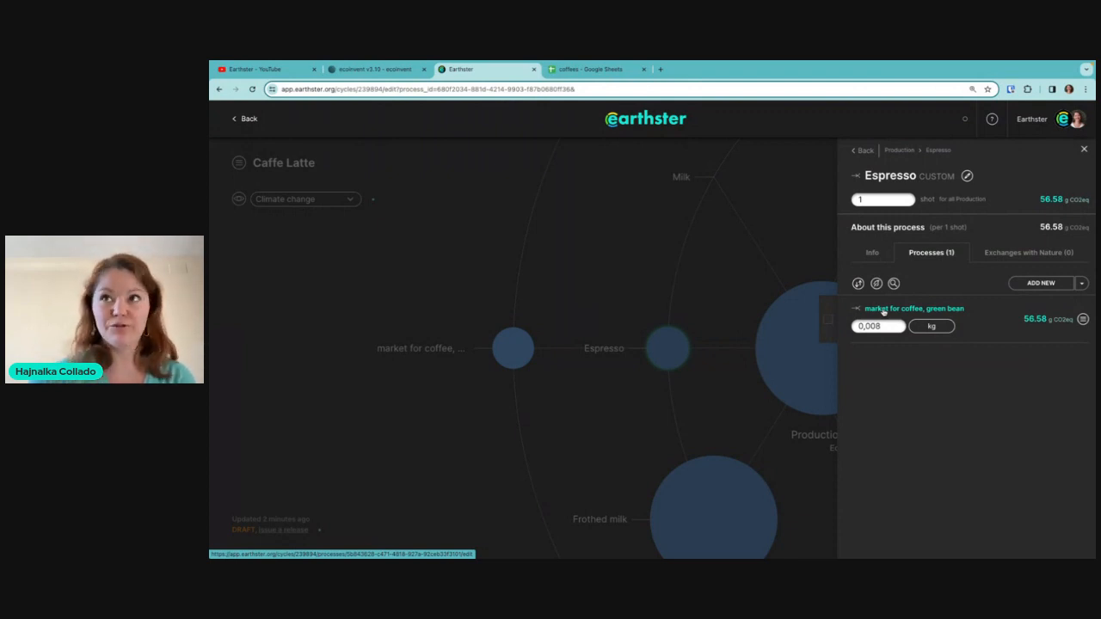
left_click(870, 253)
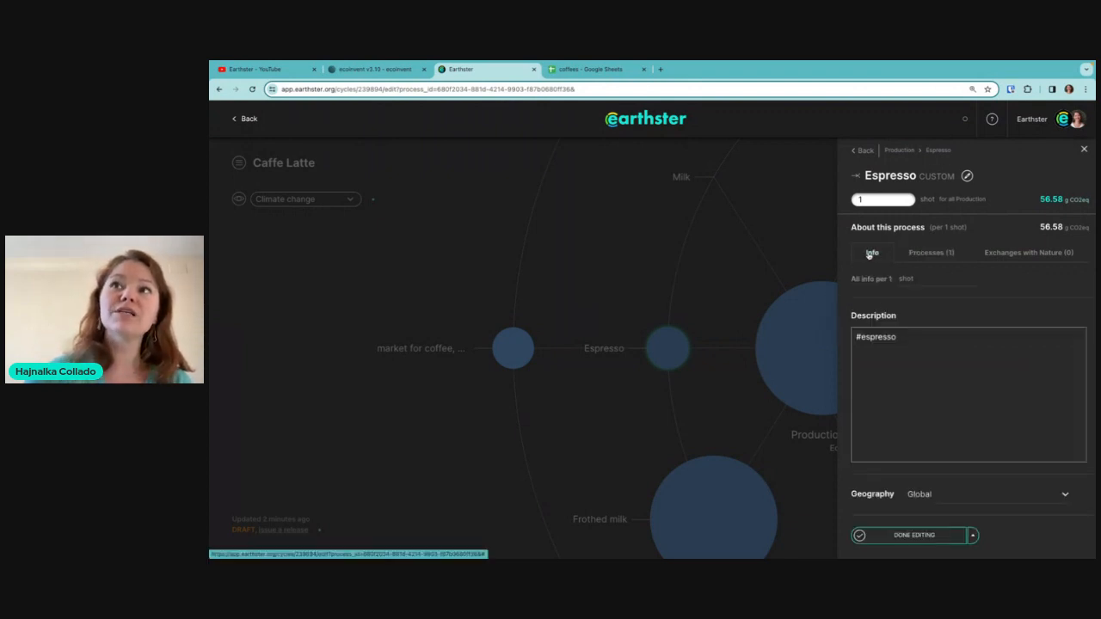
left_click(925, 254)
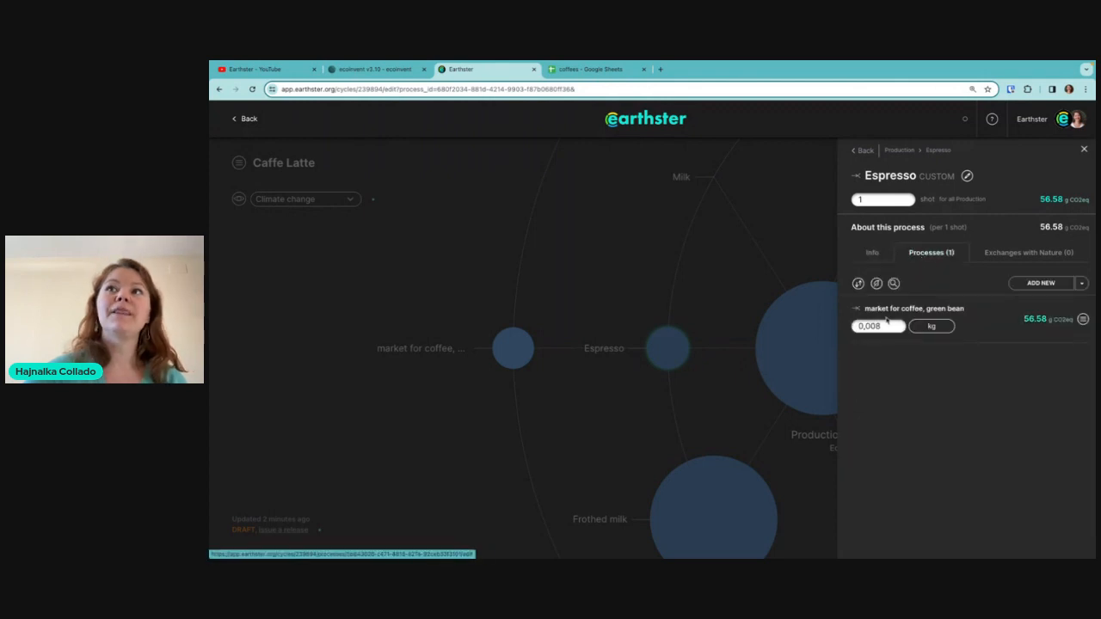
- Inspect the description of the market for coffee, green bean process, and return to the Caffe Latte cycle diagram
left_click(890, 310)
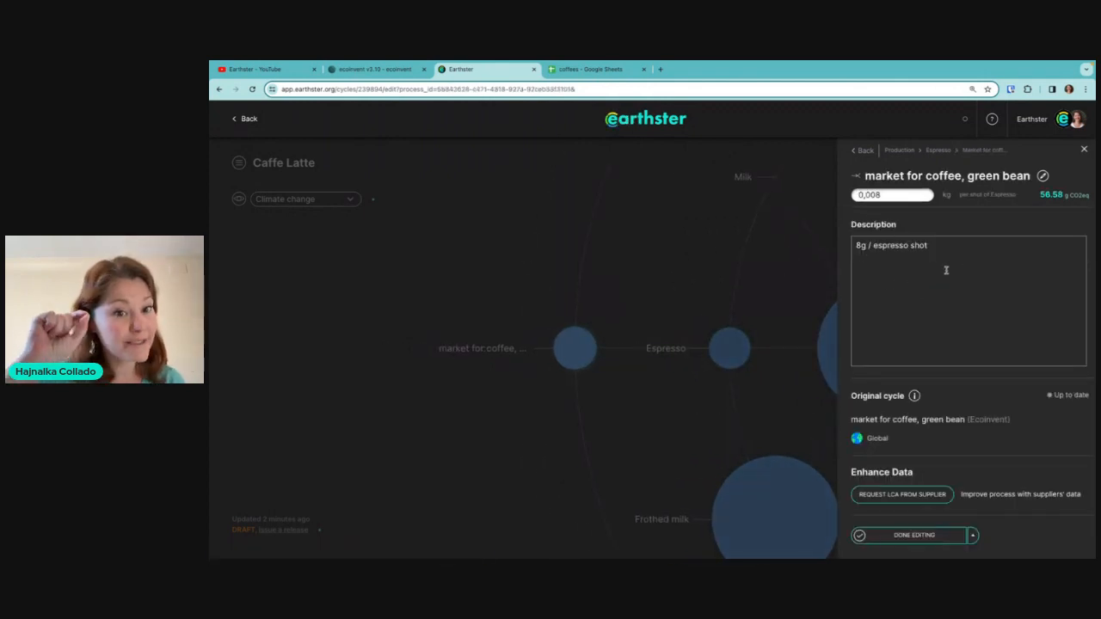
left_click(1017, 286)
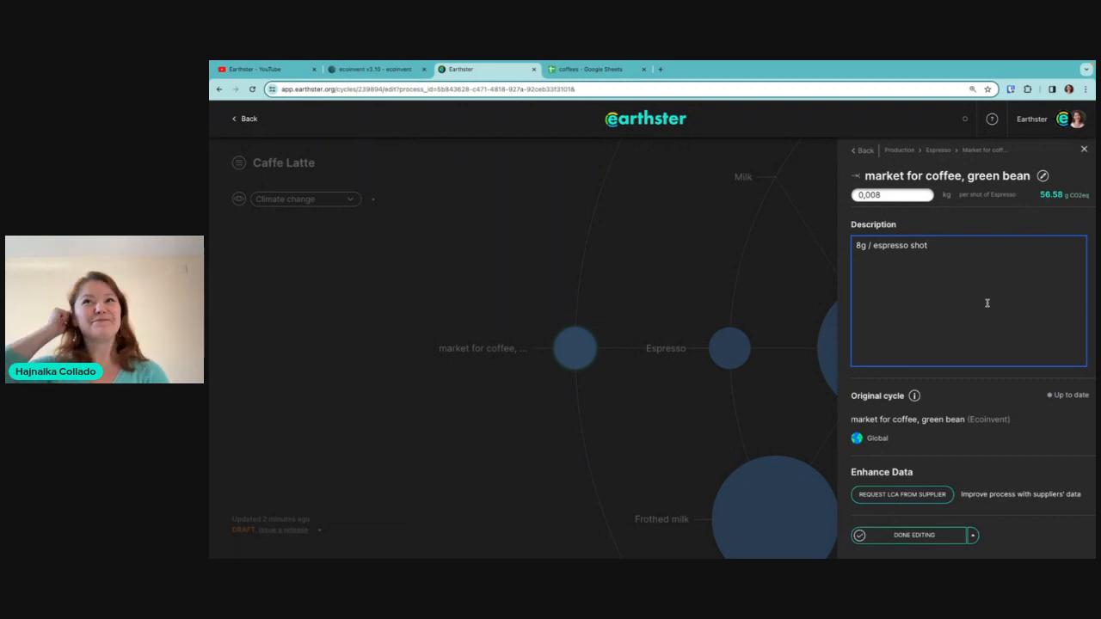
left_click(668, 222)
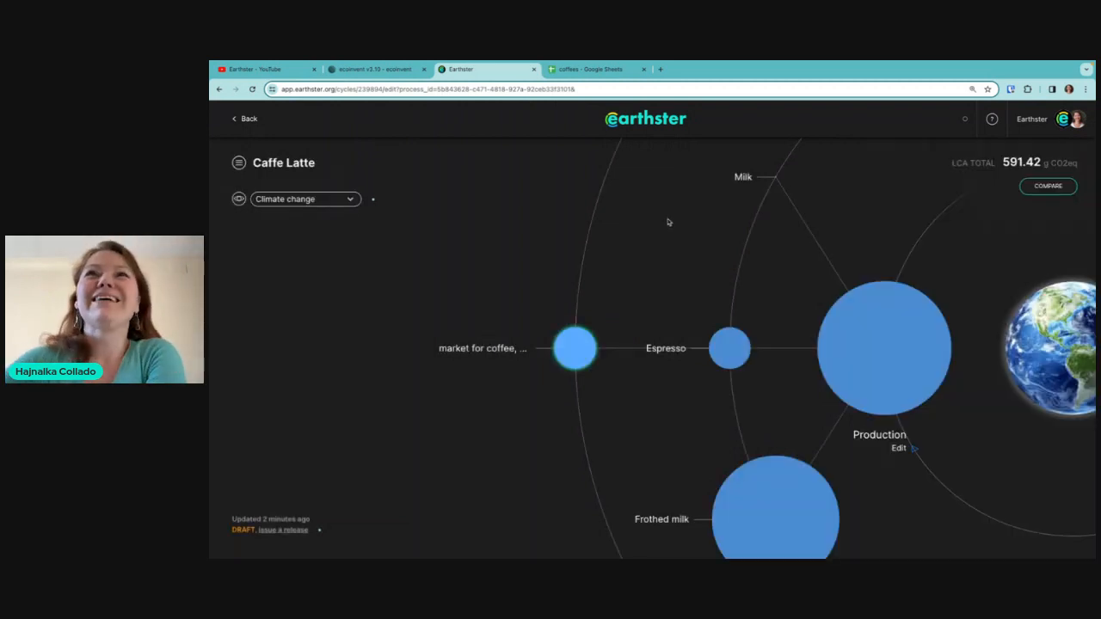
scroll(570, 260, "down", 3)
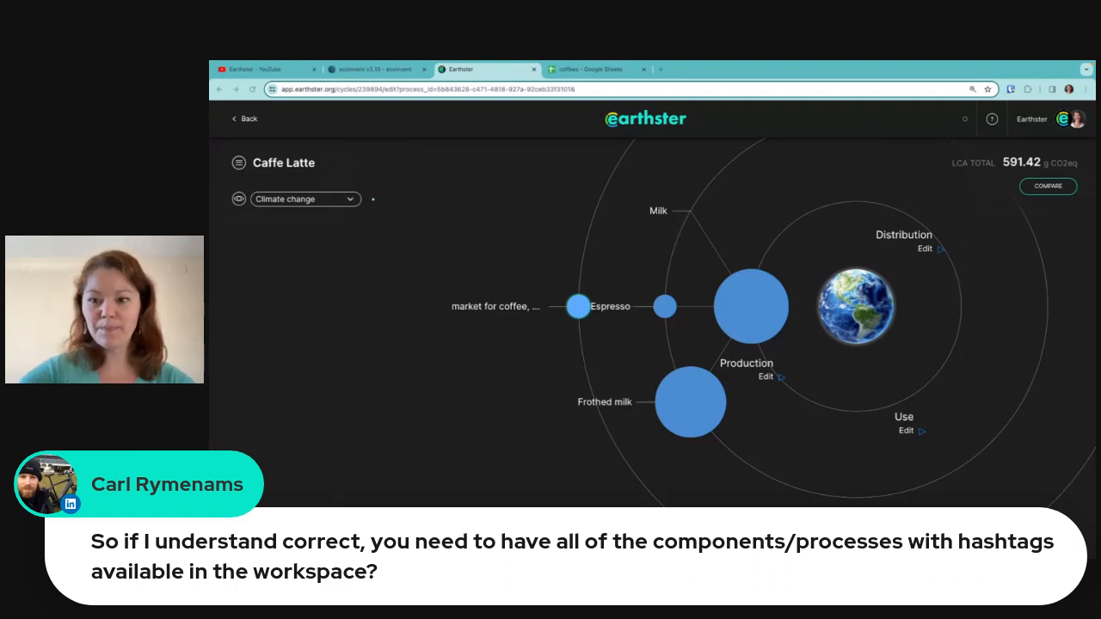
- Open the Coffee recipes (template) cycle from the workspace and view the processes of its Production stage
left_click(626, 120)
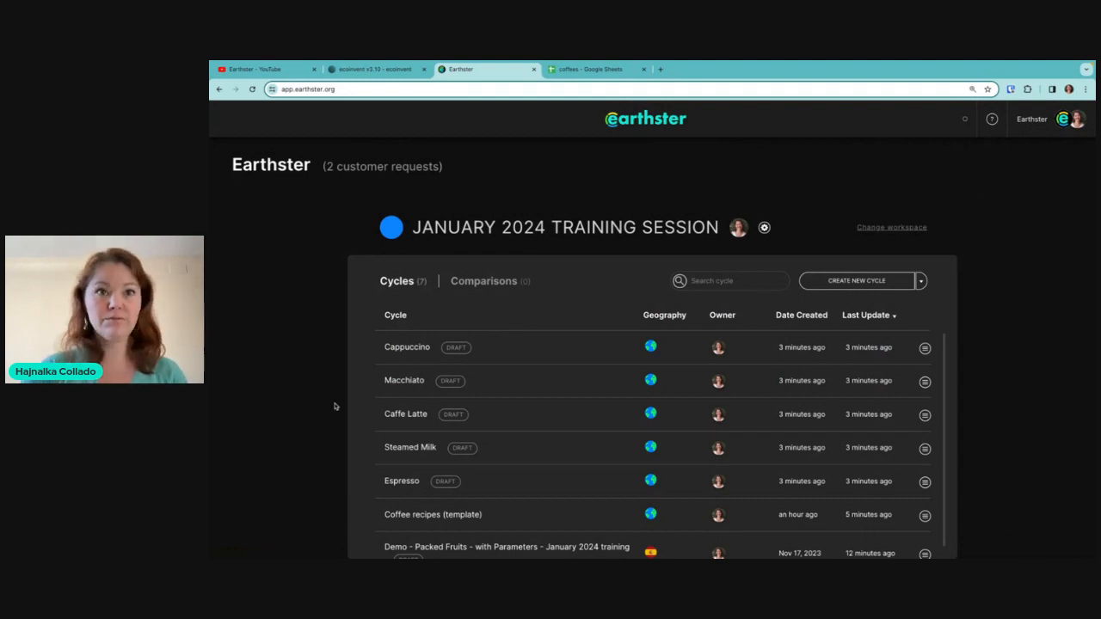
left_click(436, 520)
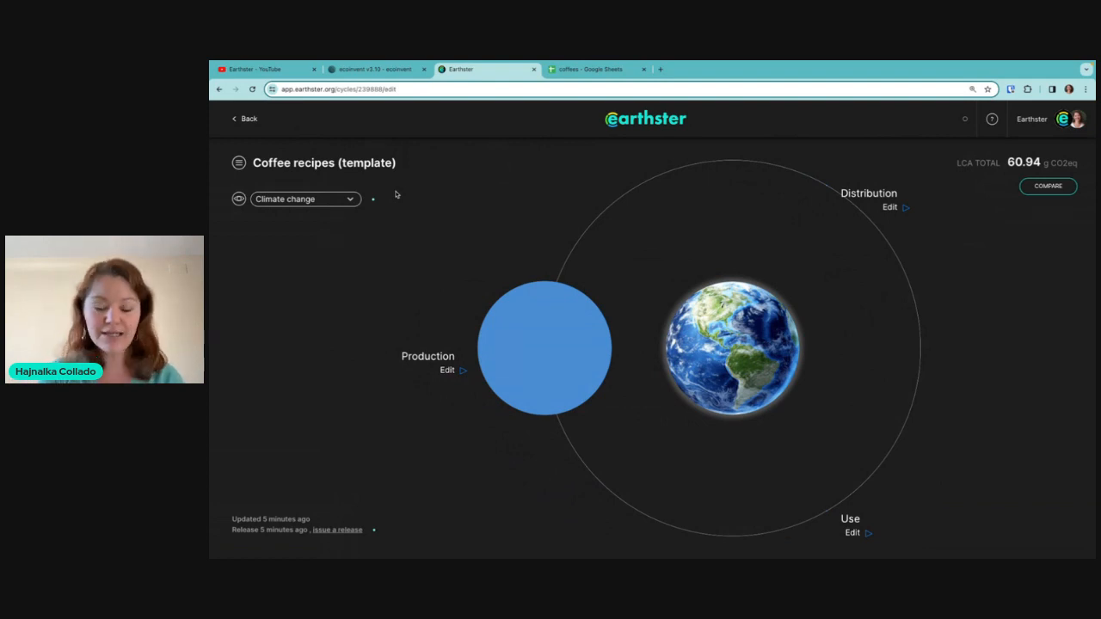
left_click(540, 346)
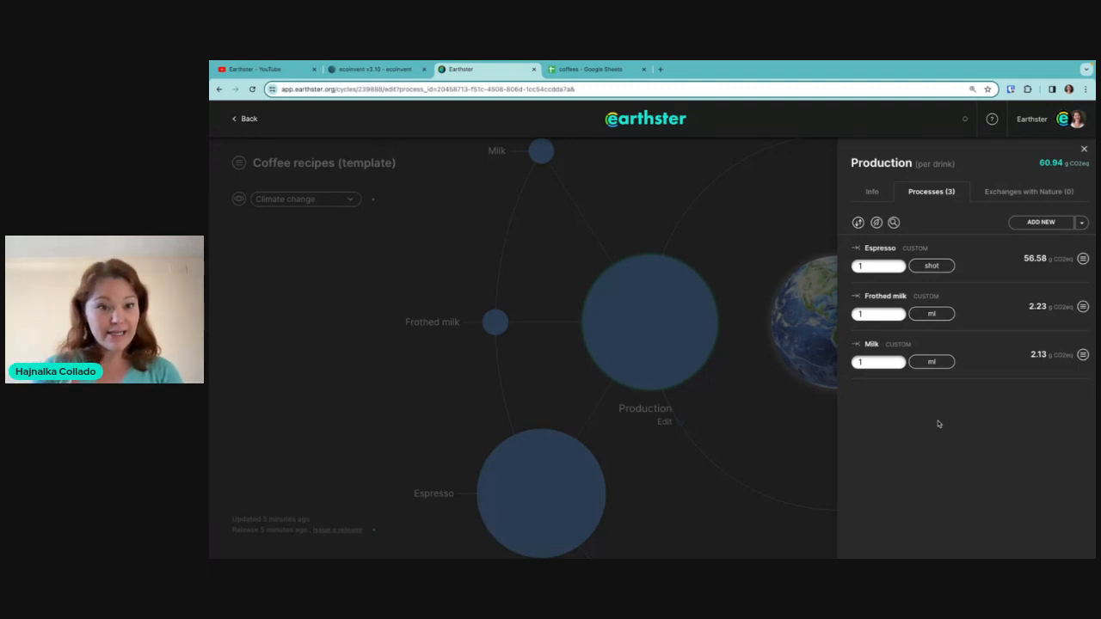
- In the coffees sheet in Google Sheets, highlight the recipe names in A2:A6 and the hashtag ingredient columns B to D
left_click(590, 69)
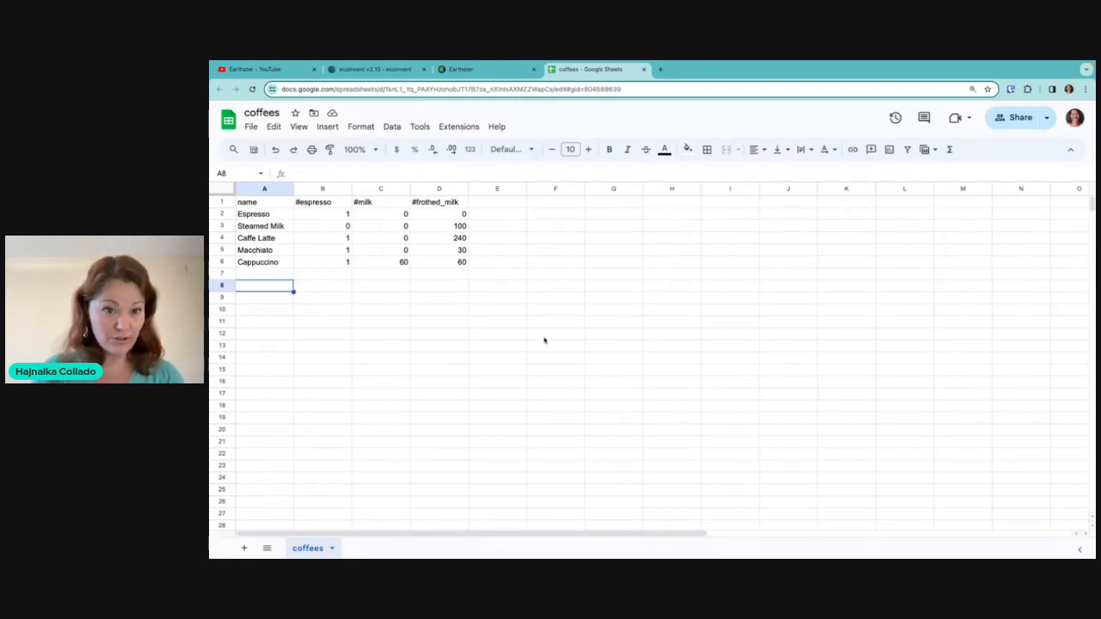
left_click_drag(286, 215, 284, 264)
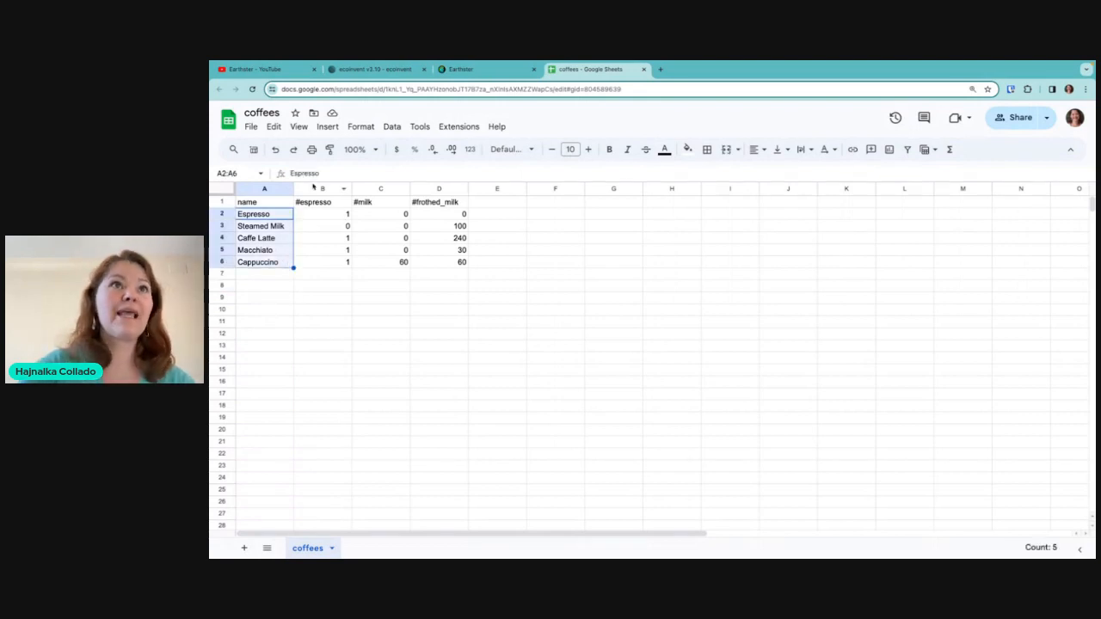
left_click_drag(315, 188, 425, 189)
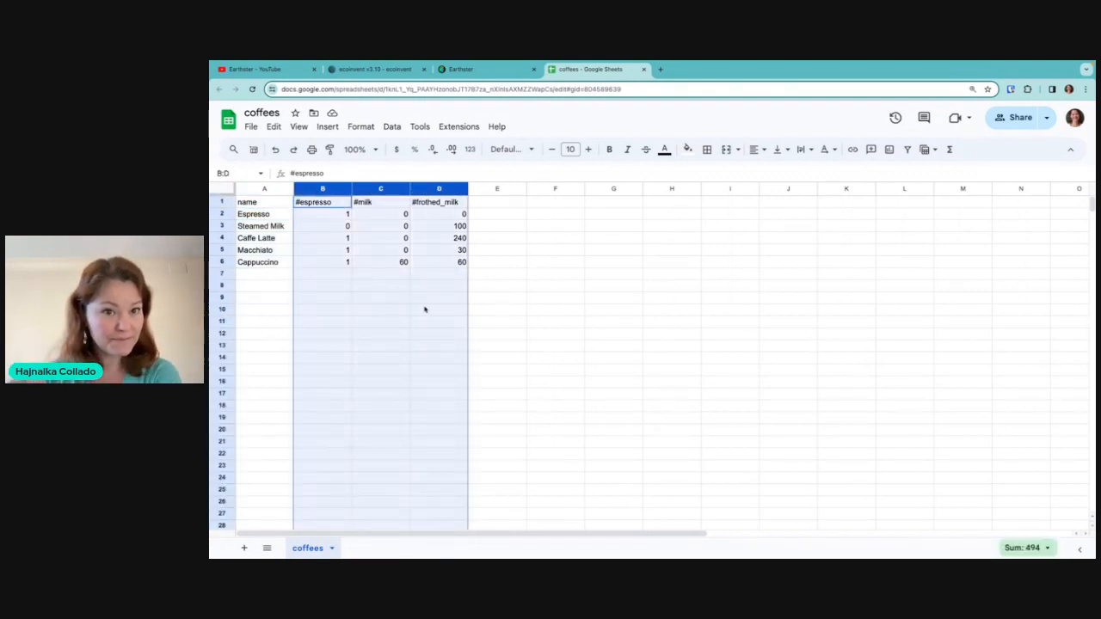
- Compare the coffees sheet with the template's Production processes in Earthster, and go through the Espresso recipe's ingredient amounts in row 2
left_click(559, 315)
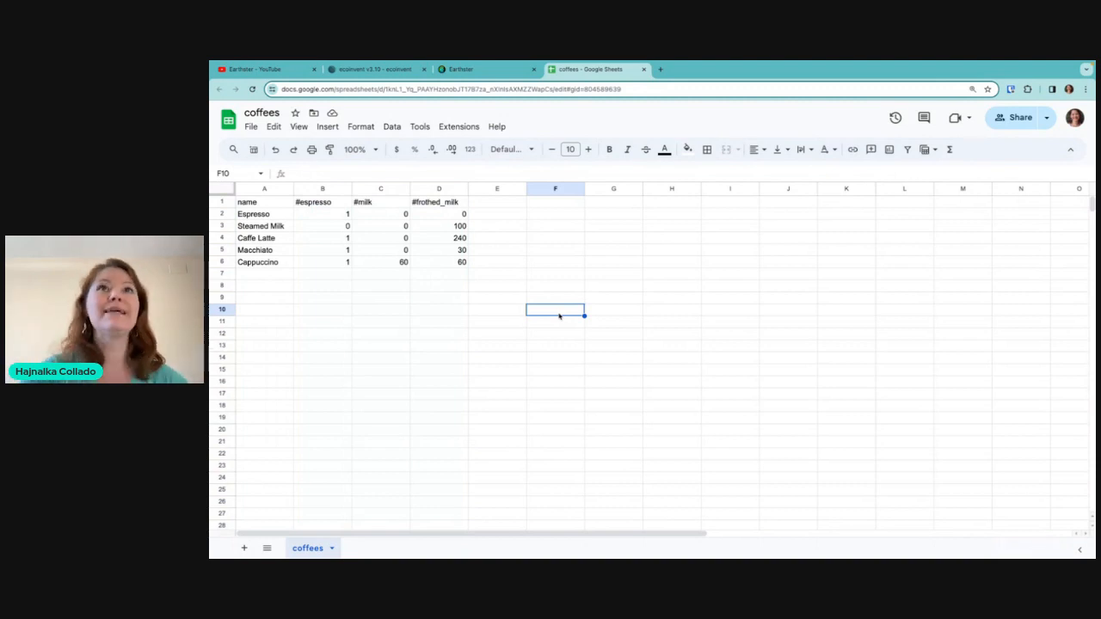
left_click(465, 69)
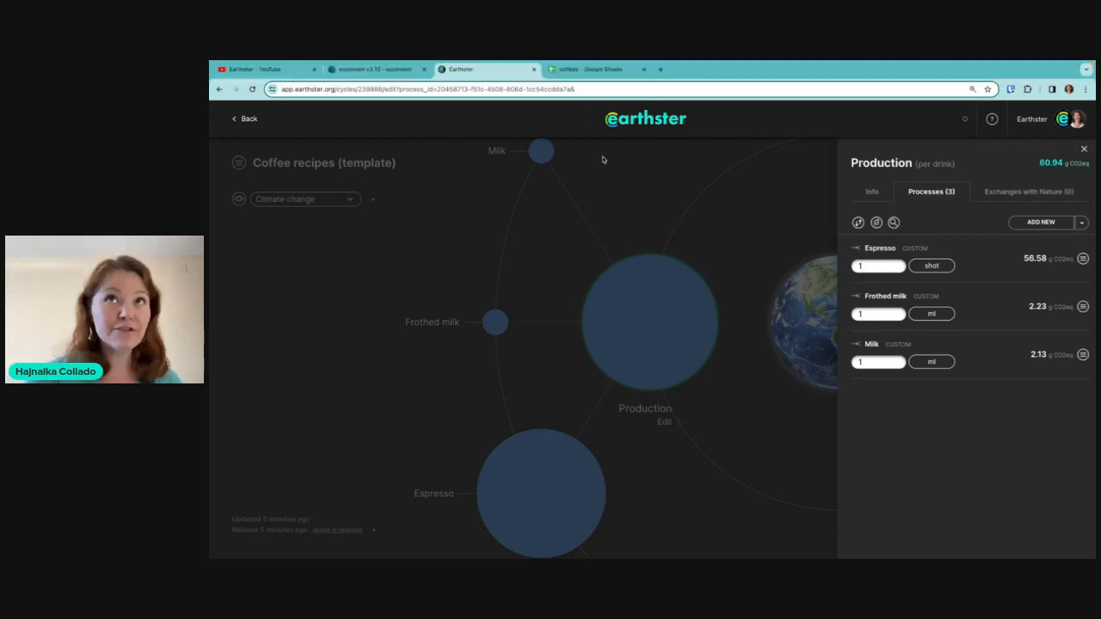
left_click(586, 70)
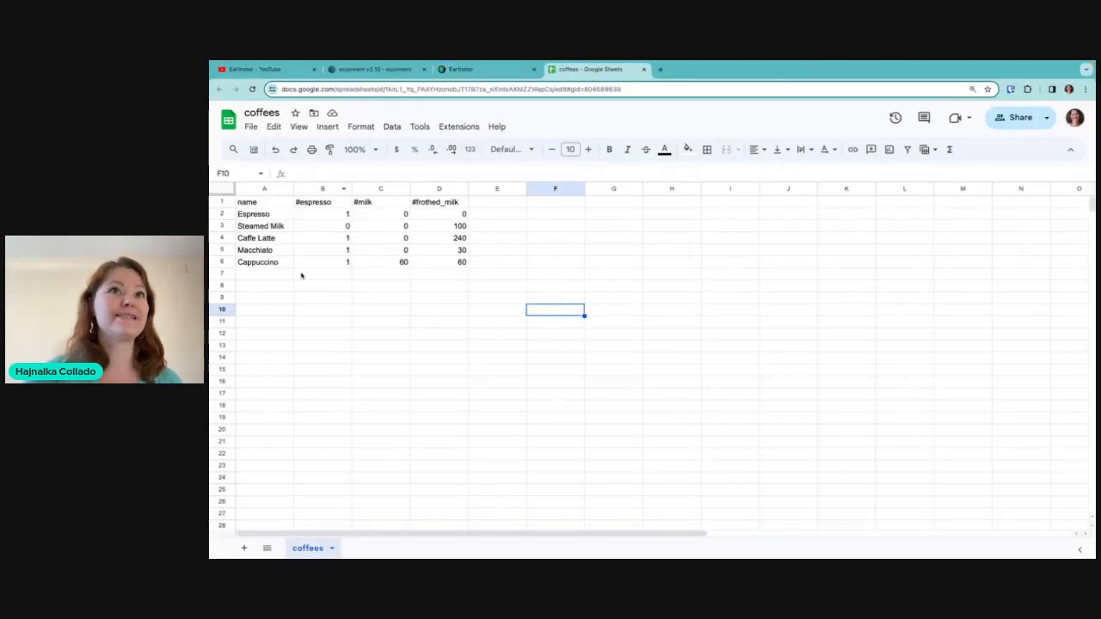
left_click(440, 300)
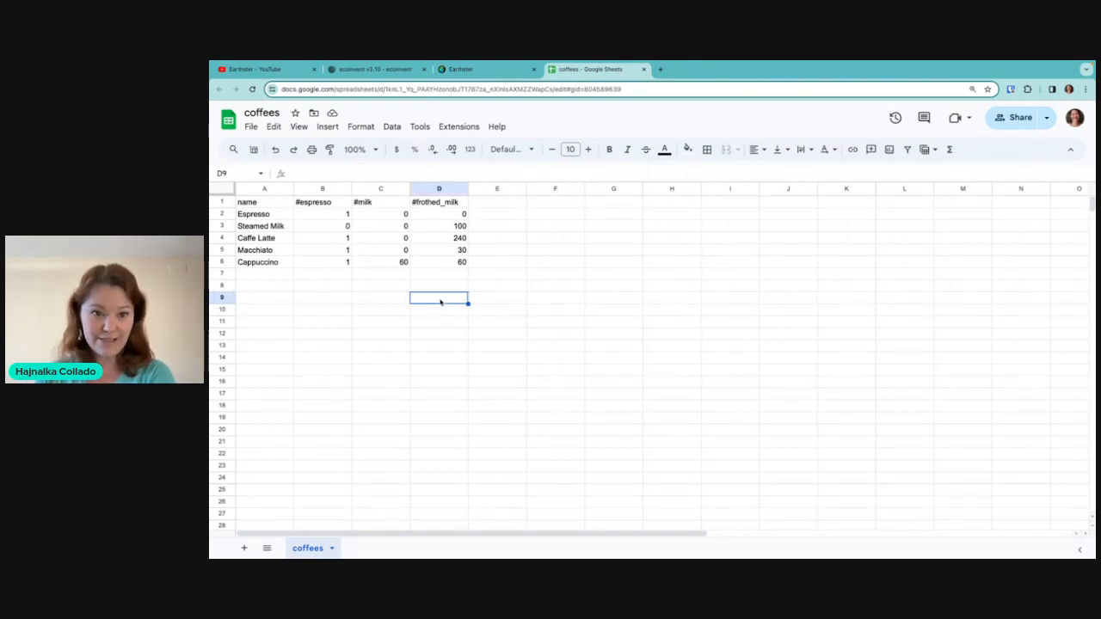
left_click(265, 216)
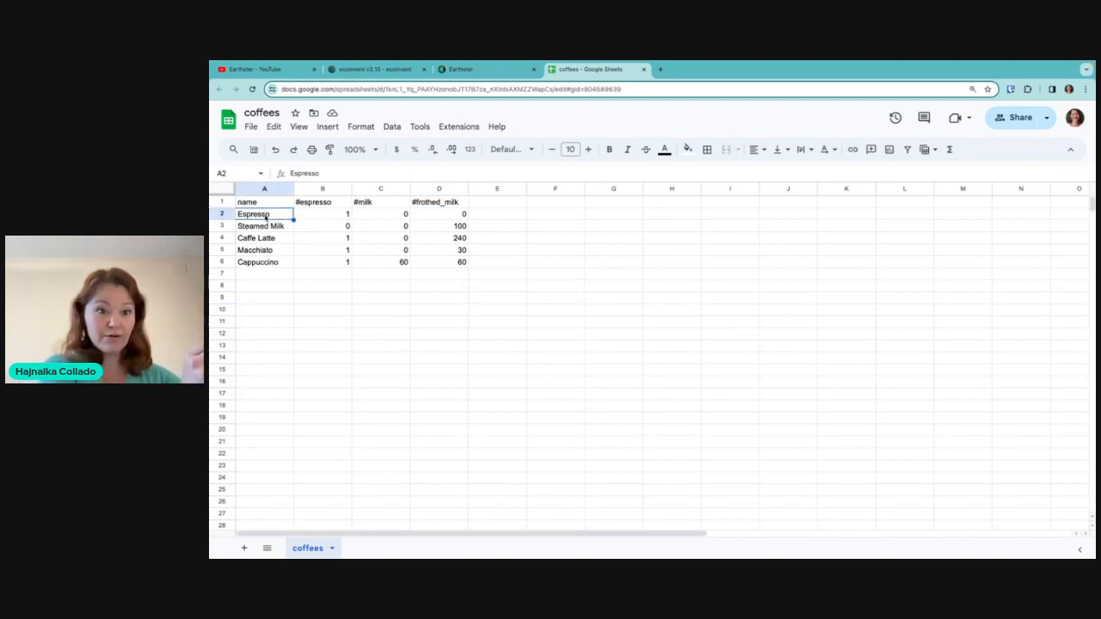
left_click(312, 216)
left_click(379, 227)
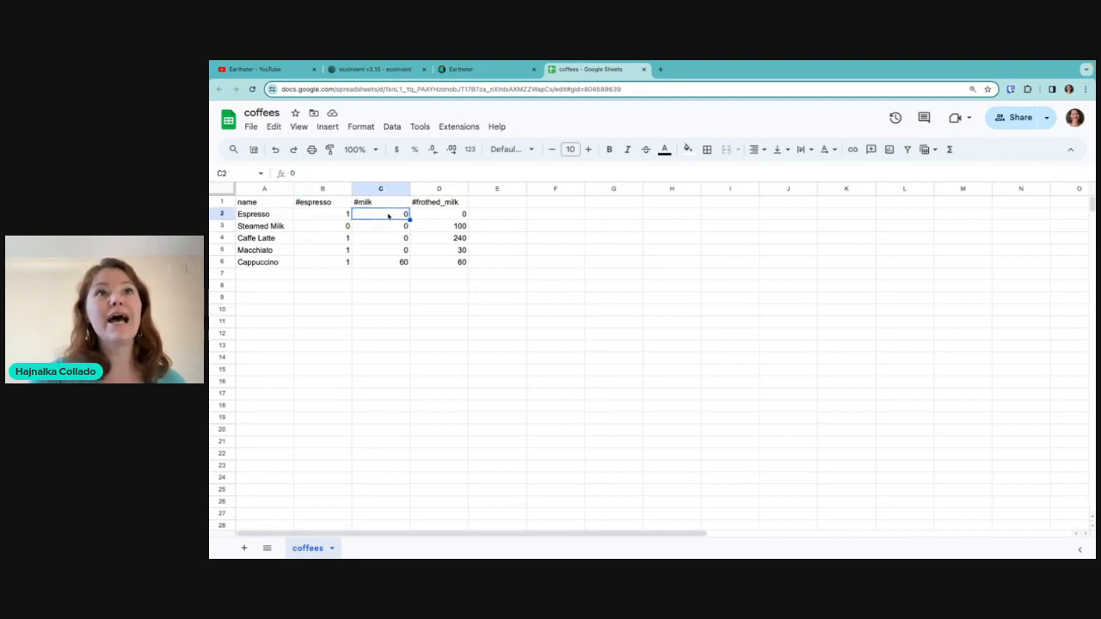
left_click(430, 217)
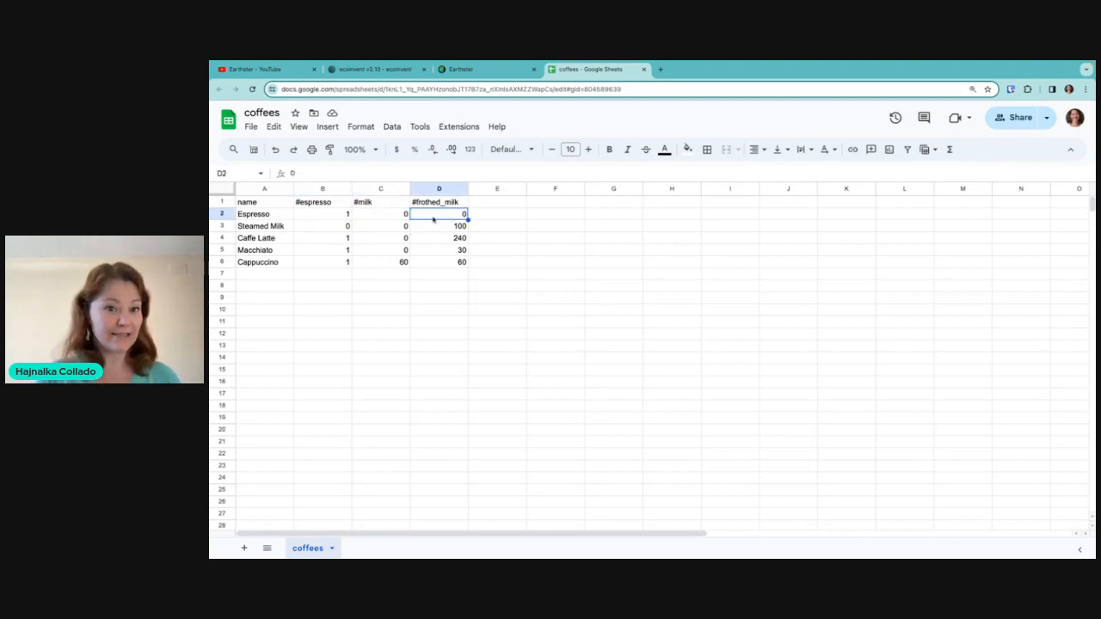
left_click(268, 229)
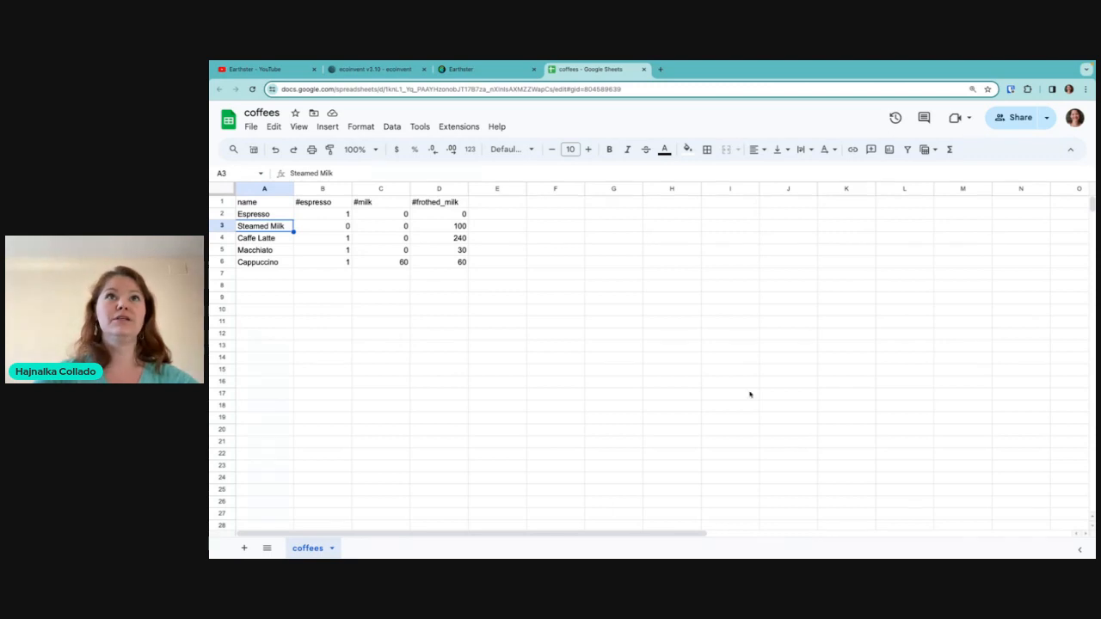
- Return to the January 2024 training session cycle list in Earthster and check the additional options for creating or batch-updating cycles
left_click(475, 69)
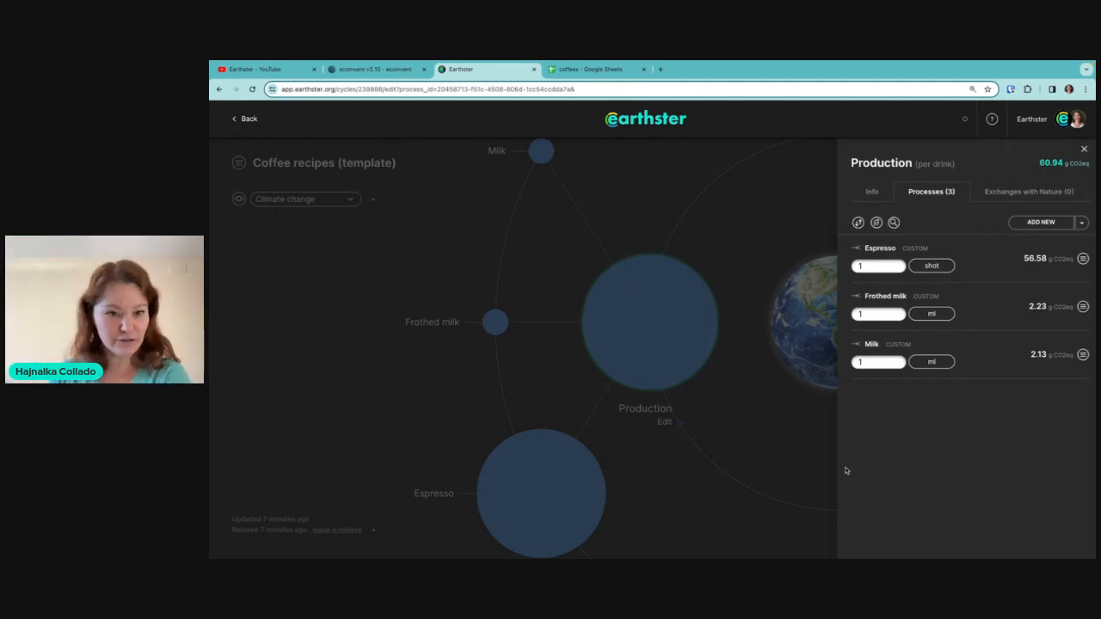
left_click(625, 121)
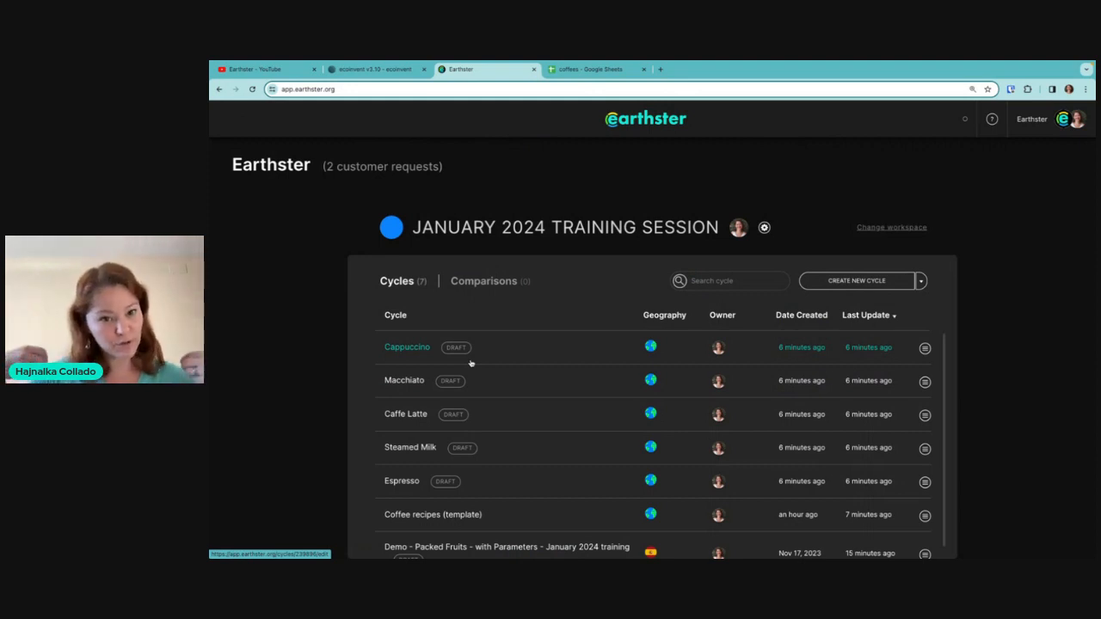
left_click(920, 280)
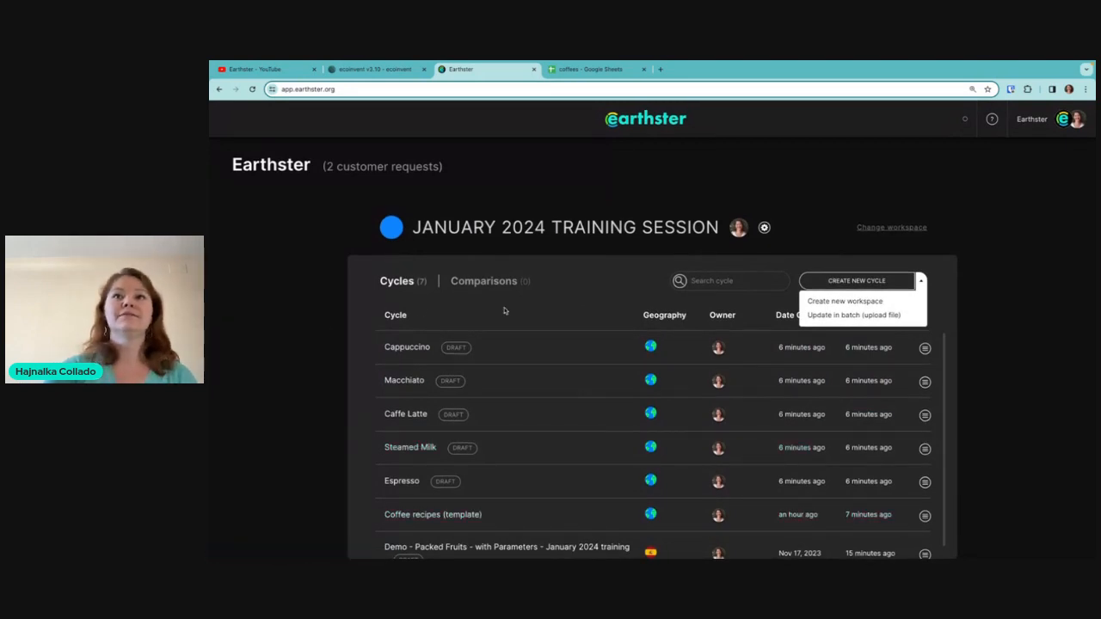
left_click(922, 280)
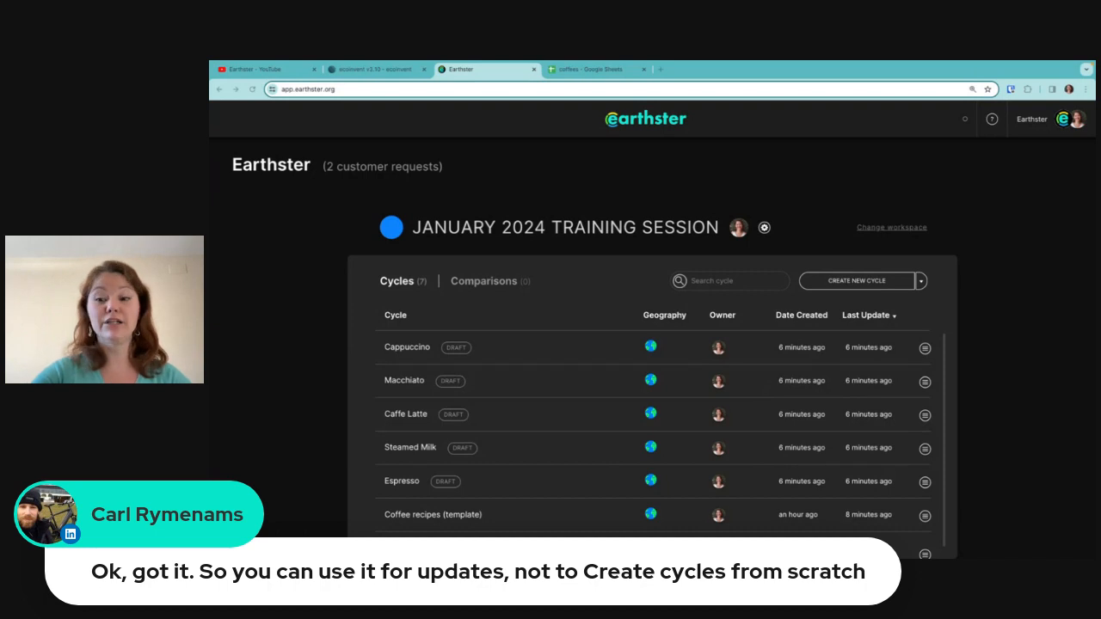
scroll(534, 388, "down", 1)
scroll(523, 404, "up", 1)
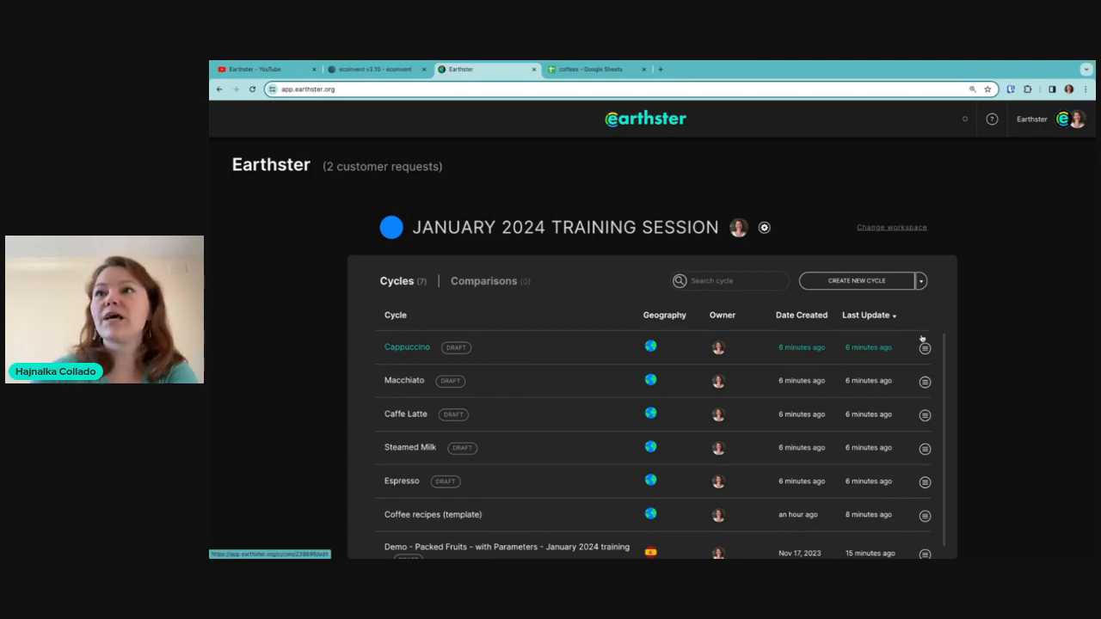
- Duplicate the Cappuccino cycle and set the Espresso amount in the copy's Production stage to 2 shots
mouse_move(925, 350)
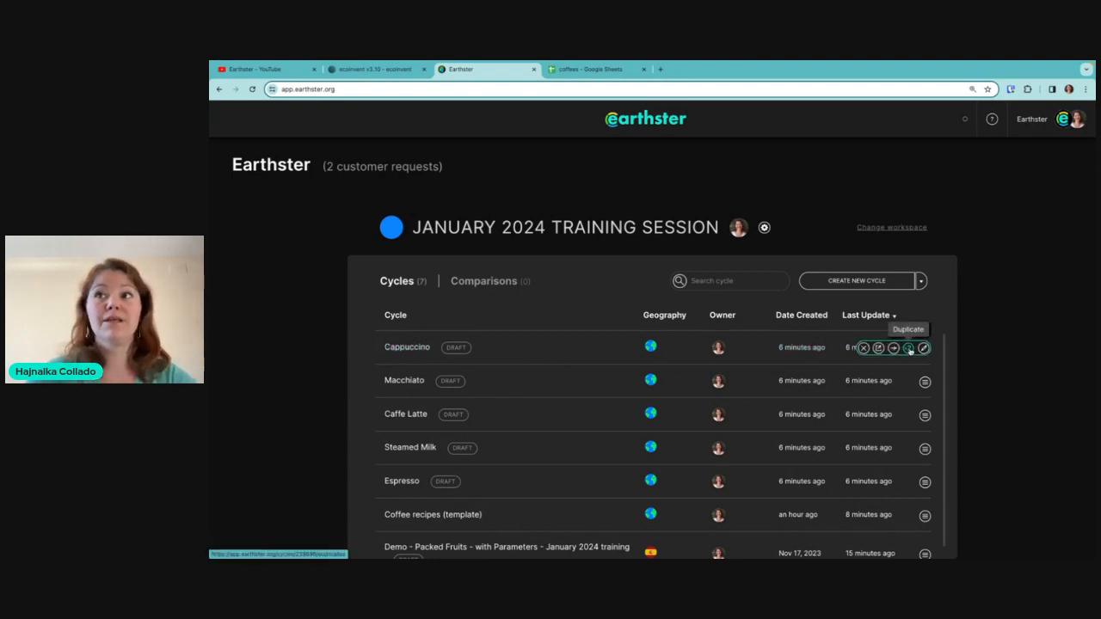
left_click(909, 348)
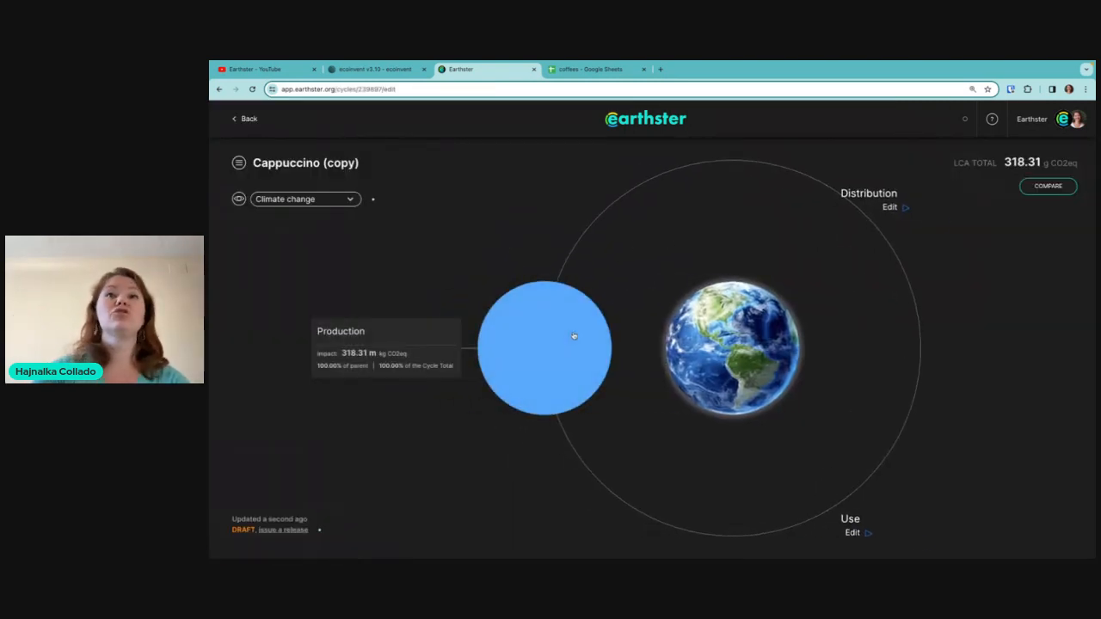
left_click(573, 336)
double_click(889, 263)
type("2")
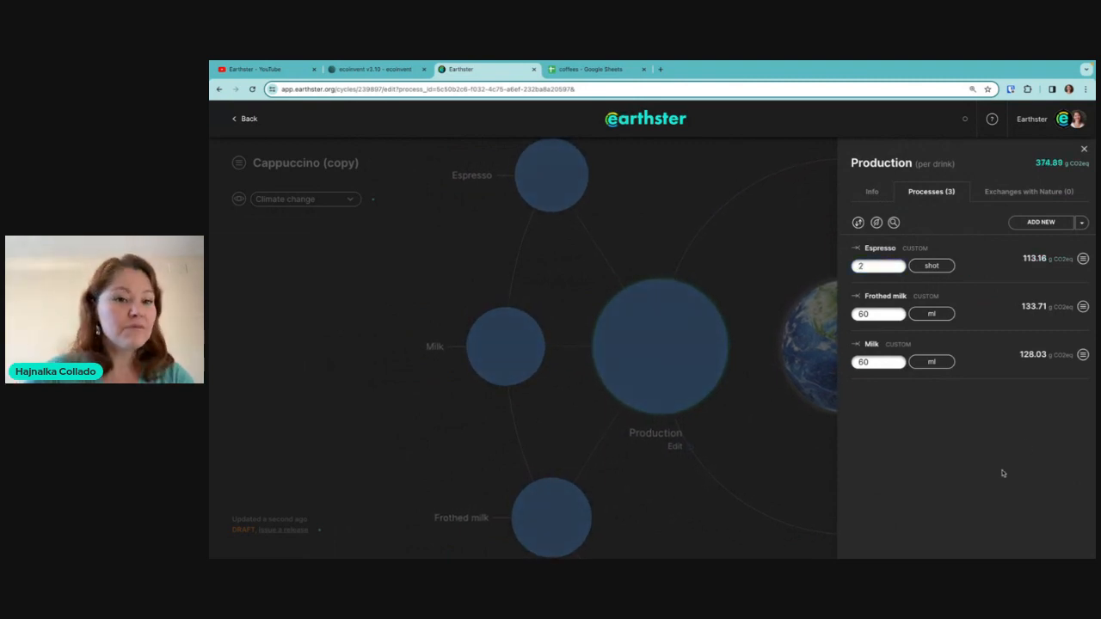
left_click(277, 155)
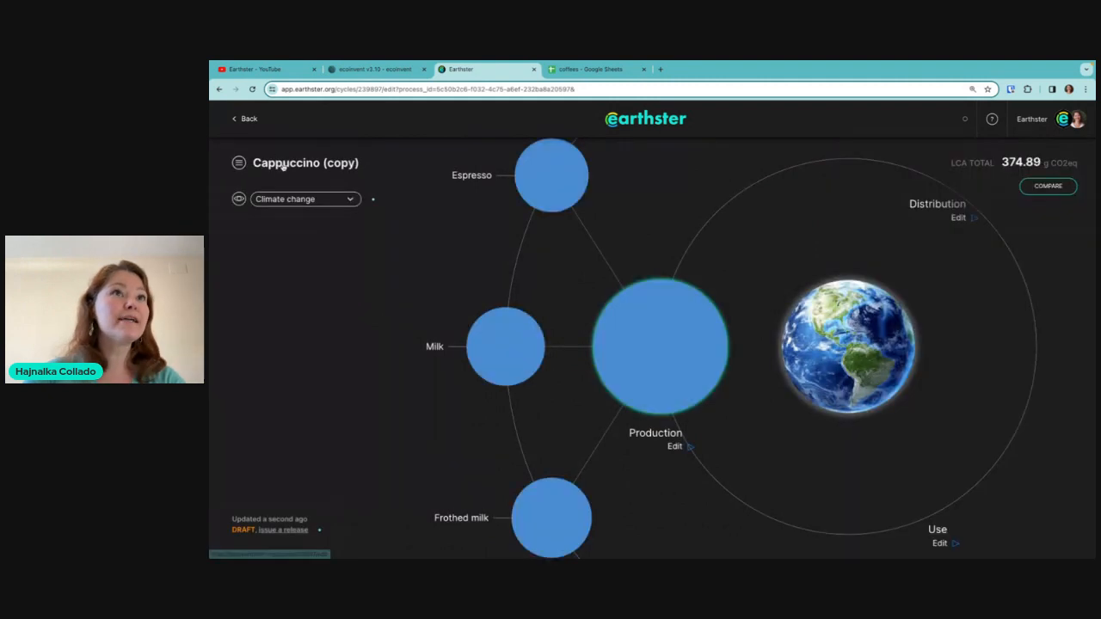
- Rename the copied cycle as "Cappuccino with double shot" in its cycle settings
left_click(281, 165)
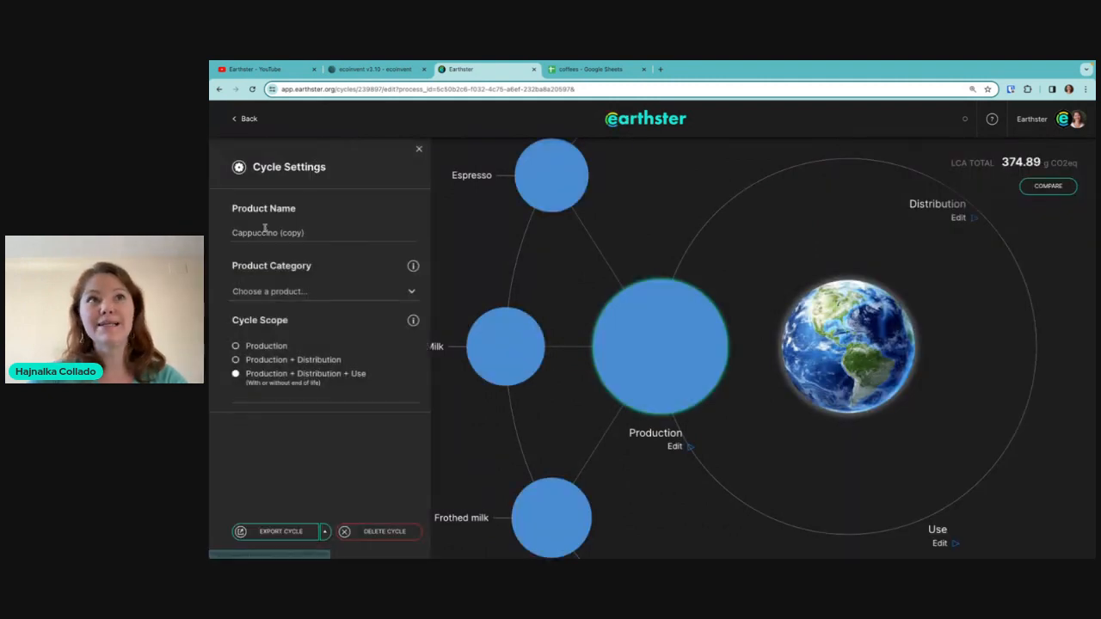
left_click(293, 232)
double_click(293, 233)
key("Right")
key("BackSpace")
key("BackSpace")
key("BackSpace")
key("BackSpace")
key("BackSpace")
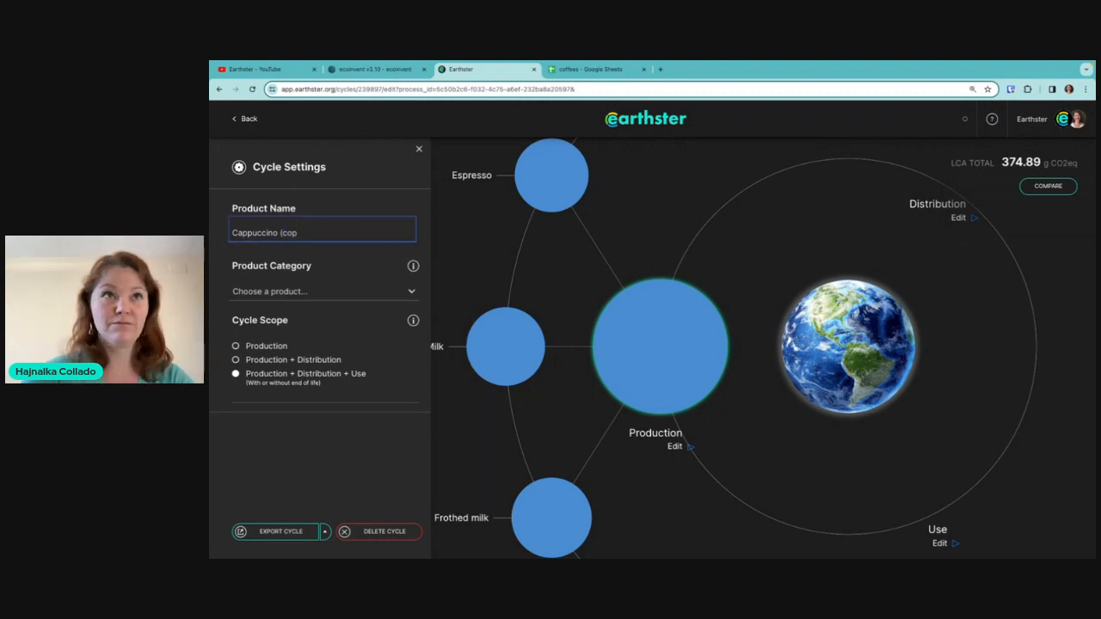
type("with ")
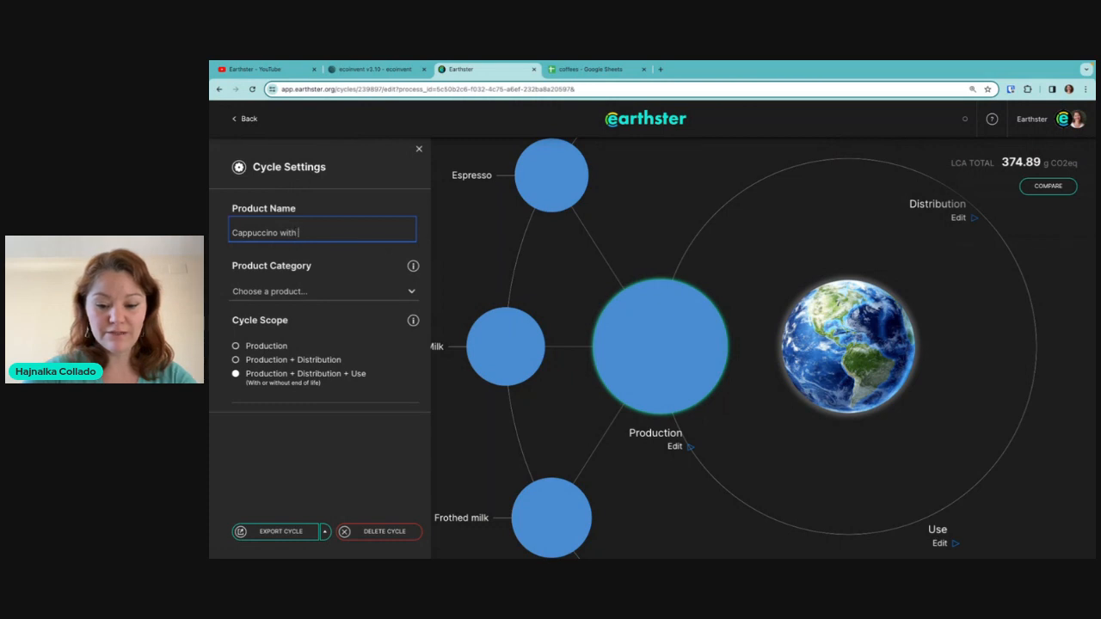
type("double shot")
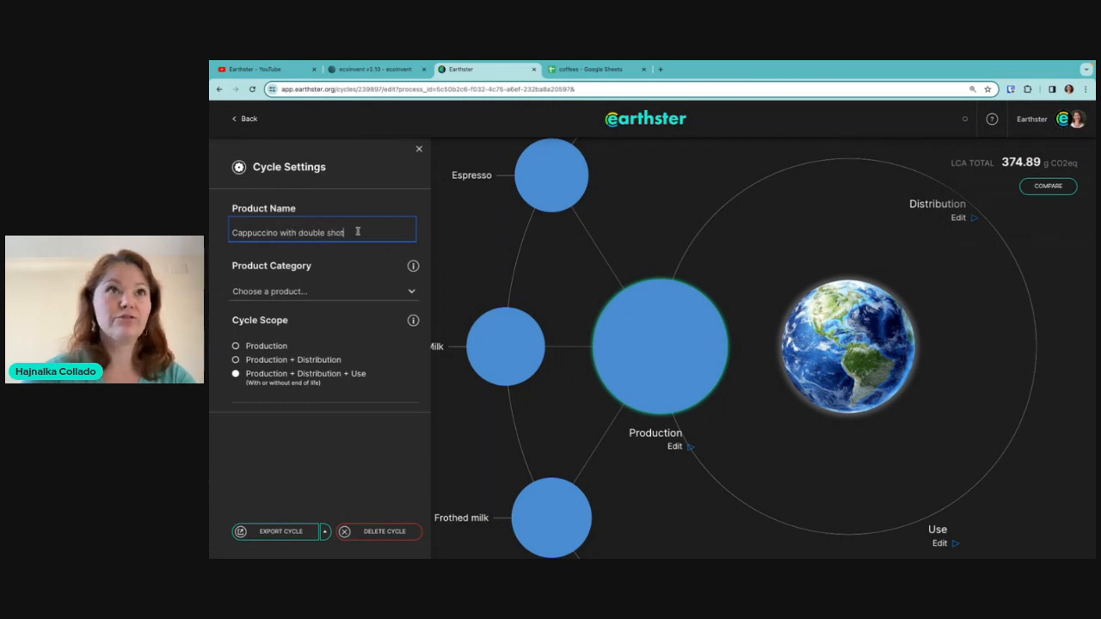
left_click(368, 178)
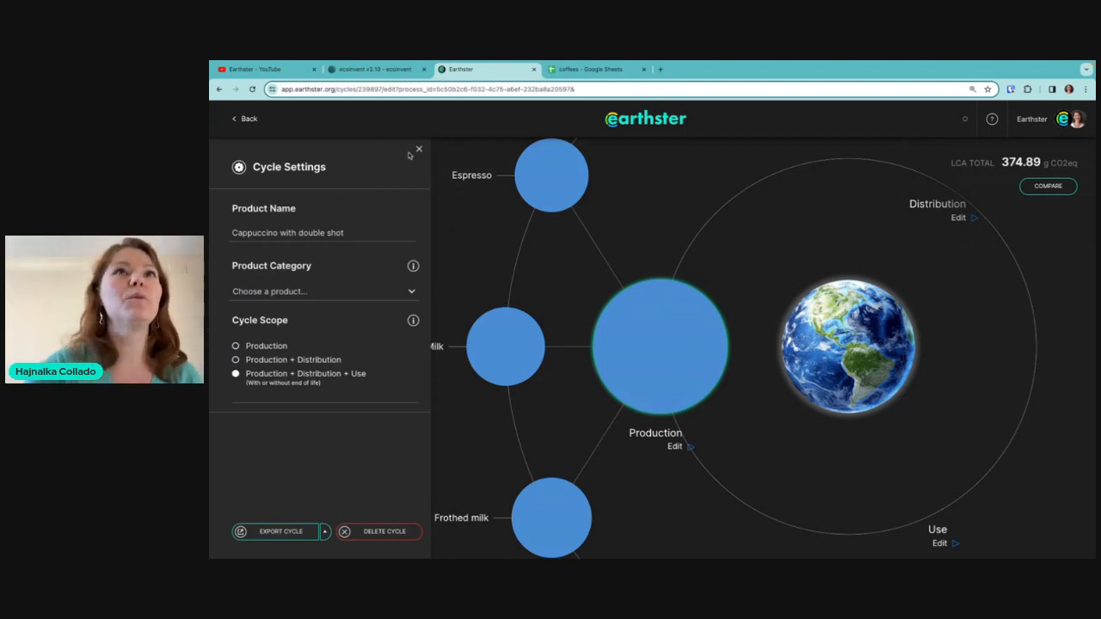
- Check the parameters of the Cappuccino with double shot cycle and return to its diagram
left_click(241, 169)
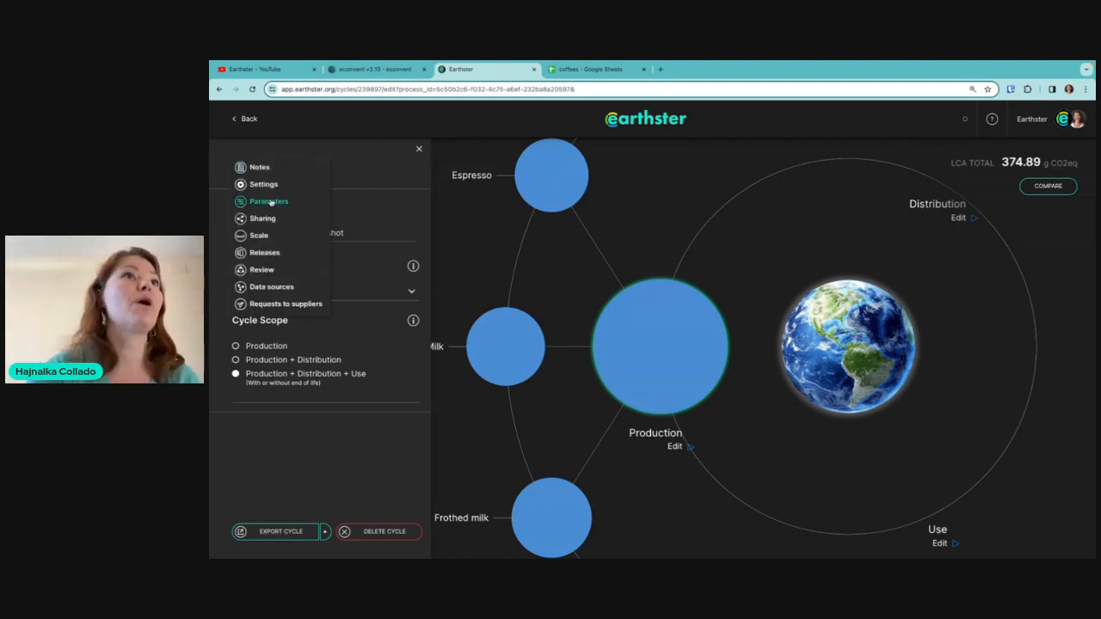
left_click(258, 201)
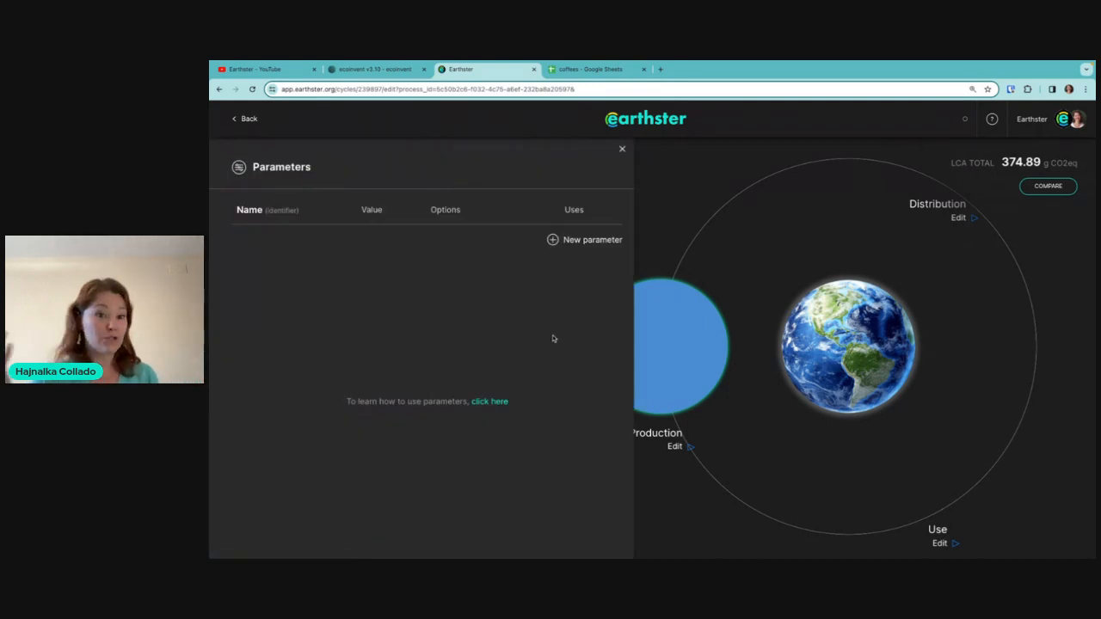
left_click(622, 150)
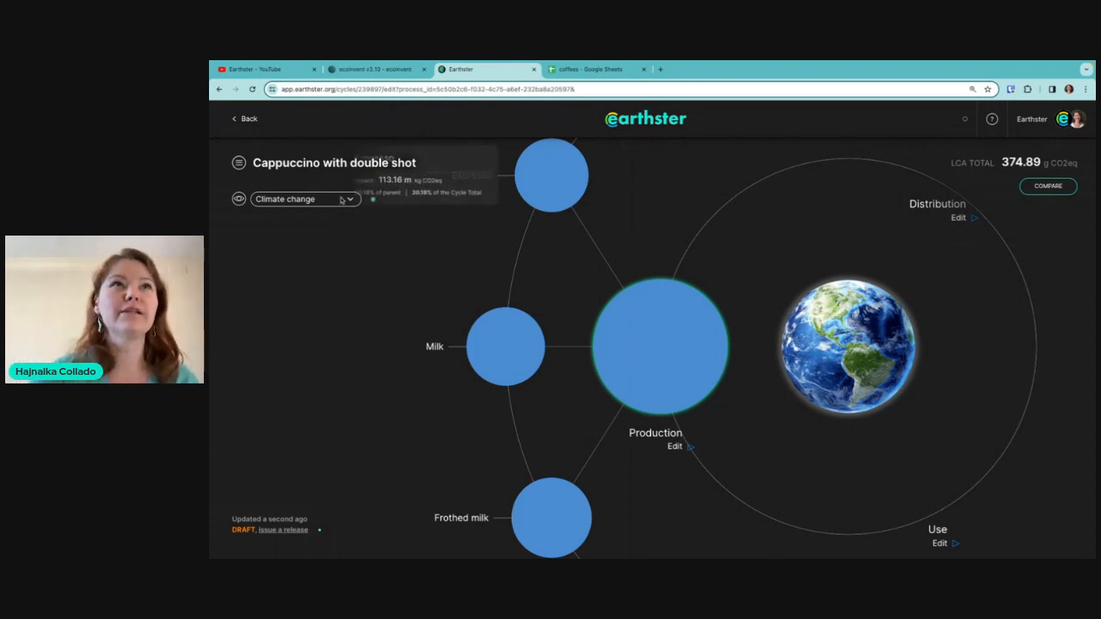
- Switch from the January 2024 training session workspace to the owner's personal Demos workspace and browse its cycles
left_click(650, 119)
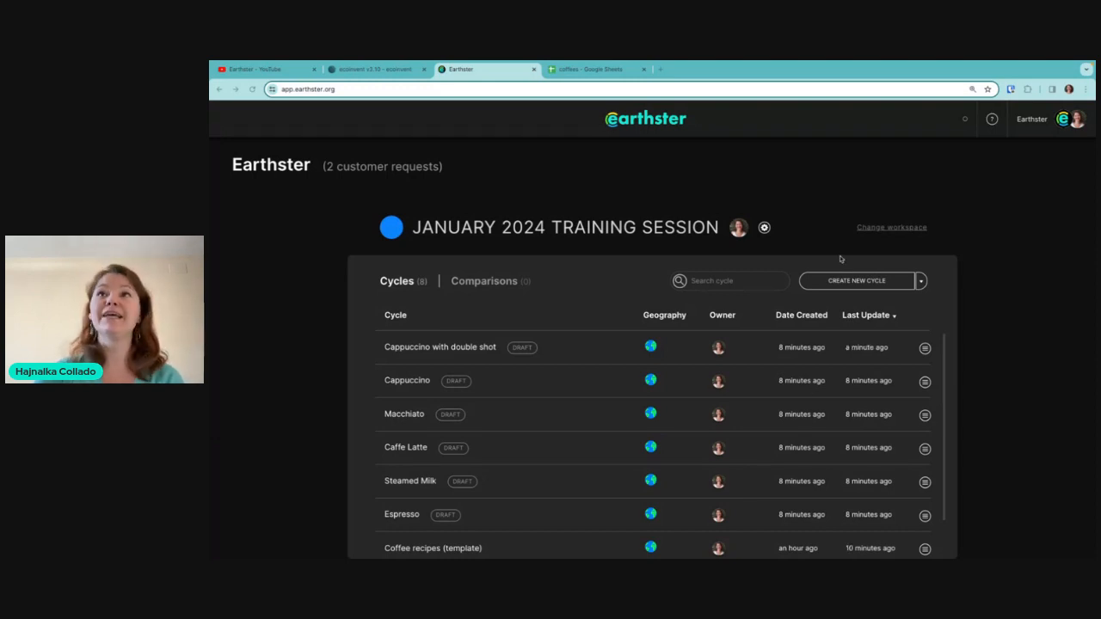
left_click(891, 228)
scroll(588, 380, "down", 2)
scroll(587, 380, "down", 3)
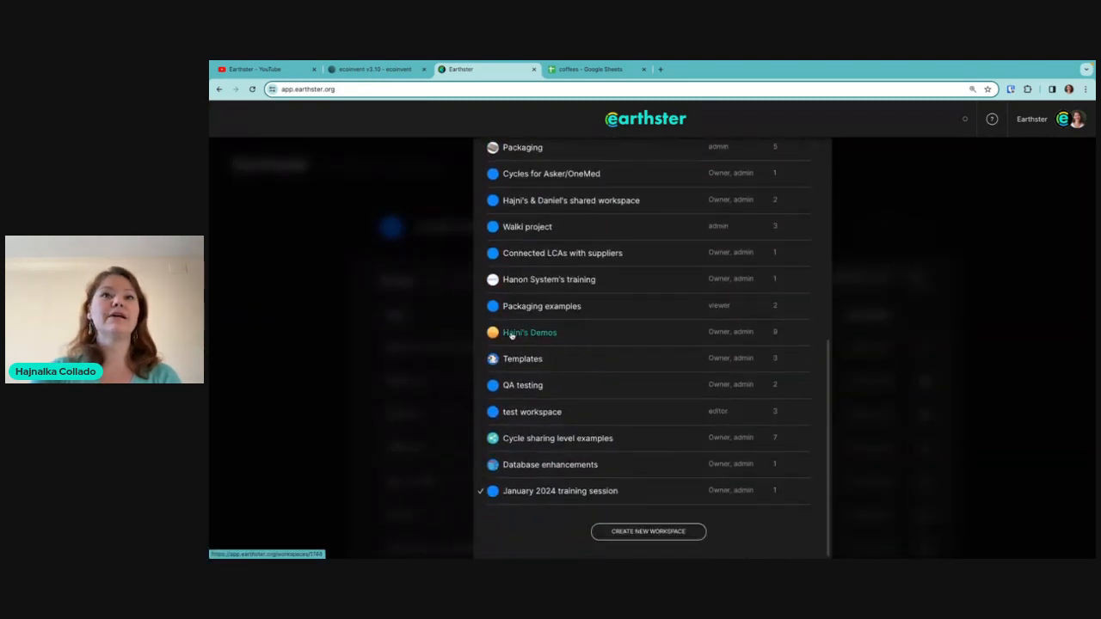
left_click(533, 340)
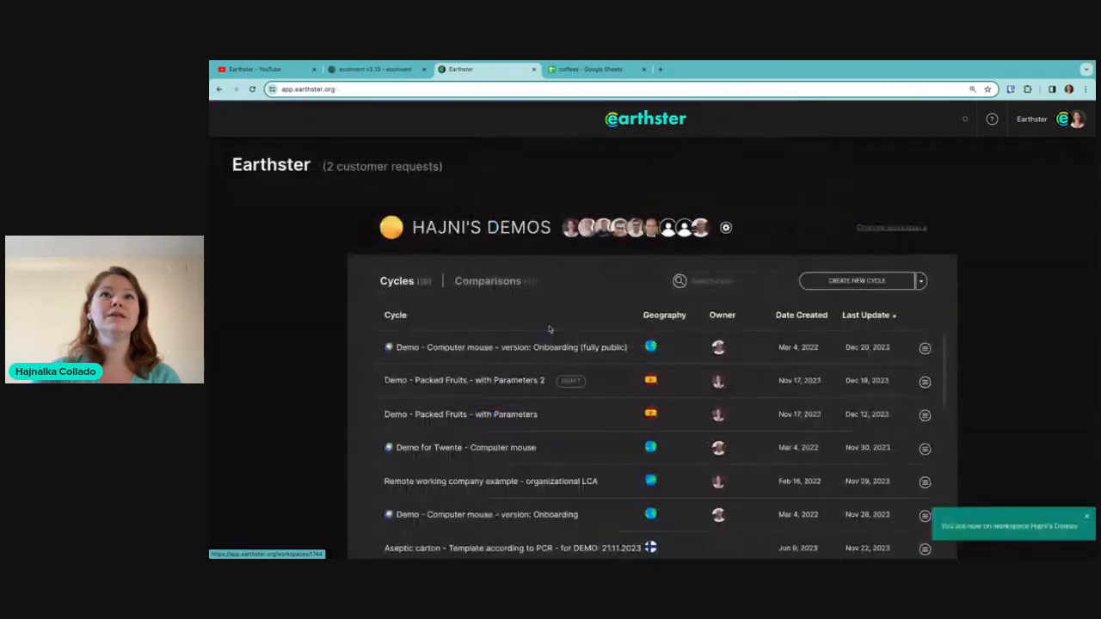
scroll(533, 421, "down", 5)
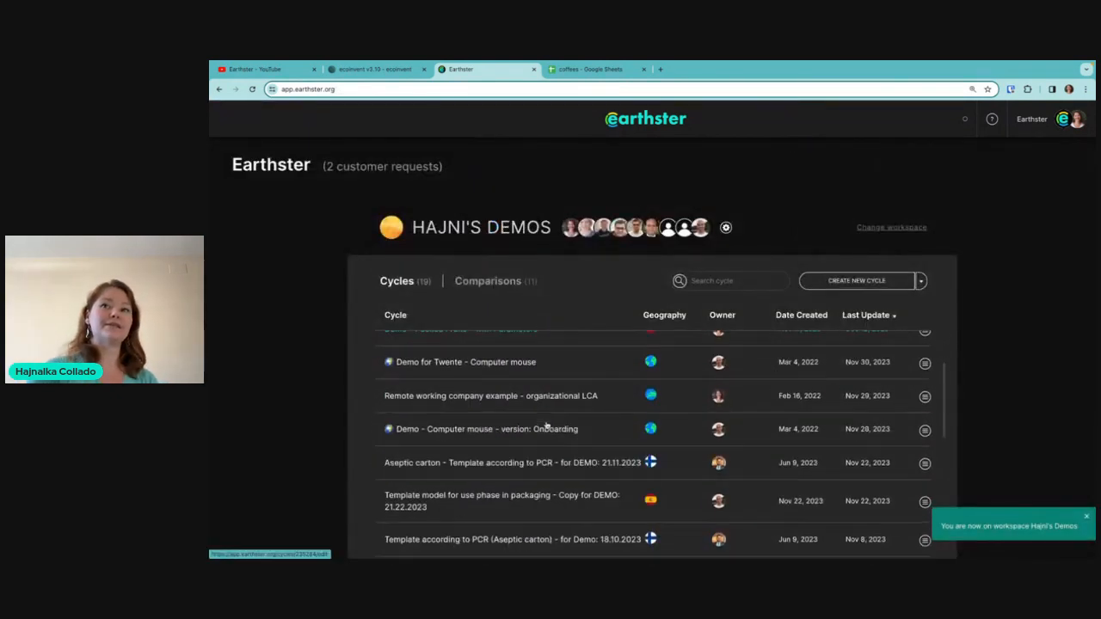
scroll(521, 410, "up", 5)
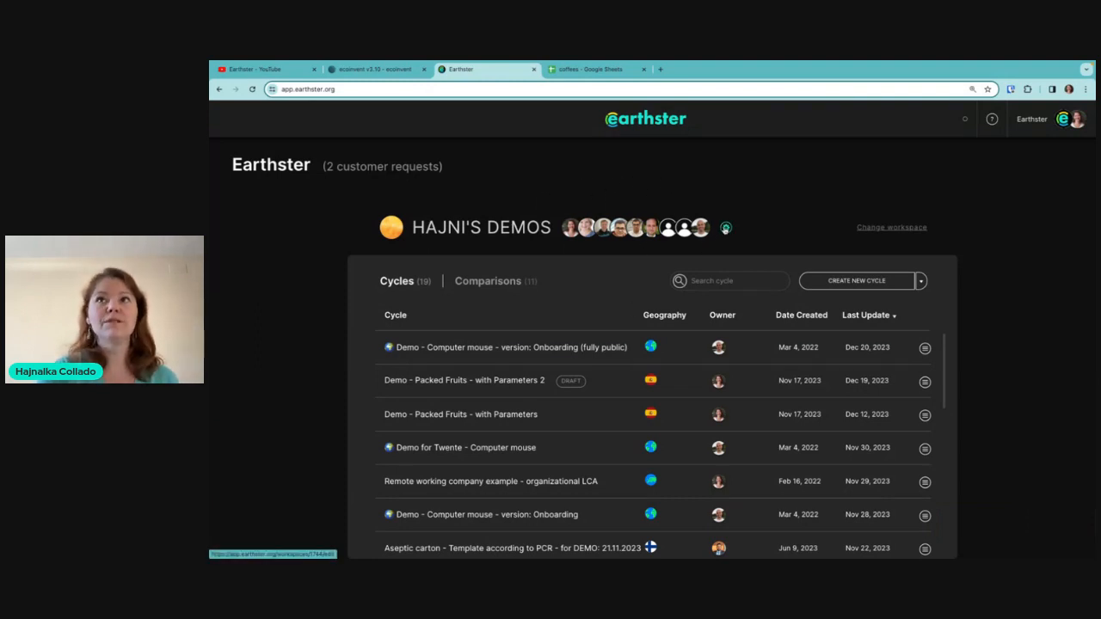
- Review the members and their roles in the Demos workspace settings, and return to the cycle list
left_click(725, 228)
scroll(659, 295, "down", 2)
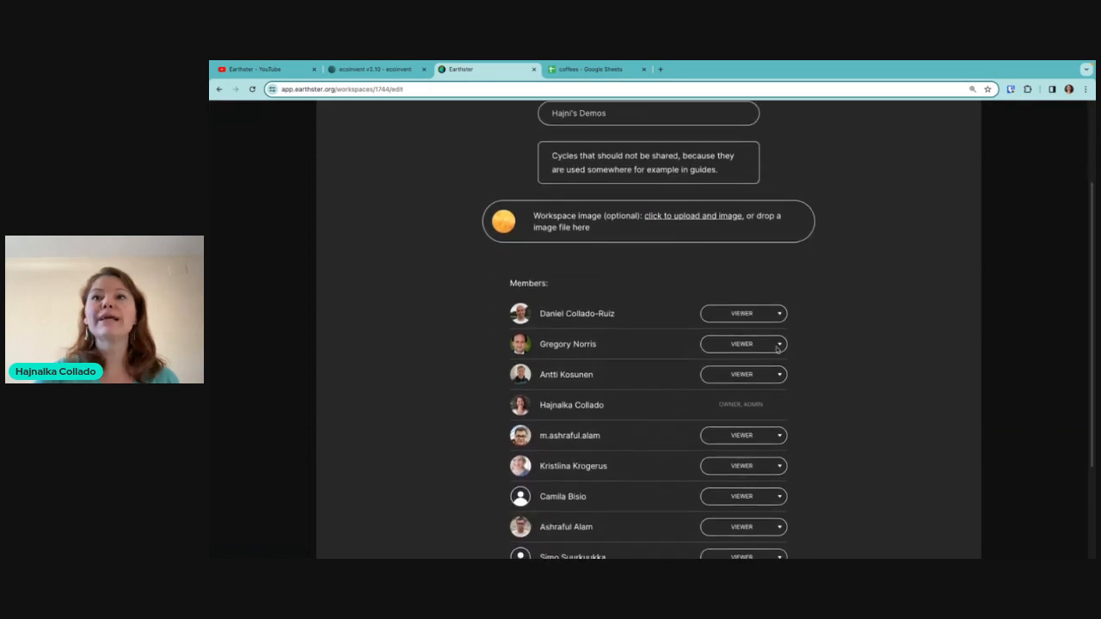
scroll(674, 303, "down", 1)
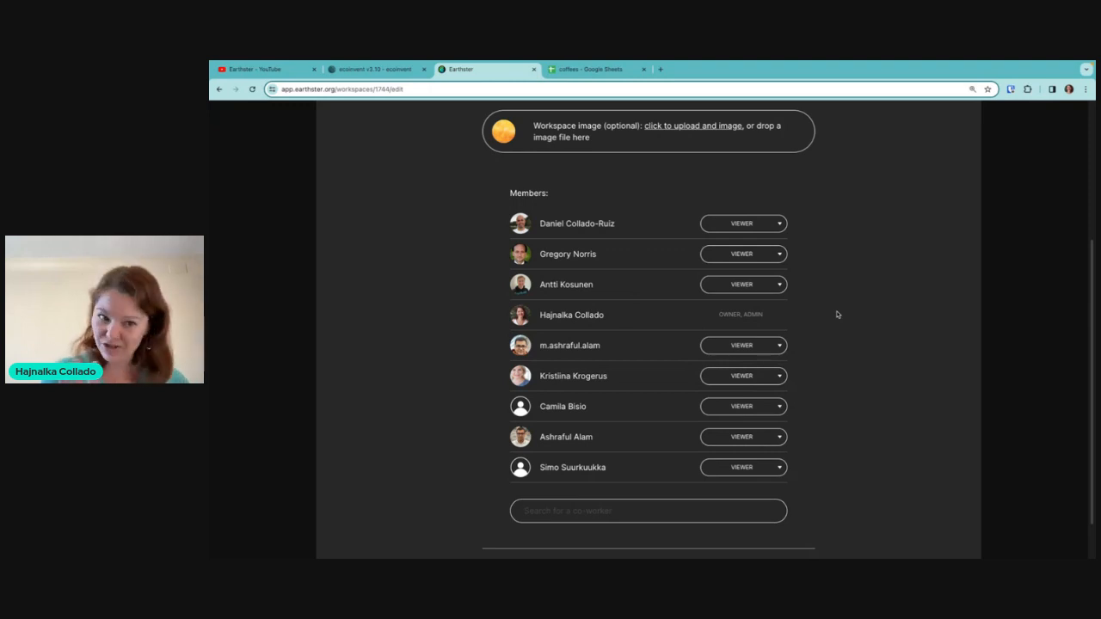
scroll(835, 315, "up", 3)
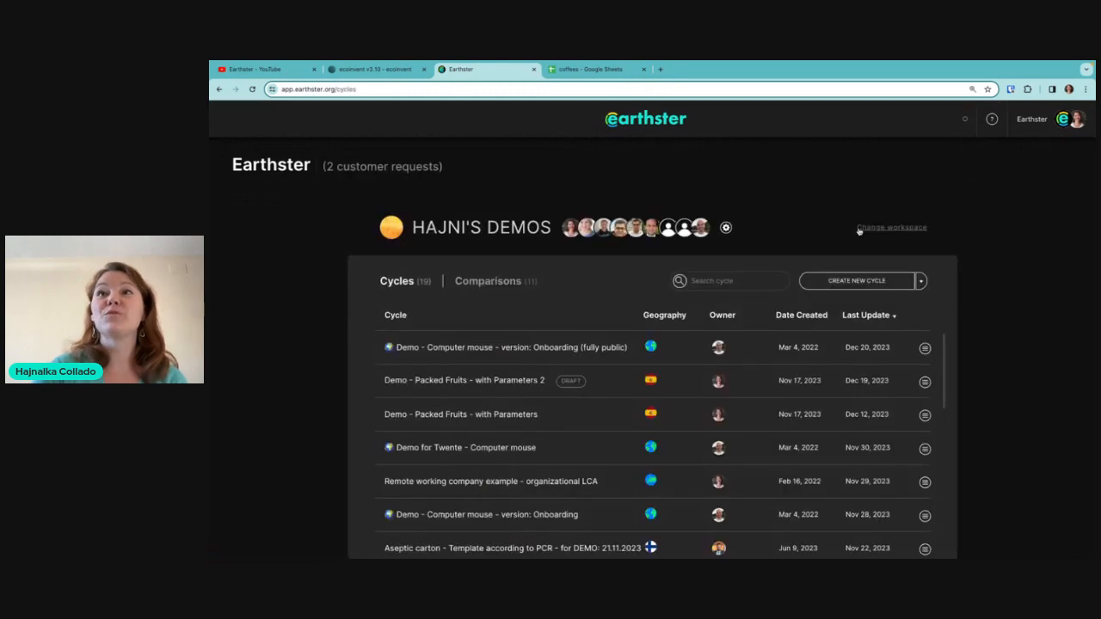
- Browse the list of available workspaces with their roles and user counts
left_click(879, 230)
scroll(545, 426, "down", 1)
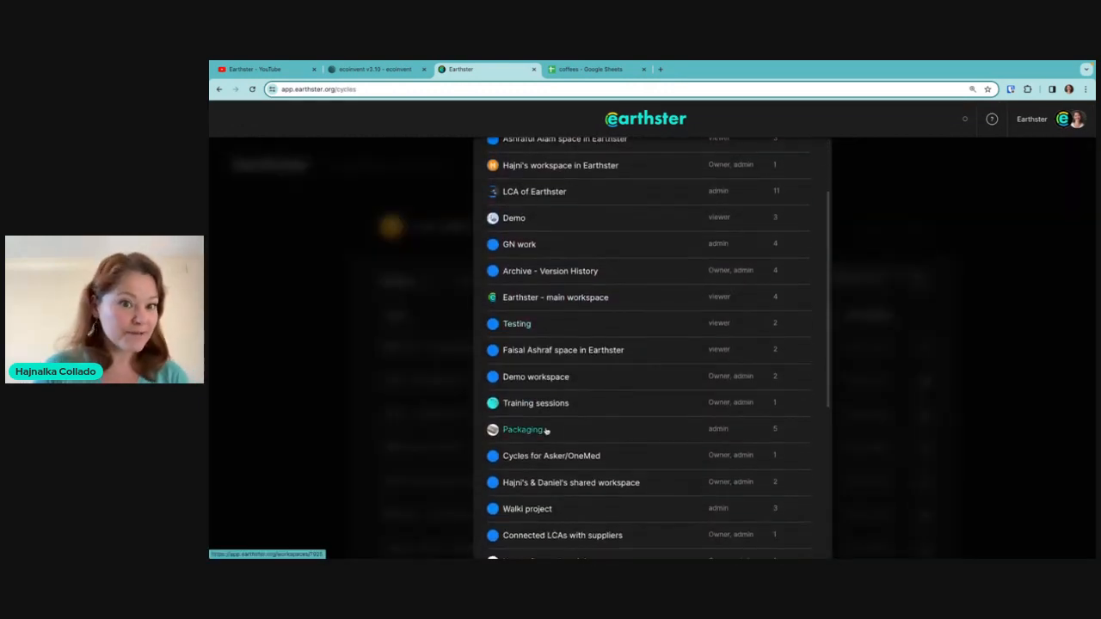
scroll(545, 430, "down", 3)
scroll(545, 430, "up", 4)
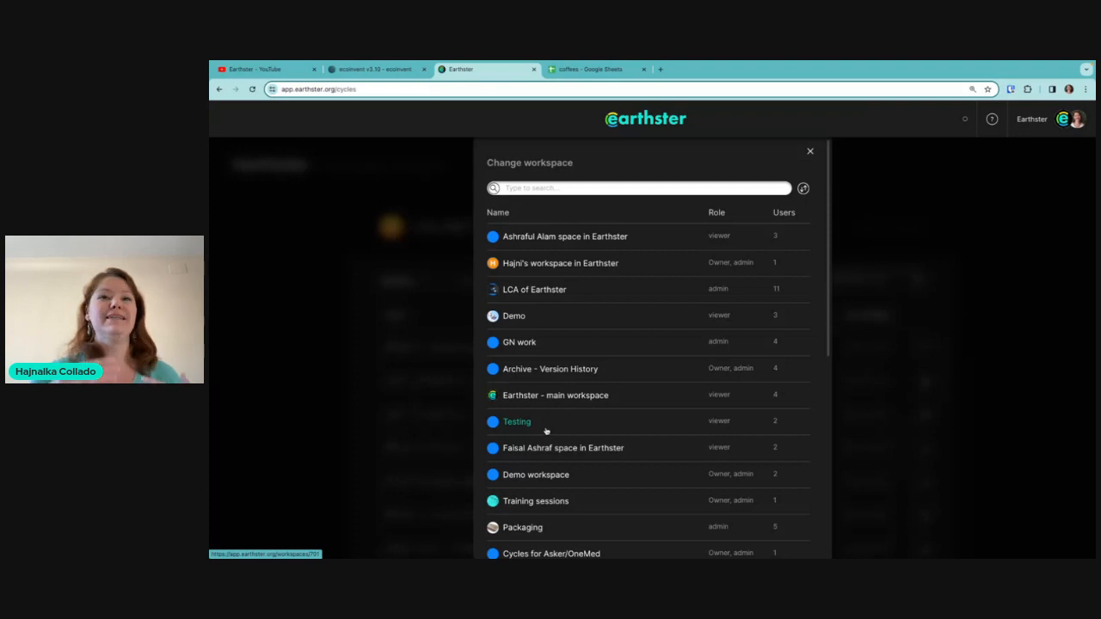
- Return to the owner's personal Demos workspace and open the Production stage of the fully public Onboarding version of the computer mouse cycle
scroll(599, 404, "down", 3)
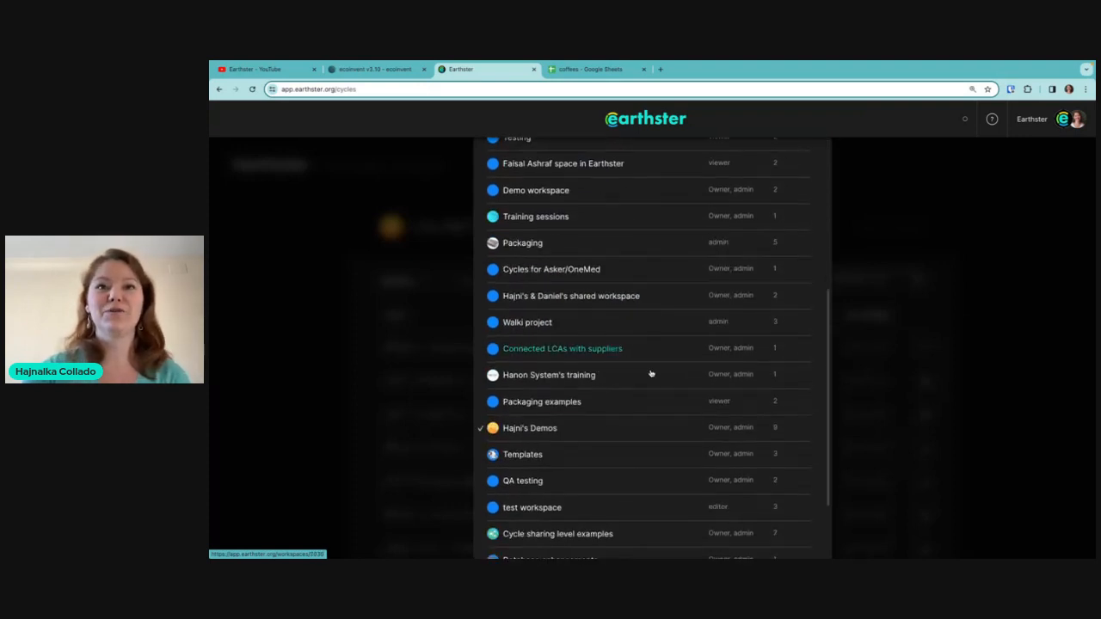
left_click(538, 429)
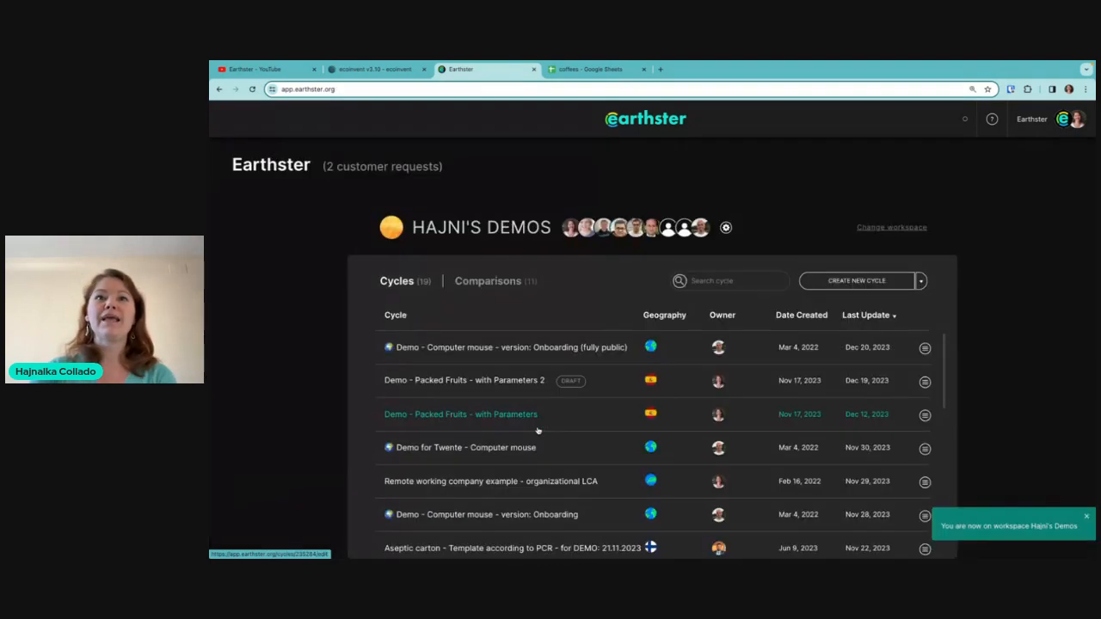
left_click(462, 348)
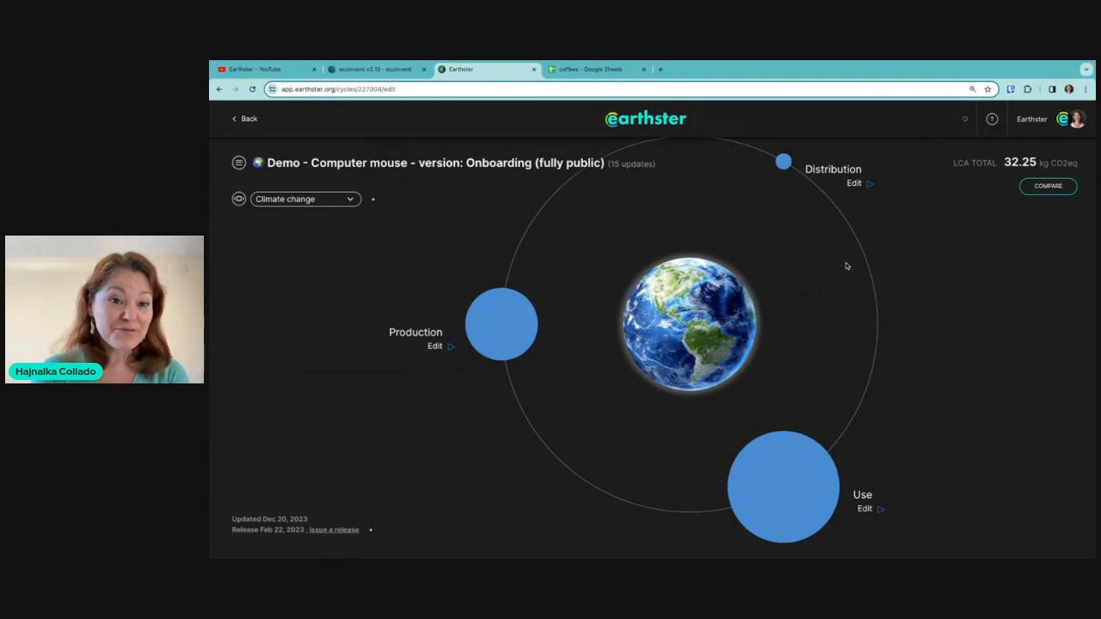
left_click(516, 317)
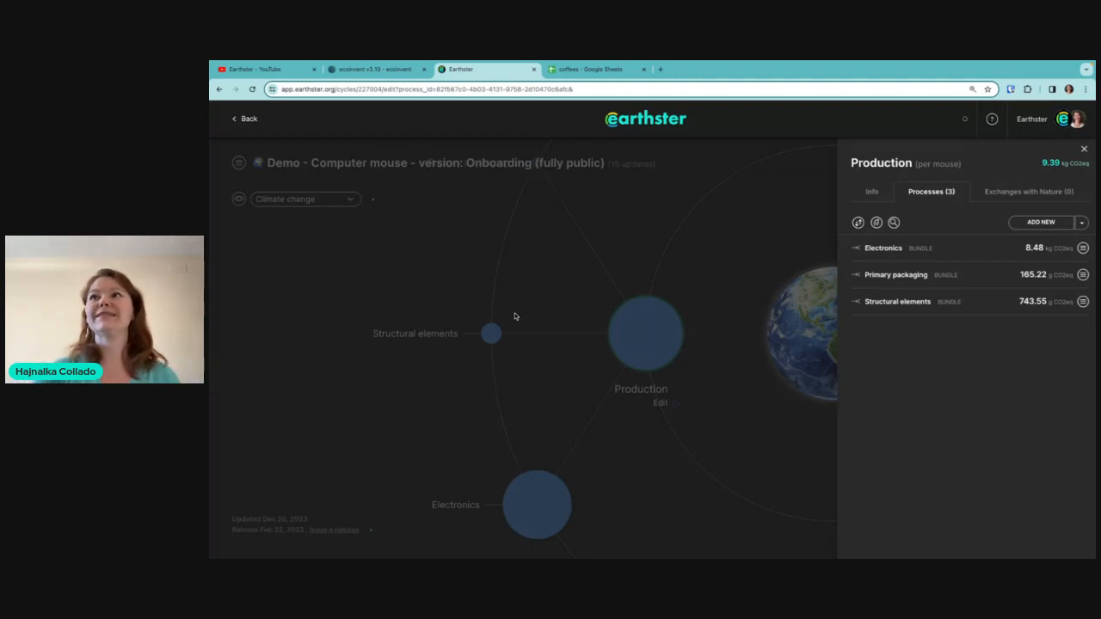
- View the organisation's Suppliers and Customers lists, and reopen the fully public Onboarding computer mouse cycle from the home page
left_click(1032, 121)
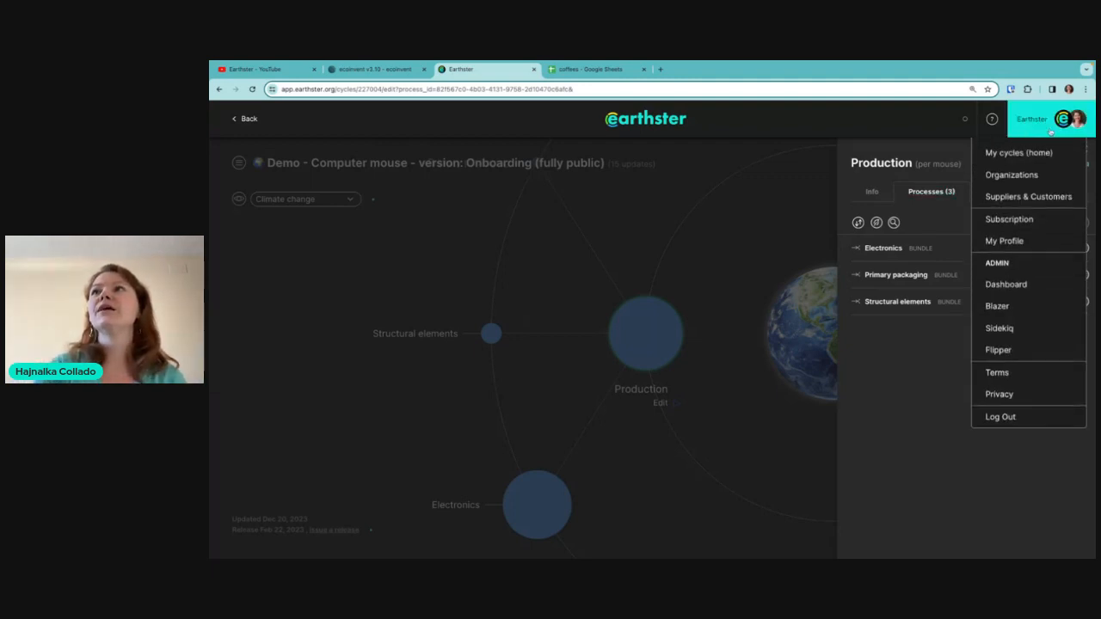
left_click(1034, 200)
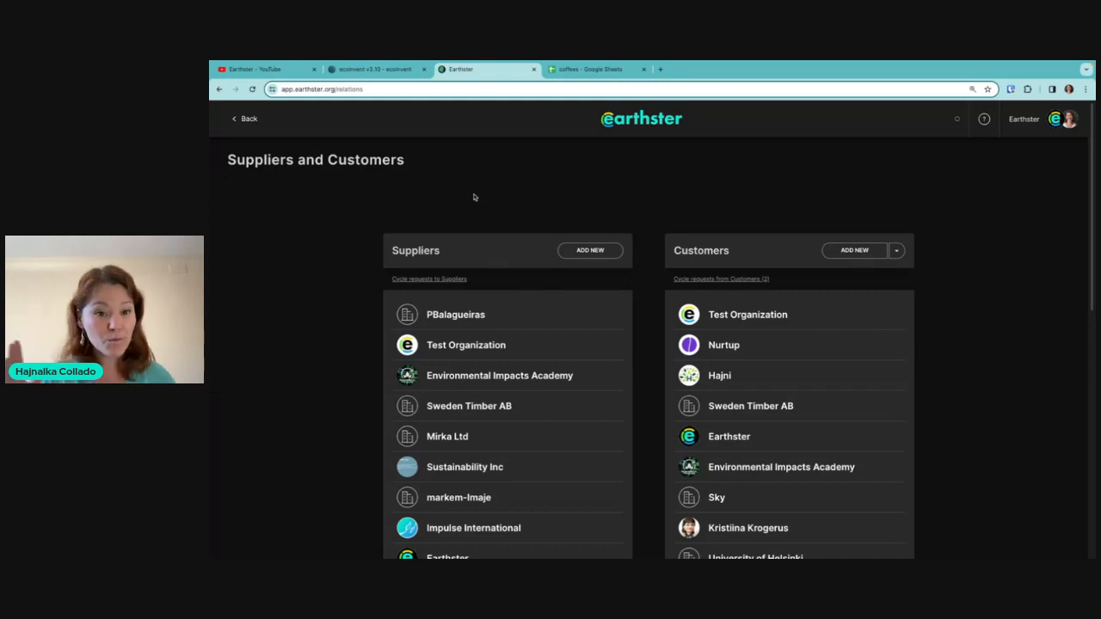
left_click(643, 120)
left_click(464, 346)
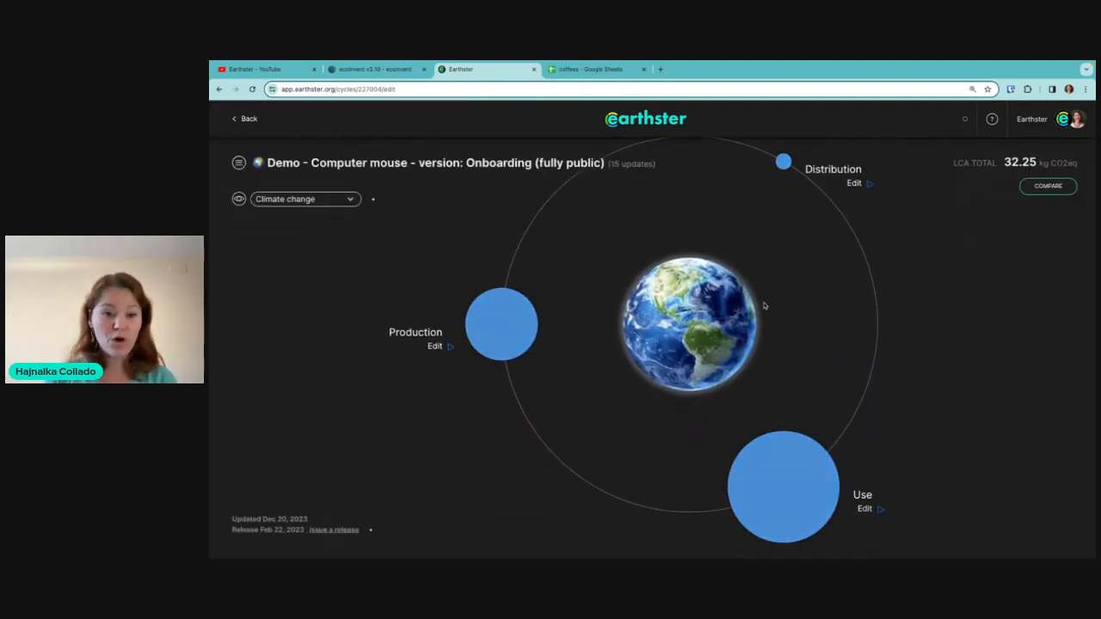
- Expand the Production stage down to the Electronics bundle, inspect its processes and amounts, and close the details
left_click(480, 324)
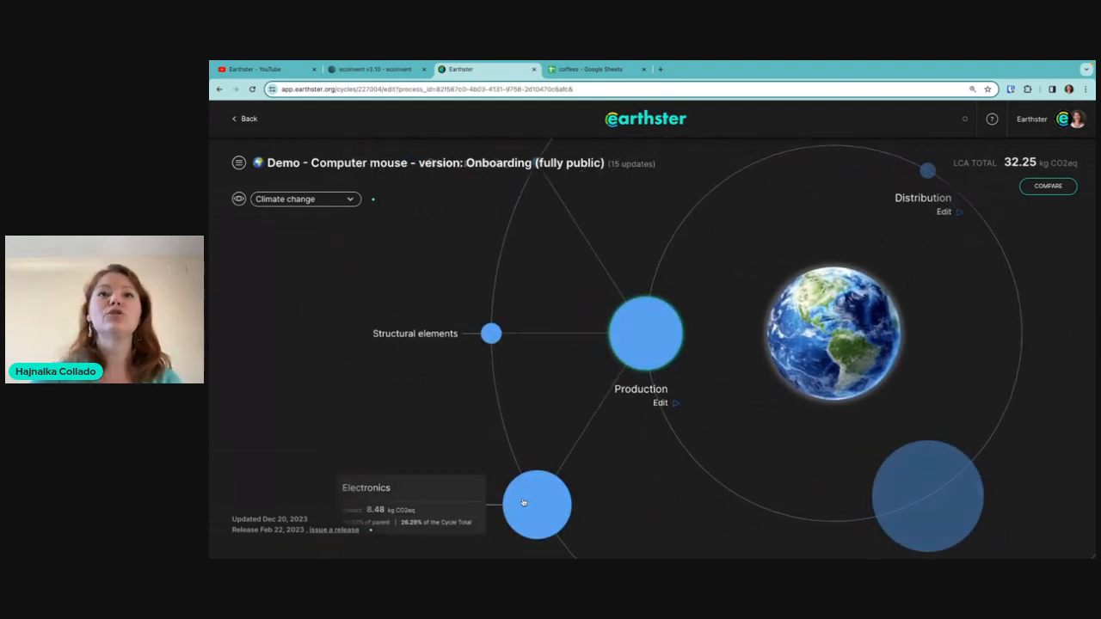
left_click(533, 503)
left_click(705, 339)
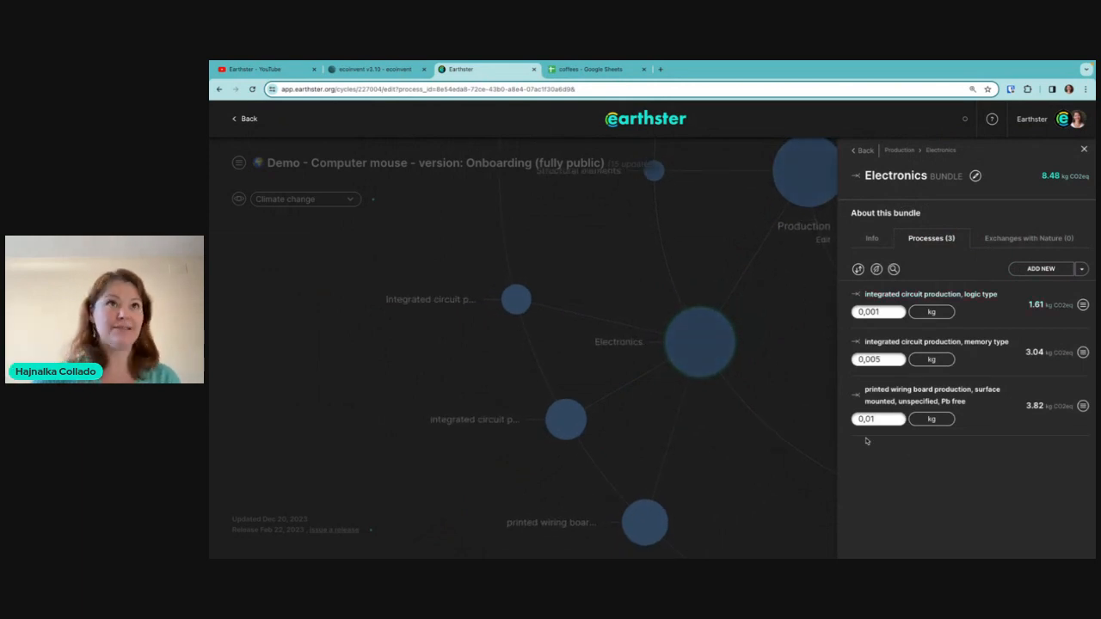
left_click(352, 241)
- Review the computer mouse cycle's public sharing level and the share-link option in its sharing settings, and close them
left_click(240, 167)
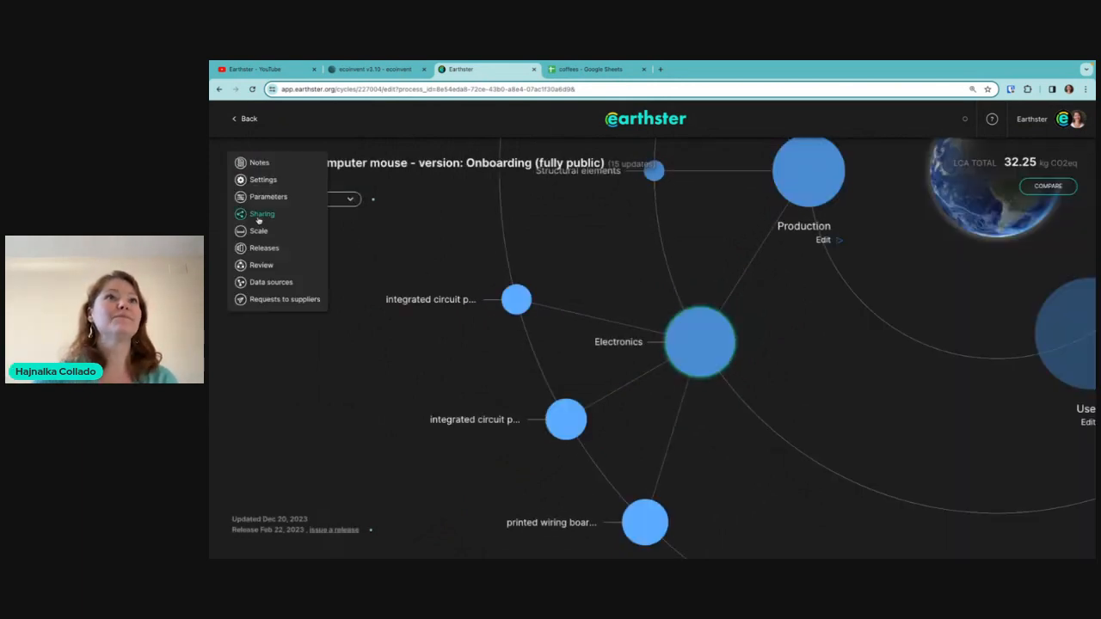
left_click(272, 216)
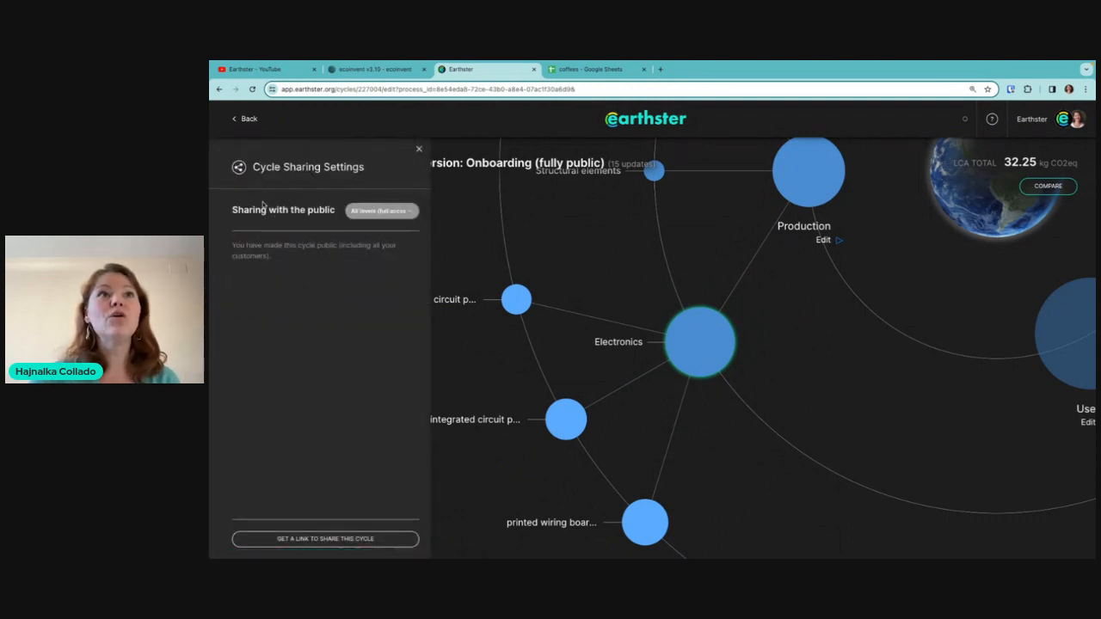
left_click(320, 539)
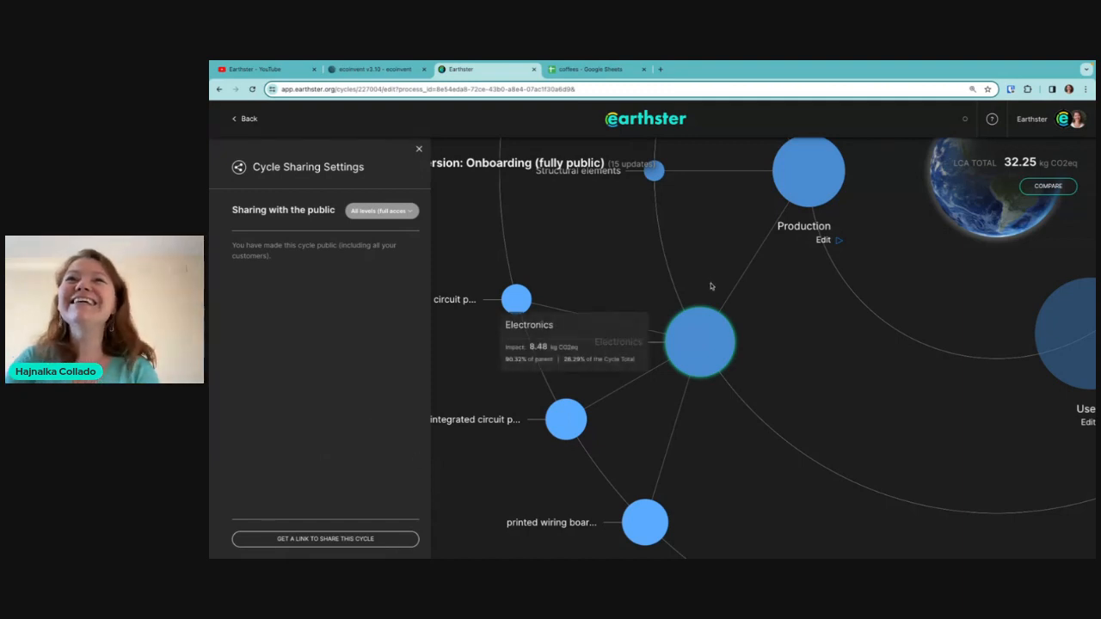
left_click(418, 148)
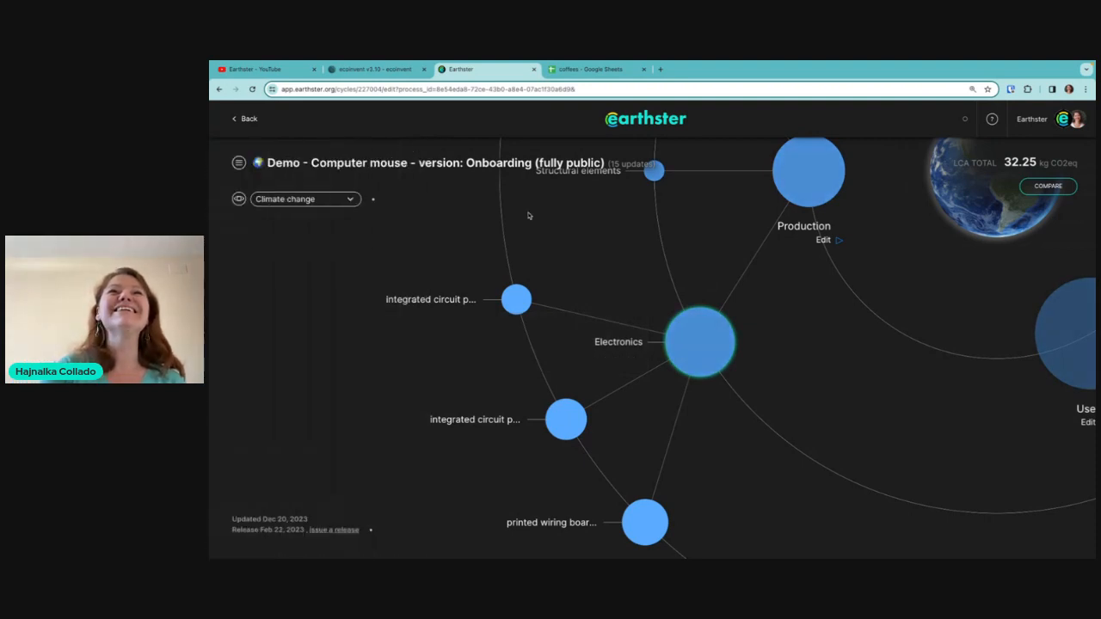
- Look over the expanded Production branch, show the diagram's view options and reset the diagram to the main life cycle stages
scroll(676, 219, "down", 3)
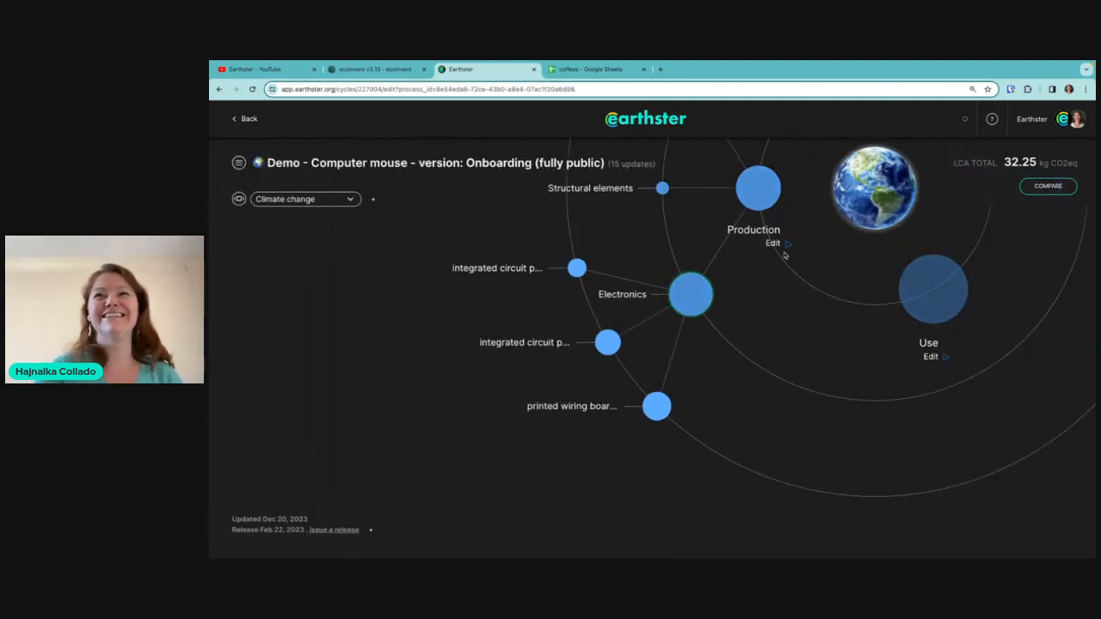
left_click_drag(783, 254, 638, 373)
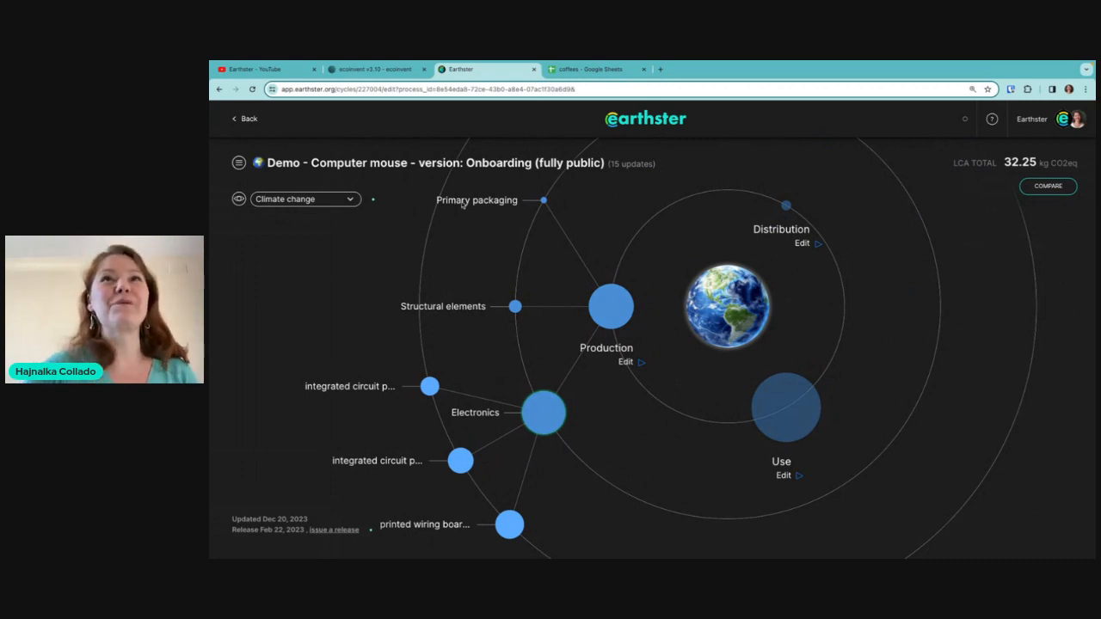
left_click(239, 199)
left_click(238, 224)
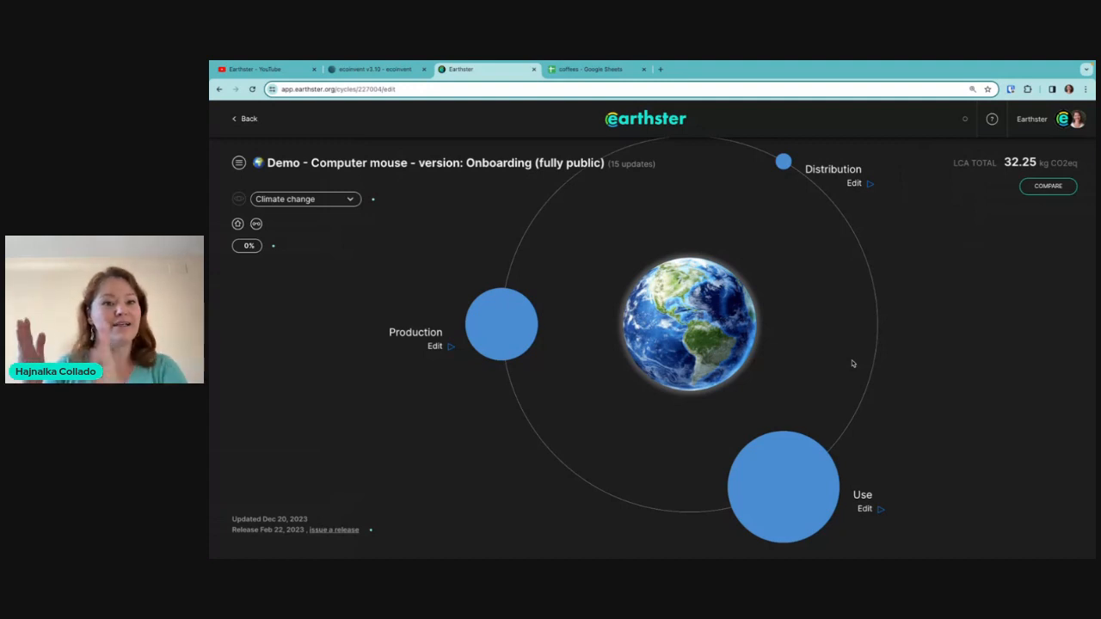
- Expand the Use stage and its electricity consumption, and check the impacts of power while on standby and while active
left_click(809, 450)
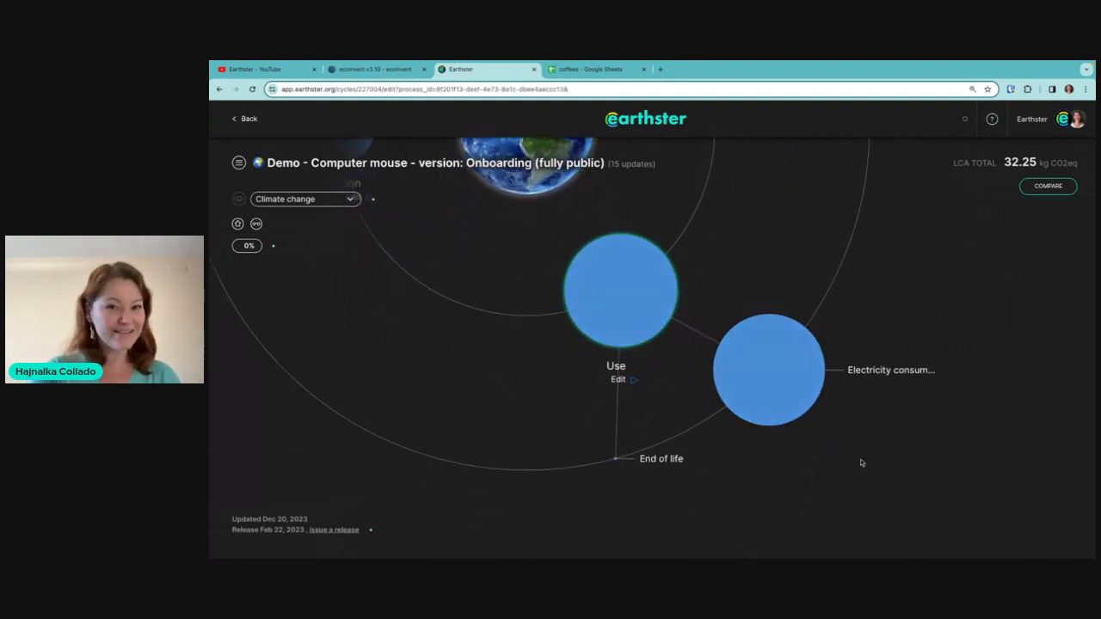
left_click(777, 356)
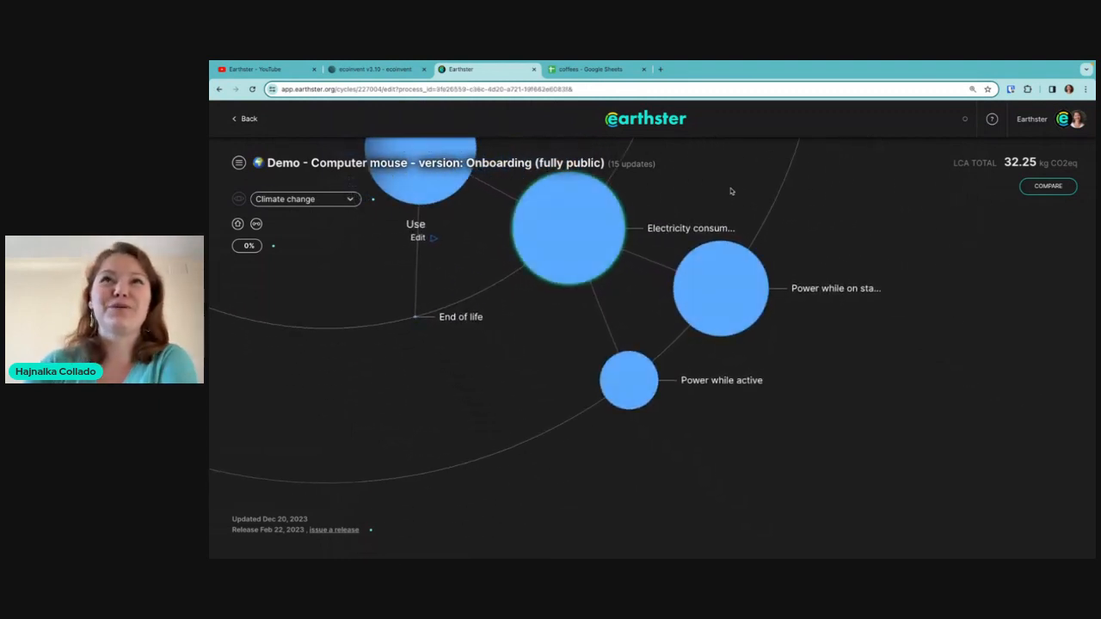
mouse_move(718, 286)
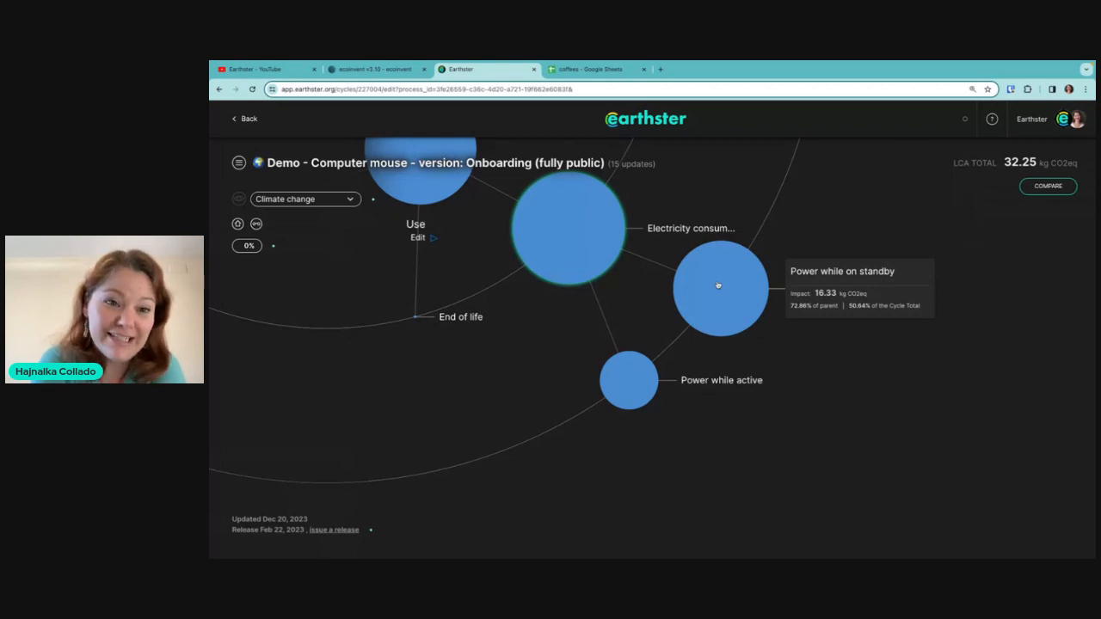
mouse_move(626, 387)
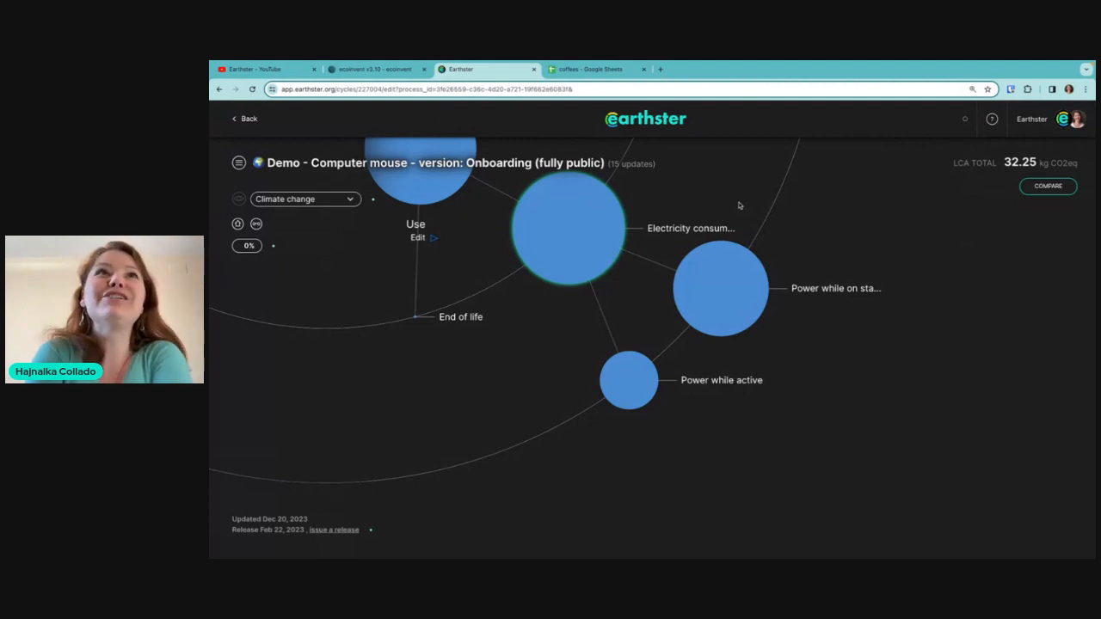
- Switch to the ecoinvent v3.10 release page and read the Electricity section under New & Updated Data
left_click(378, 71)
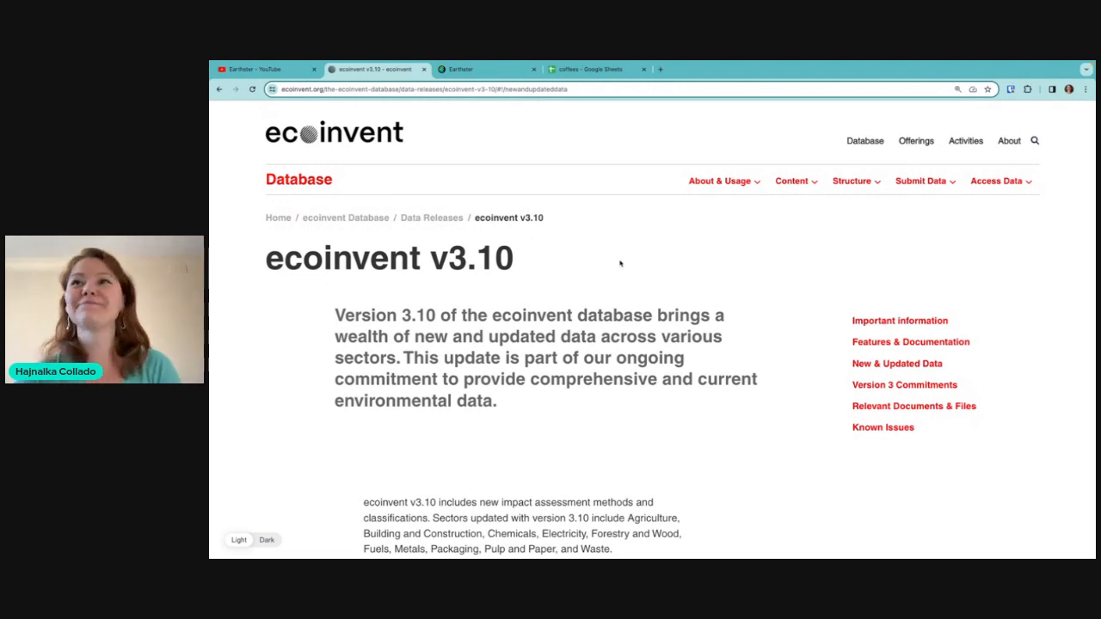
scroll(639, 348, "down", 3)
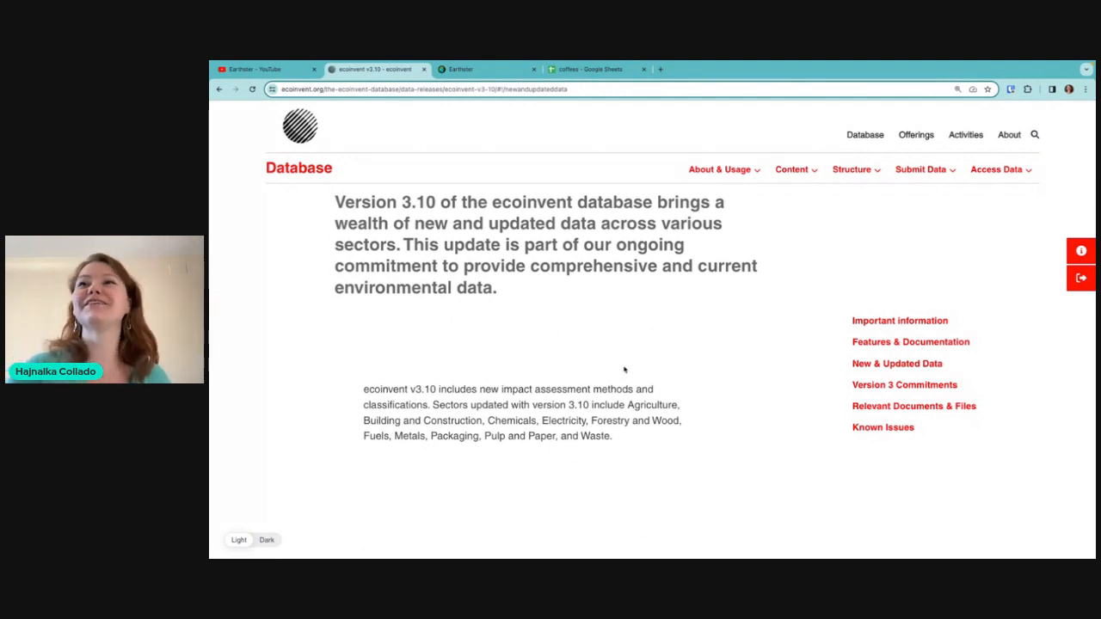
scroll(624, 370, "down", 1)
scroll(625, 370, "down", 5)
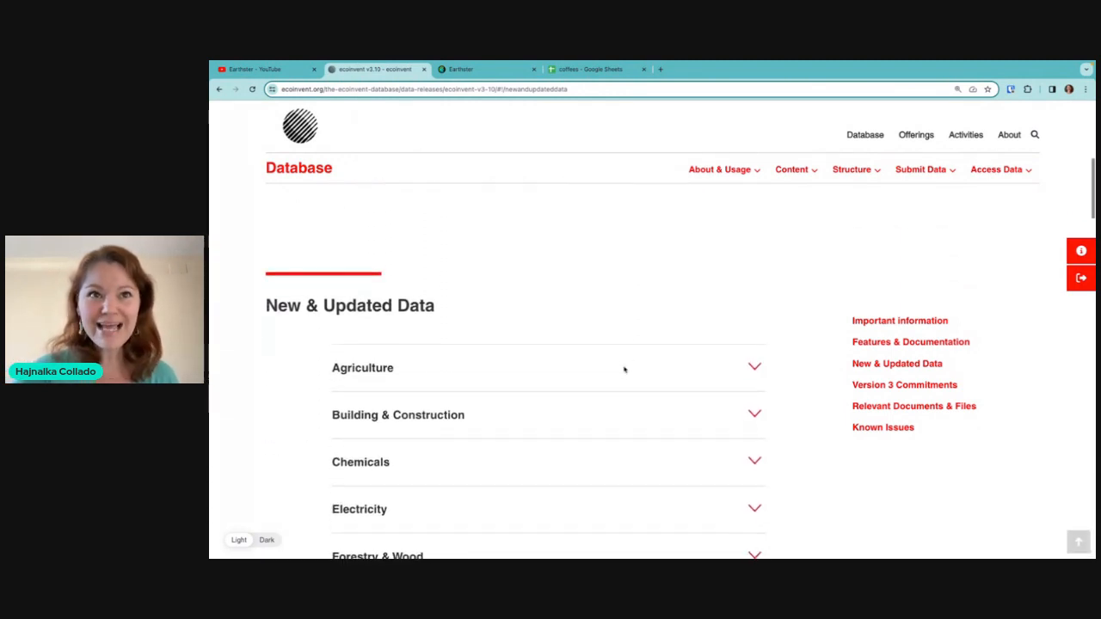
scroll(624, 369, "up", 1)
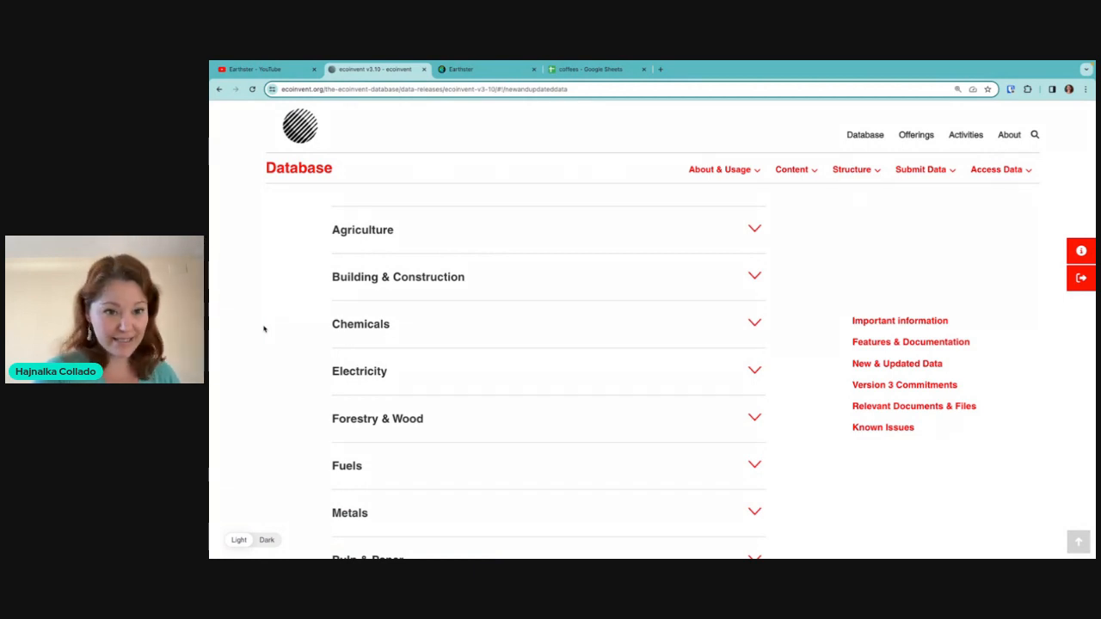
left_click(442, 377)
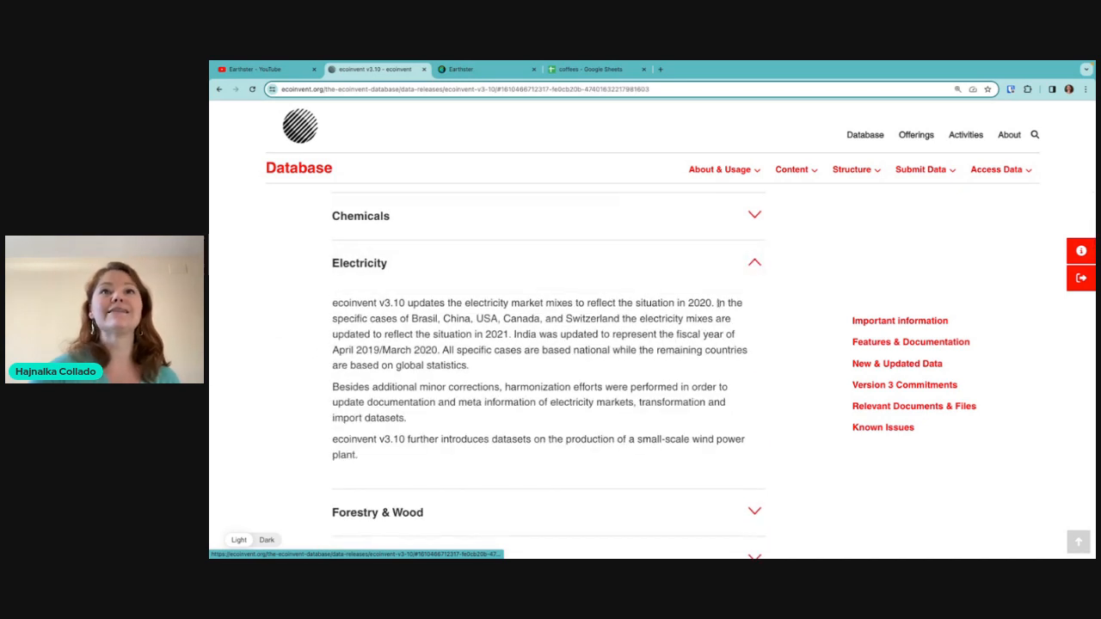
- Collapse the Electricity section, read the Waste section's update notes, and return to the list of updated sectors
left_click(748, 264)
scroll(627, 344, "down", 3)
scroll(627, 344, "up", 1)
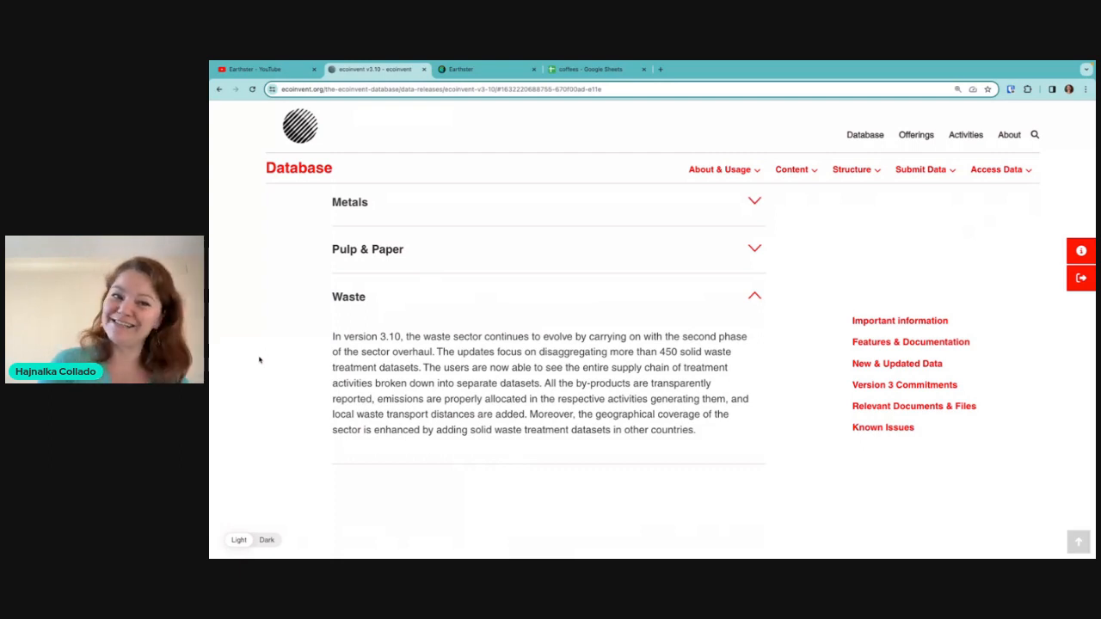
scroll(353, 330, "up", 5)
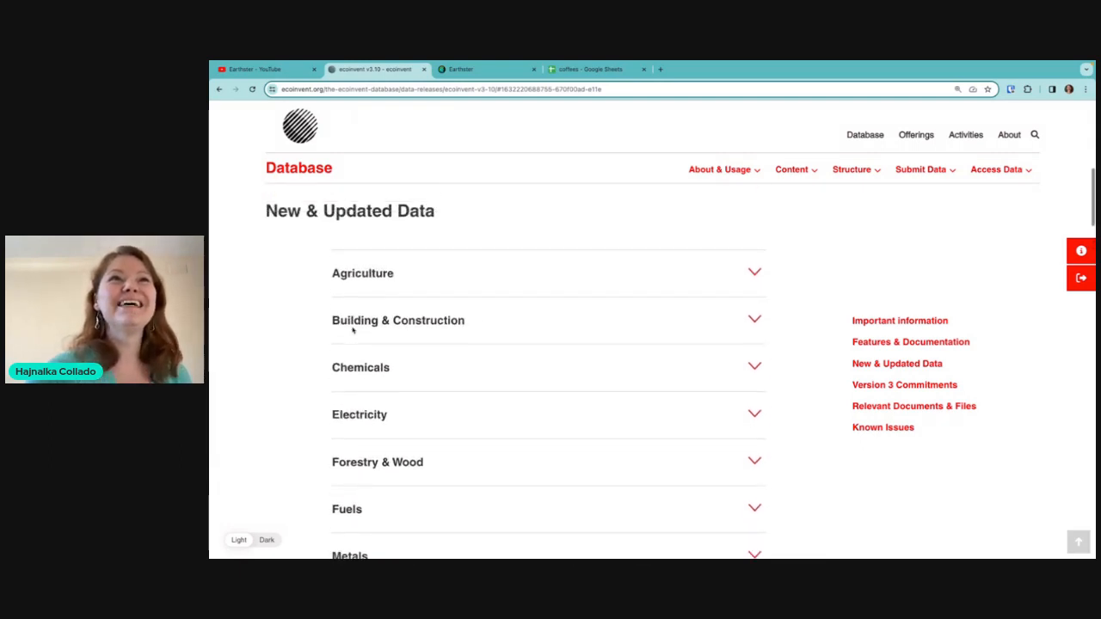
scroll(307, 363, "down", 1)
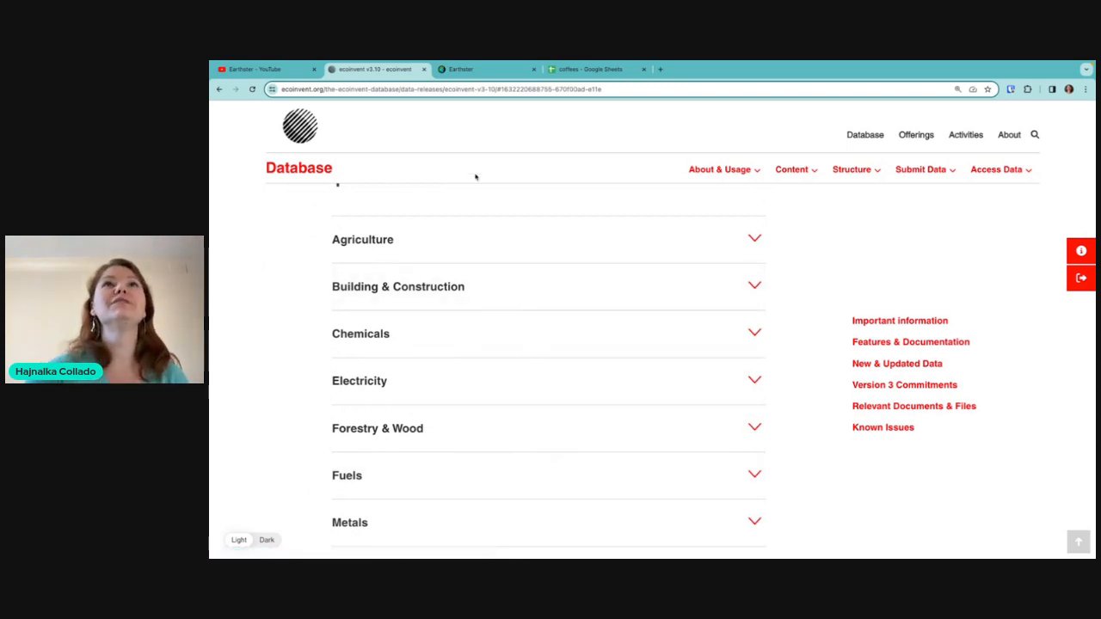
- Switch back to Earthster, reset the computer mouse diagram, and examine the update statuses of its Ecoinvent processes in the data sources
left_click(469, 68)
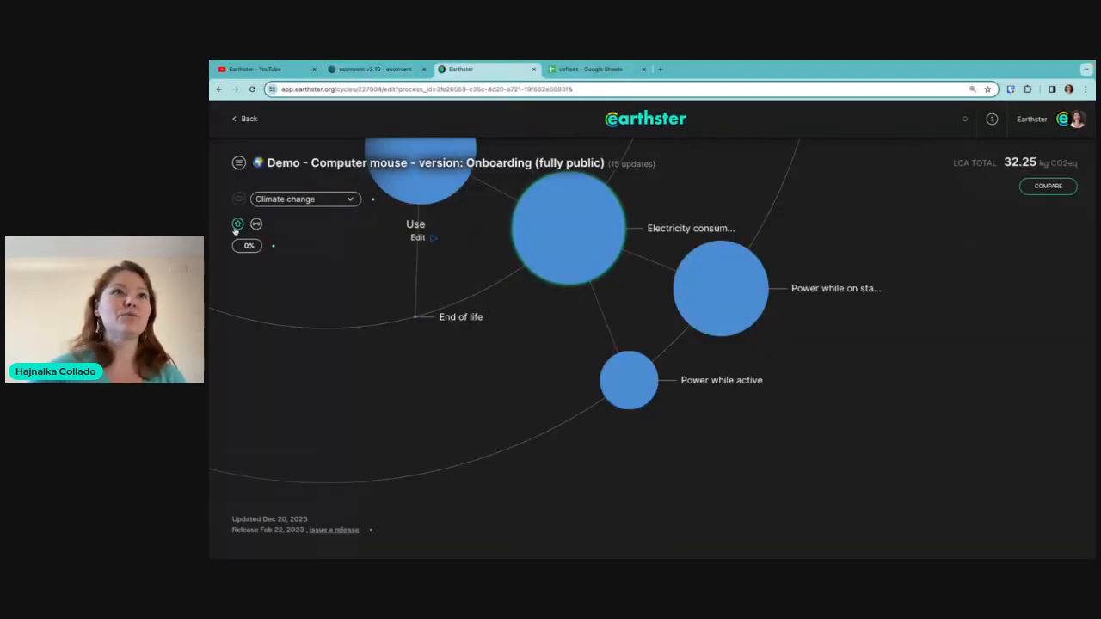
left_click(237, 225)
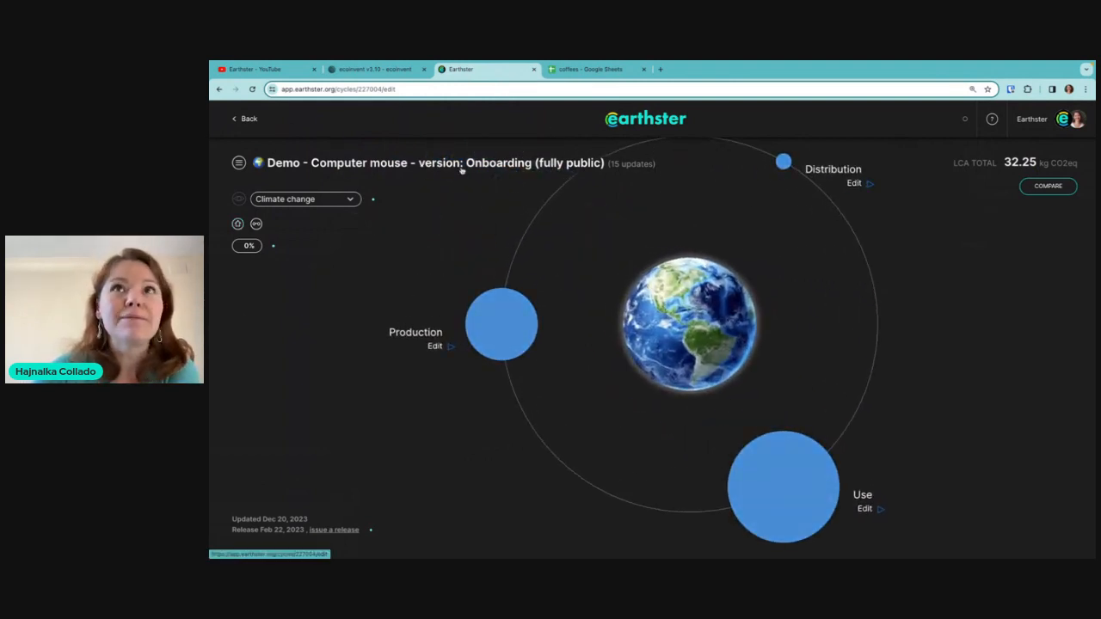
left_click(631, 164)
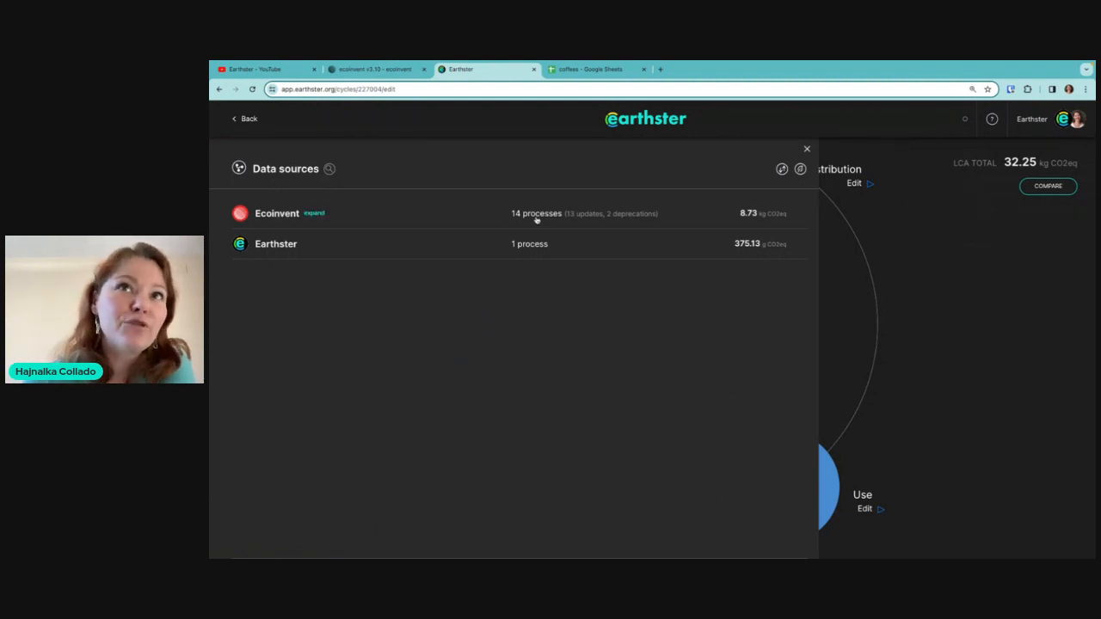
left_click(455, 219)
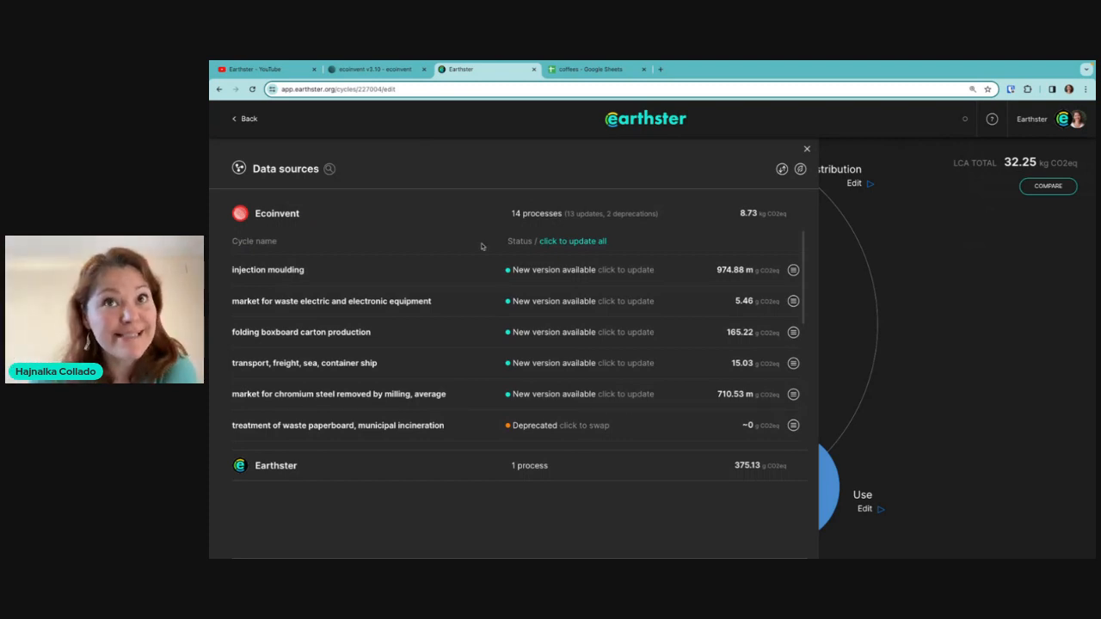
scroll(461, 326, "down", 2)
scroll(574, 301, "up", 2)
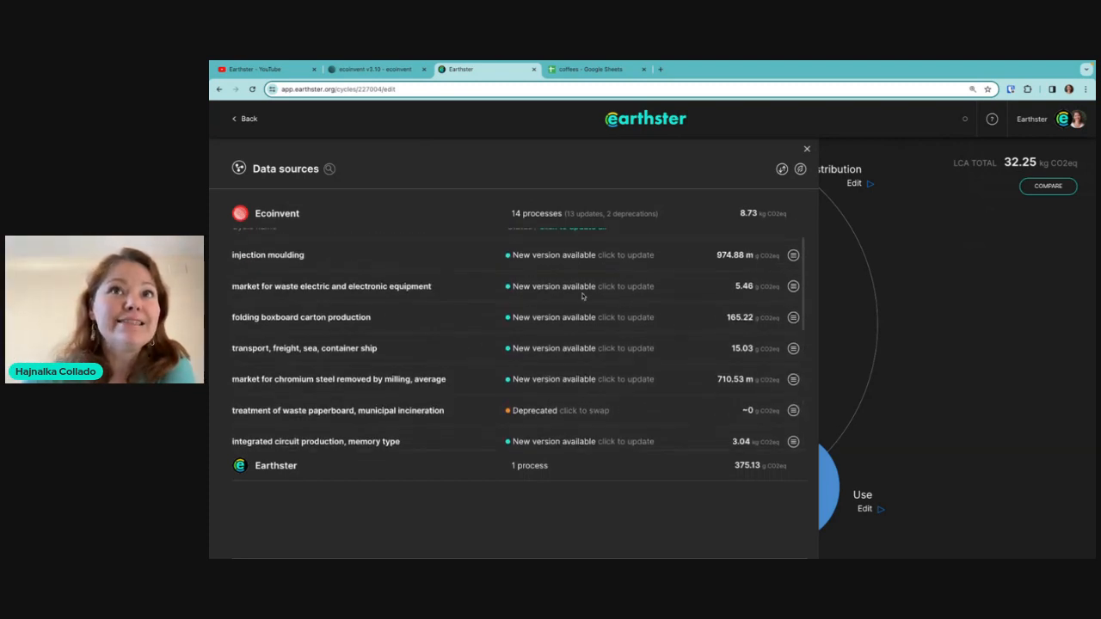
scroll(547, 291, "up", 1)
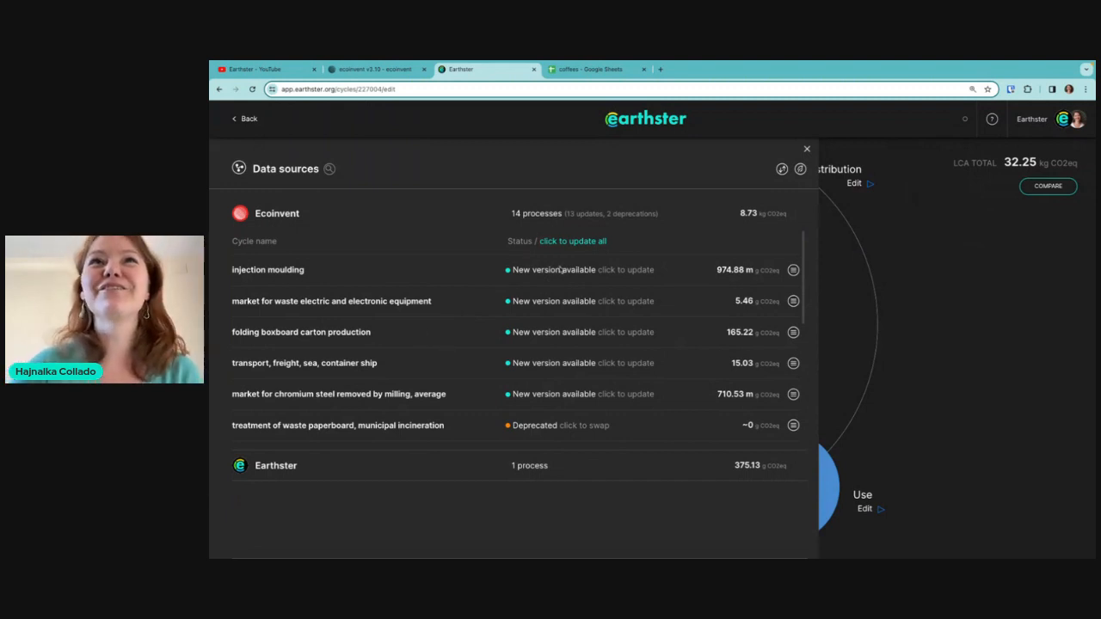
scroll(455, 282, "down", 3)
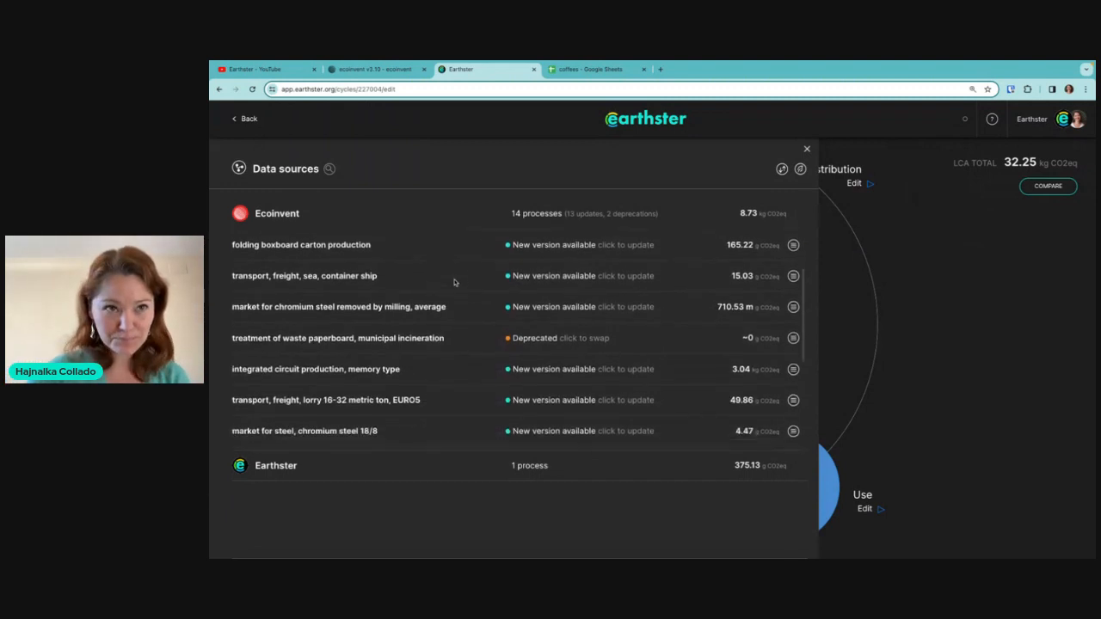
- Expand the processes of the Earthster data source, and view the computer mouse cycle's requests to suppliers
left_click(394, 464)
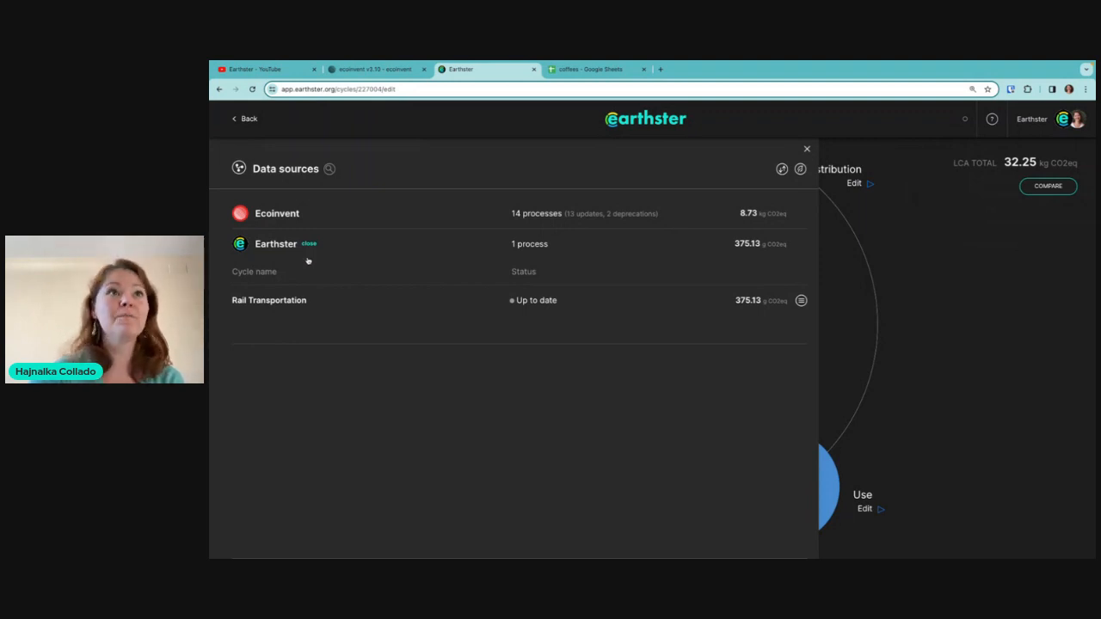
left_click(239, 169)
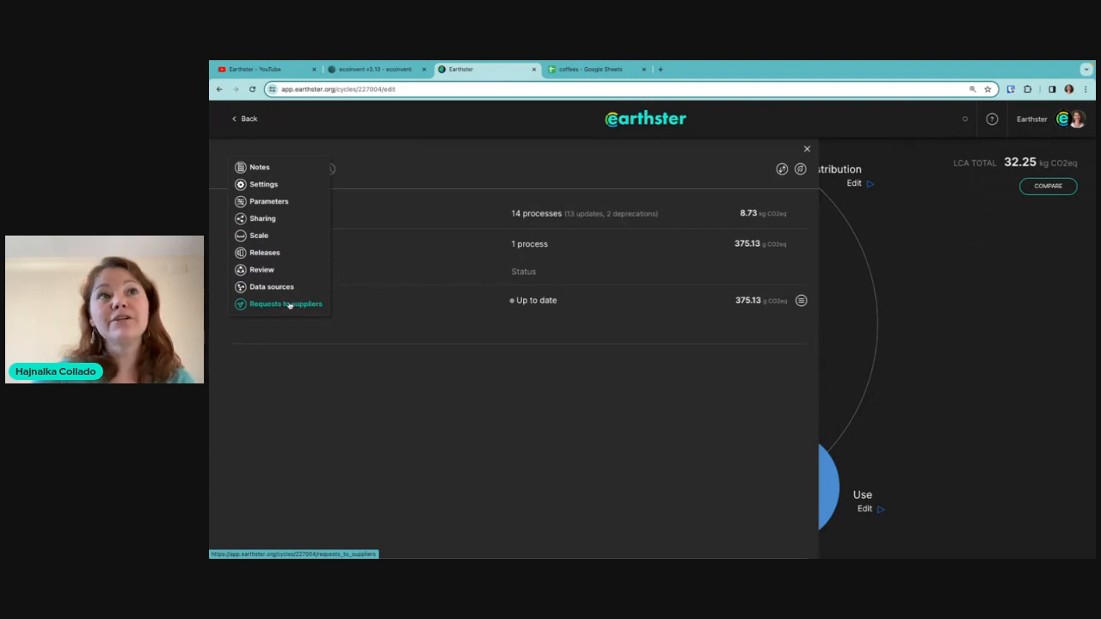
left_click(289, 305)
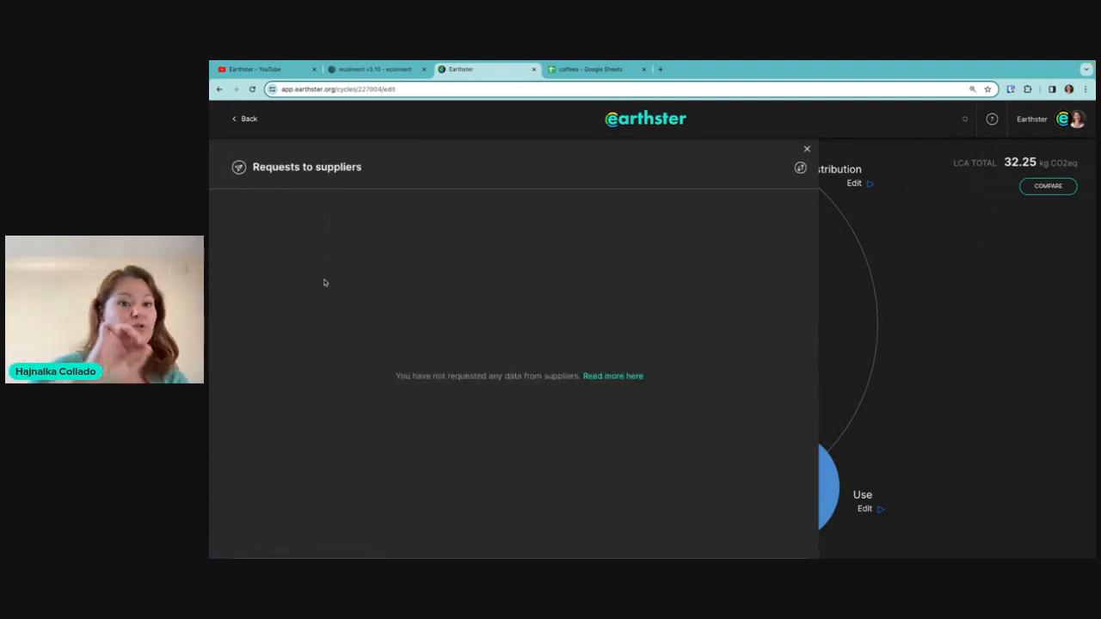
- Return to the cycle's data sources and update all Ecoinvent processes to their new versions at once
left_click(239, 171)
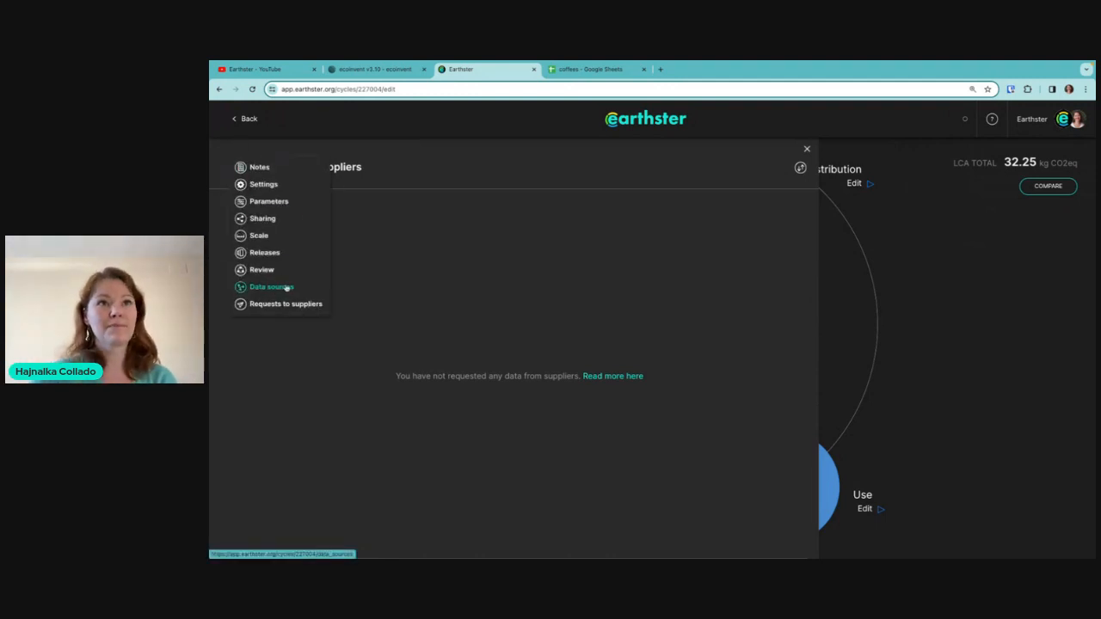
left_click(276, 288)
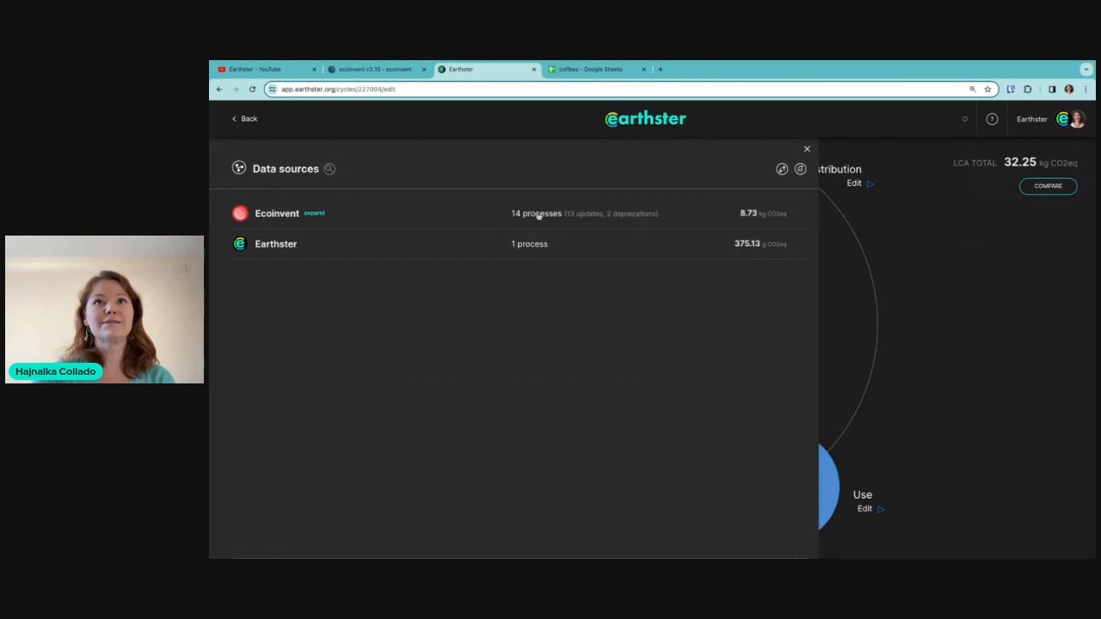
left_click(461, 220)
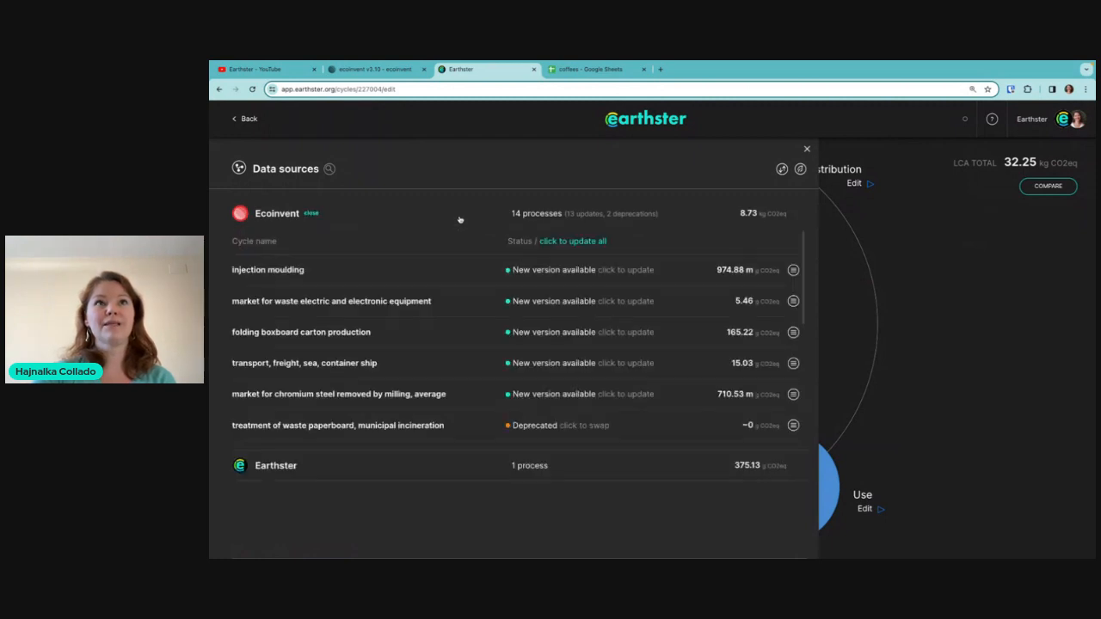
left_click(571, 242)
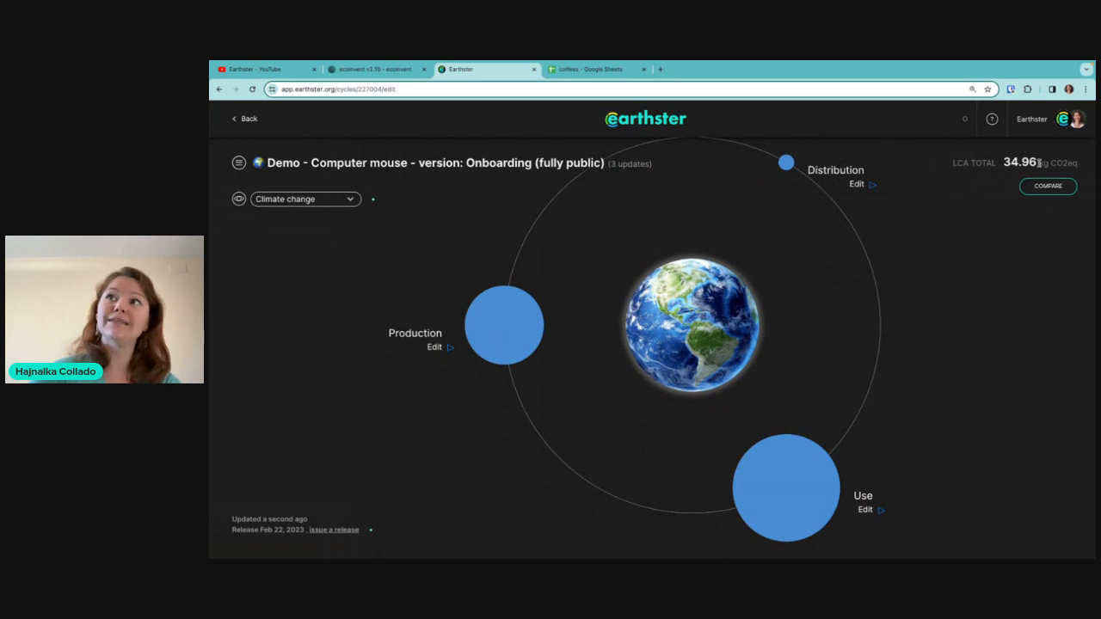
- Reopen the data sources, expand Ecoinvent, and open the swap for the deprecated "treatment of waste paperboard, municipal incineration" process
left_click(630, 168)
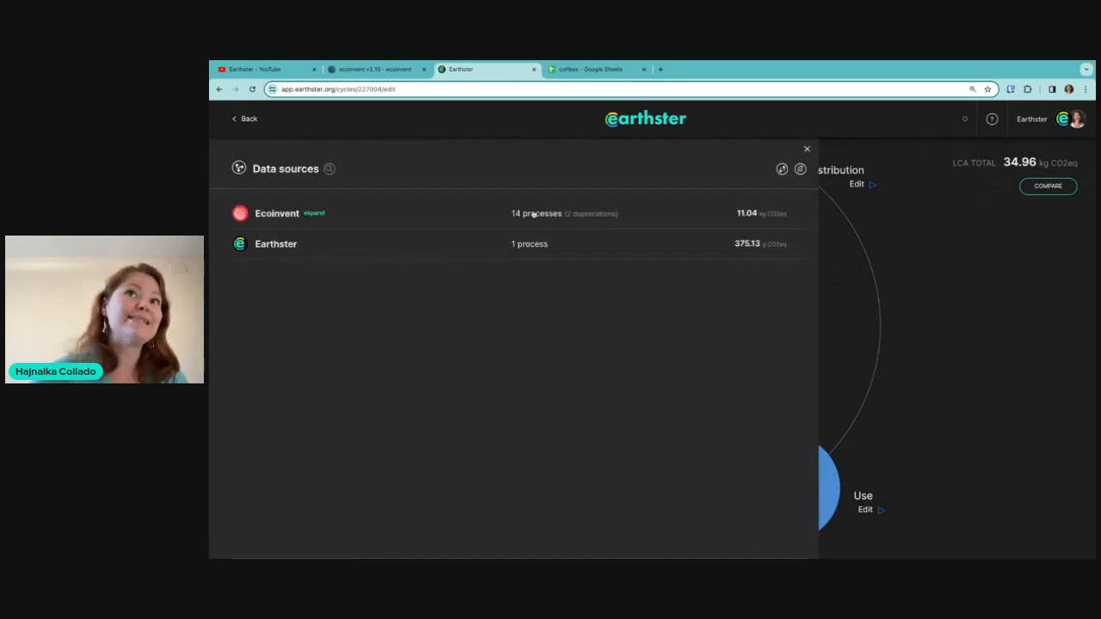
left_click(467, 218)
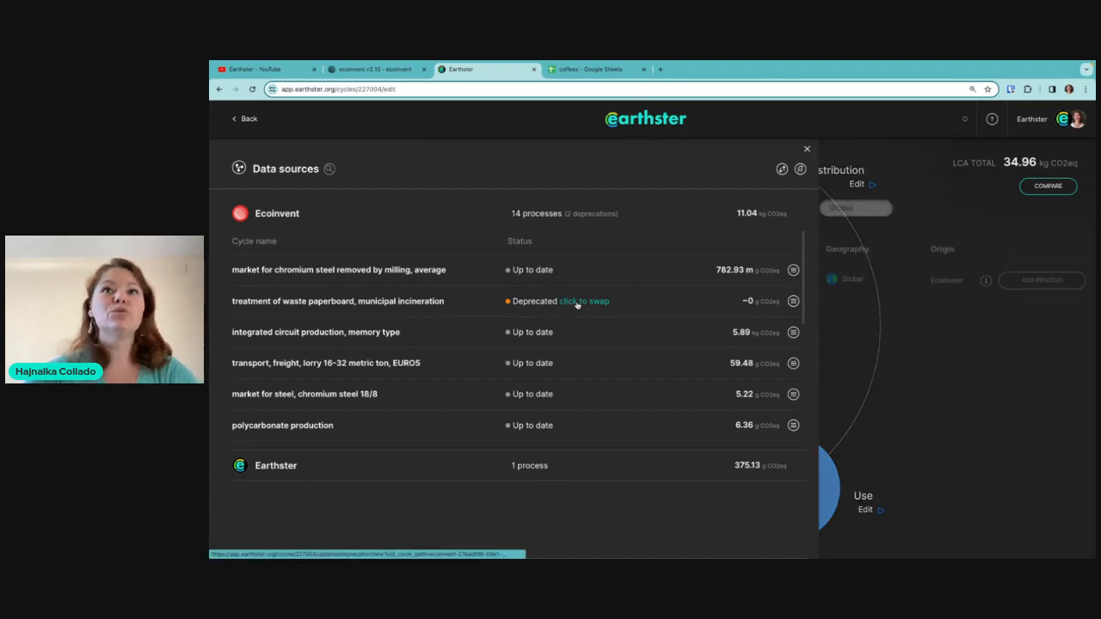
left_click(577, 302)
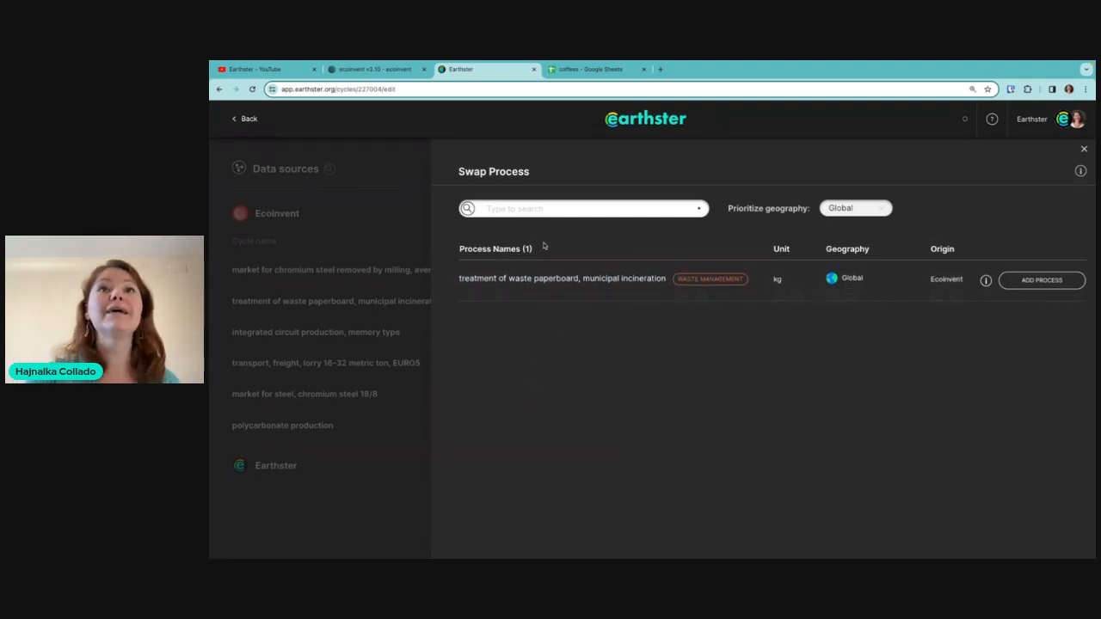
- Search the replacement processes for "waste cardboard" and close the process swap without choosing one
left_click(559, 207)
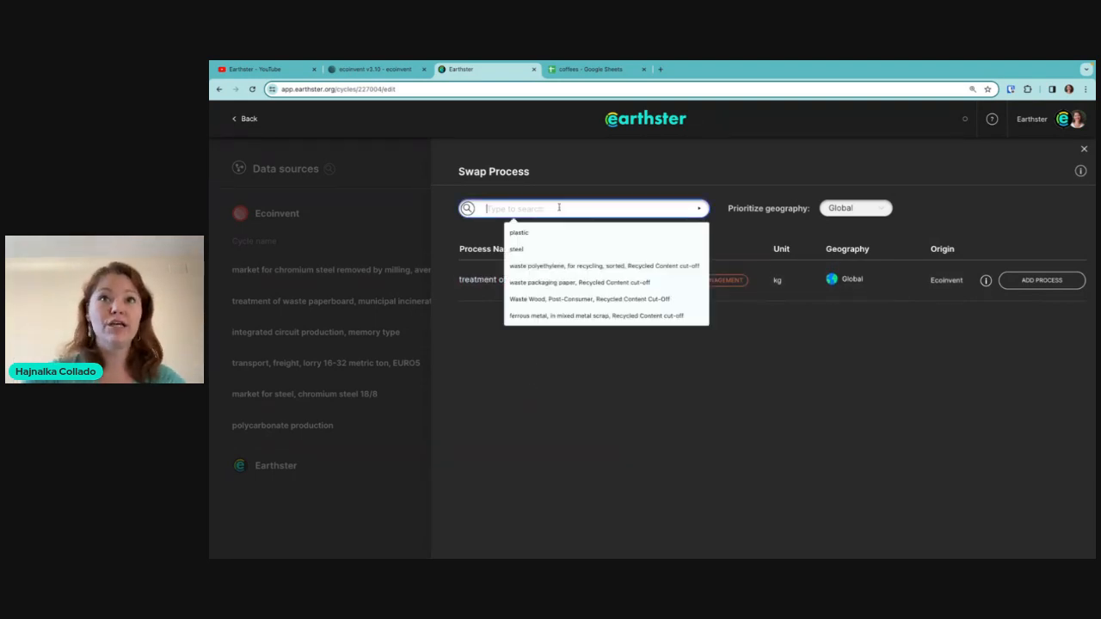
type("wats")
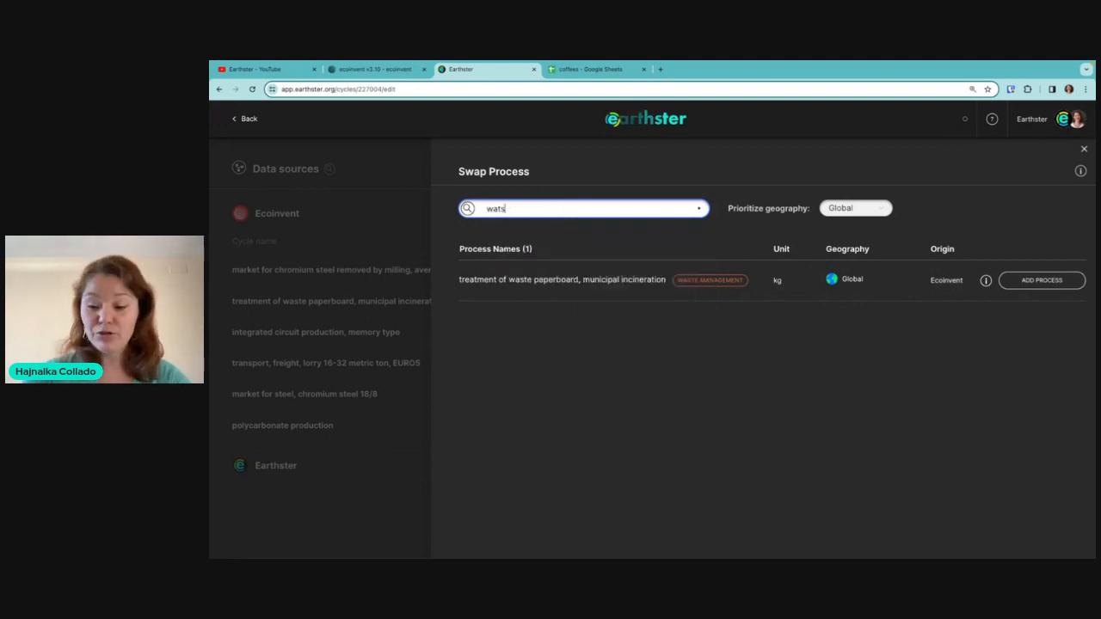
key("BackSpace")
type("te")
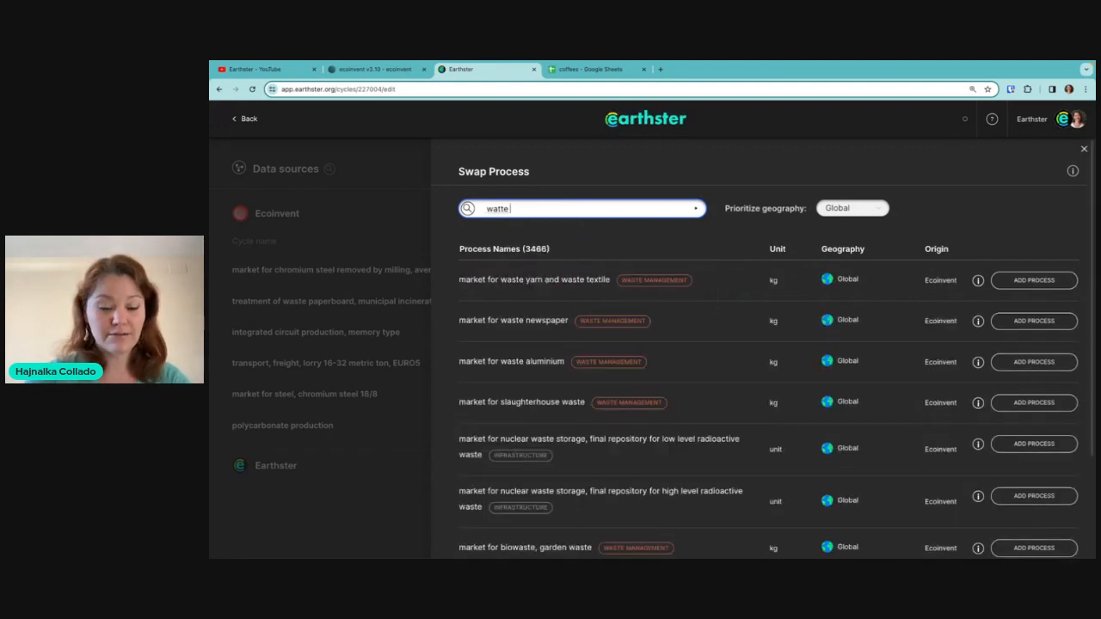
key("BackSpace")
key("BackSpace")
key("BackSpace")
type("ste ")
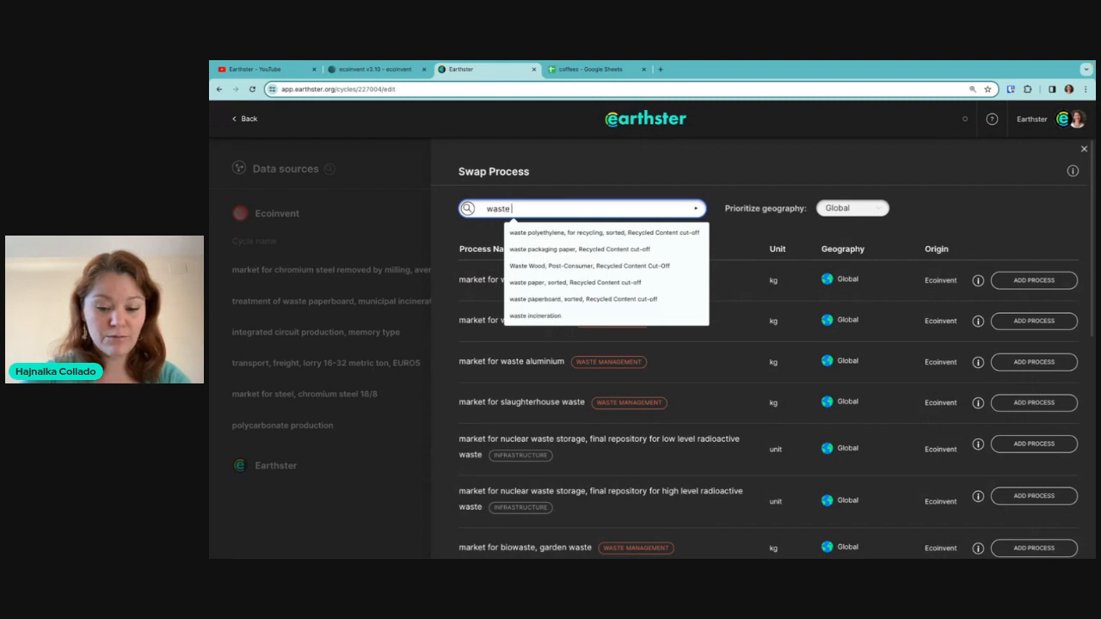
type("cardboard")
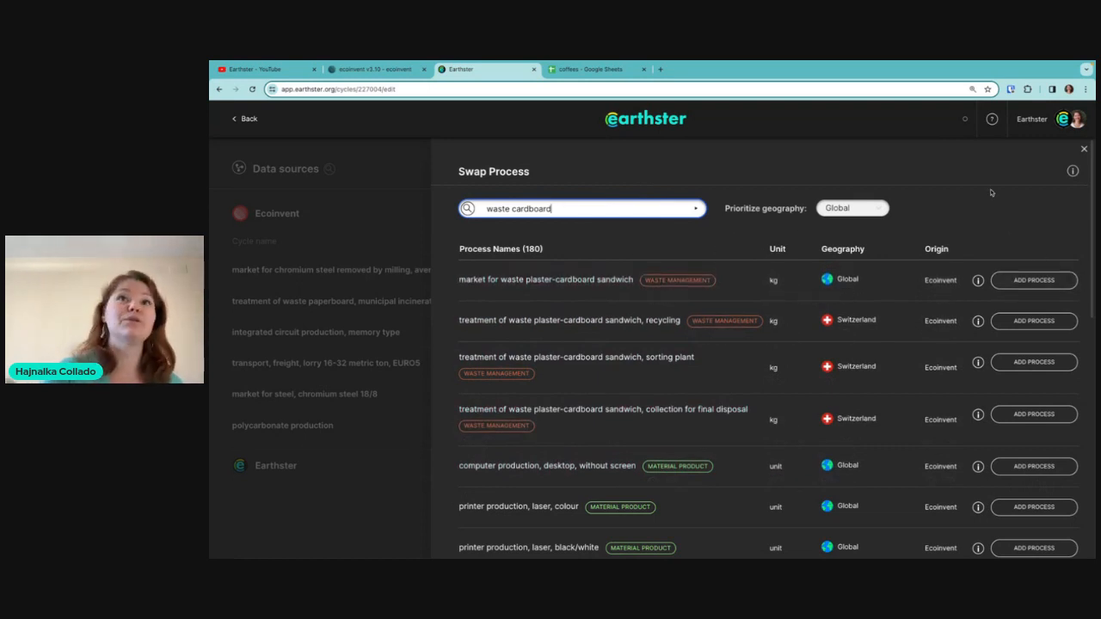
left_click(1084, 148)
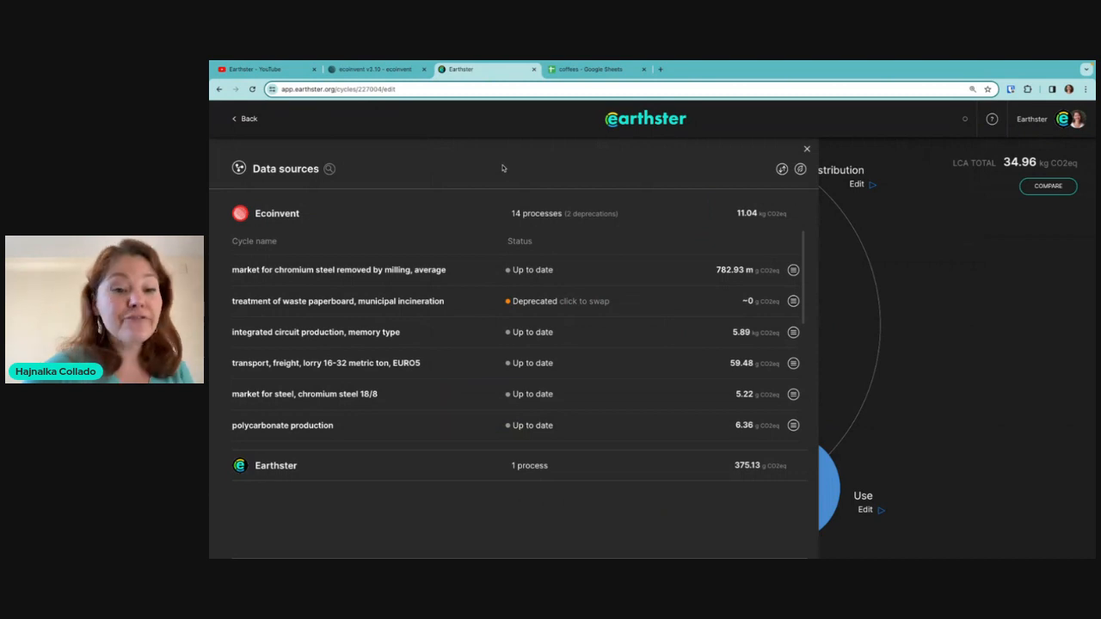
- Close the data sources and return to the list of cycles in the HAJNI'S DEMOS workspace
left_click(808, 151)
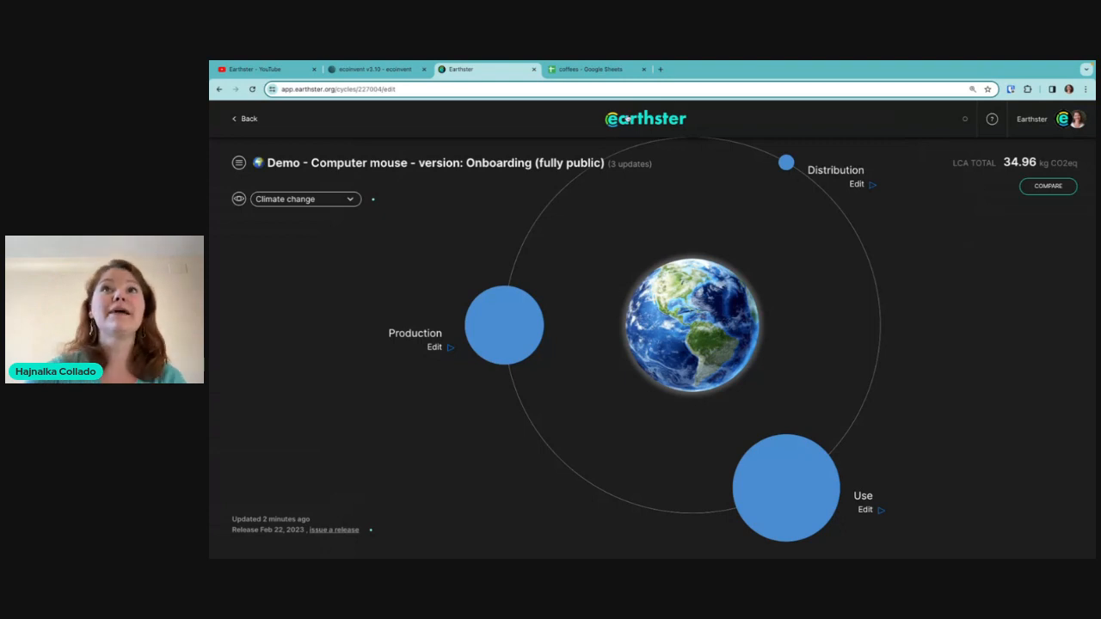
left_click(647, 117)
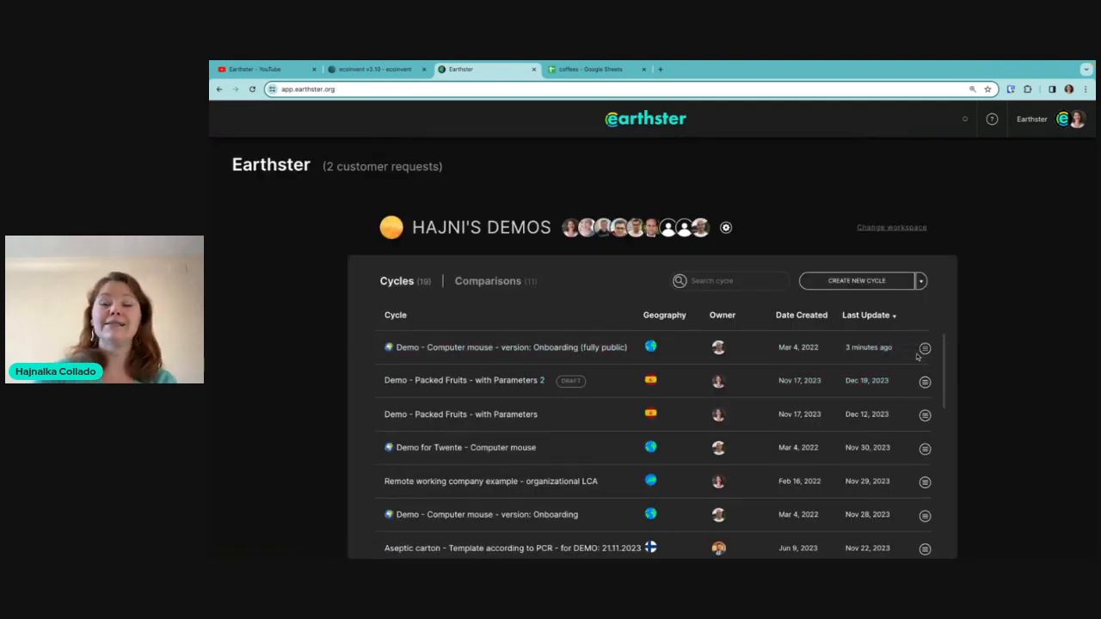
mouse_move(919, 356)
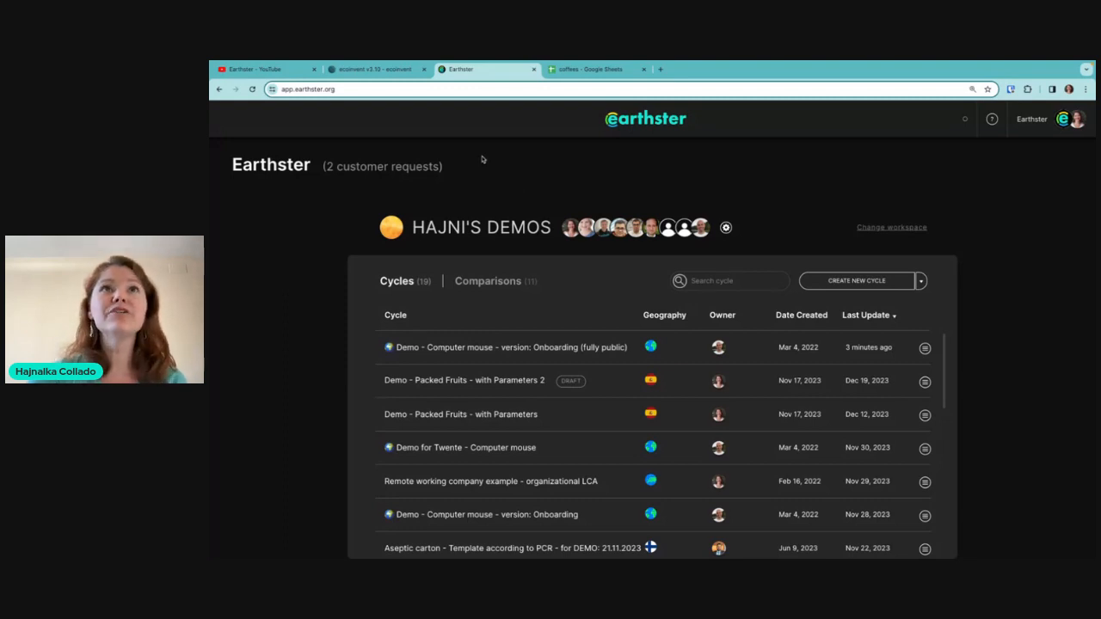
- Switch to Earthster's YouTube channel, highlight its handle in the address, and browse the demos, how-to guides and training webinars
left_click(276, 71)
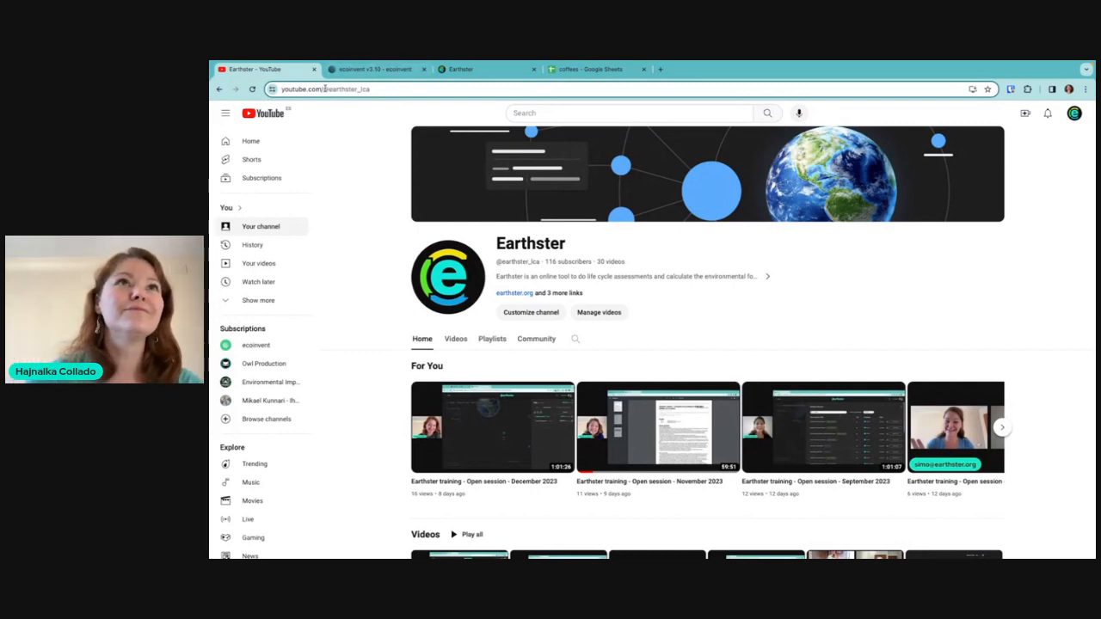
left_click_drag(323, 88, 388, 88)
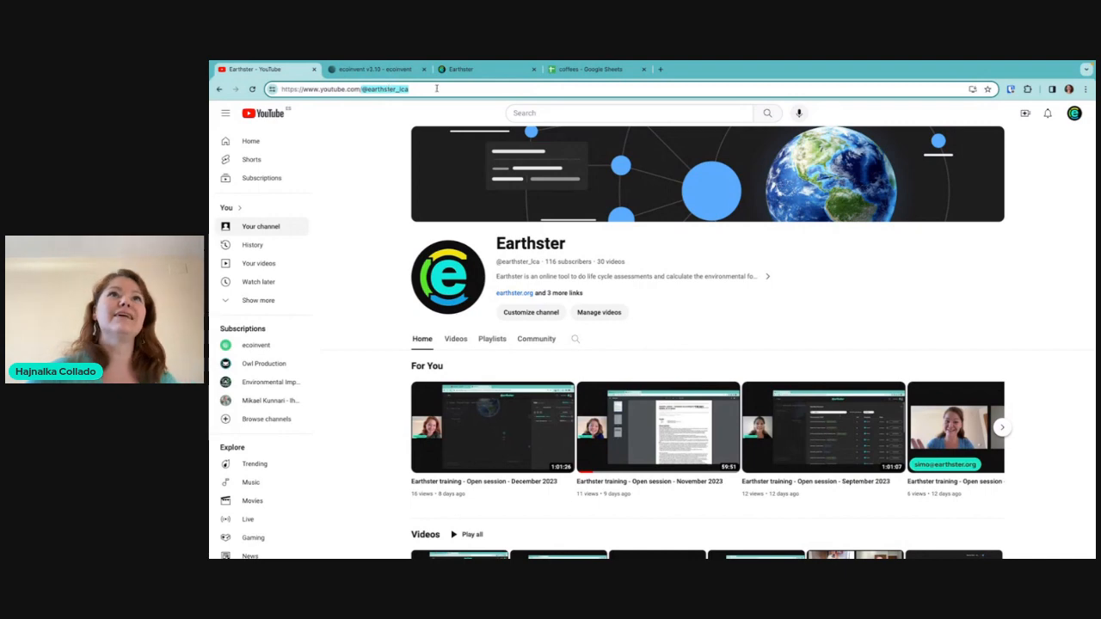
left_click(698, 253)
scroll(551, 399, "down", 1)
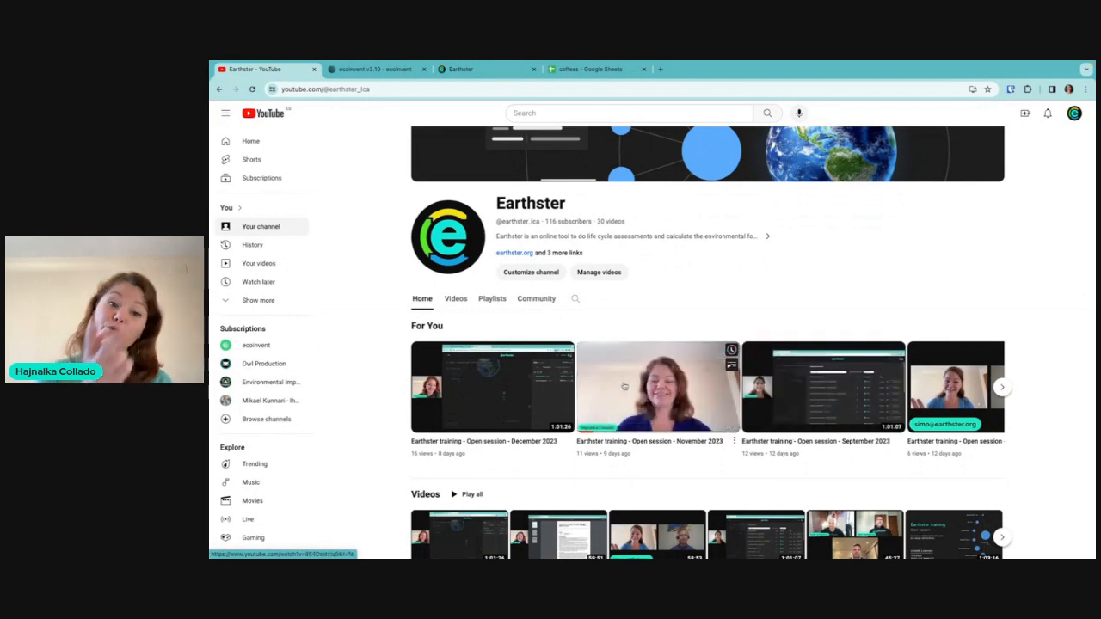
scroll(671, 322, "down", 2)
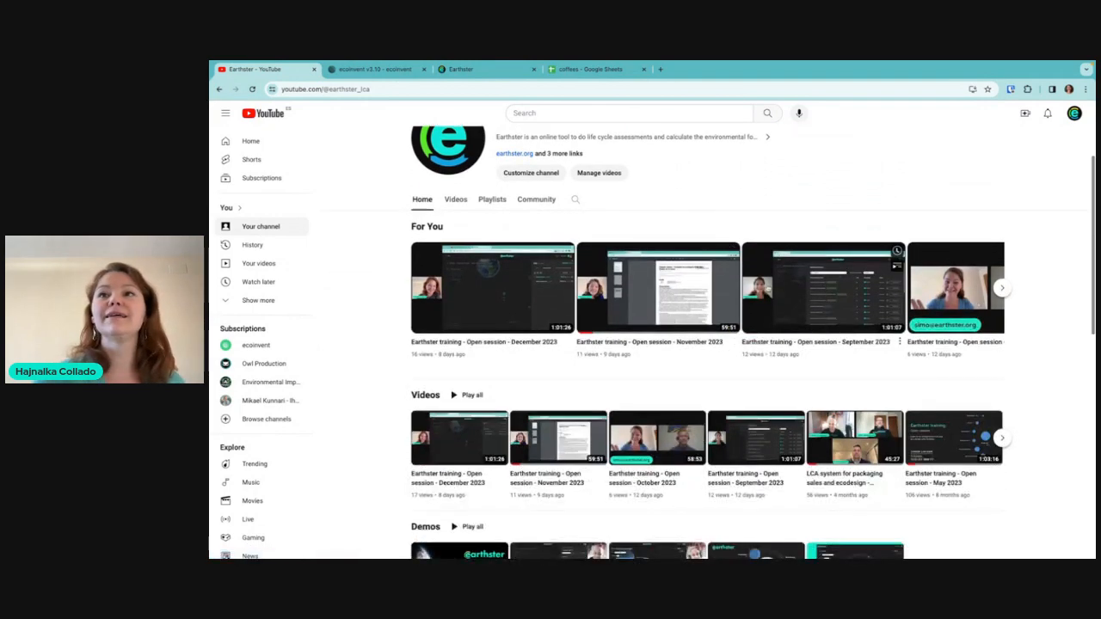
scroll(593, 430, "down", 2)
scroll(590, 453, "down", 3)
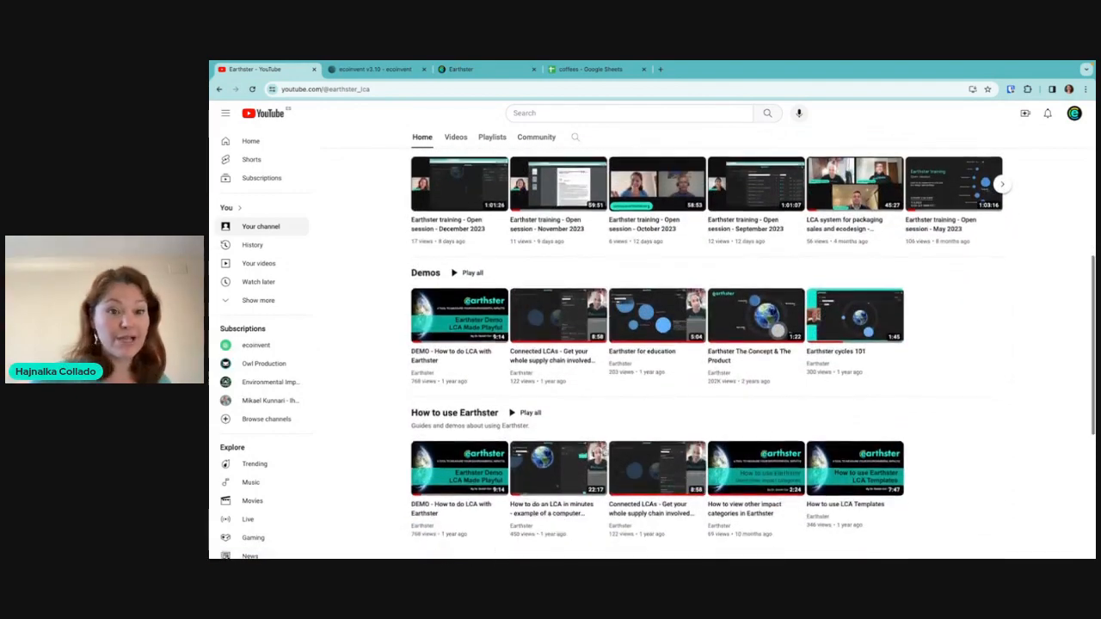
scroll(630, 273, "down", 4)
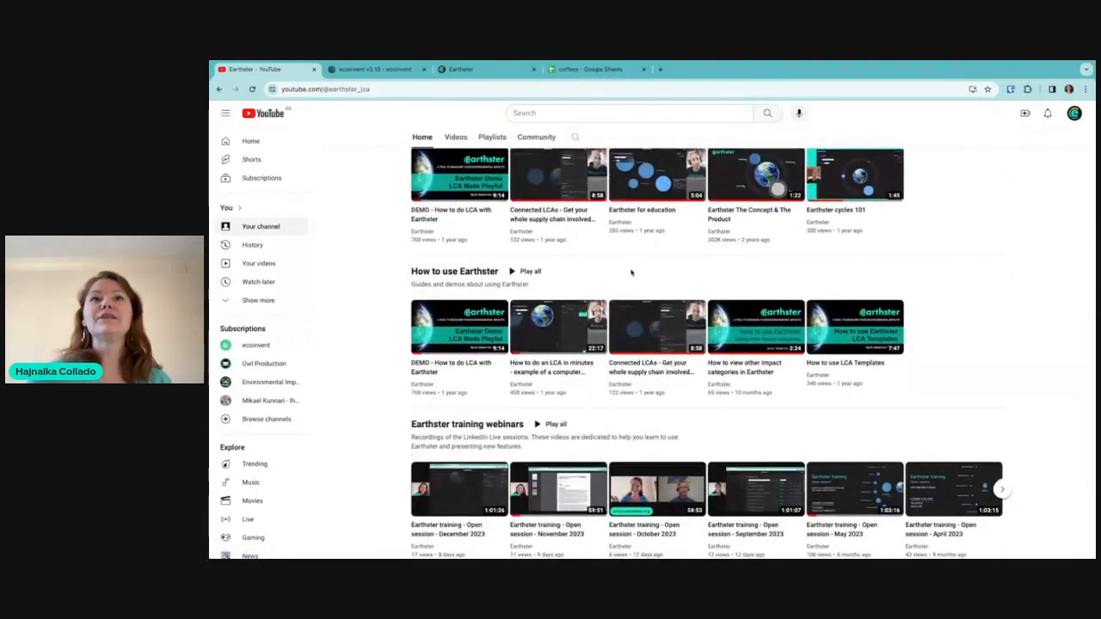
scroll(630, 273, "down", 4)
scroll(670, 239, "up", 10)
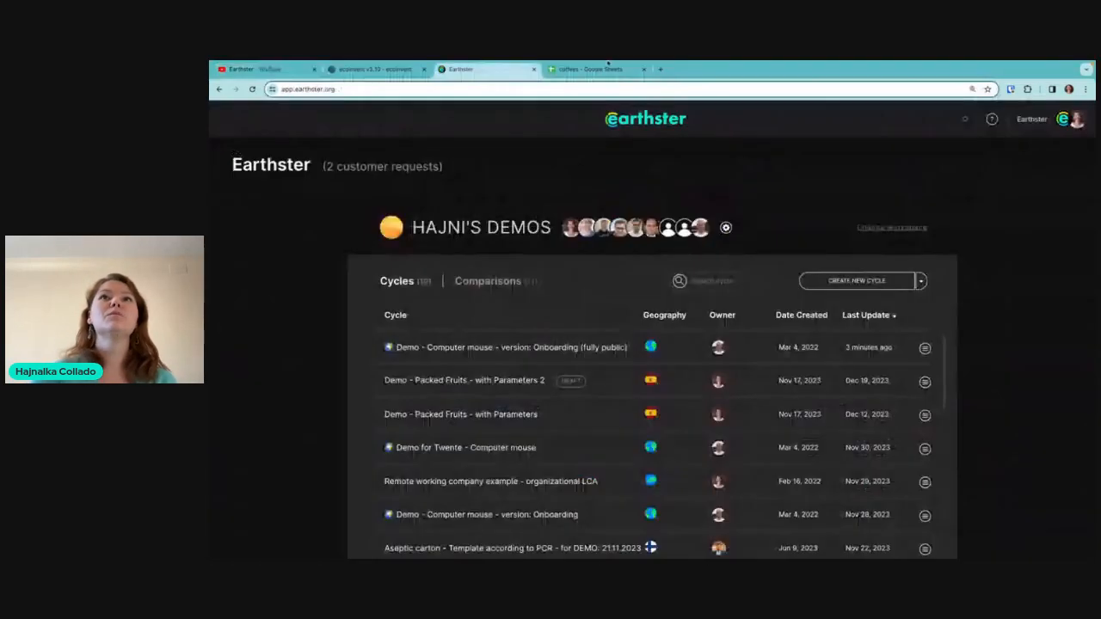
- Switch back to Earthster, open its documentation, and view the "Quick Start: Introduction" article in the Getting started collection
left_click(477, 69)
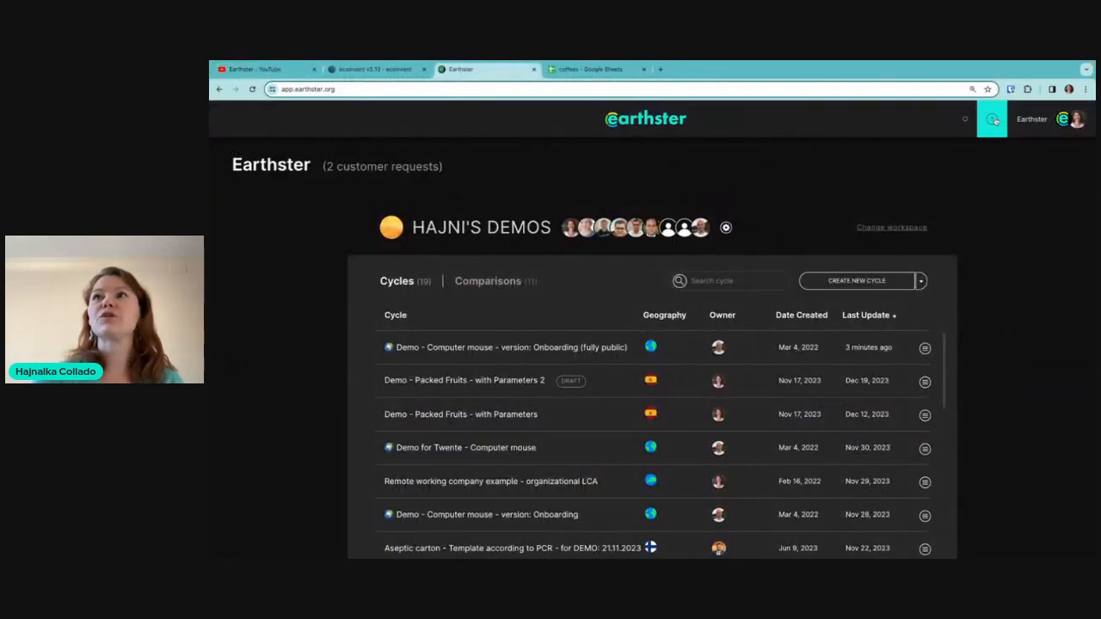
left_click(1000, 122)
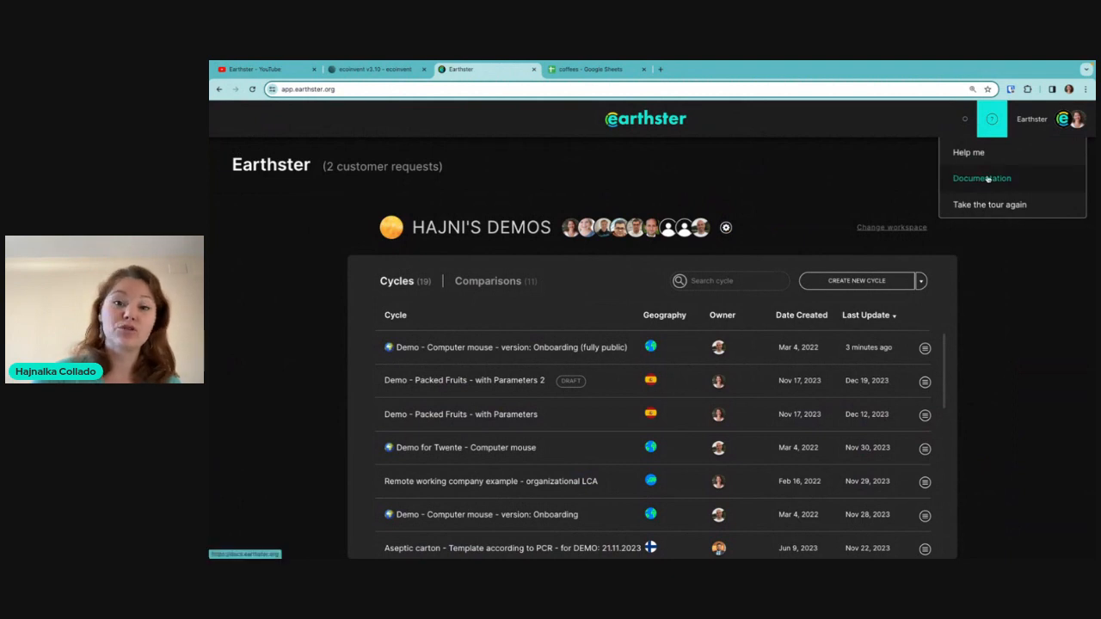
left_click(987, 178)
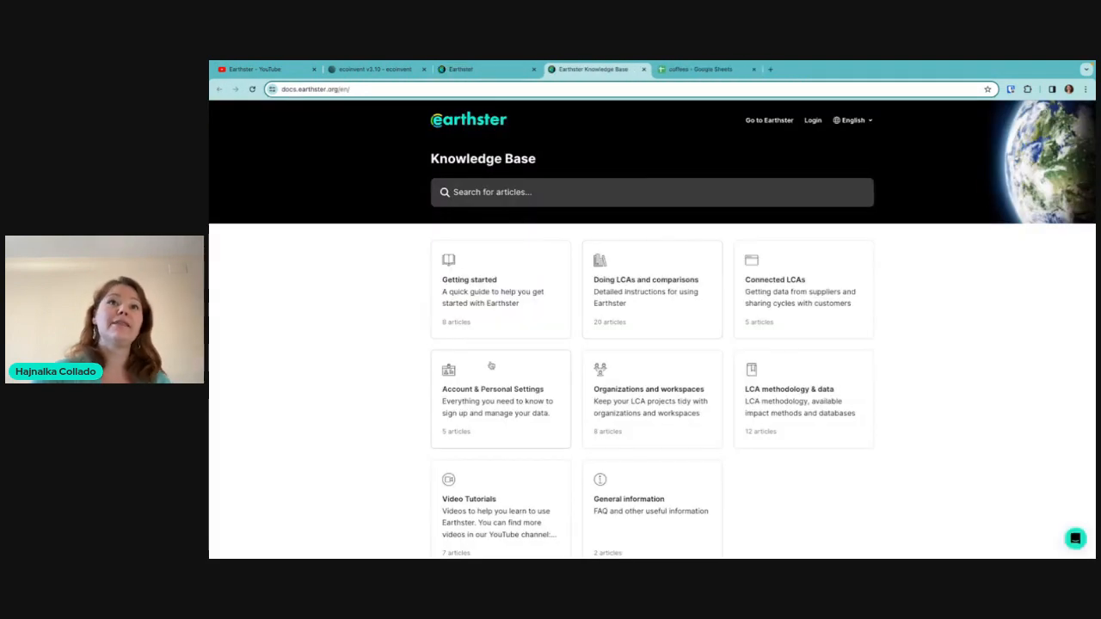
left_click(540, 287)
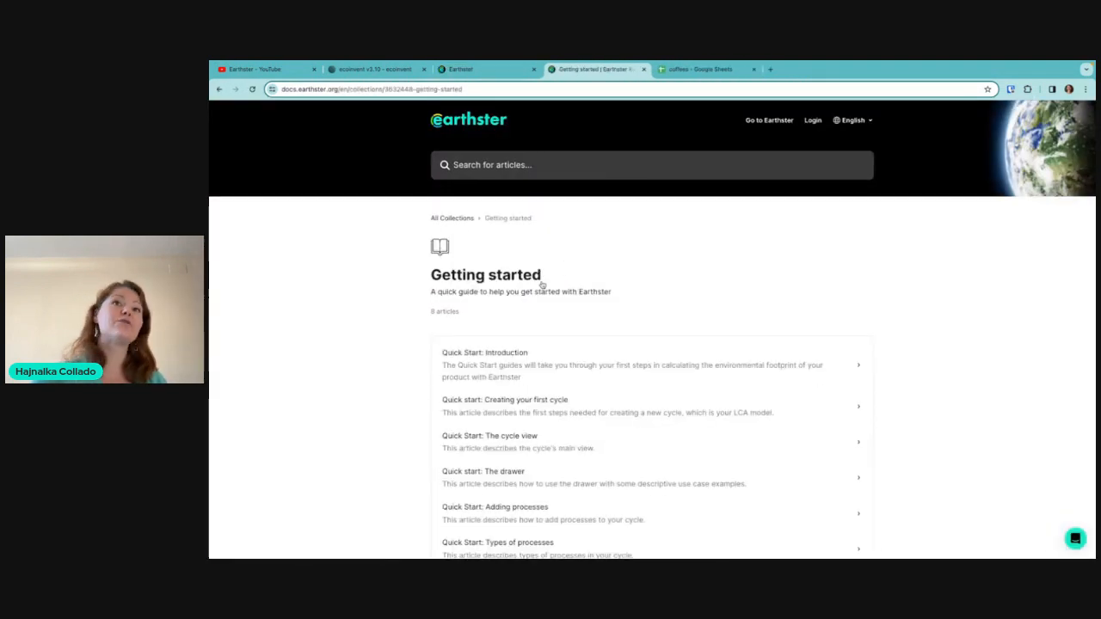
left_click(540, 349)
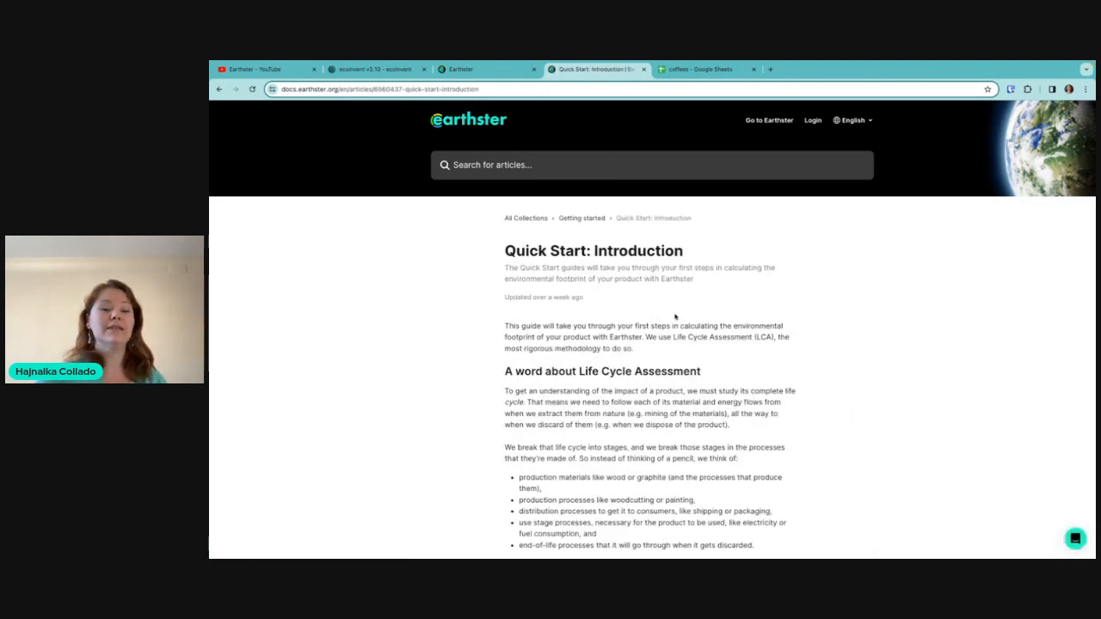
- Return to the Earthster workspace, open the Help me chat, view its messages, and close it
left_click(503, 70)
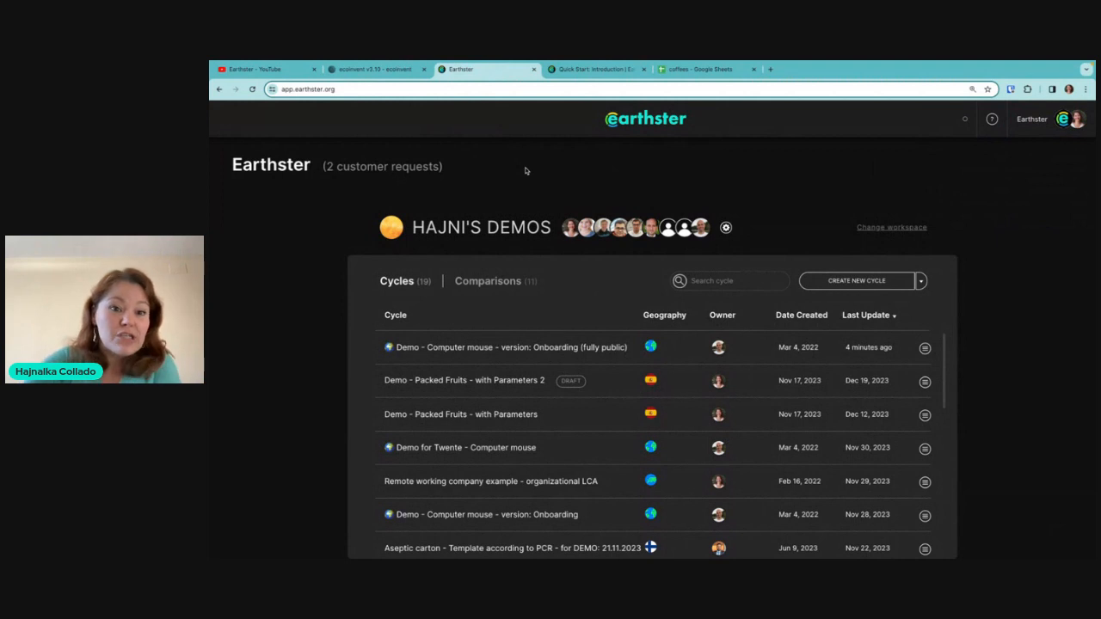
left_click(991, 124)
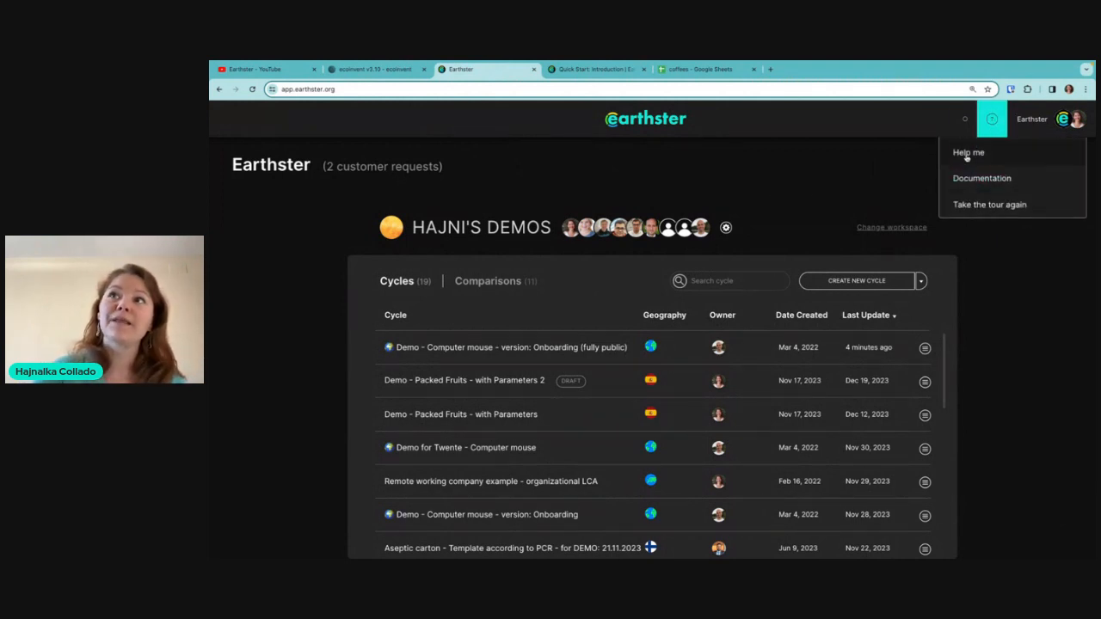
left_click(969, 153)
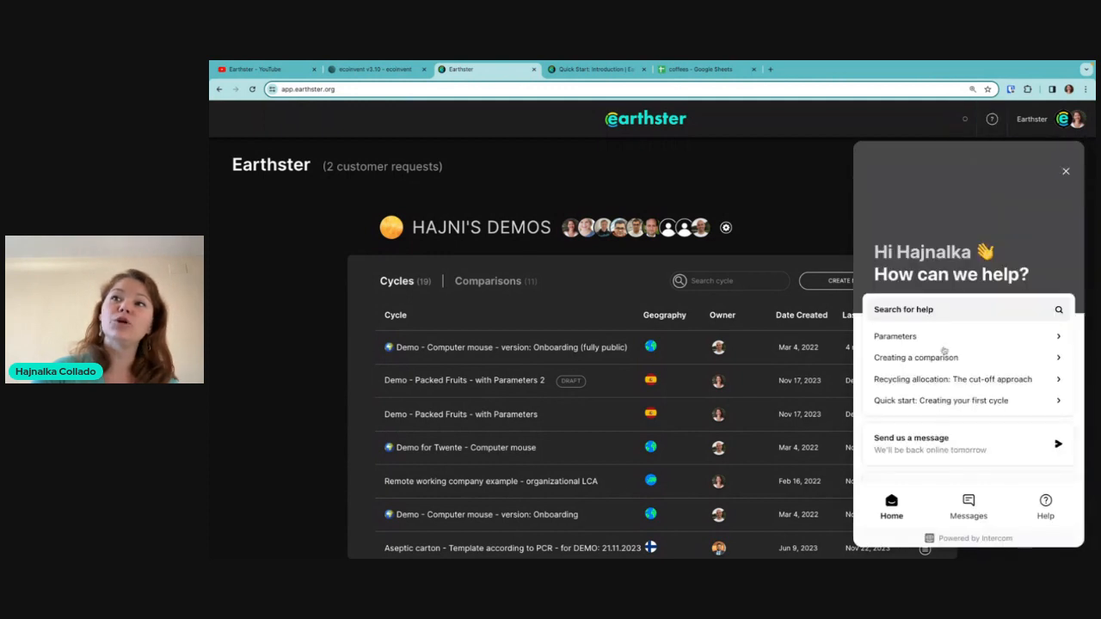
left_click(975, 513)
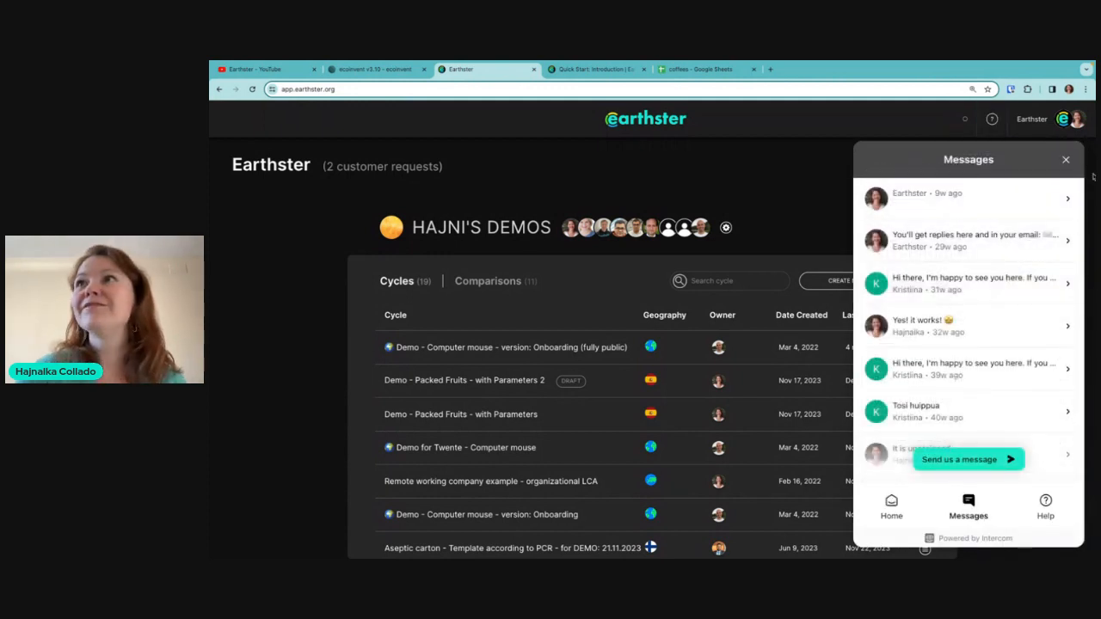
left_click(1066, 159)
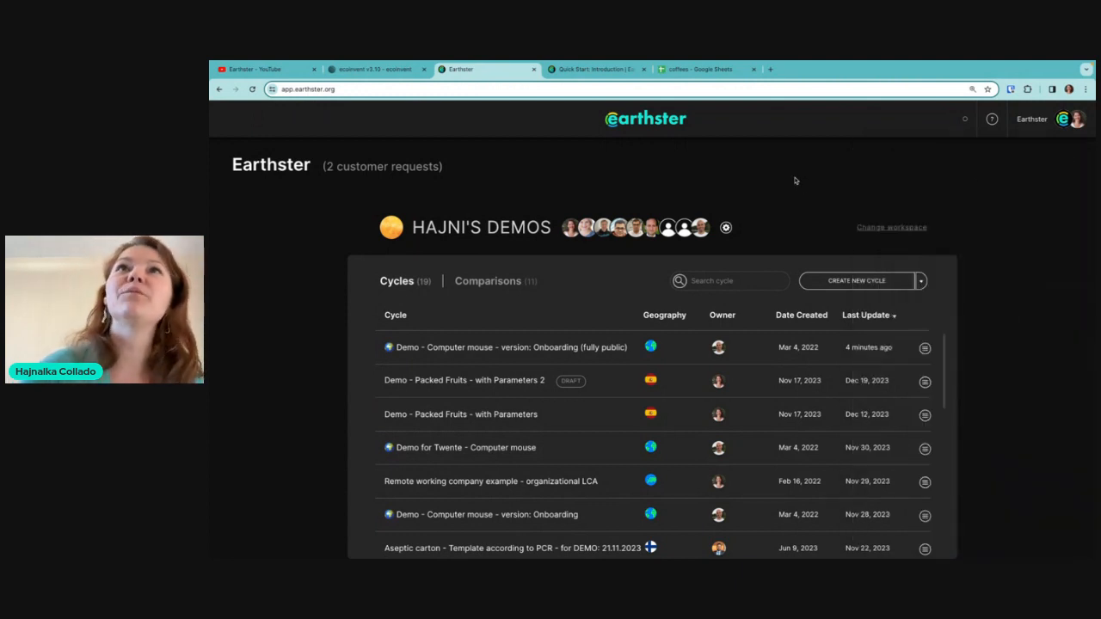